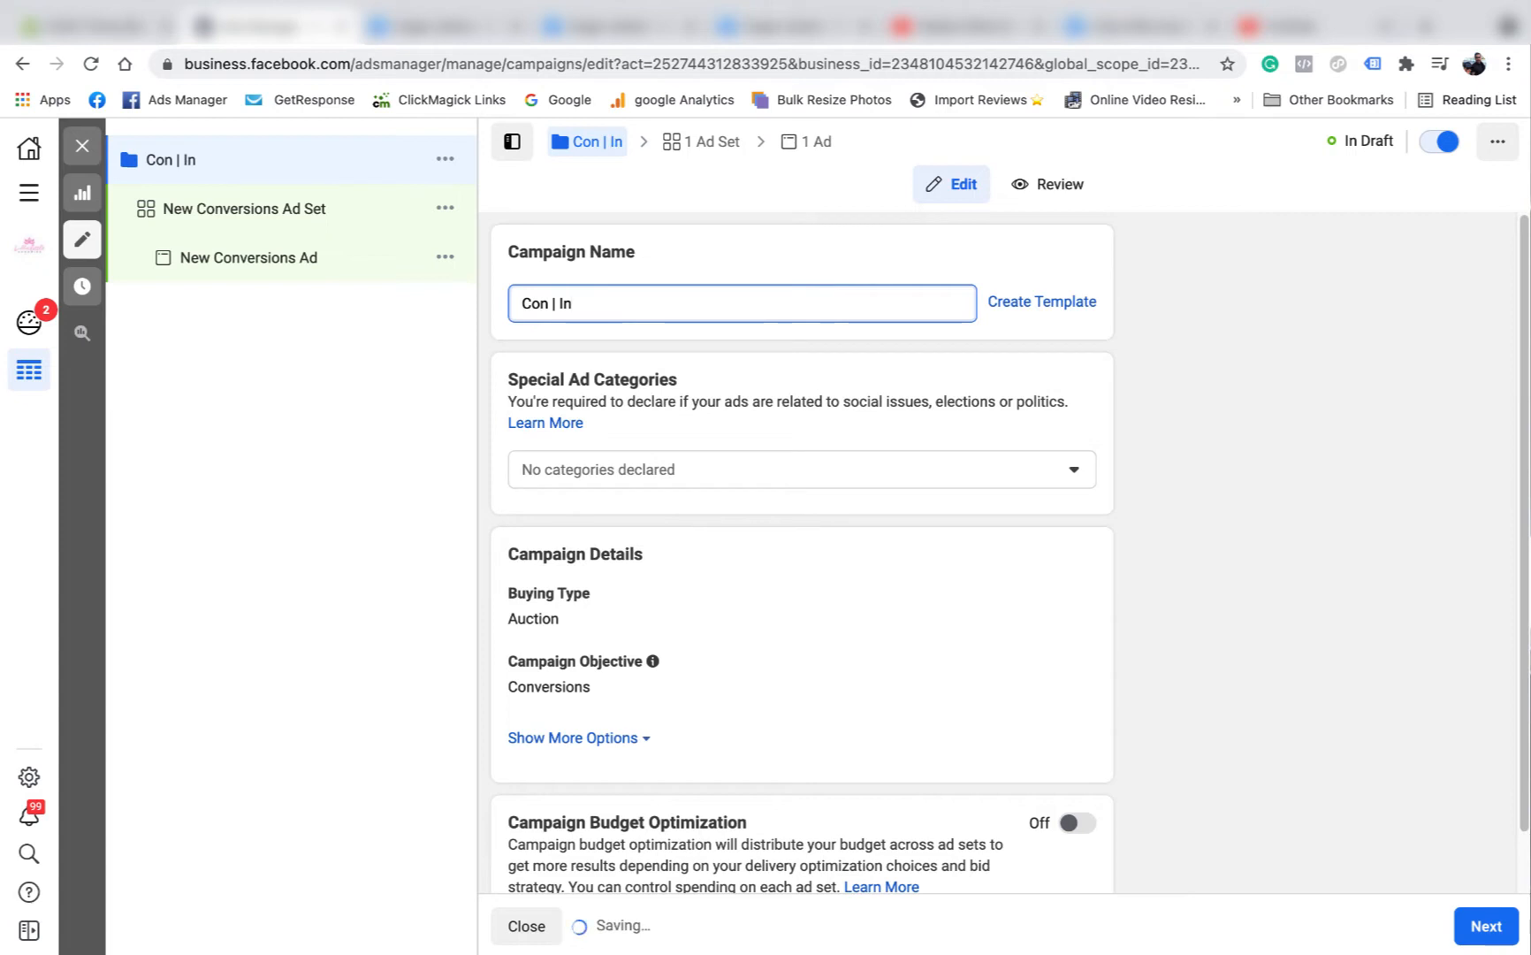
Complete the campaign name so it reads "Con | Interests".
{"action": "type", "text": "terests"}
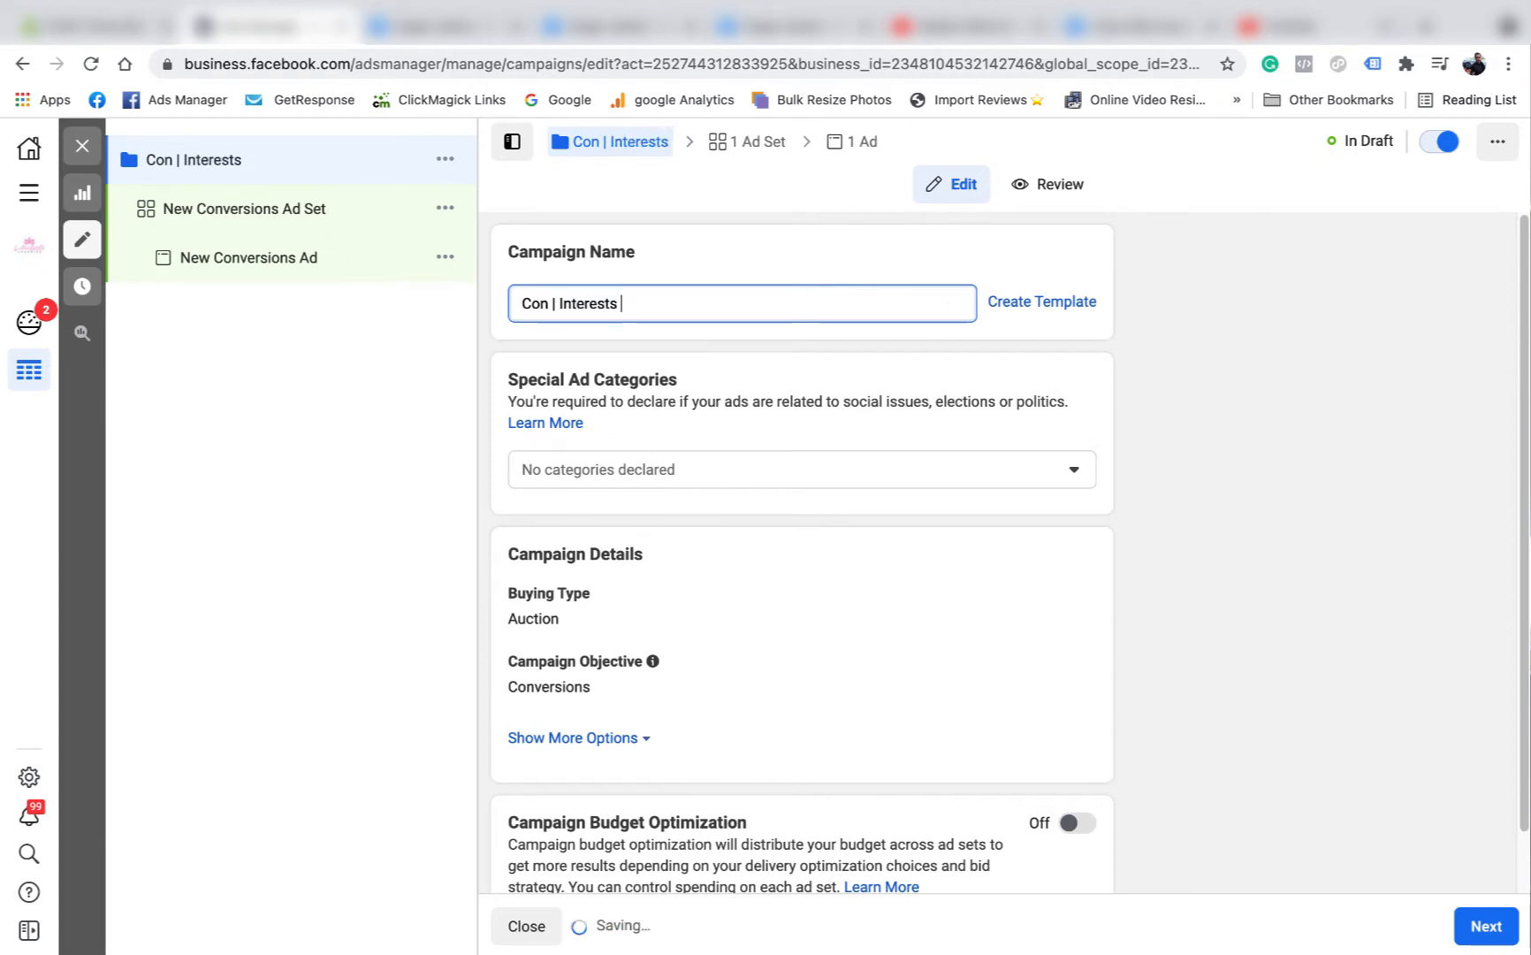
Turn on Campaign Budget Optimization for the campaign and set its daily budget to $30.00 AUD.
{"action": "scroll", "coordinate": [723, 527], "scroll_direction": "down", "scroll_amount": 1}
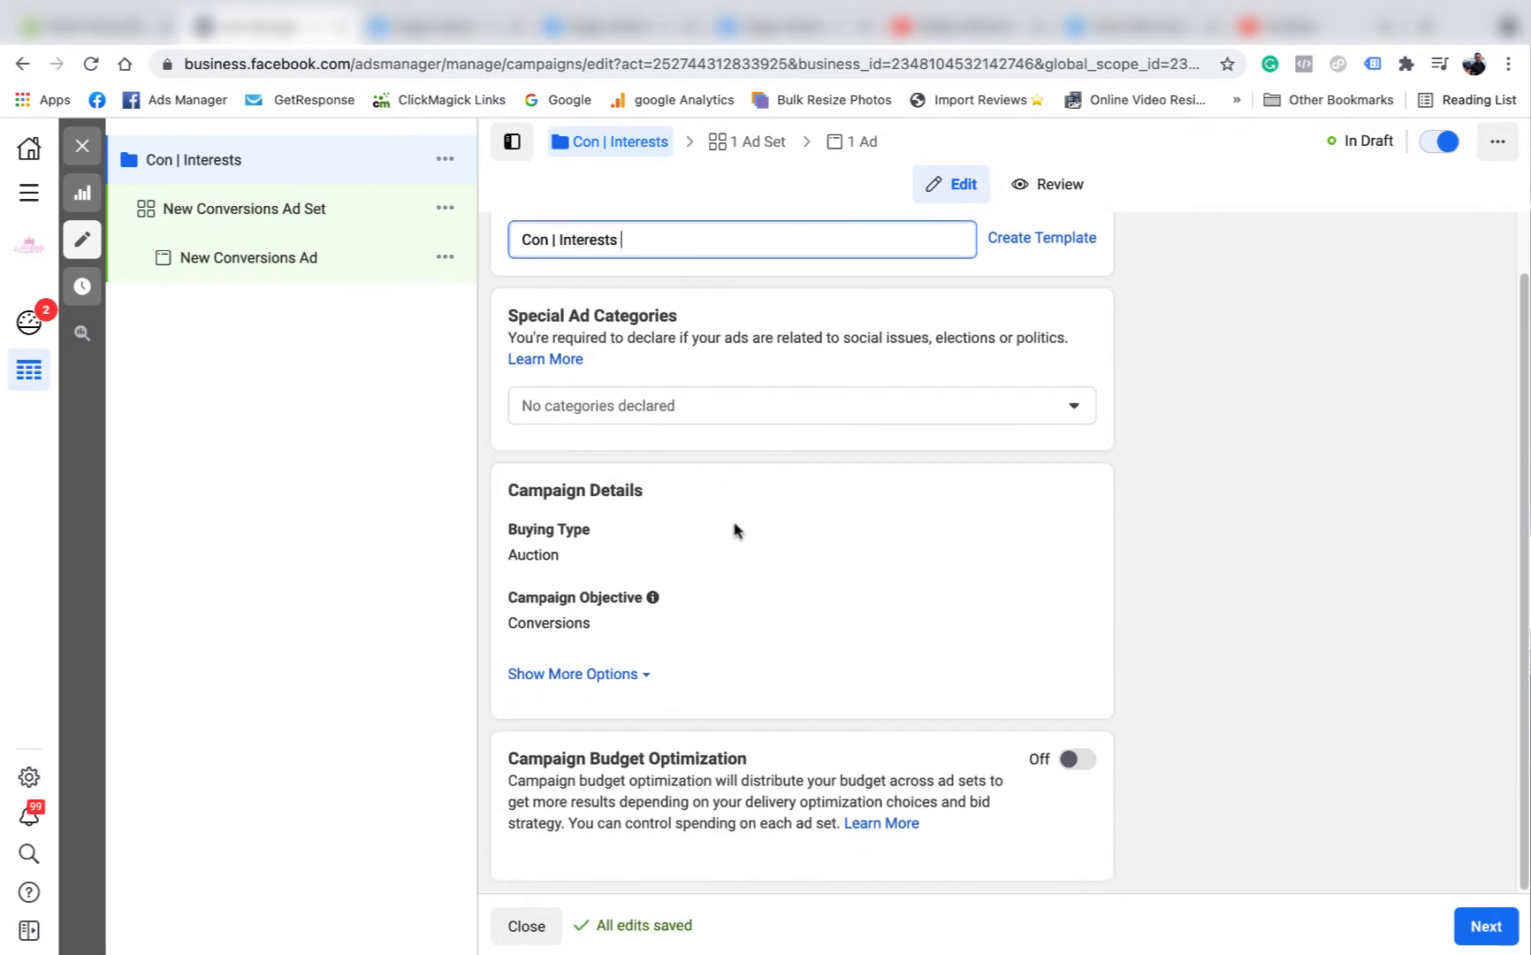
{"action": "left_click", "coordinate": [1079, 760]}
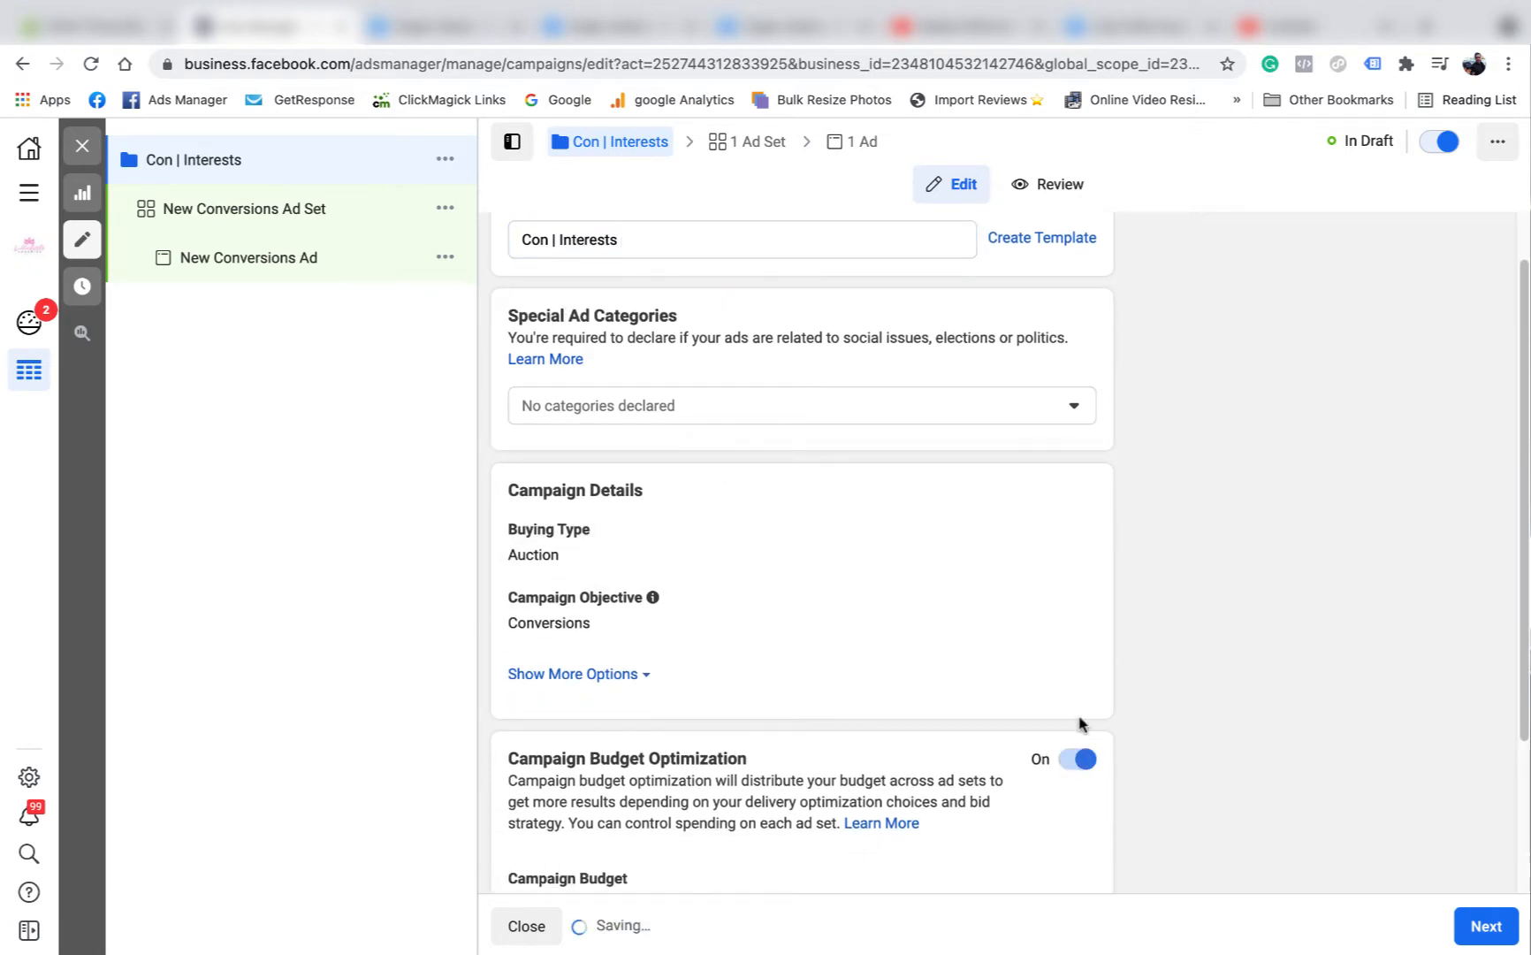
{"action": "scroll", "coordinate": [1015, 684], "scroll_direction": "down", "scroll_amount": 3}
{"action": "left_click", "coordinate": [838, 705]}
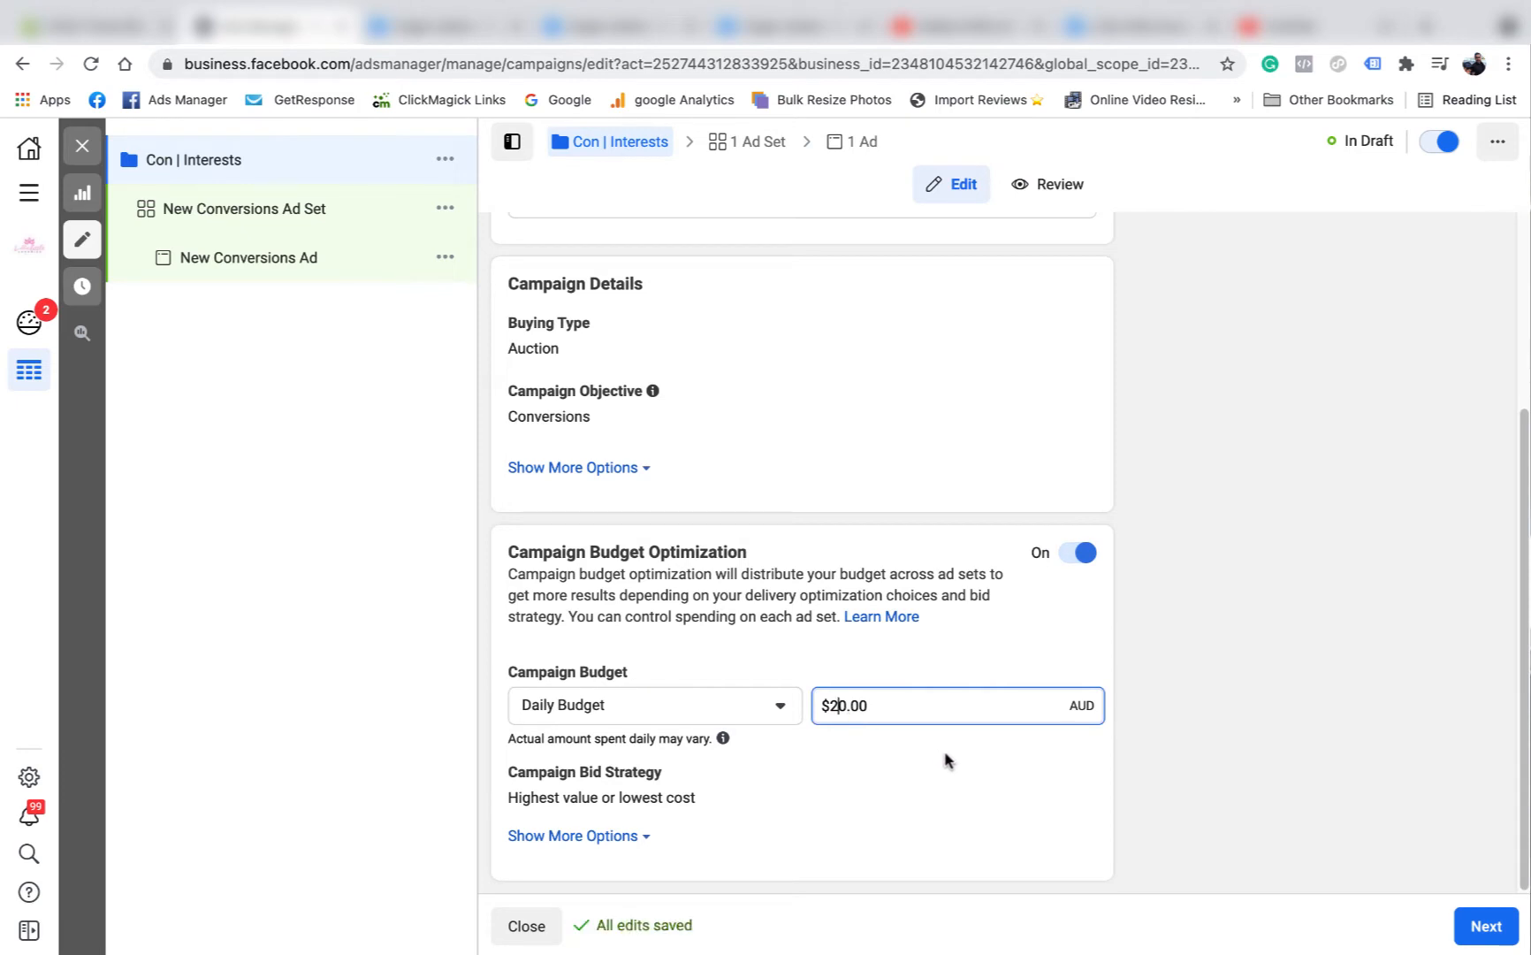
{"action": "key", "text": "BackSpace"}
{"action": "type", "text": "3"}
{"action": "left_click", "coordinate": [1208, 678]}
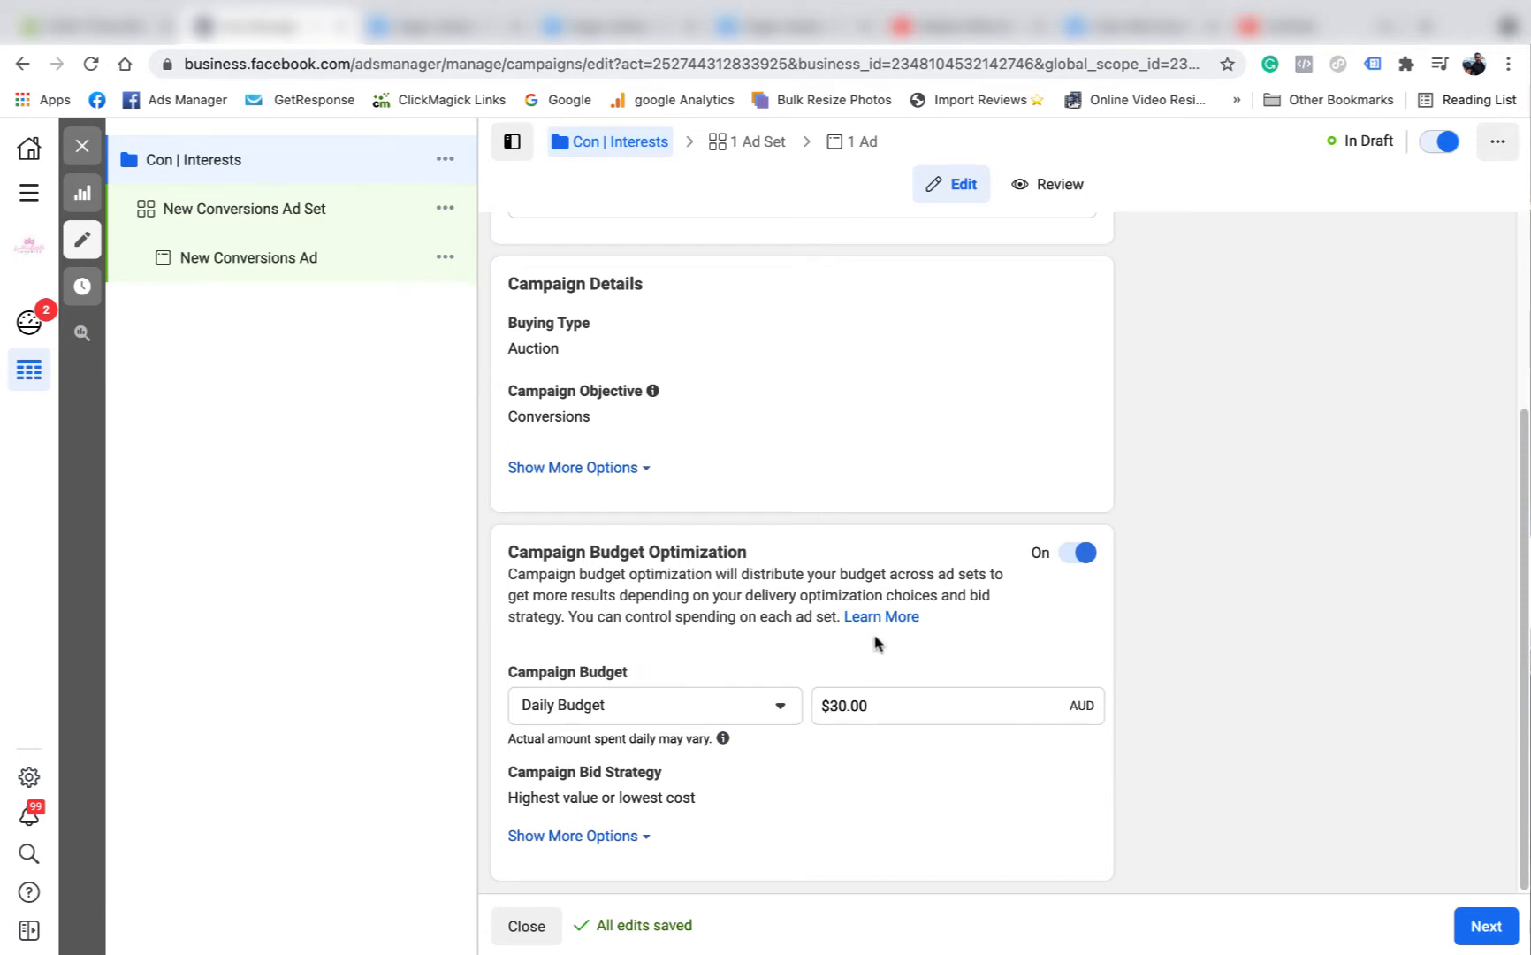
Copy the full campaign name "Con | Interests" for reuse.
{"action": "scroll", "coordinate": [777, 729], "scroll_direction": "up", "scroll_amount": 3}
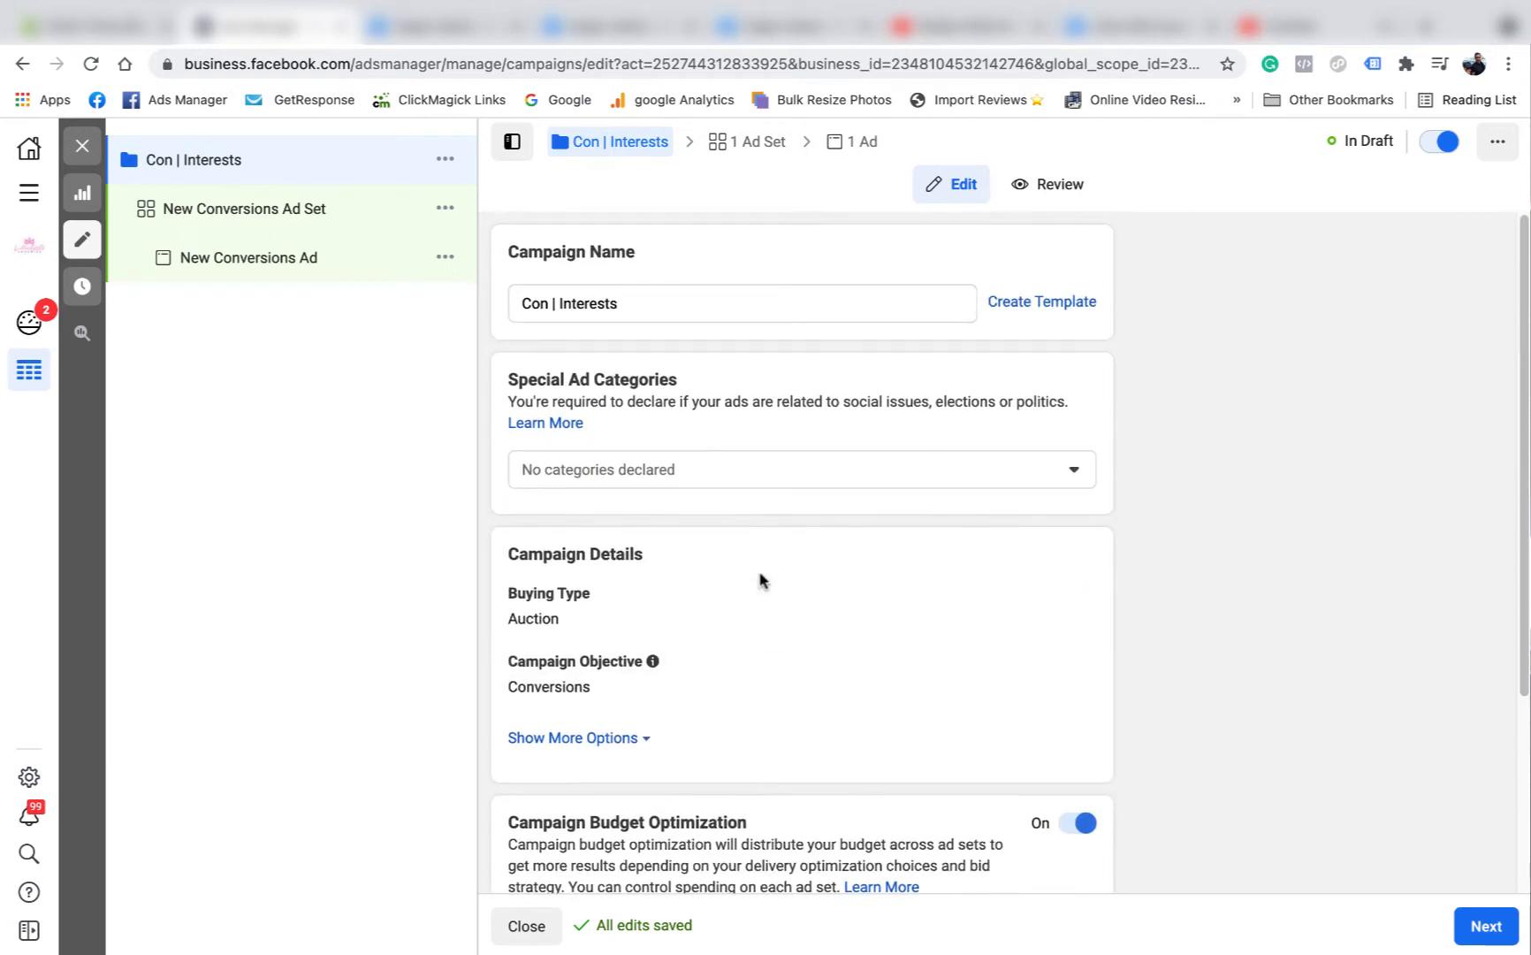
{"action": "scroll", "coordinate": [761, 576], "scroll_direction": "down", "scroll_amount": 3}
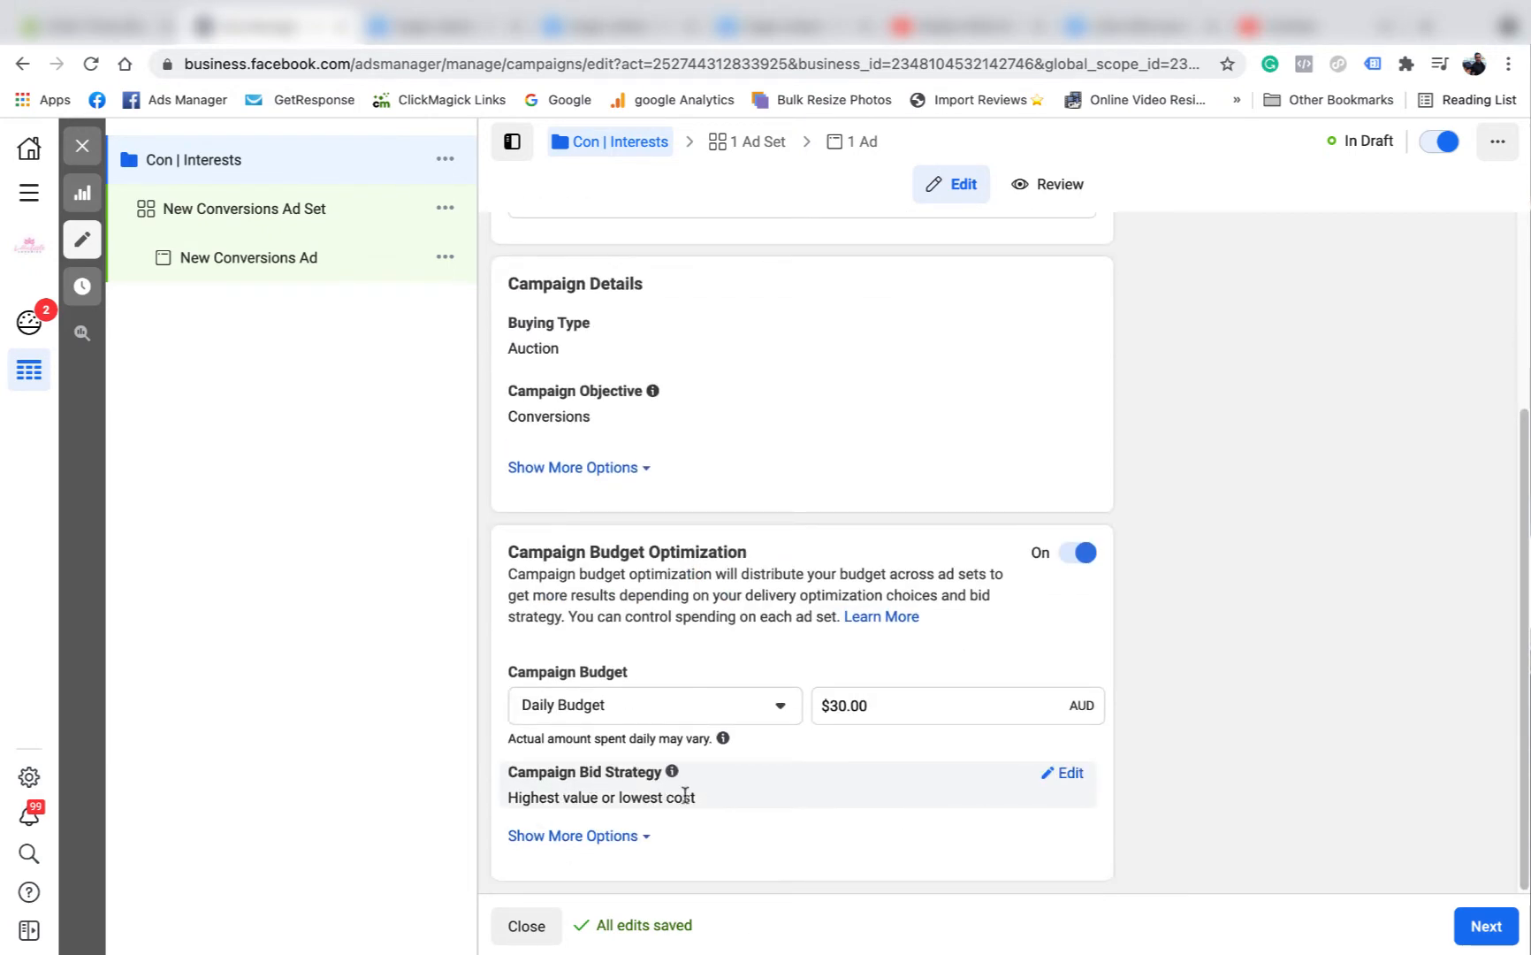
{"action": "scroll", "coordinate": [786, 451], "scroll_direction": "up", "scroll_amount": 3}
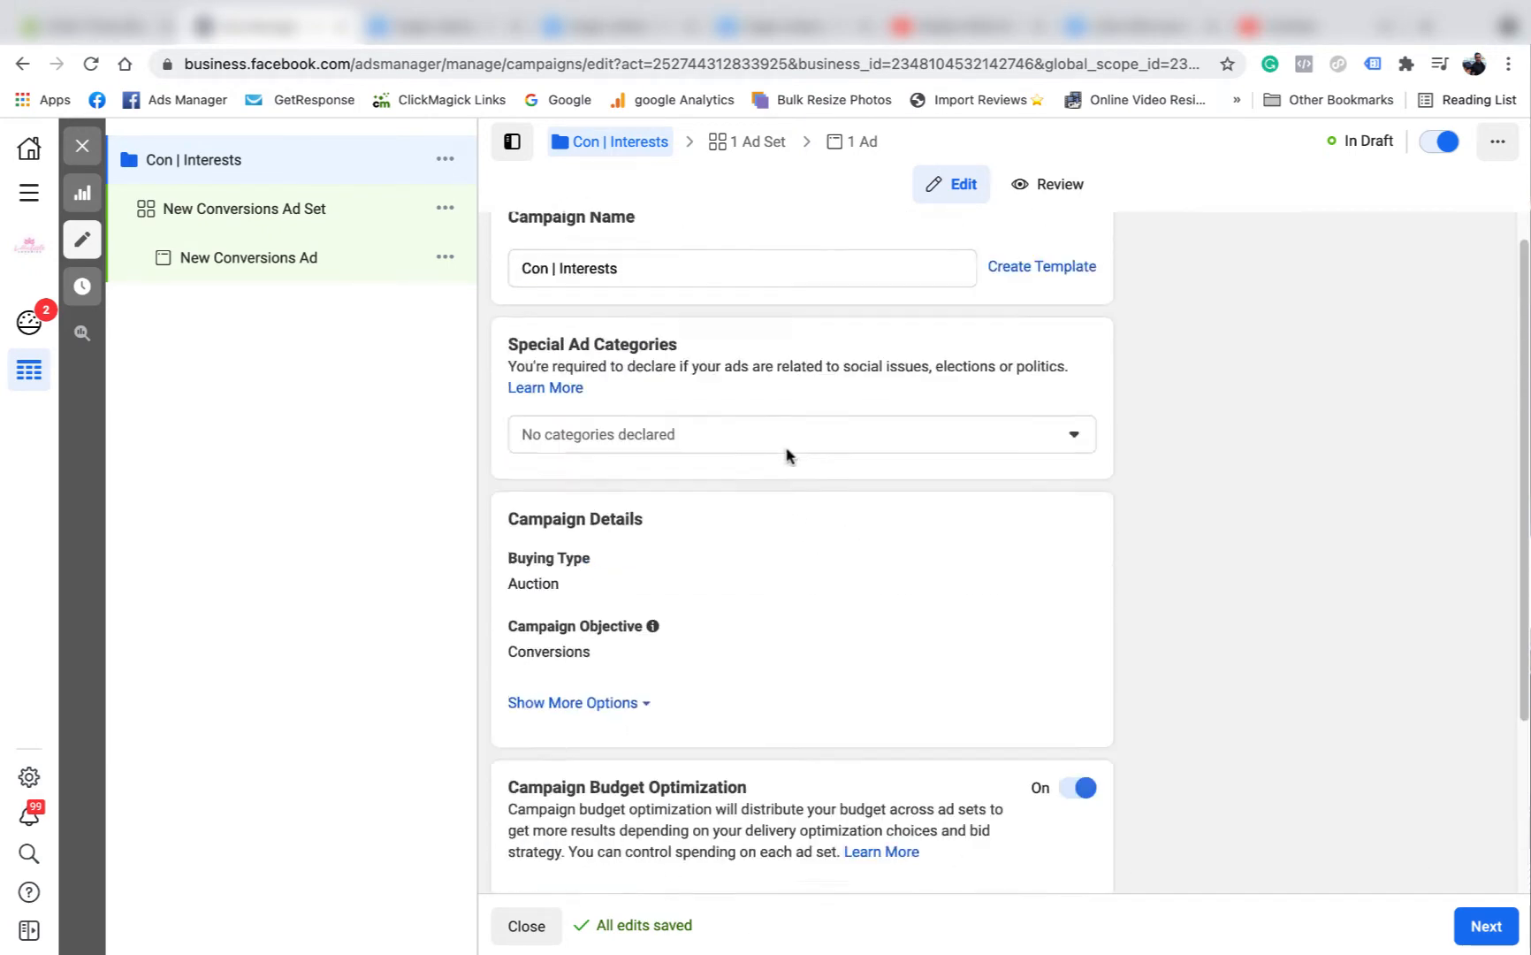
{"action": "left_click_drag", "start_coordinate": [628, 302], "coordinate": [505, 308]}
{"action": "right_click", "coordinate": [571, 309]}
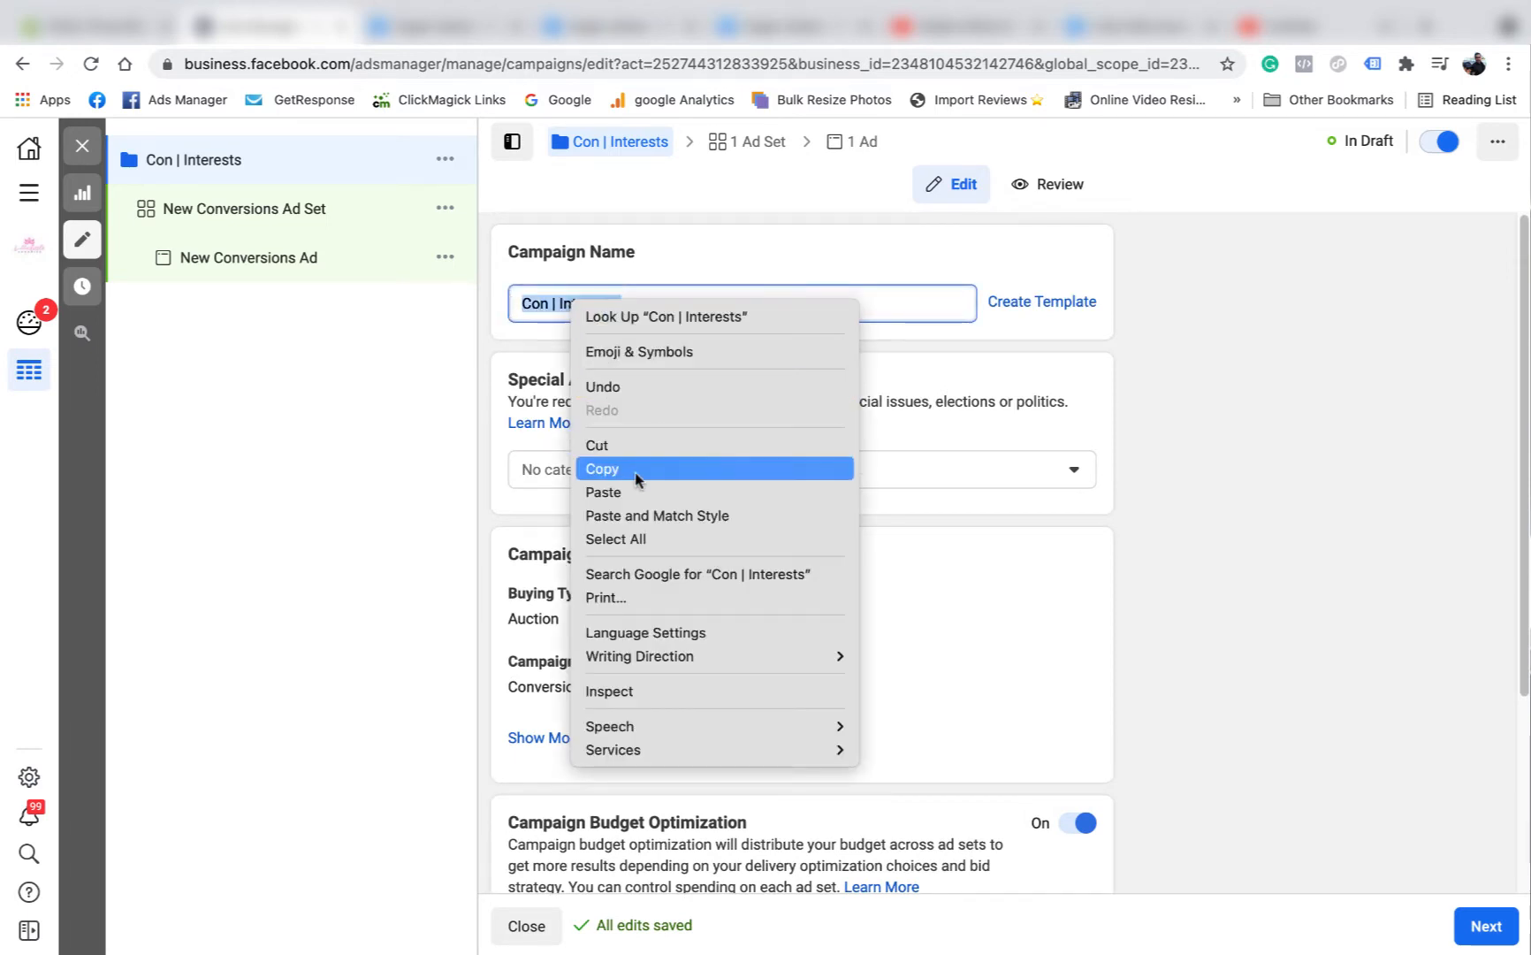
{"action": "left_click", "coordinate": [633, 474]}
Proceed to the ad set and replace its name with the copied campaign name plus a bar, "Con | Interests |".
{"action": "left_click", "coordinate": [1480, 924]}
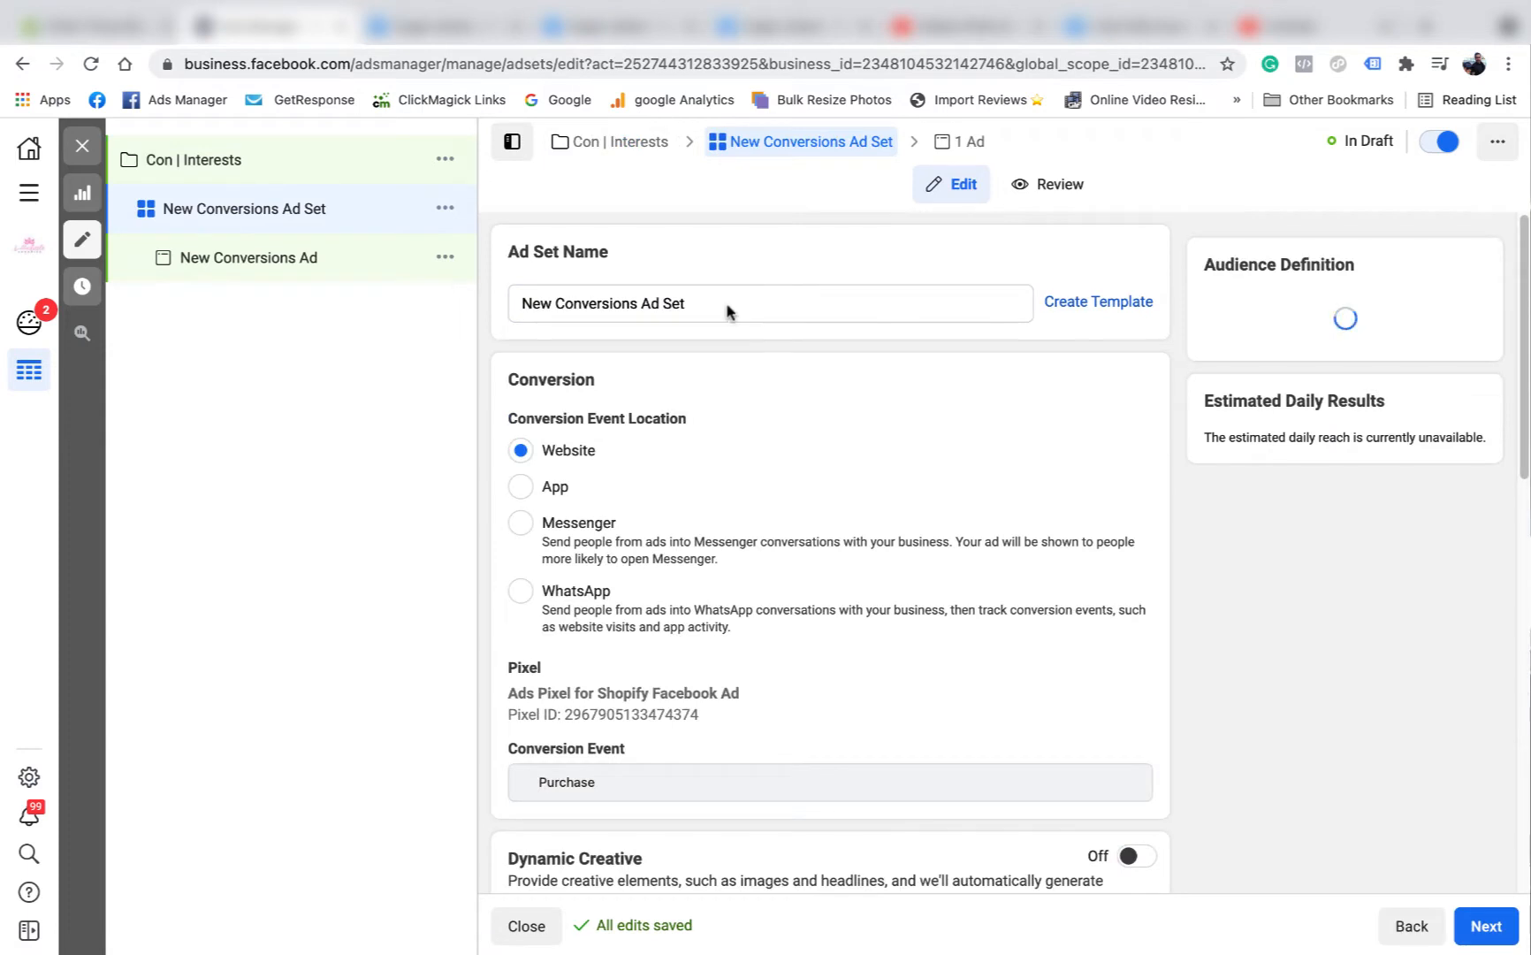
{"action": "left_click_drag", "start_coordinate": [712, 303], "coordinate": [518, 304]}
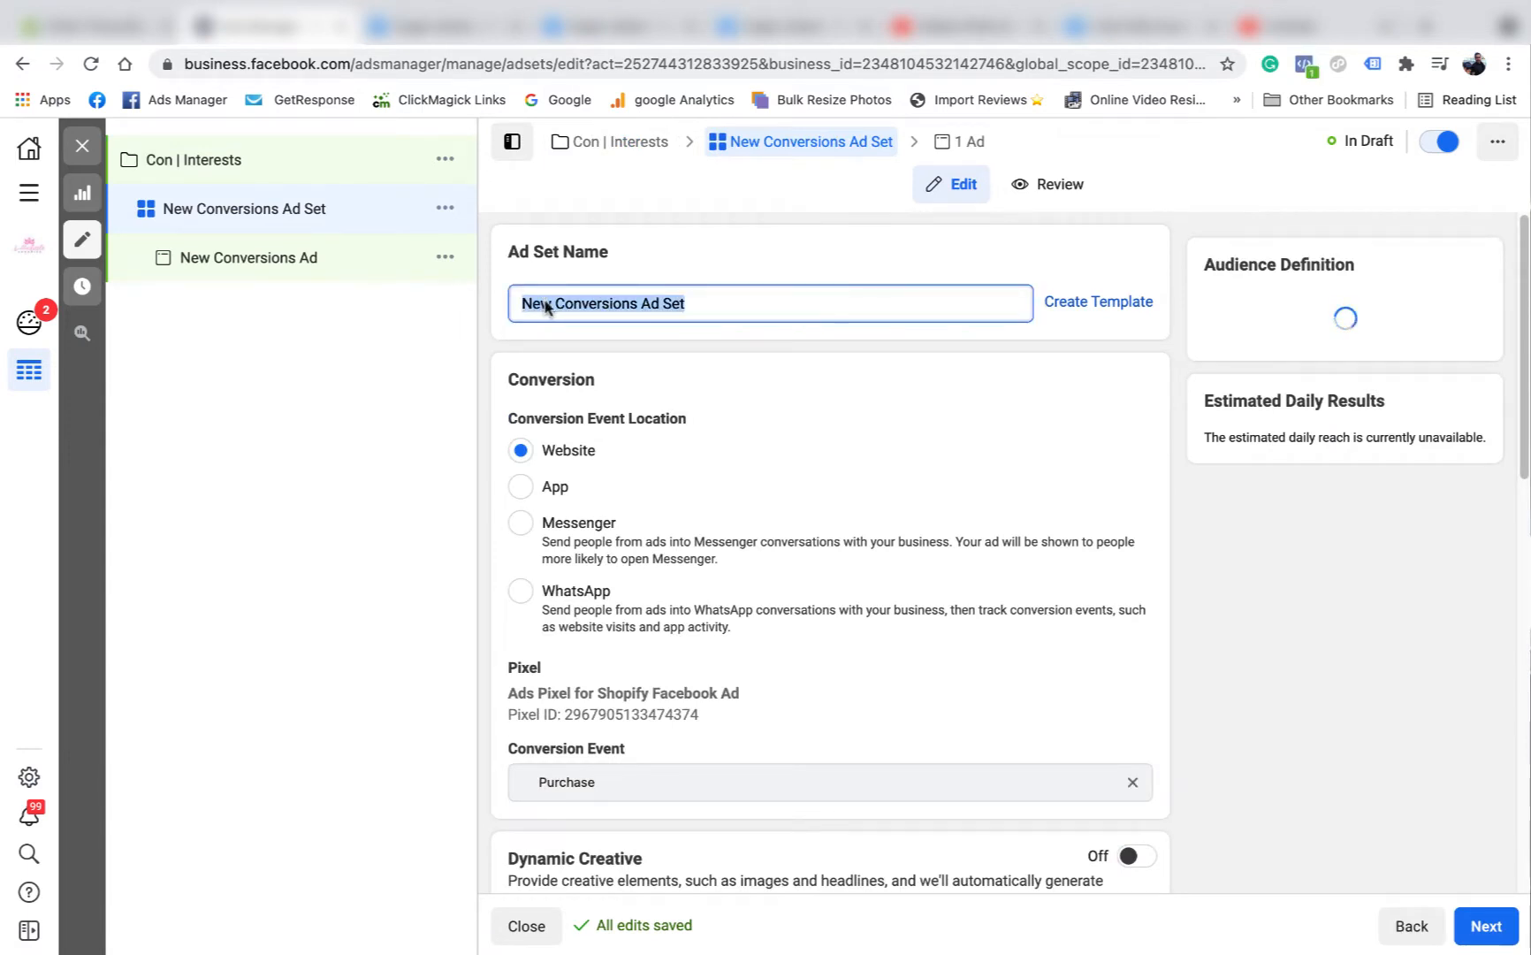
{"action": "right_click", "coordinate": [547, 300]}
{"action": "left_click", "coordinate": [609, 488]}
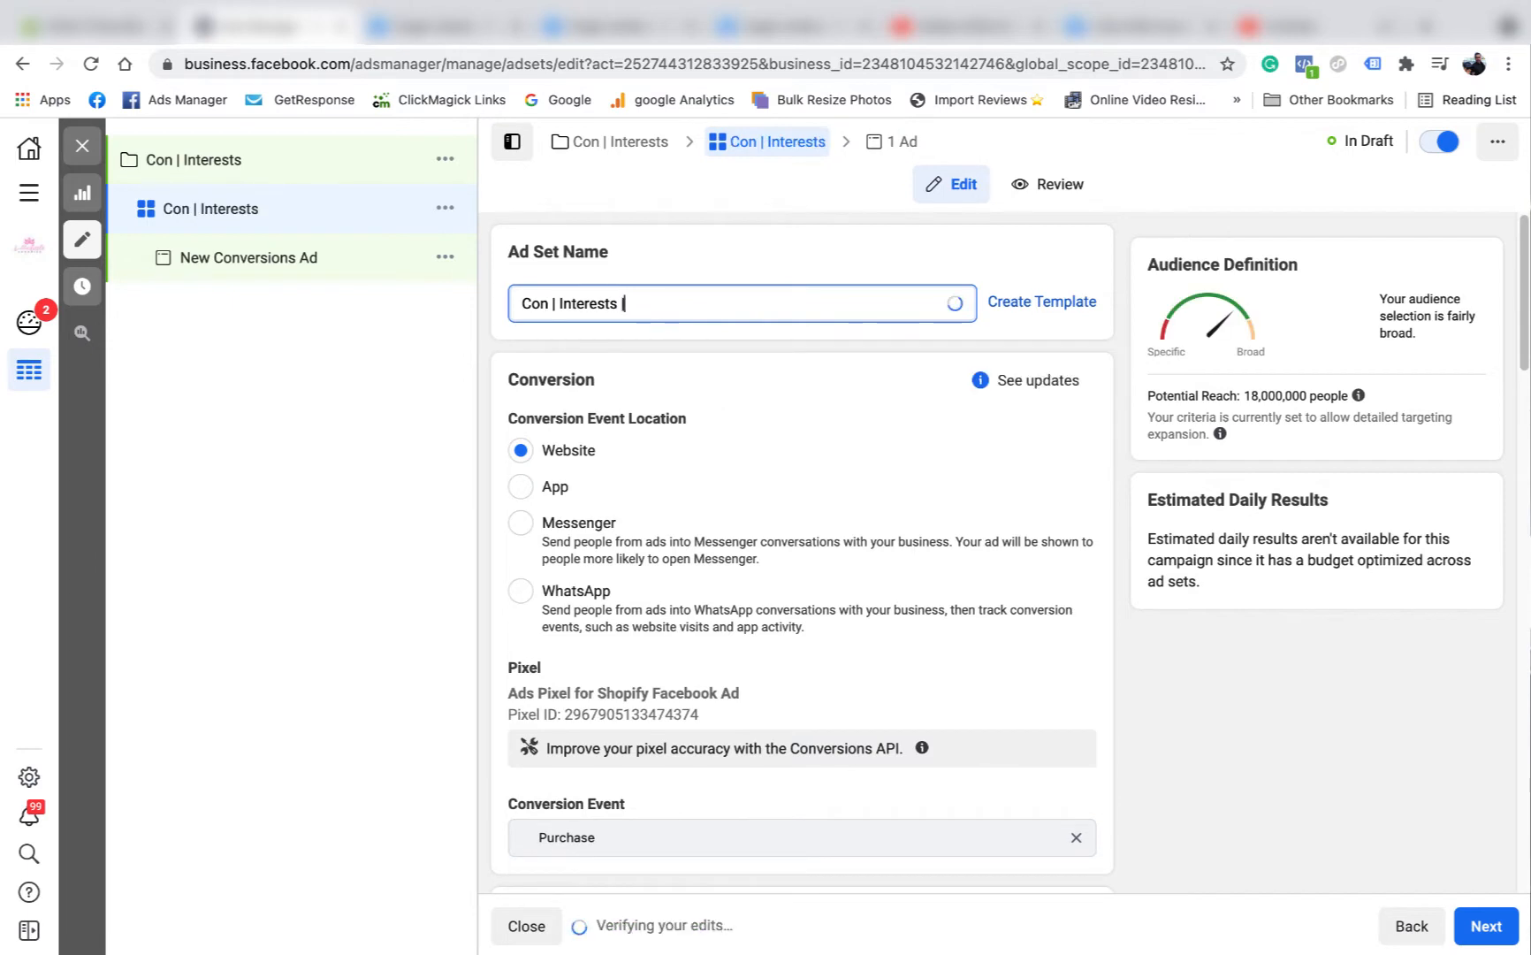
Set the ad set's start time on Sep 23, 2021 to 4:00 AM in the schedule.
{"action": "scroll", "coordinate": [716, 418], "scroll_direction": "down", "scroll_amount": 6}
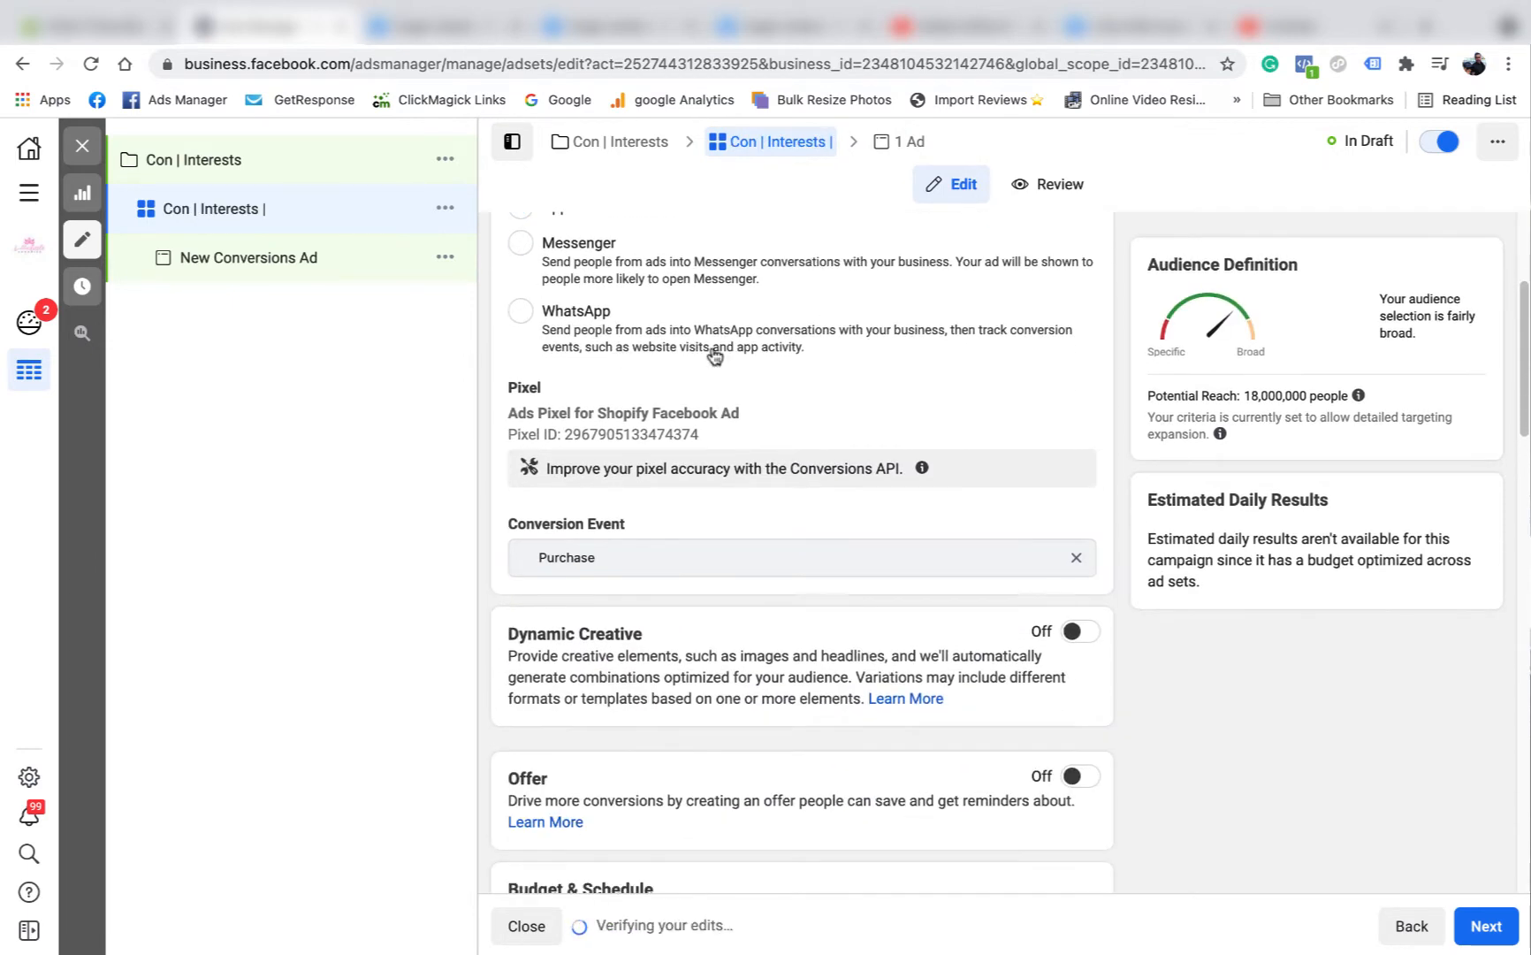
{"action": "scroll", "coordinate": [717, 345], "scroll_direction": "up", "scroll_amount": 4}
{"action": "scroll", "coordinate": [640, 552], "scroll_direction": "down", "scroll_amount": 3}
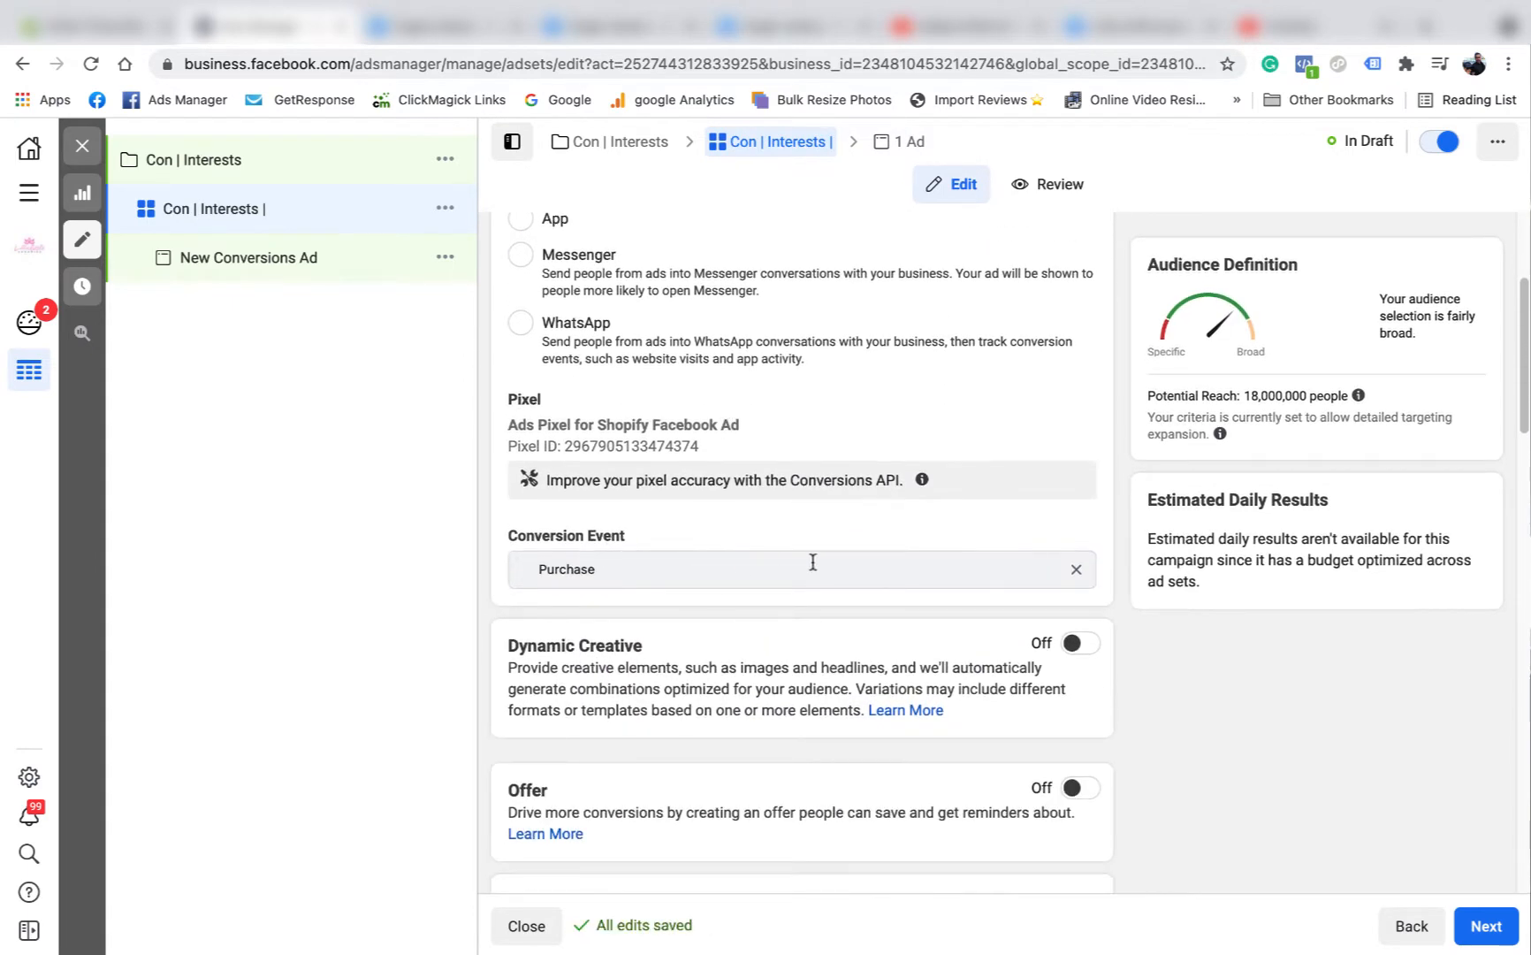
{"action": "scroll", "coordinate": [812, 562], "scroll_direction": "down", "scroll_amount": 4}
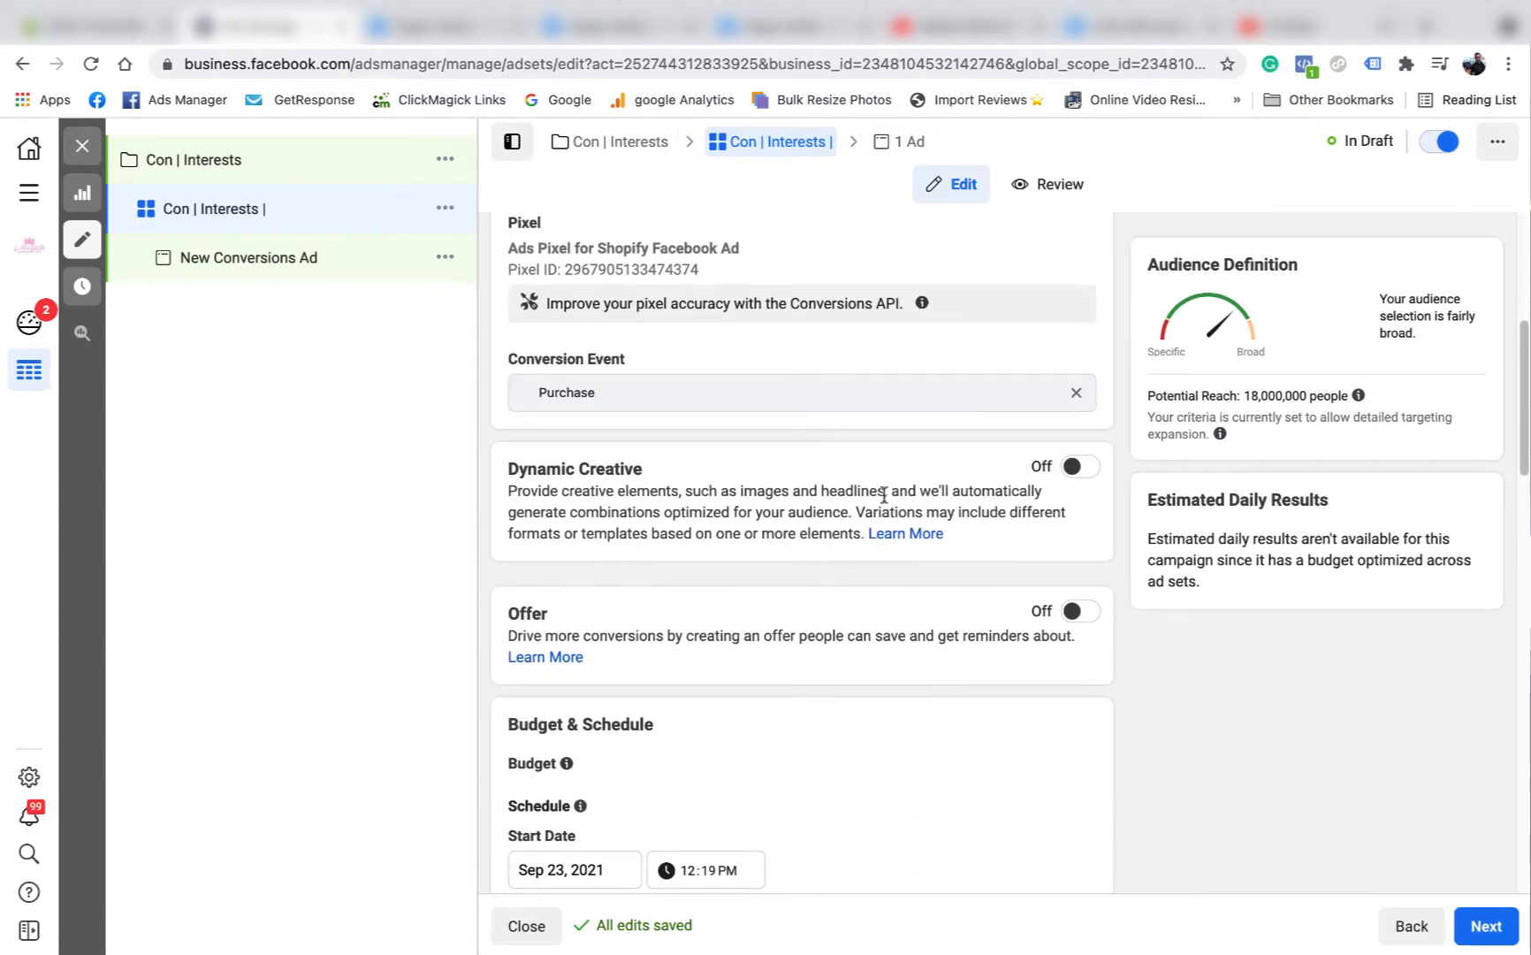
{"action": "scroll", "coordinate": [884, 495], "scroll_direction": "down", "scroll_amount": 4}
{"action": "scroll", "coordinate": [919, 517], "scroll_direction": "down", "scroll_amount": 4}
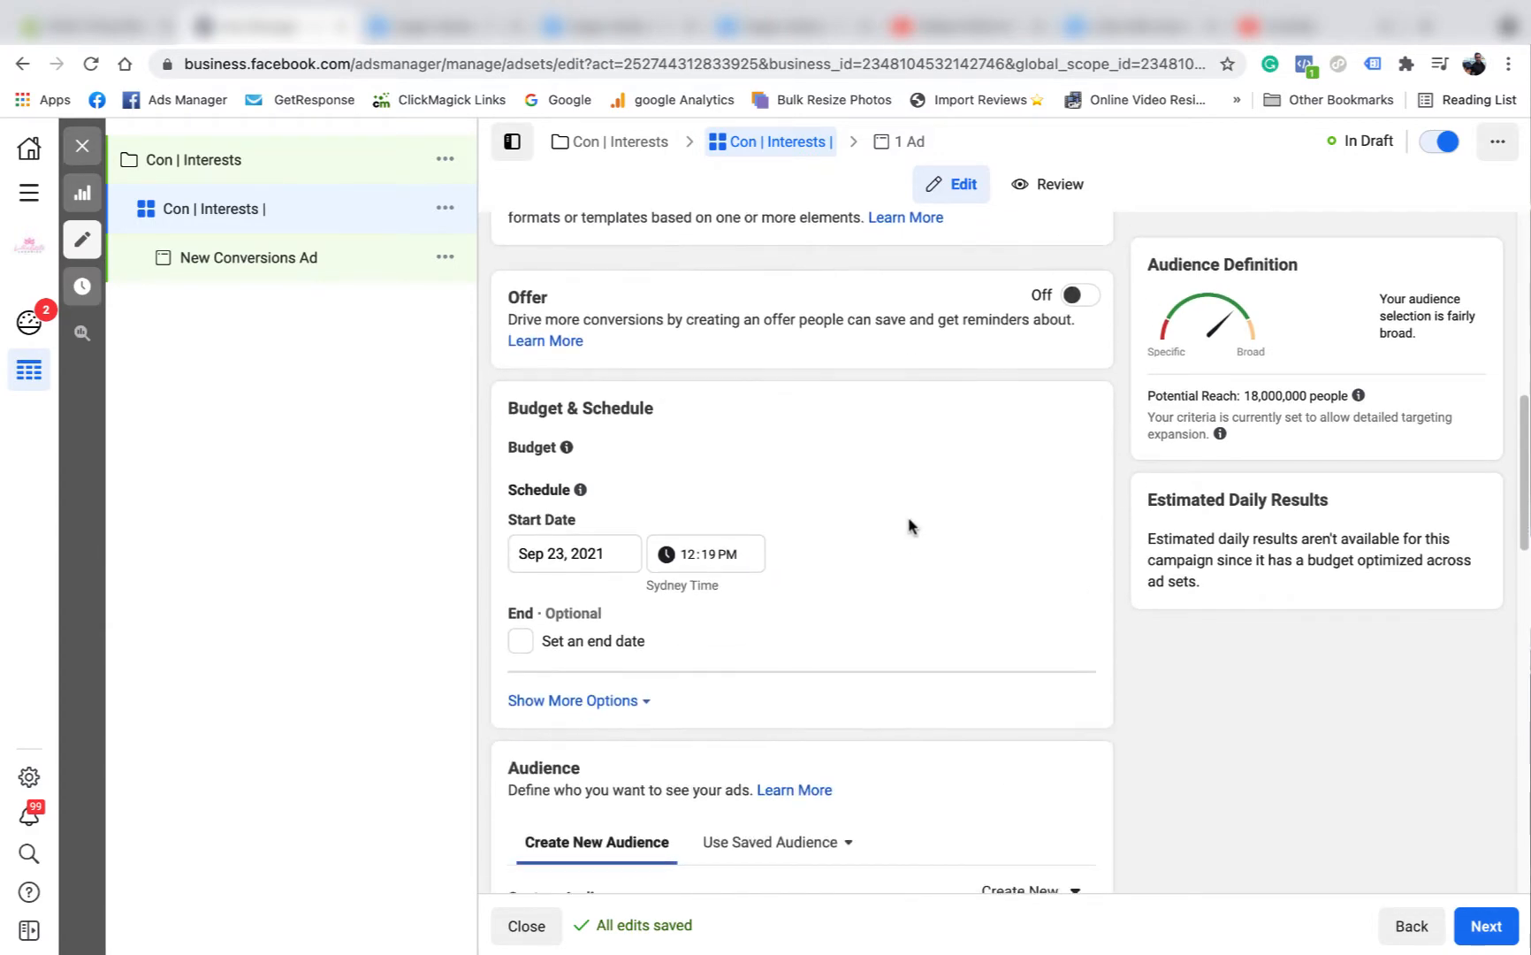
{"action": "left_click", "coordinate": [690, 554]}
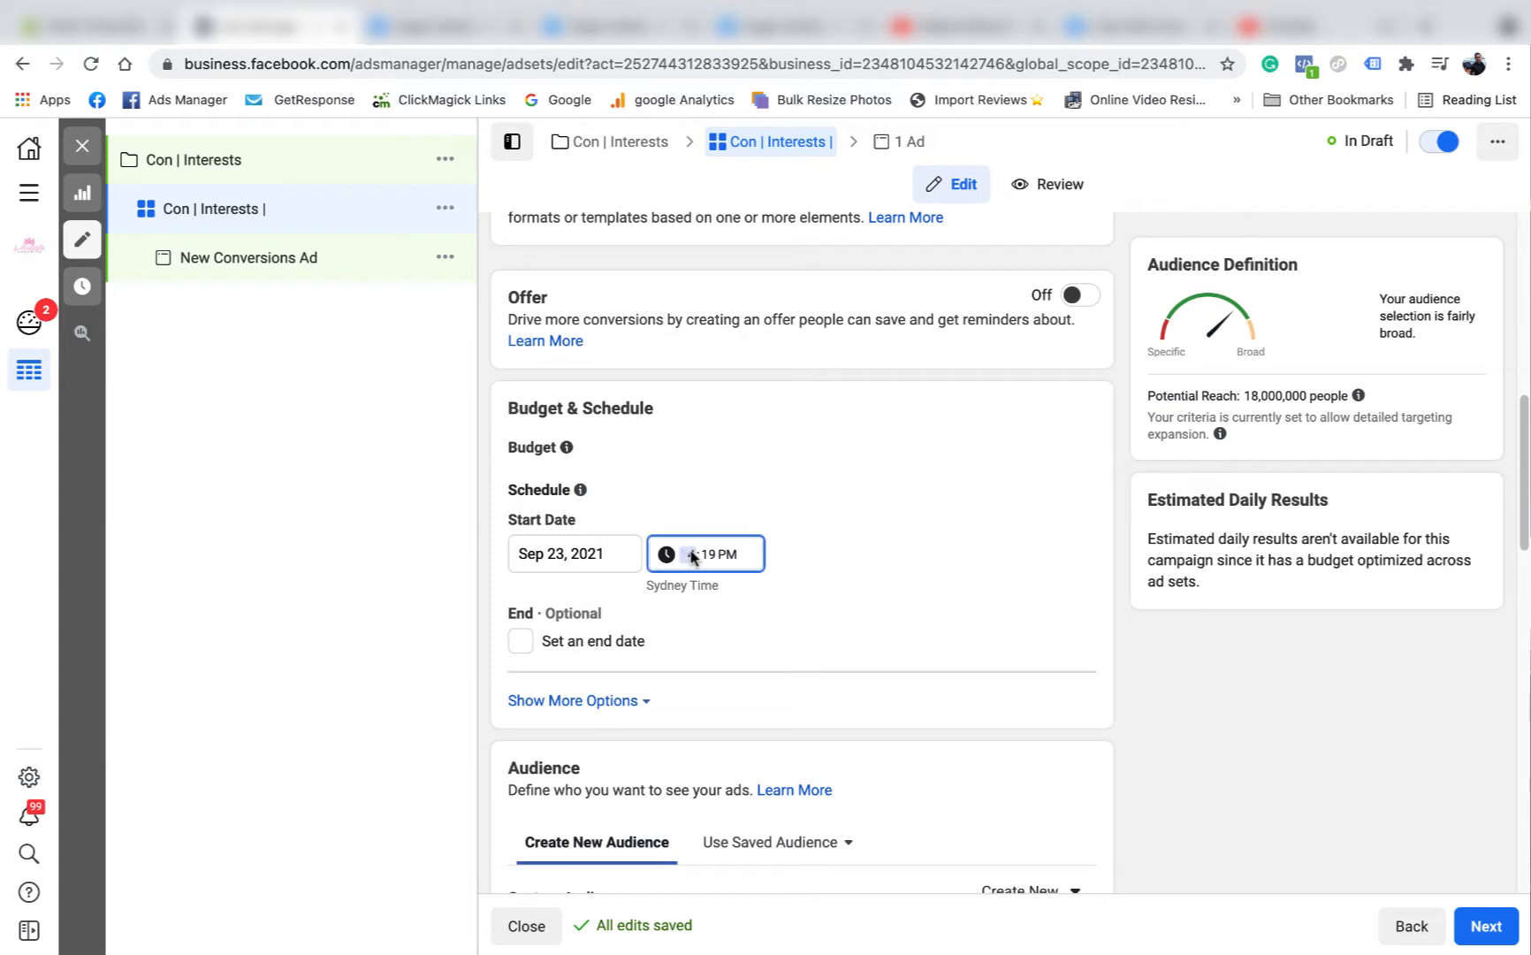
{"action": "left_click", "coordinate": [710, 555]}
{"action": "type", "text": "00"}
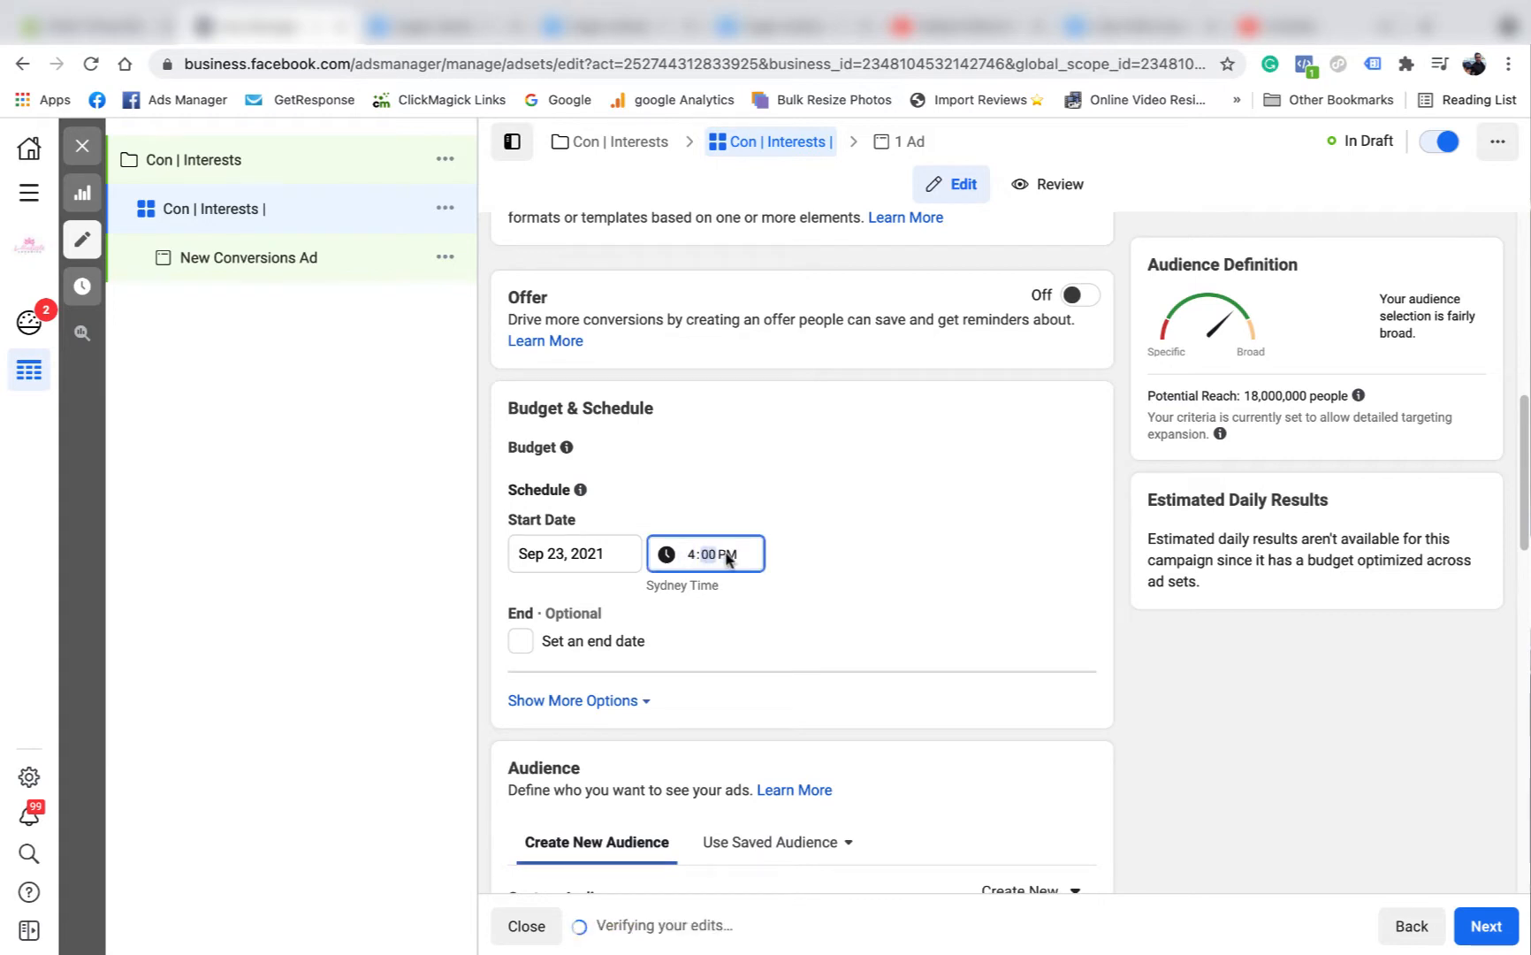
{"action": "left_click", "coordinate": [727, 558]}
{"action": "left_click", "coordinate": [873, 564]}
Open the audience's age range for editing and turn off Detailed Targeting Expansion.
{"action": "scroll", "coordinate": [880, 562], "scroll_direction": "down", "scroll_amount": 7}
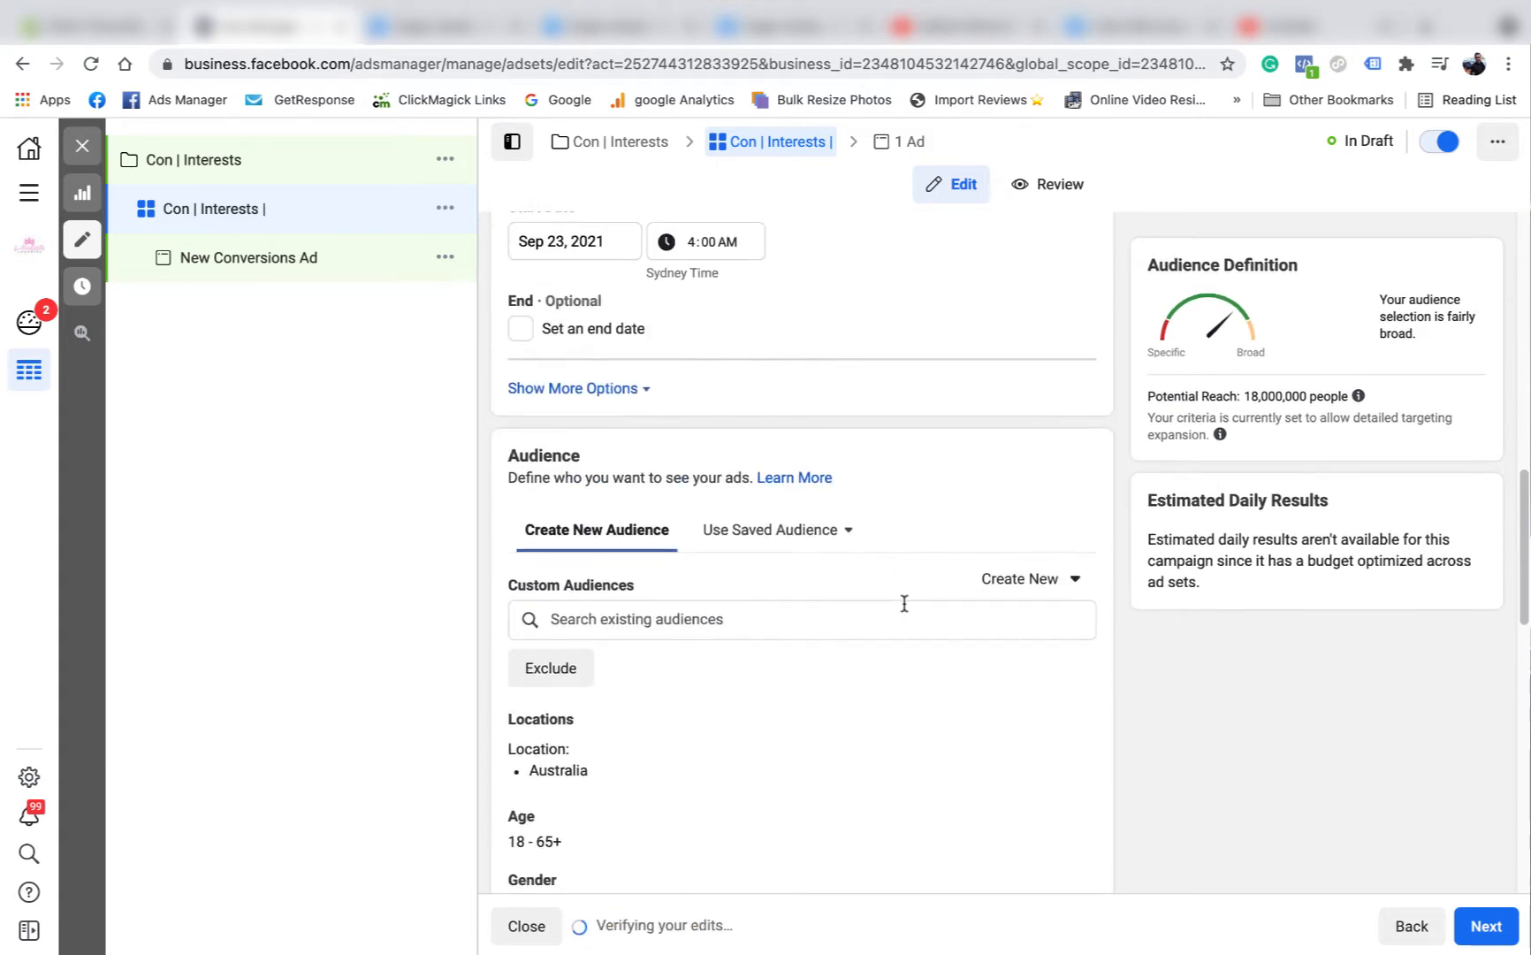
{"action": "scroll", "coordinate": [802, 588], "scroll_direction": "down", "scroll_amount": 2}
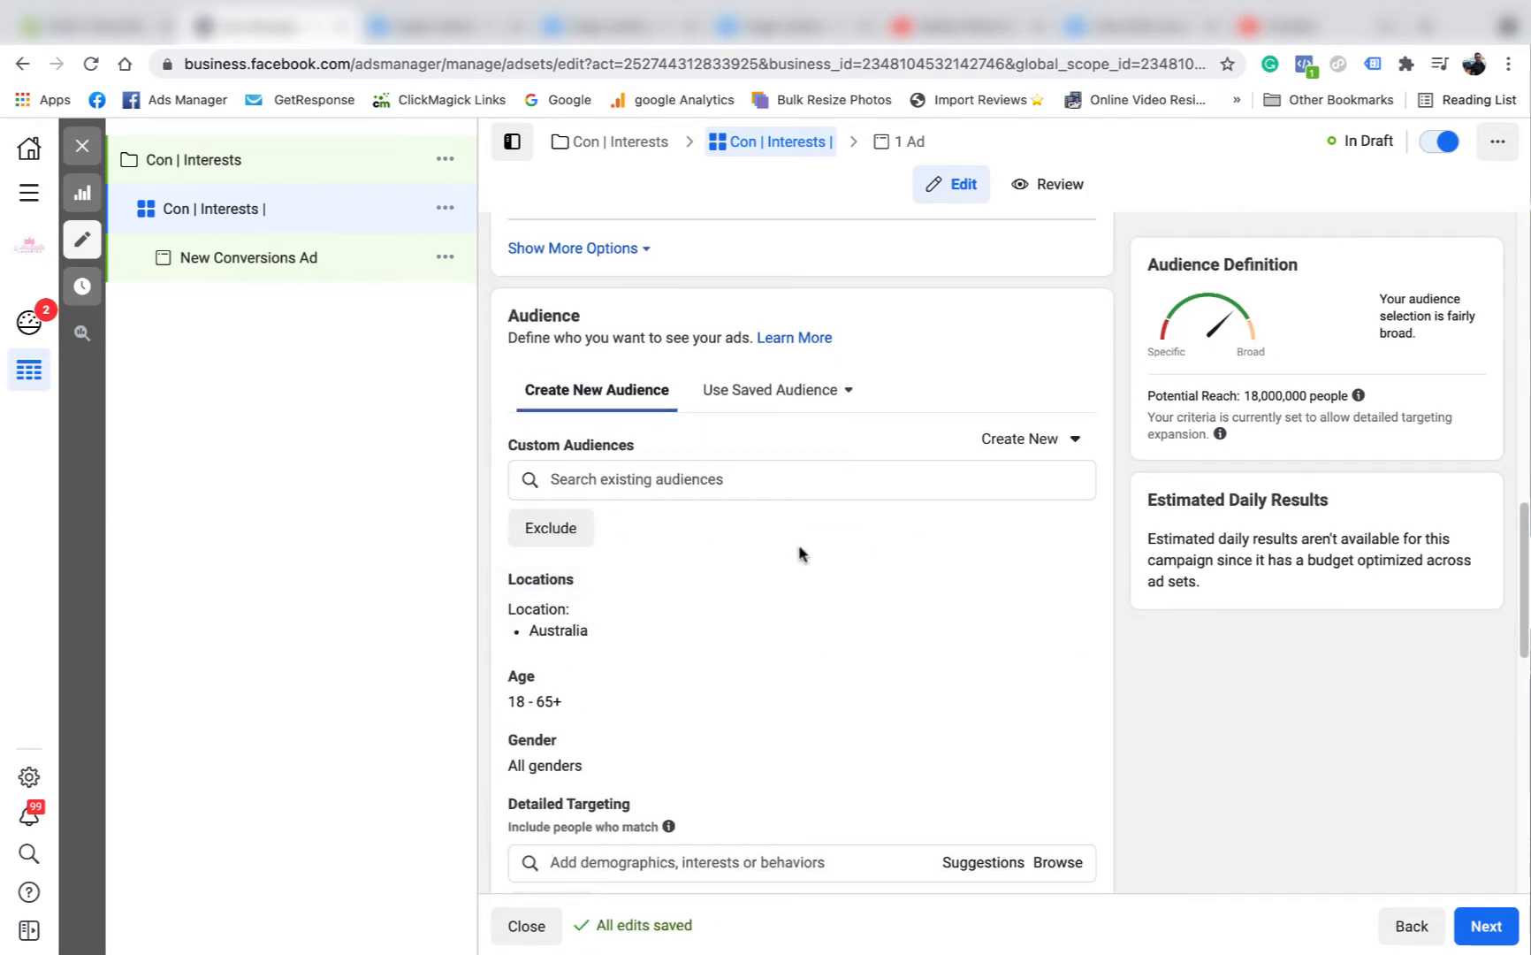
{"action": "scroll", "coordinate": [799, 554], "scroll_direction": "down", "scroll_amount": 2}
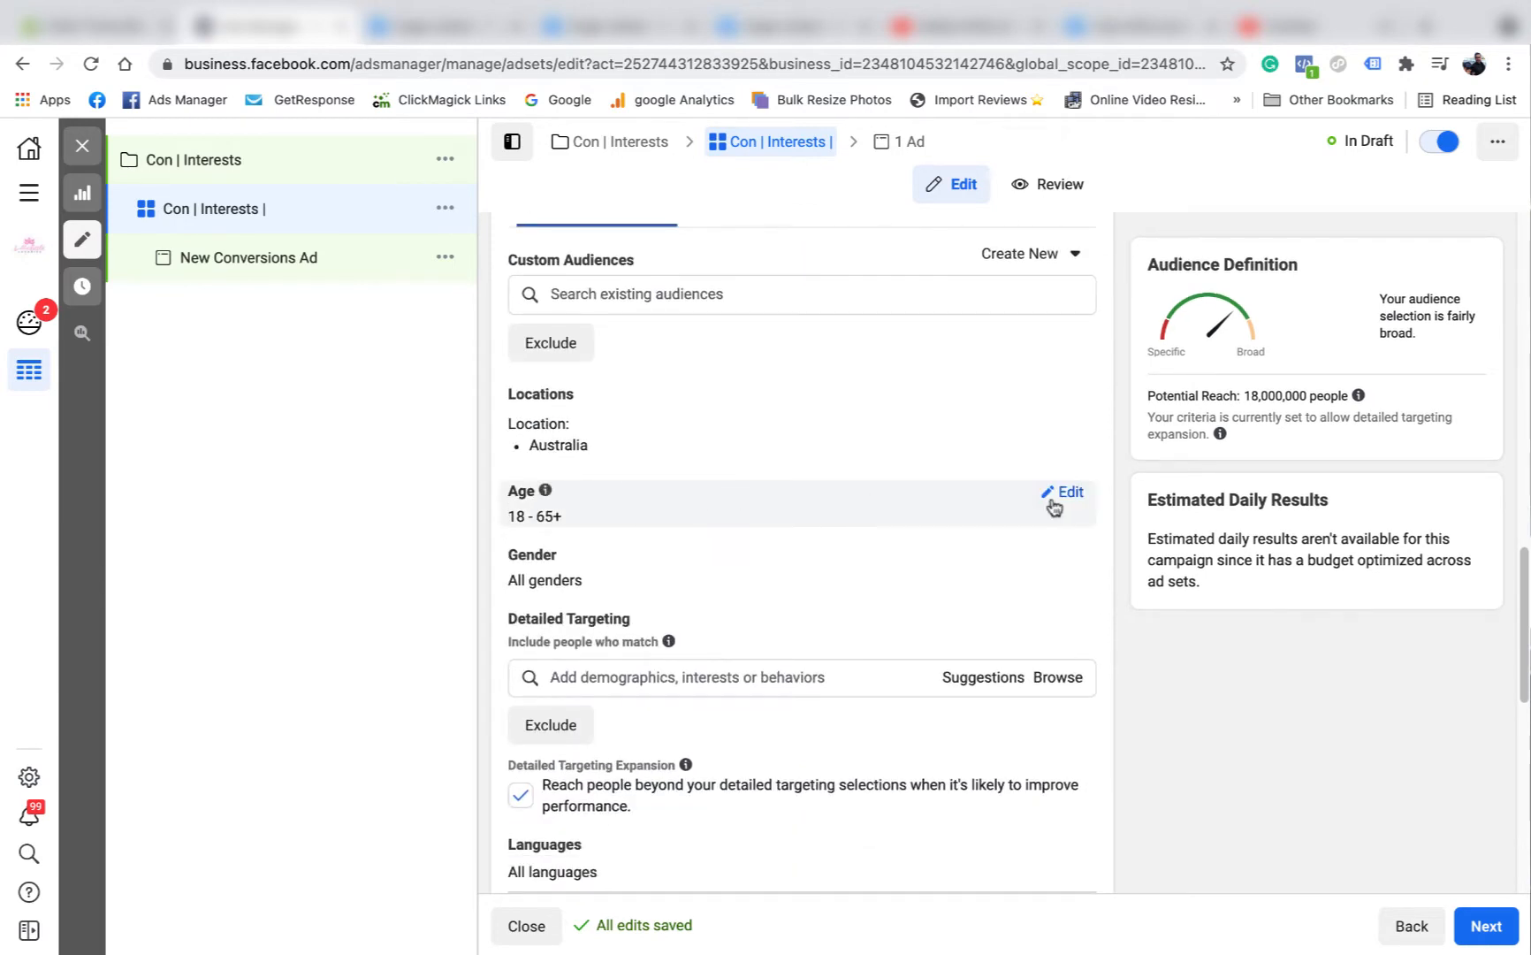
{"action": "left_click", "coordinate": [1051, 502]}
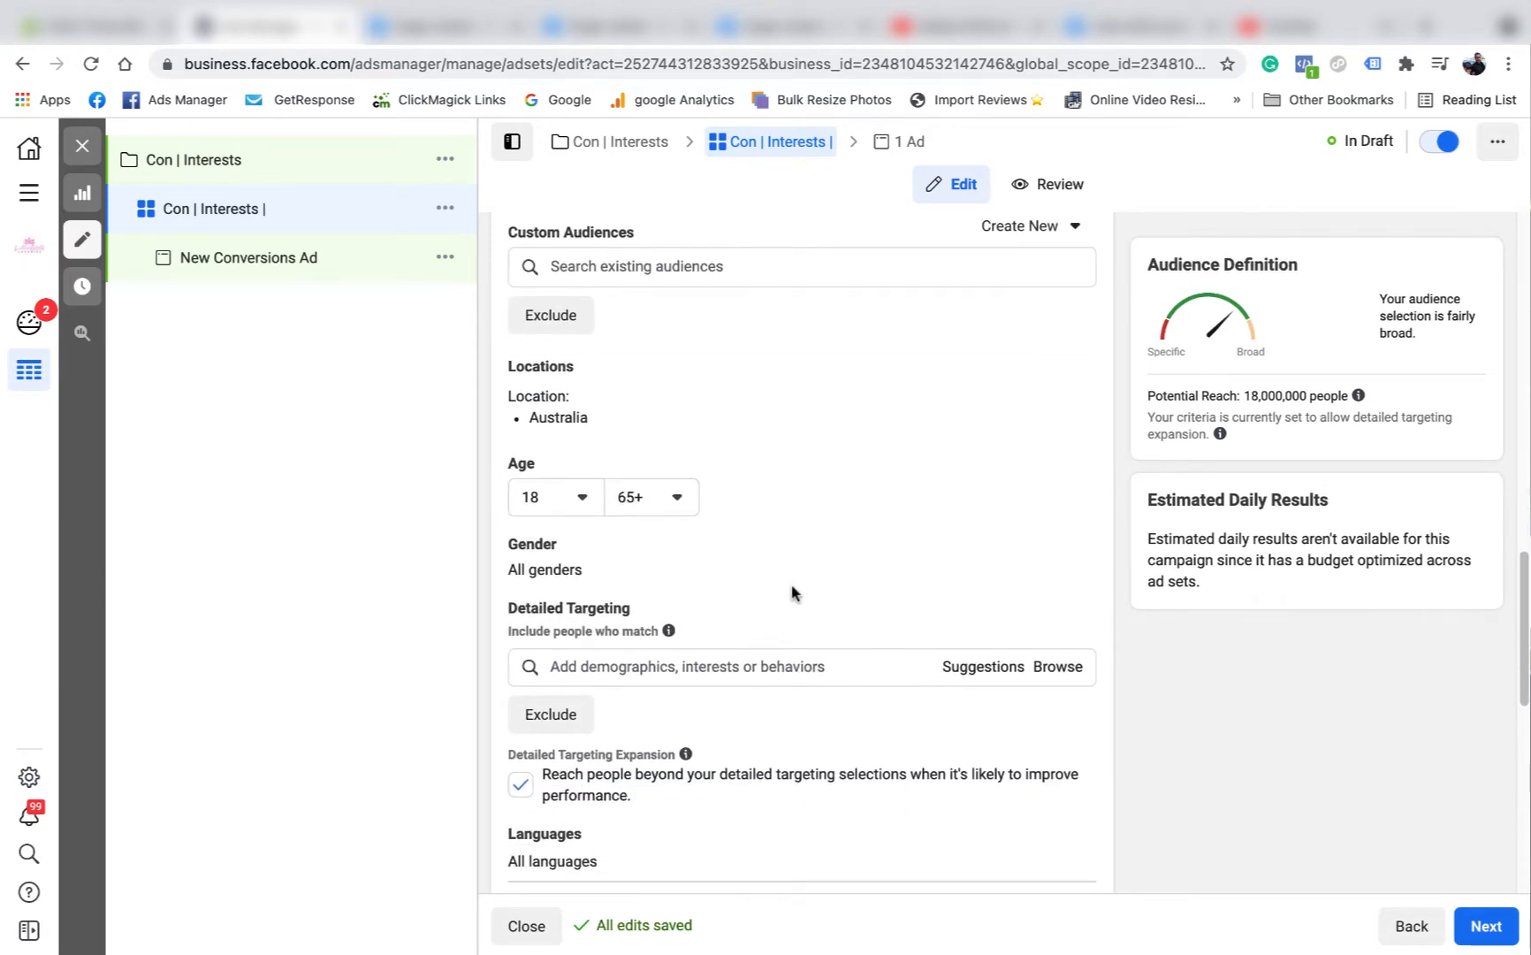
{"action": "left_click", "coordinate": [523, 786]}
Expand the additional Optimization & Delivery options and set the attribution setting to 7-day click or 1-day view.
{"action": "scroll", "coordinate": [820, 537], "scroll_direction": "down", "scroll_amount": 2}
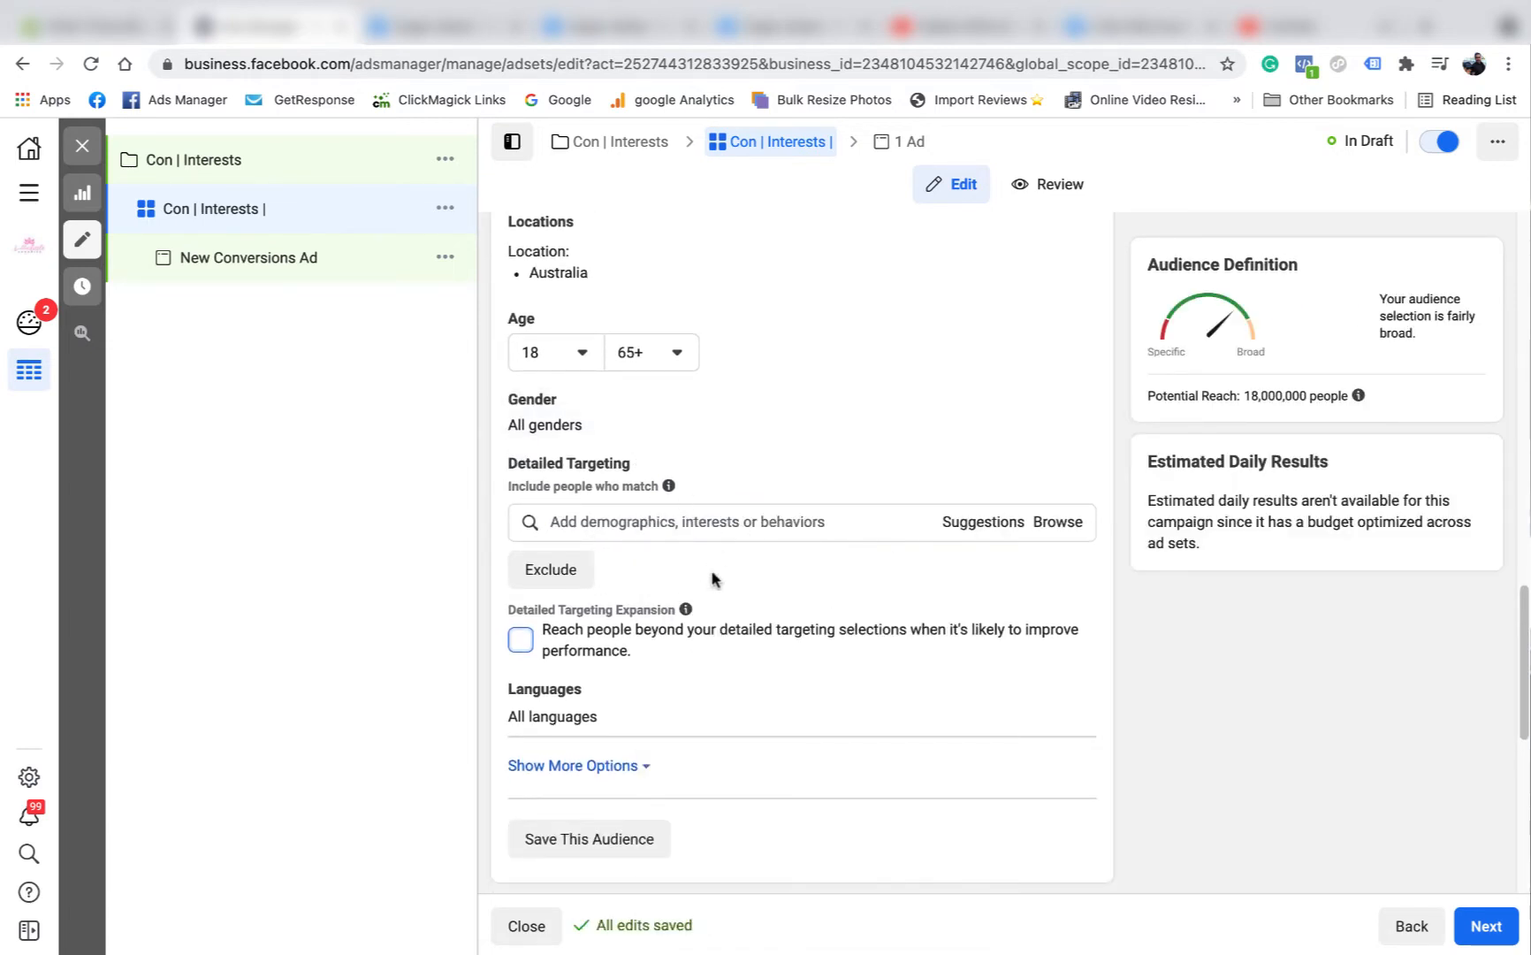
{"action": "scroll", "coordinate": [716, 584], "scroll_direction": "down", "scroll_amount": 4}
{"action": "scroll", "coordinate": [717, 589], "scroll_direction": "down", "scroll_amount": 2}
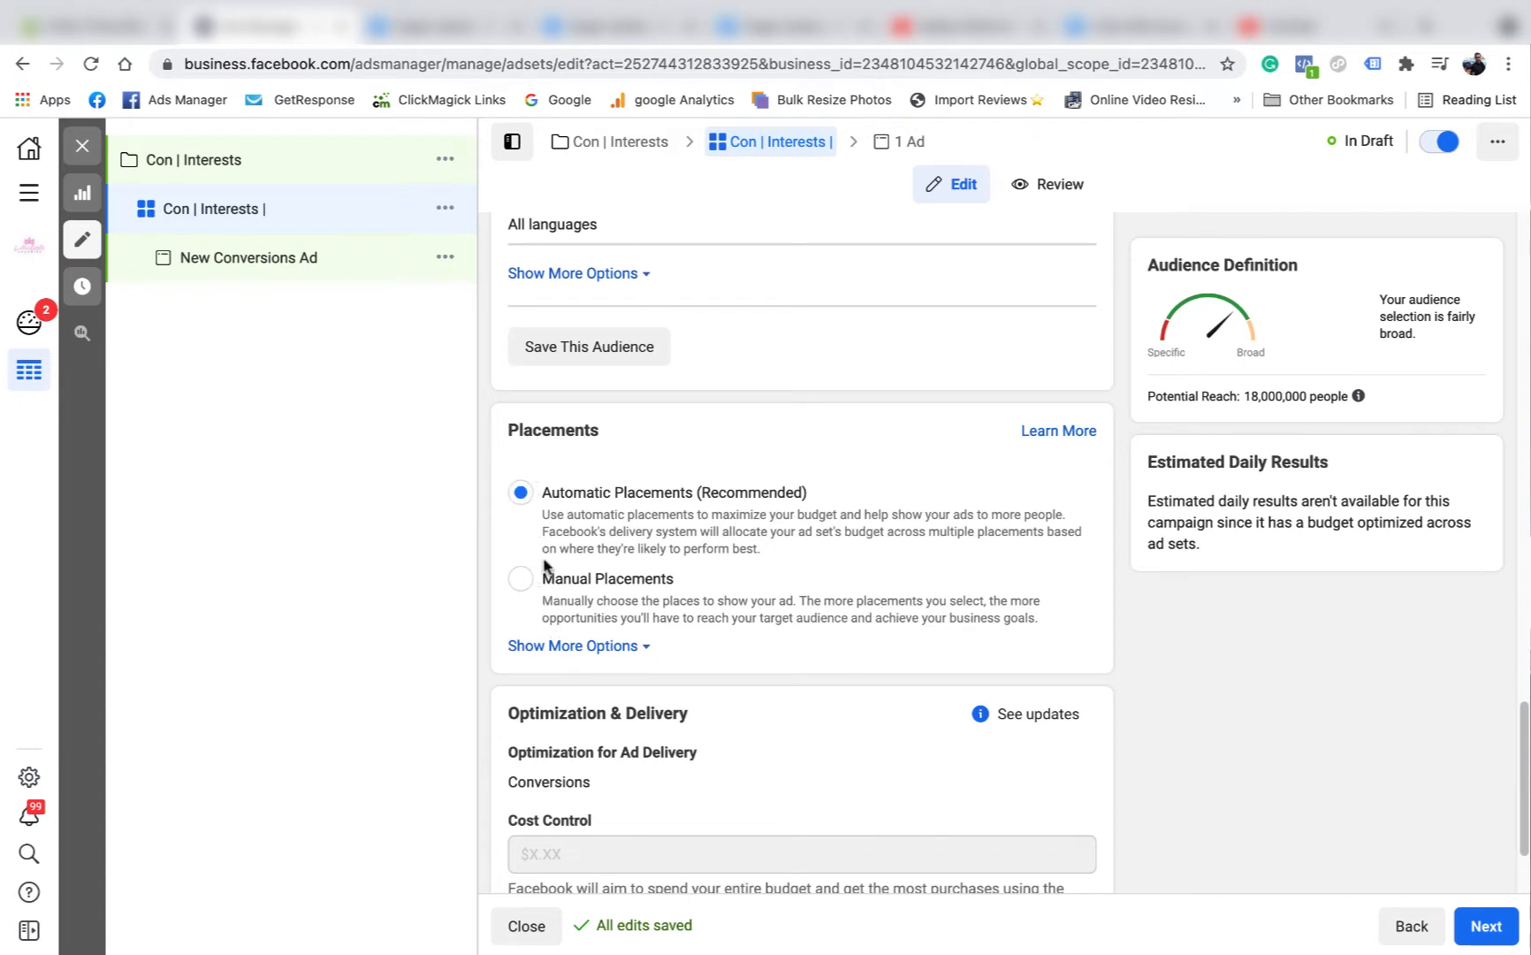
{"action": "scroll", "coordinate": [545, 565], "scroll_direction": "down", "scroll_amount": 2}
{"action": "left_click", "coordinate": [635, 838]}
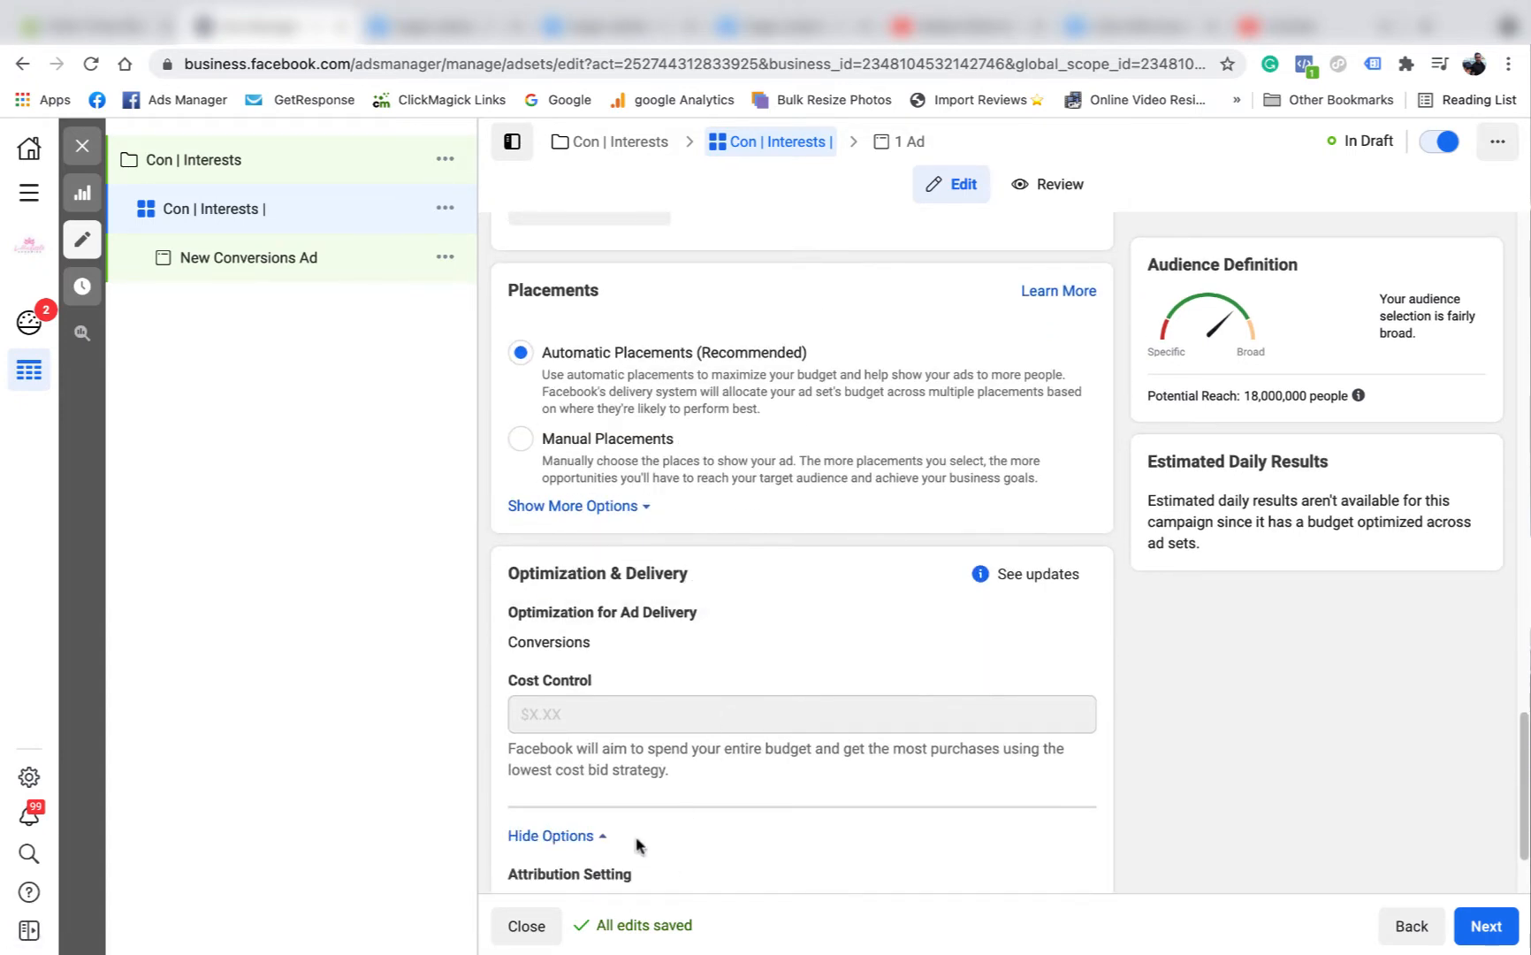
{"action": "scroll", "coordinate": [743, 702], "scroll_direction": "down", "scroll_amount": 2}
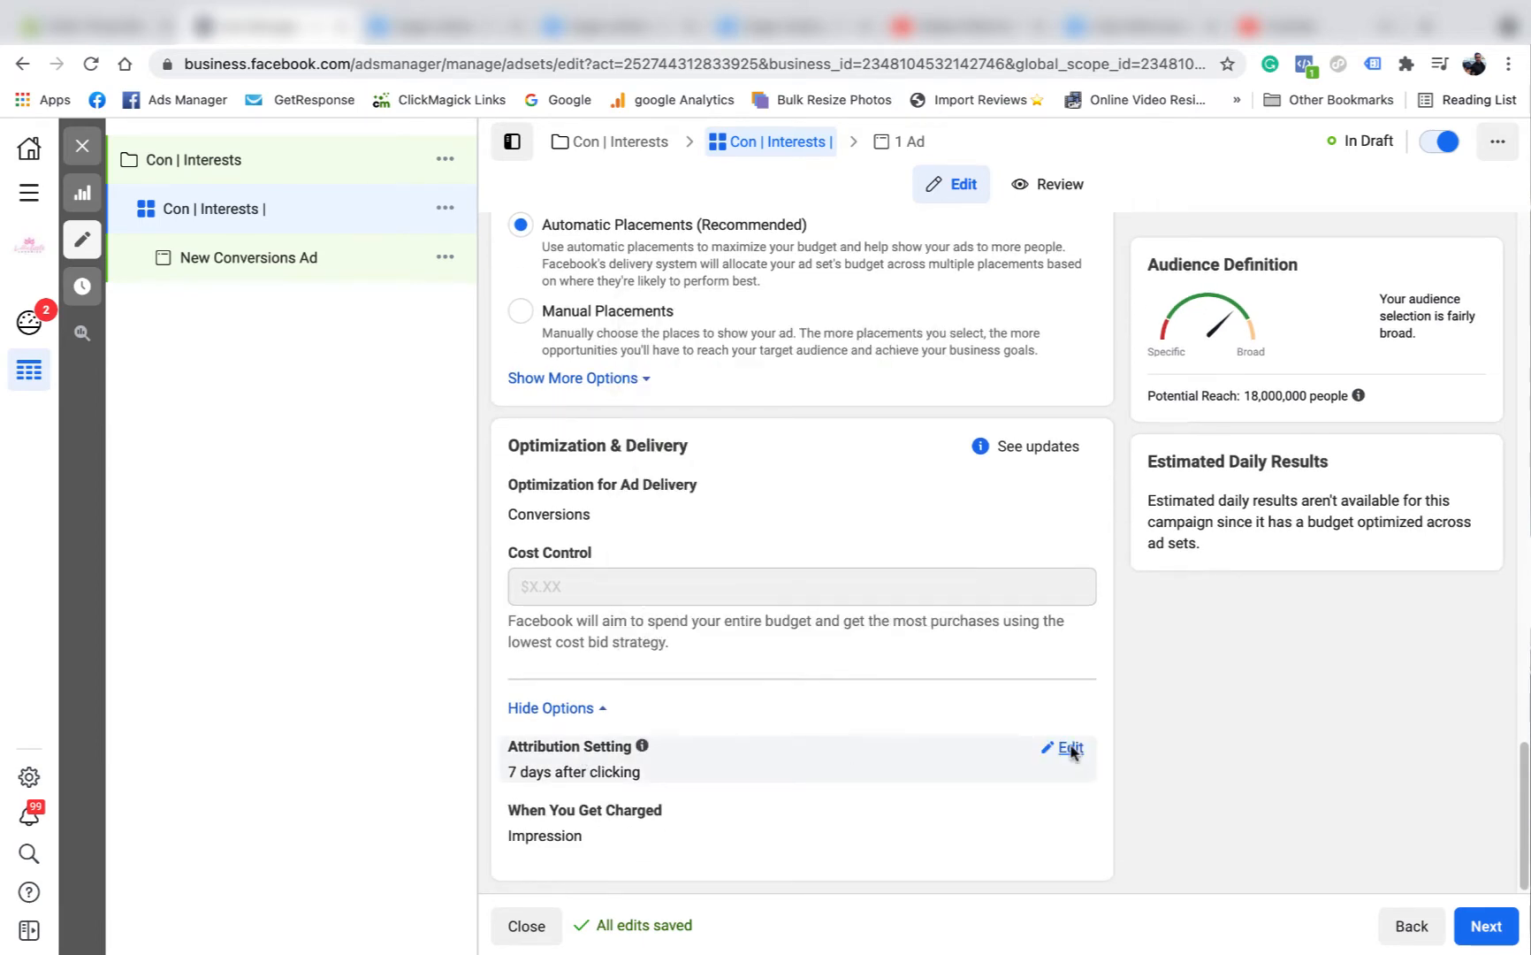
{"action": "left_click", "coordinate": [1071, 750]}
{"action": "left_click", "coordinate": [1053, 774]}
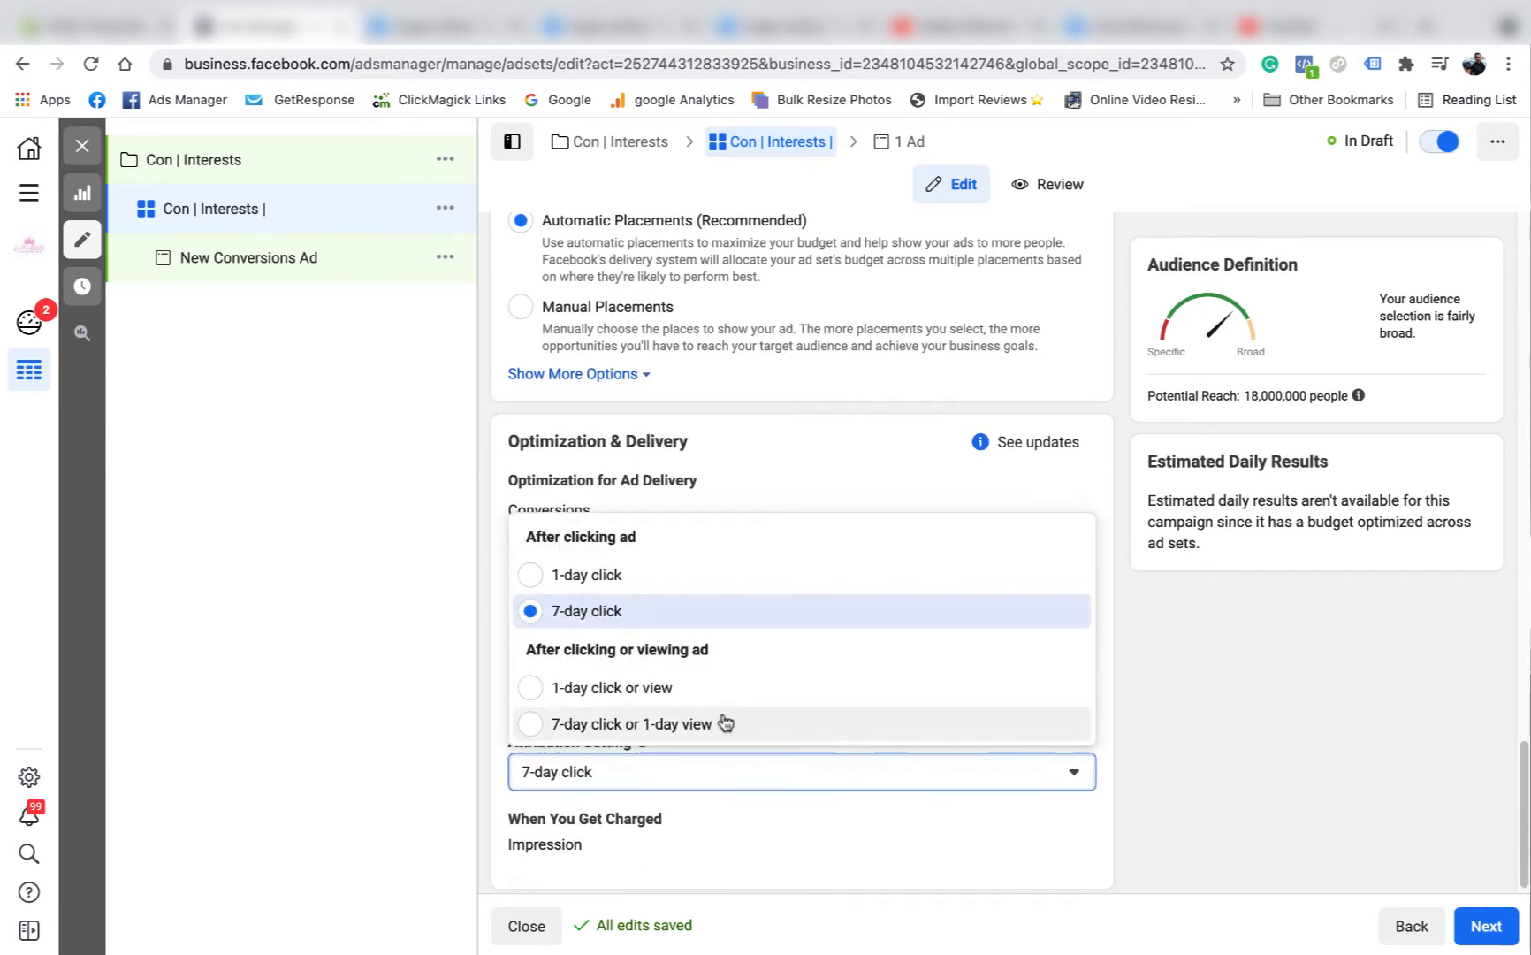
{"action": "left_click", "coordinate": [643, 687]}
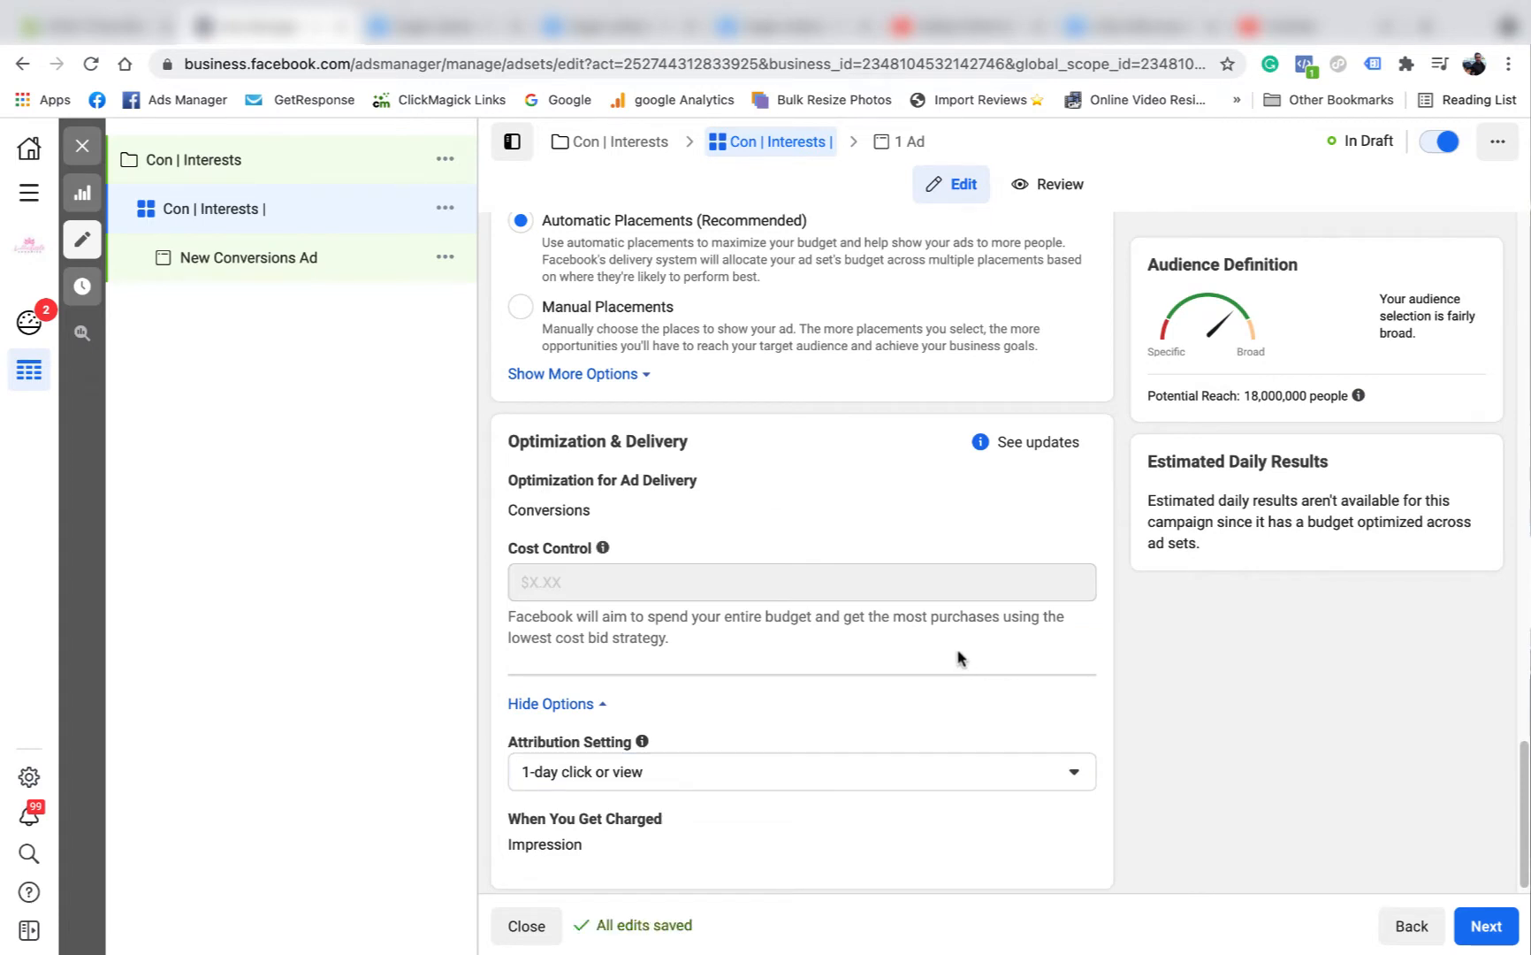
{"action": "left_click", "coordinate": [1073, 775]}
{"action": "left_click", "coordinate": [603, 722]}
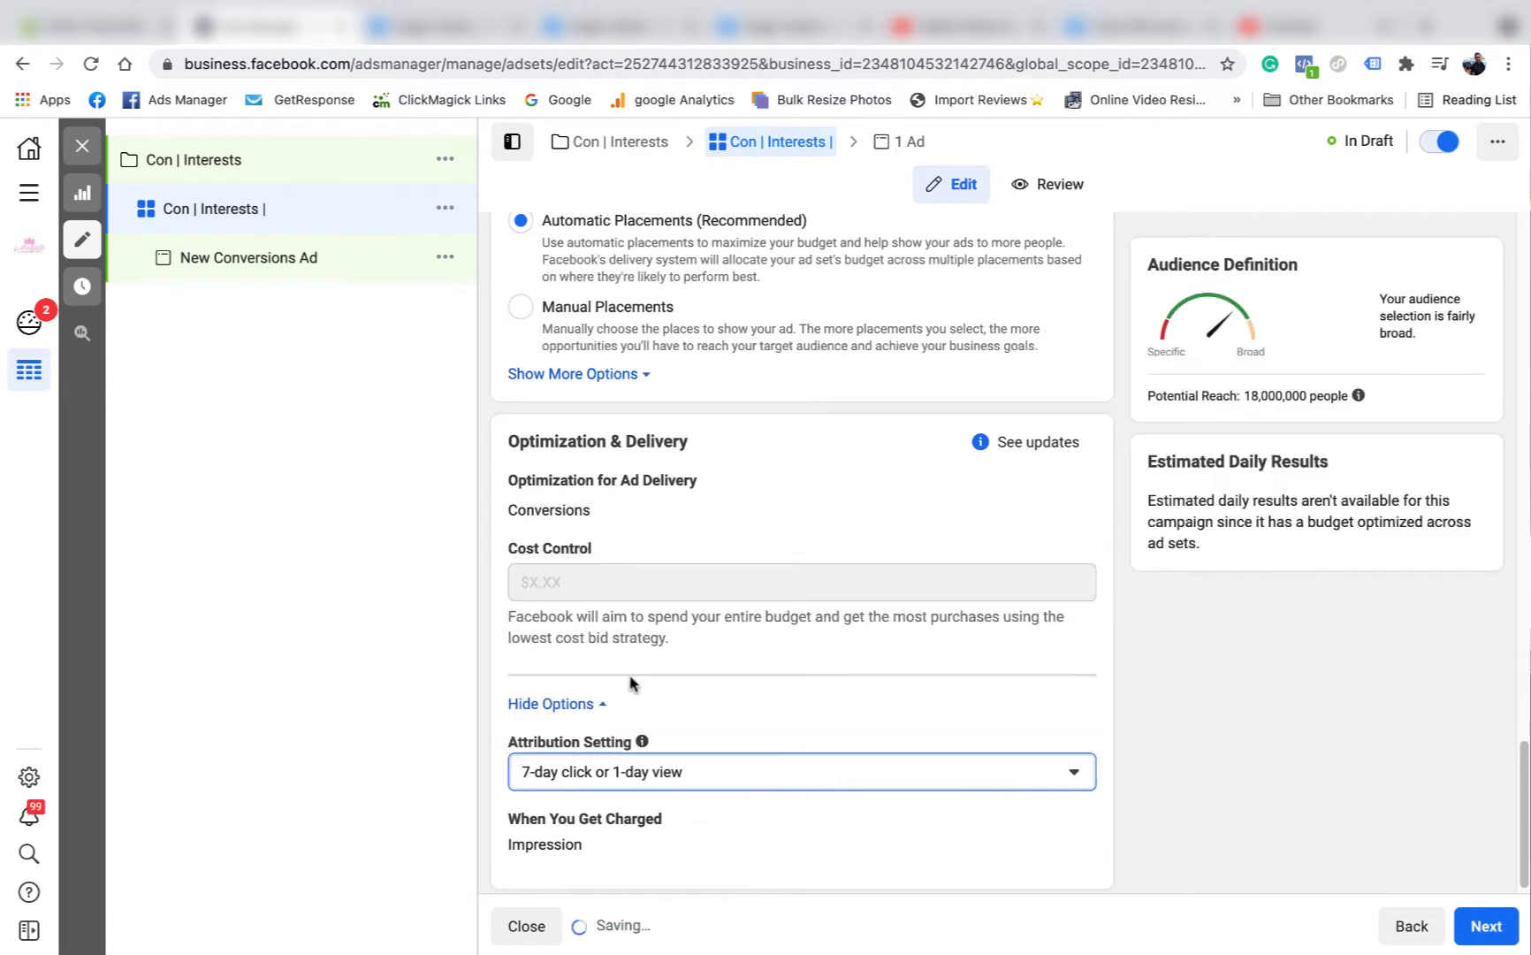
Search the audience's detailed targeting for "lollies" and add the Confectionery interest.
{"action": "scroll", "coordinate": [1072, 716], "scroll_direction": "up", "scroll_amount": 3}
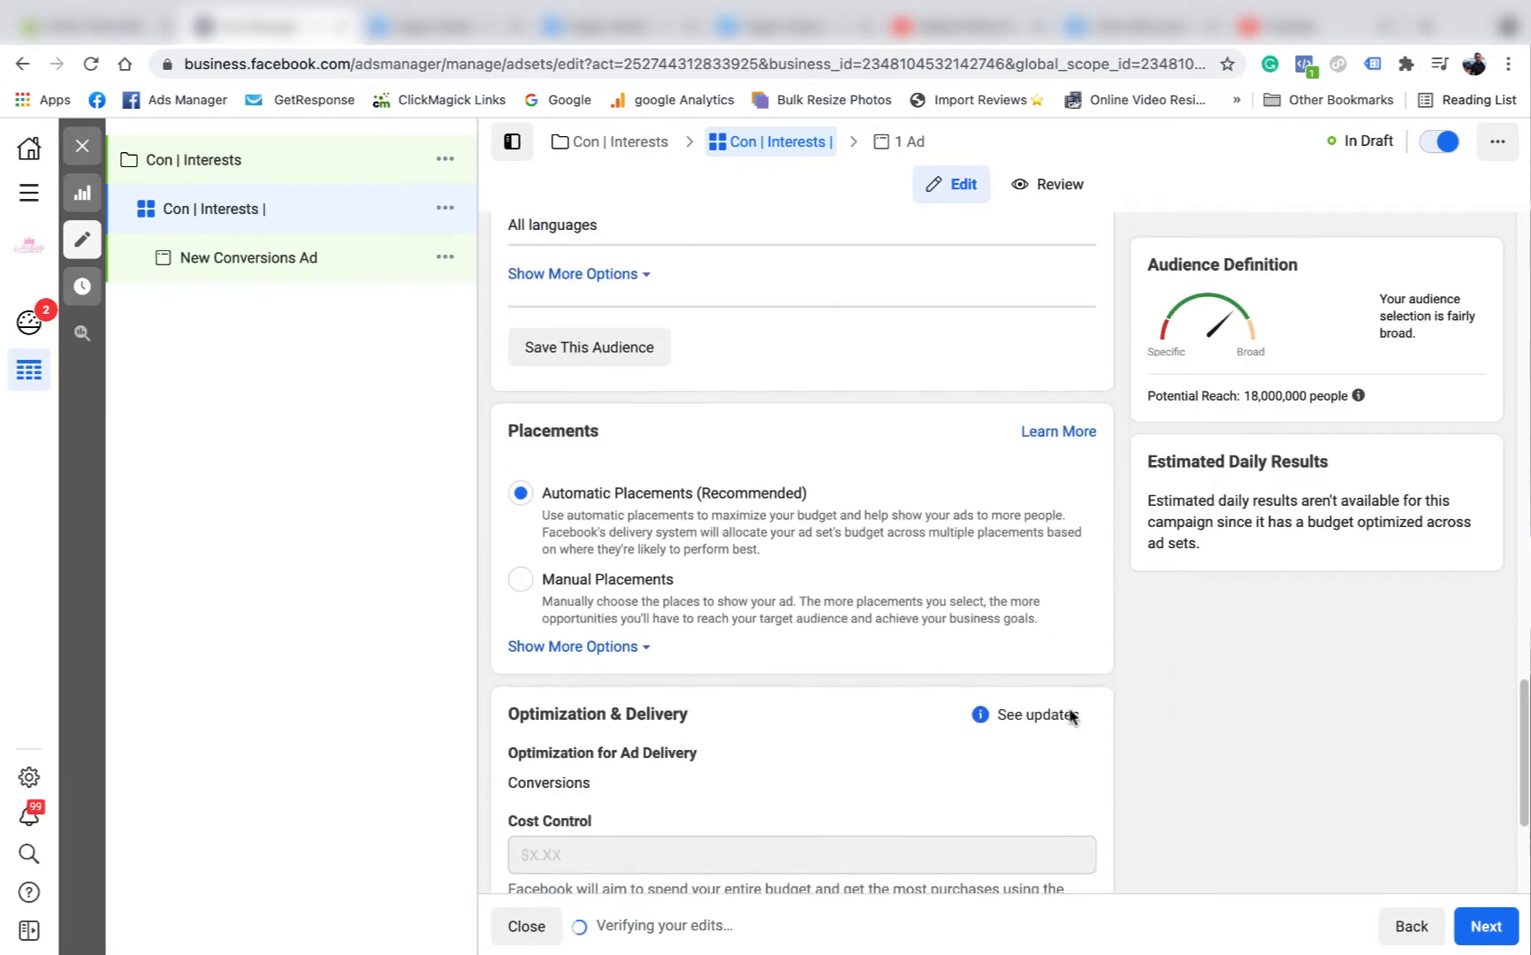
{"action": "scroll", "coordinate": [1071, 716], "scroll_direction": "up", "scroll_amount": 6}
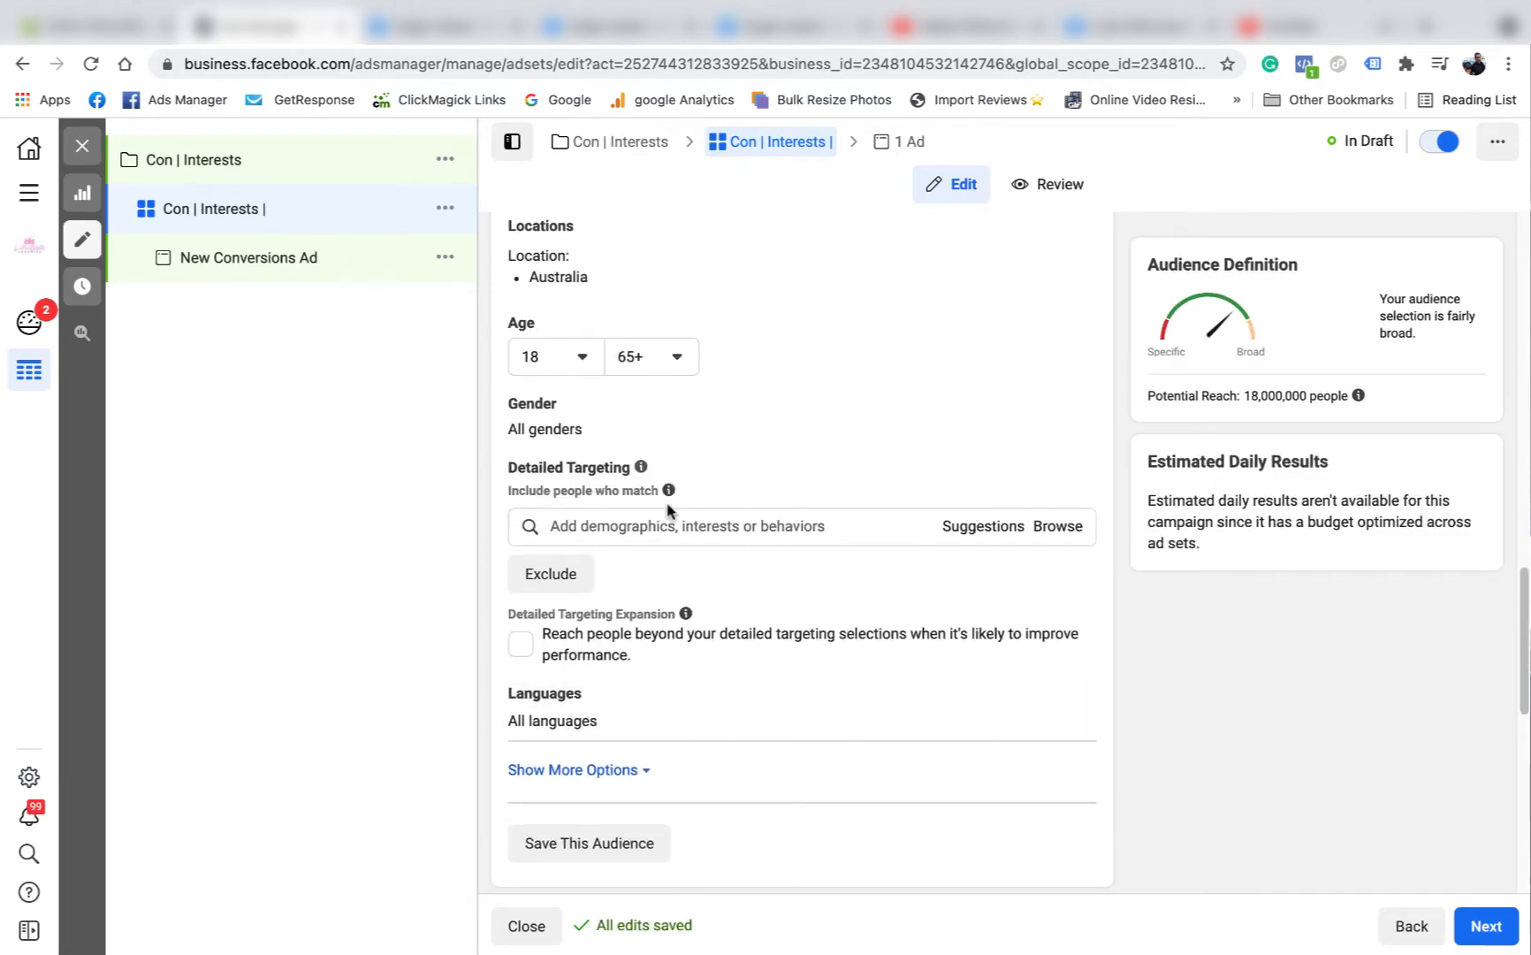
{"action": "left_click", "coordinate": [585, 526]}
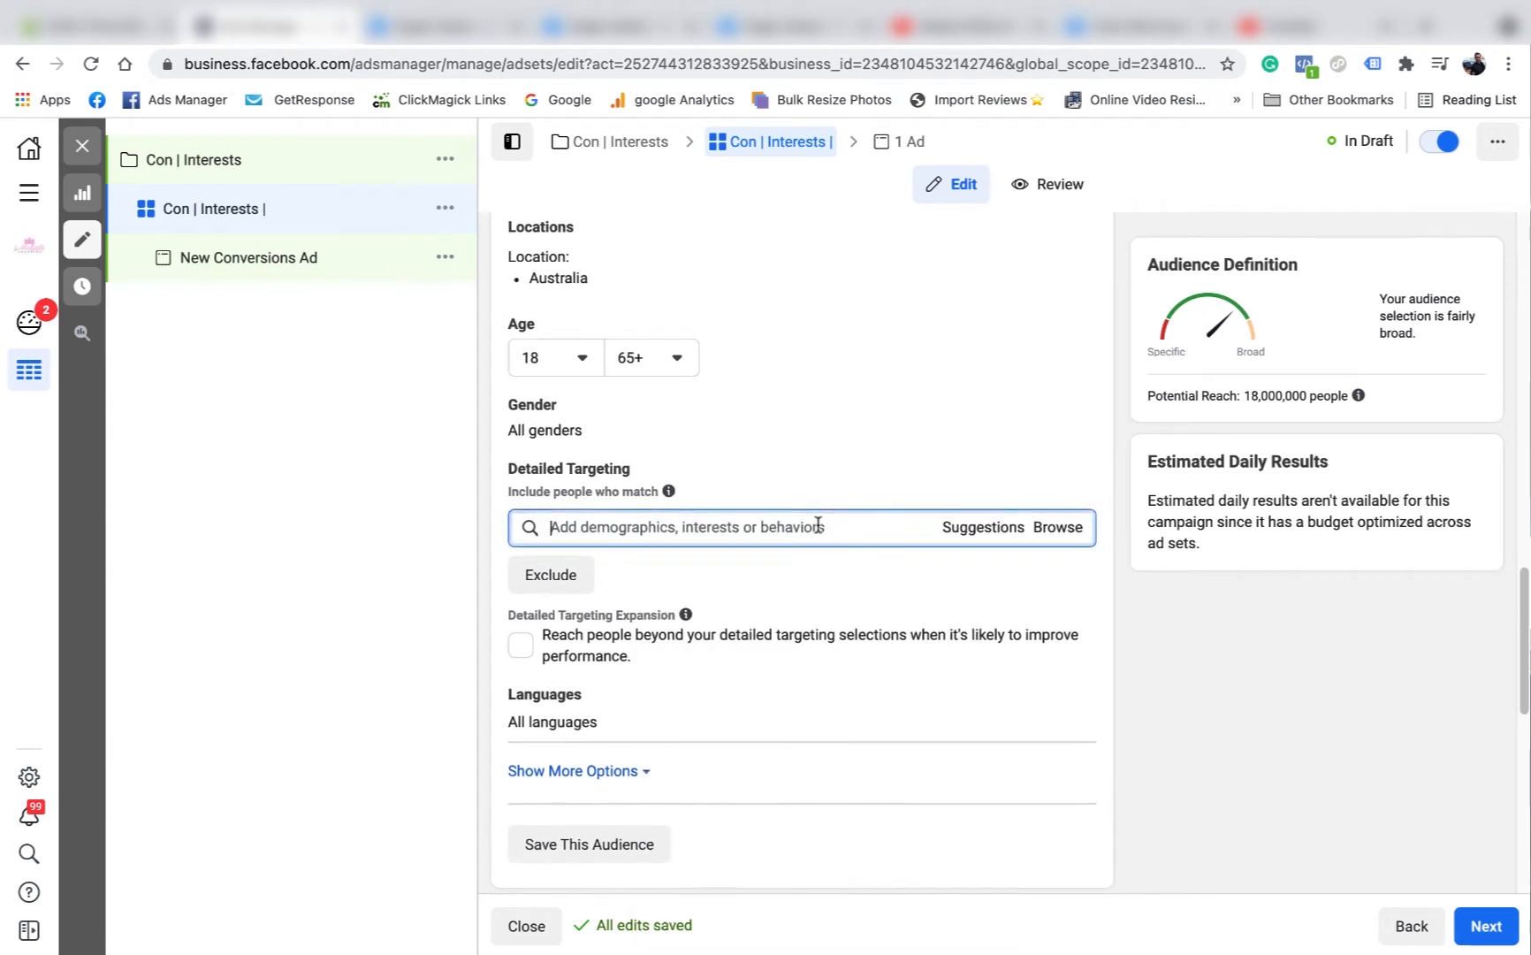
{"action": "scroll", "coordinate": [817, 525], "scroll_direction": "up", "scroll_amount": 1}
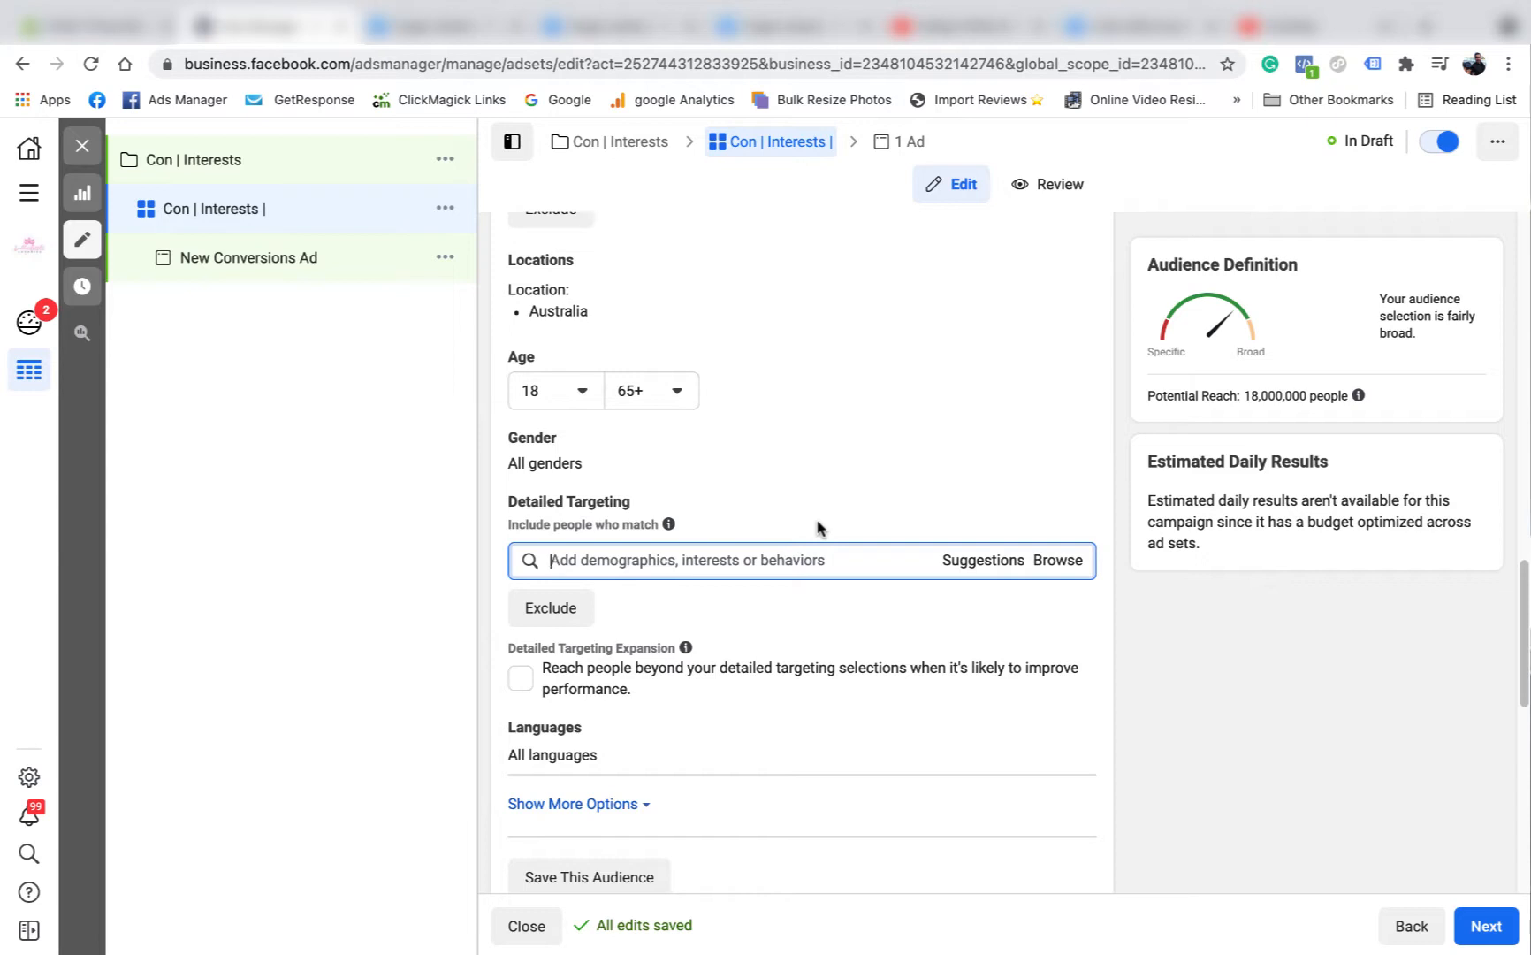
{"action": "type", "text": "lollies"}
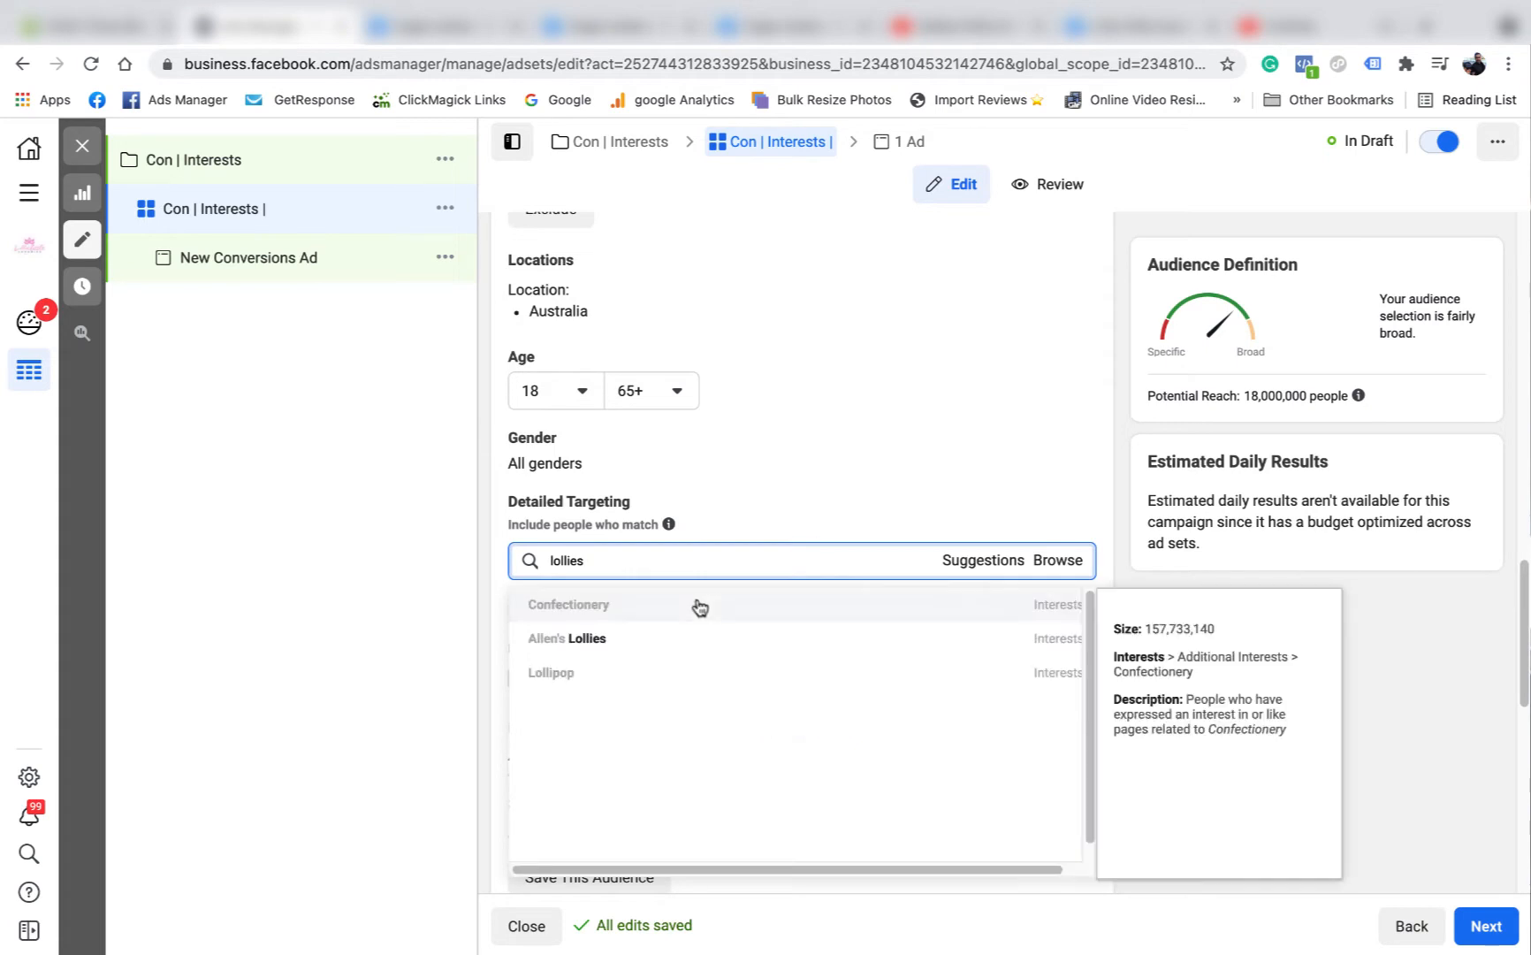
{"action": "left_click", "coordinate": [629, 610]}
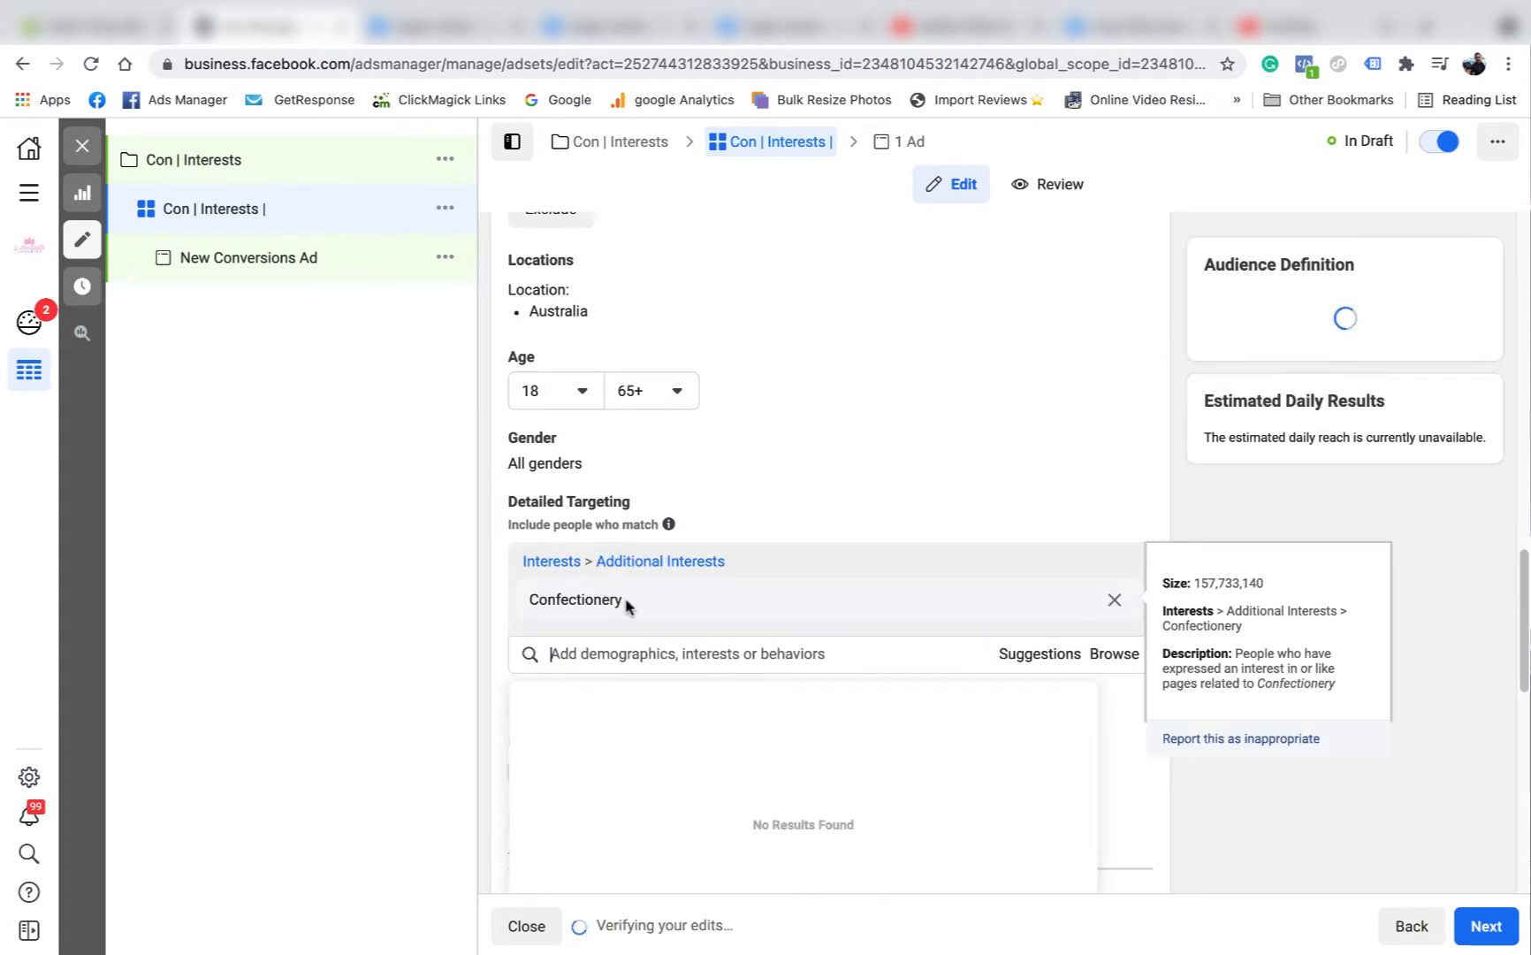
Copy the Confectionery interest's name from the audience's detailed targeting.
{"action": "double_click", "coordinate": [534, 606]}
{"action": "right_click", "coordinate": [534, 604]}
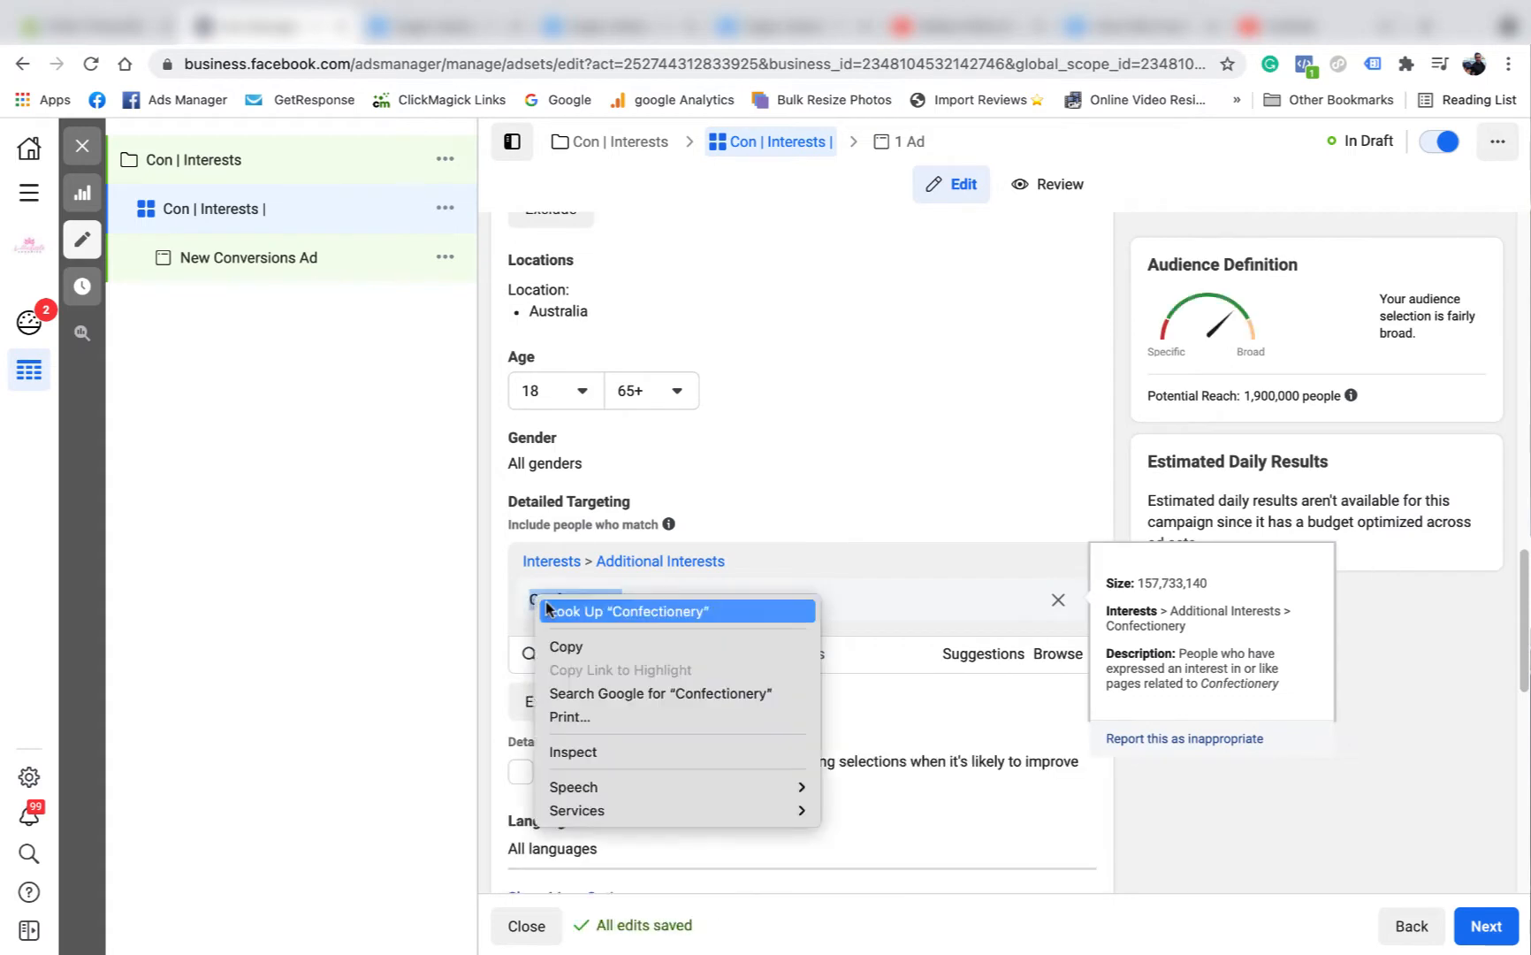
{"action": "left_click", "coordinate": [581, 648]}
{"action": "left_click", "coordinate": [1388, 824]}
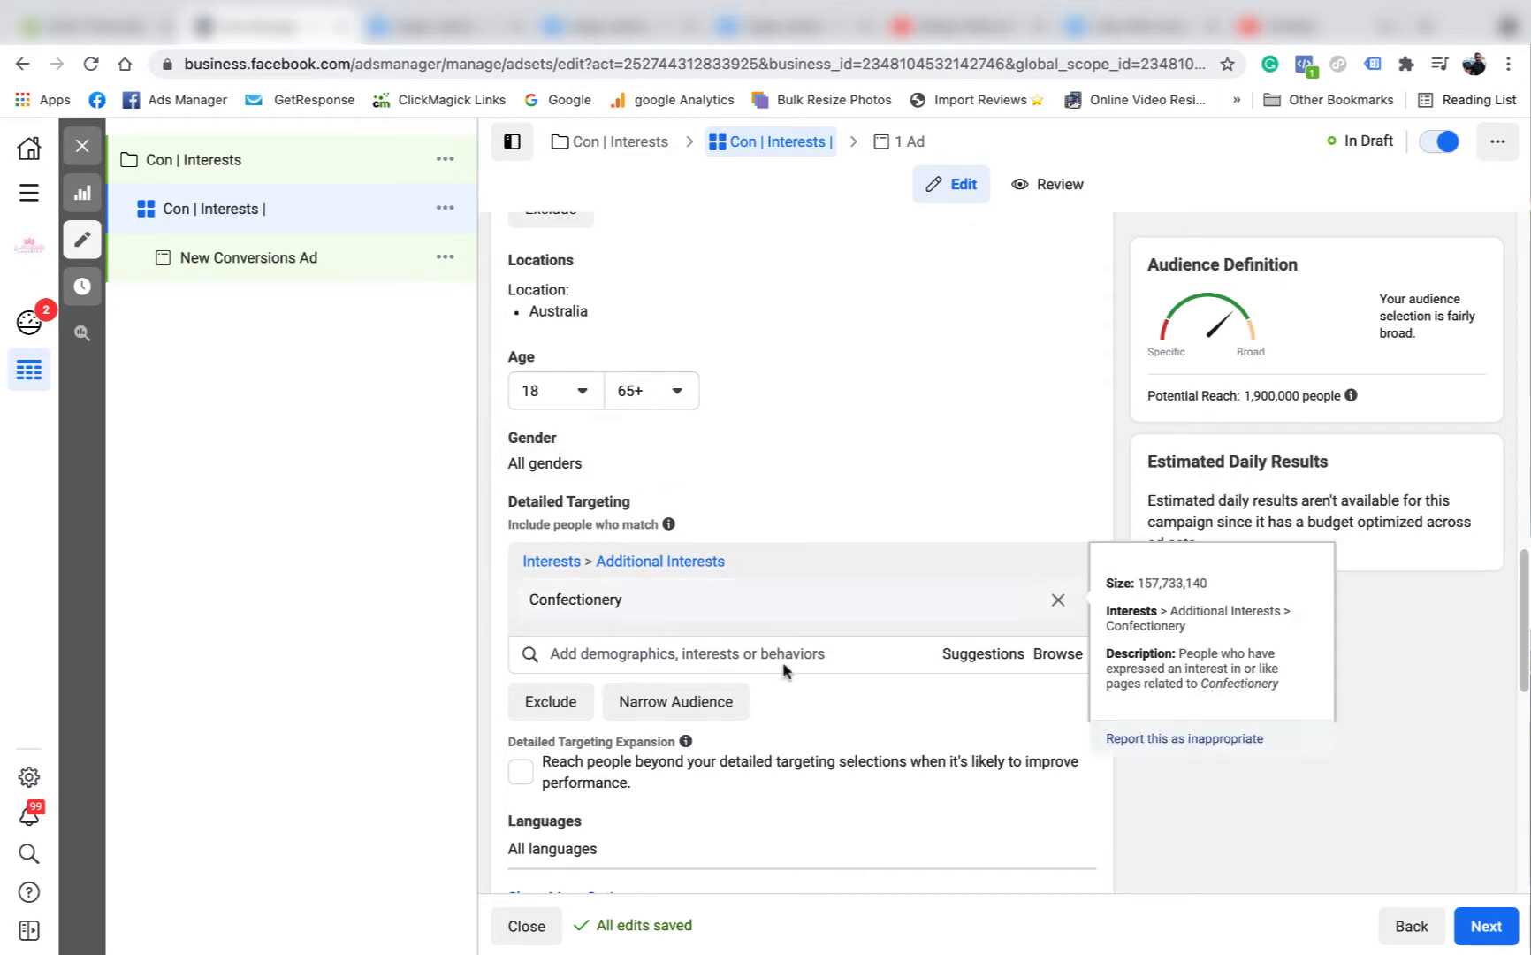
Set the audience's maximum age to 28.
{"action": "left_click", "coordinate": [676, 392]}
{"action": "scroll", "coordinate": [686, 583], "scroll_direction": "up", "scroll_amount": 15}
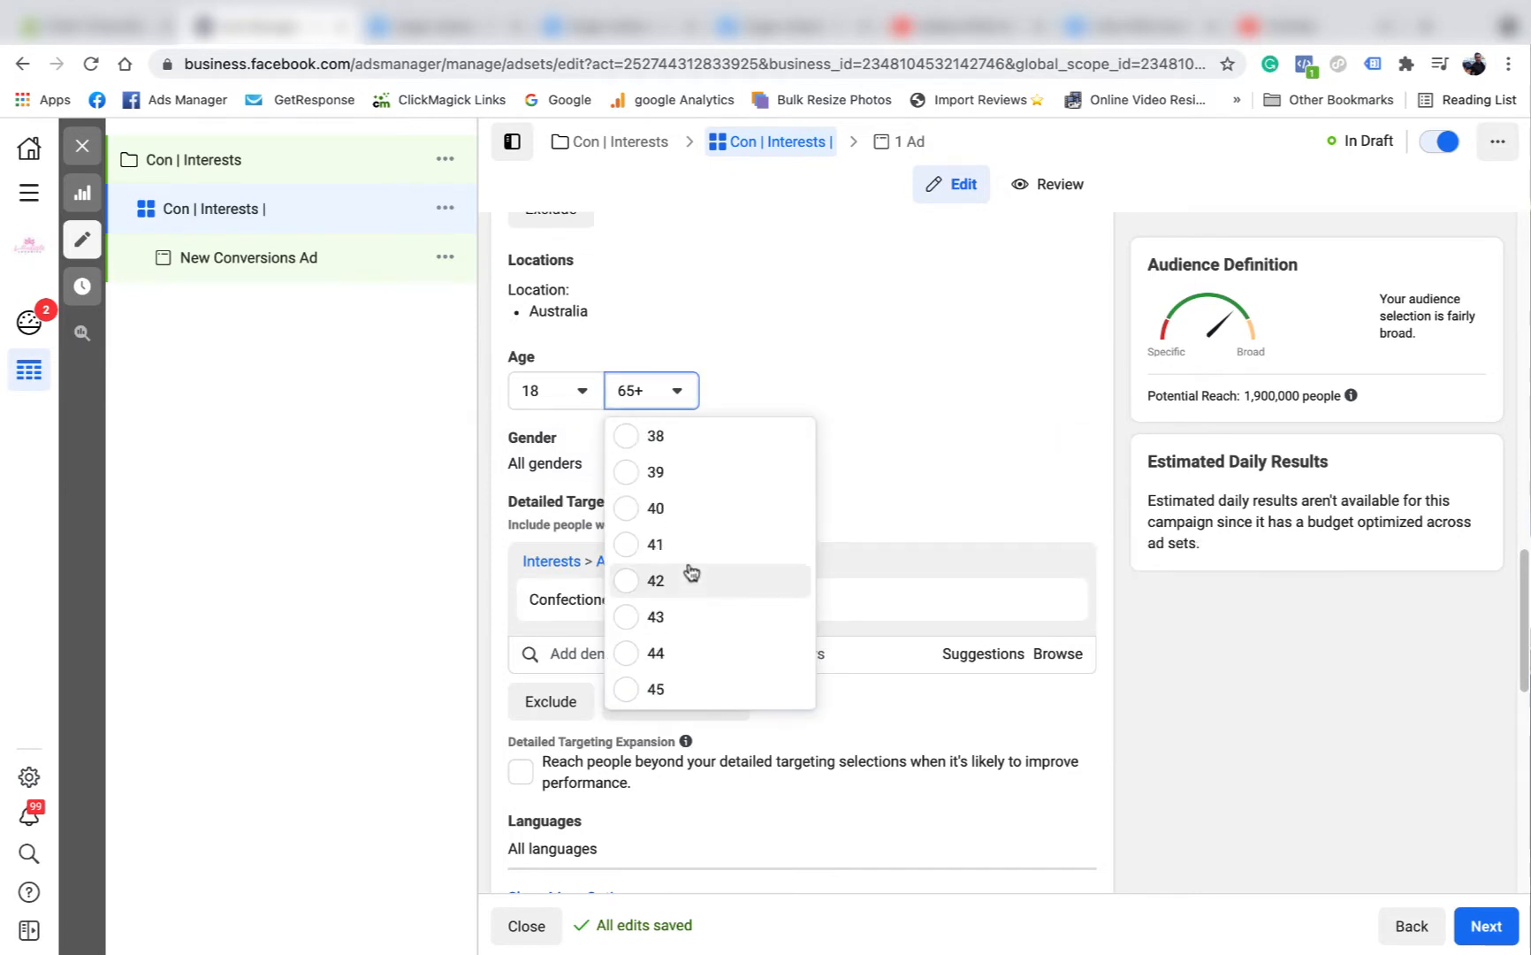
{"action": "scroll", "coordinate": [696, 610], "scroll_direction": "down", "scroll_amount": 2}
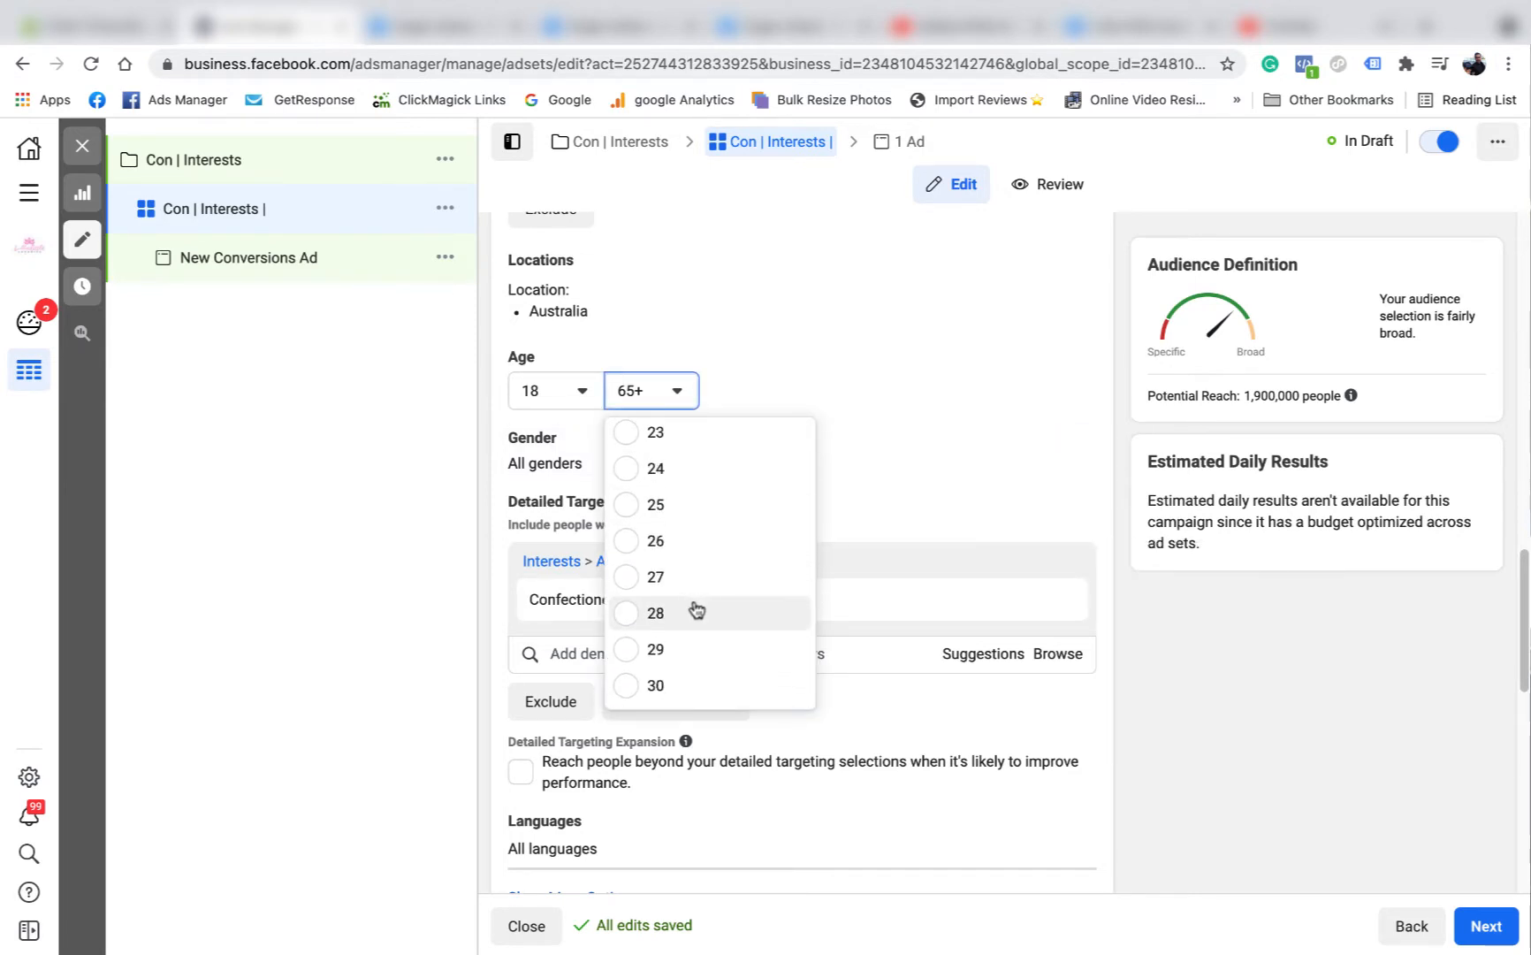
{"action": "left_click", "coordinate": [636, 614]}
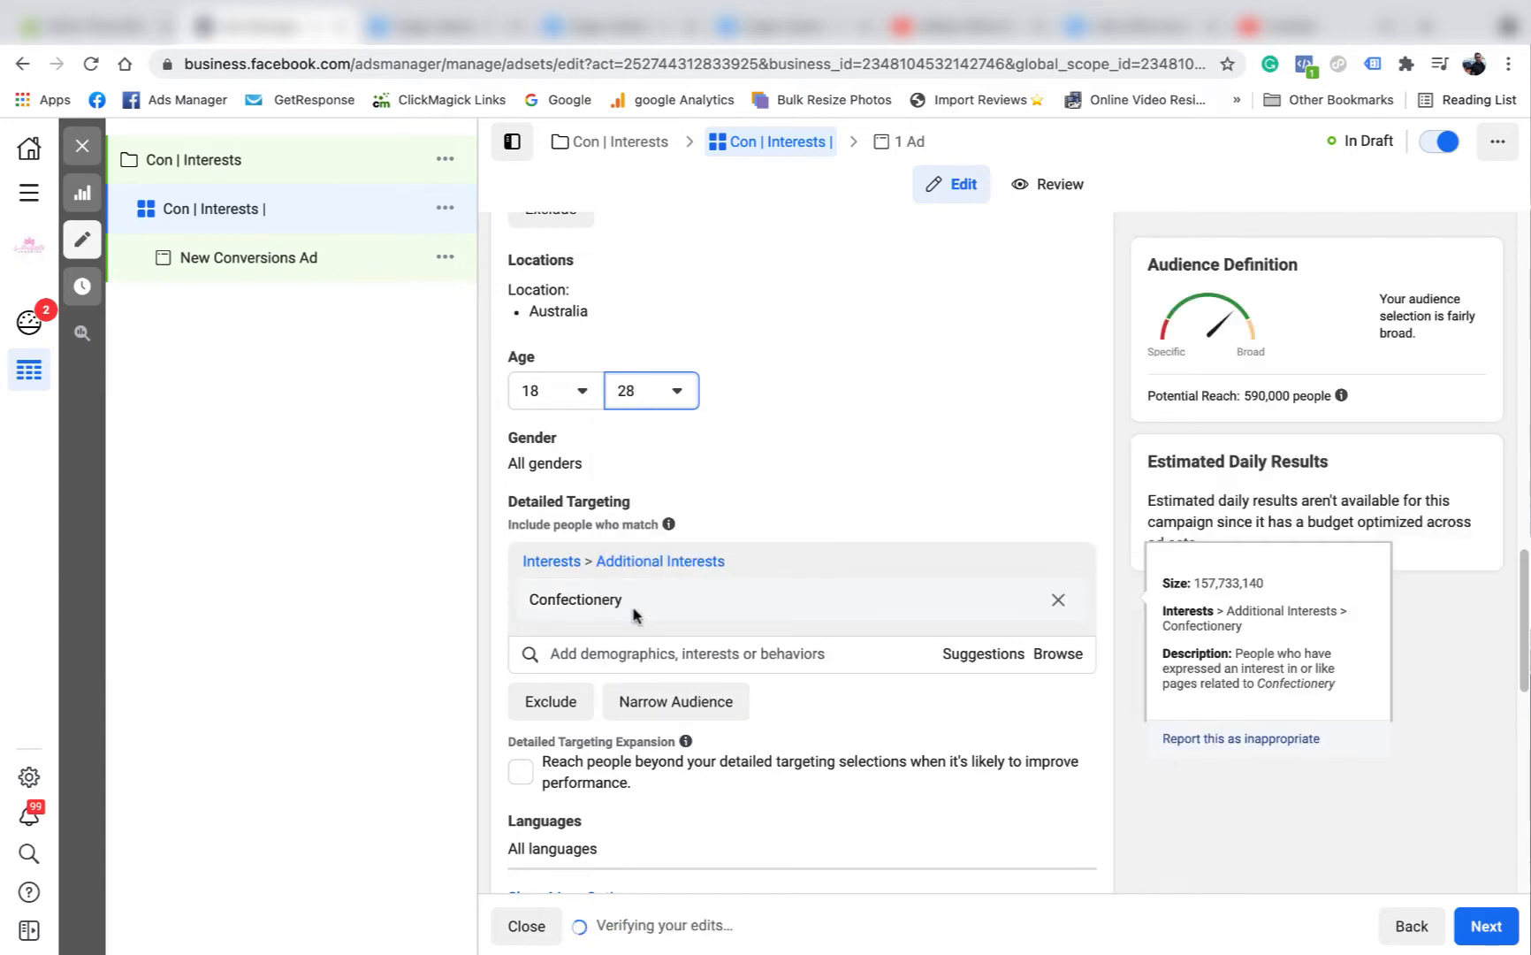
Rename the ad set to "Con | Interests | Confectionery | 18-28", using the copied interest name.
{"action": "scroll", "coordinate": [852, 557], "scroll_direction": "up", "scroll_amount": 10}
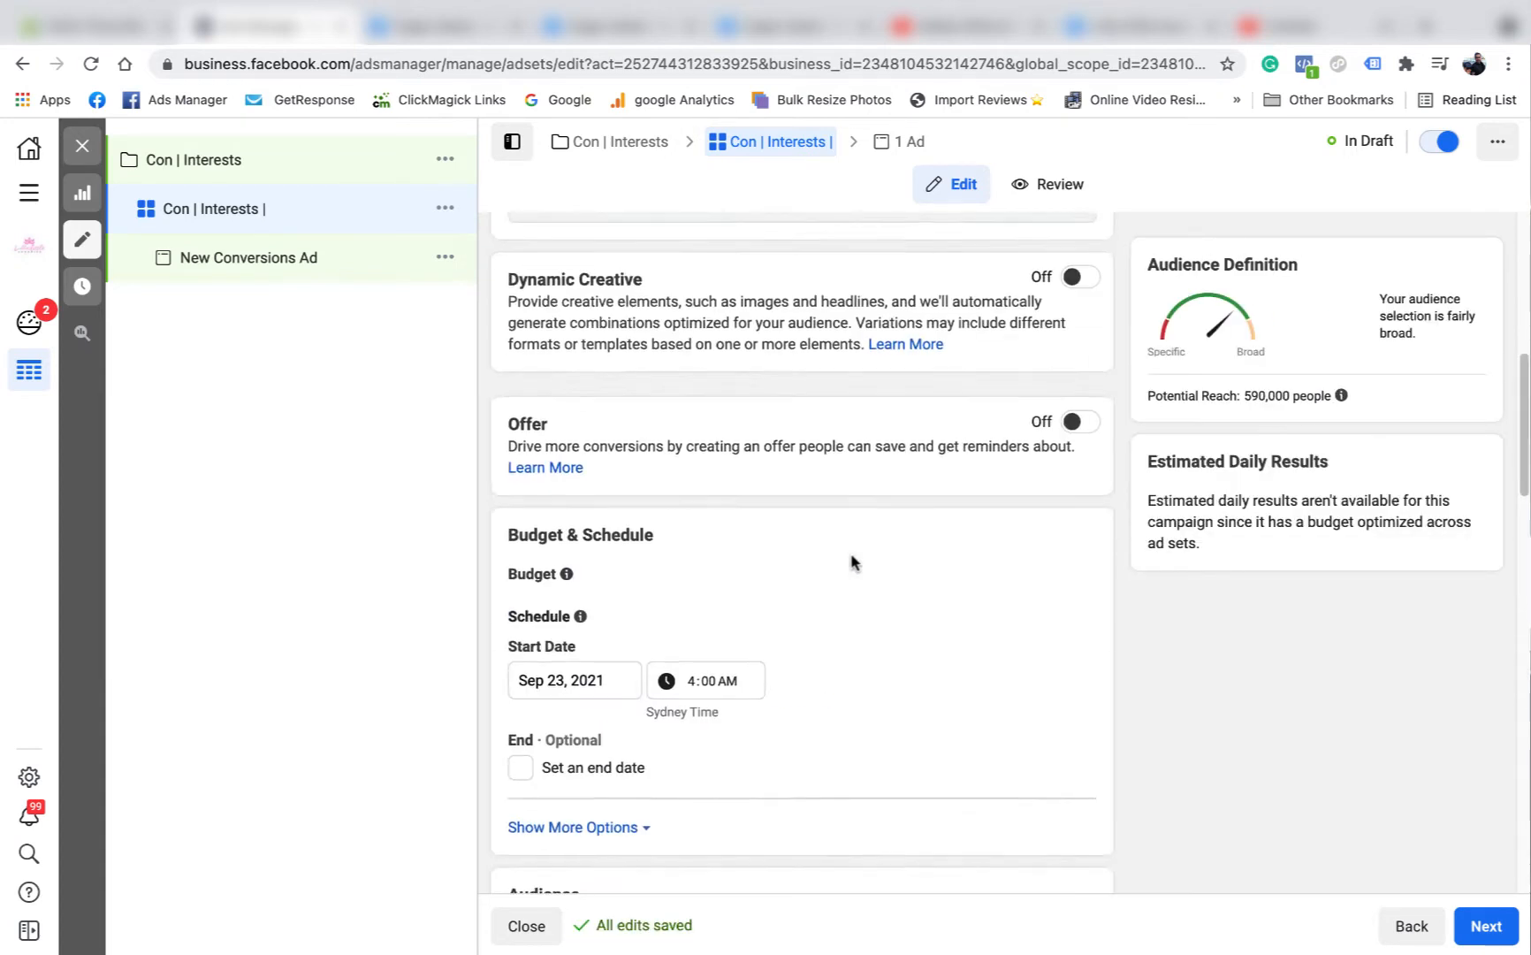
{"action": "scroll", "coordinate": [844, 539], "scroll_direction": "up", "scroll_amount": 10}
{"action": "left_click", "coordinate": [663, 305]}
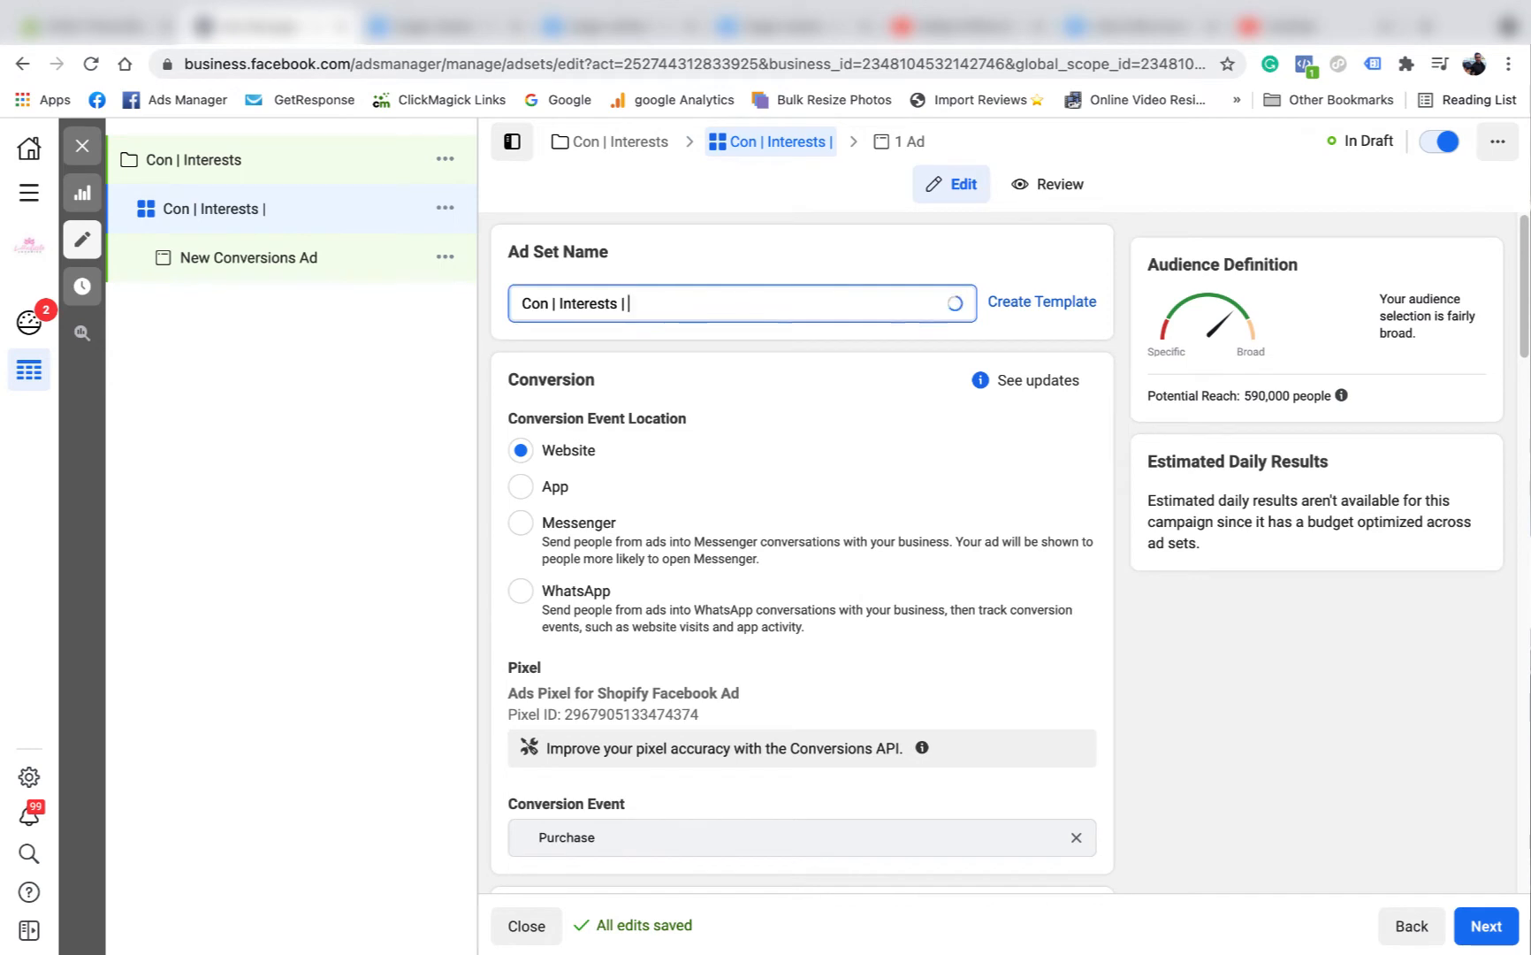
{"action": "right_click", "coordinate": [659, 296]}
{"action": "left_click", "coordinate": [755, 547]}
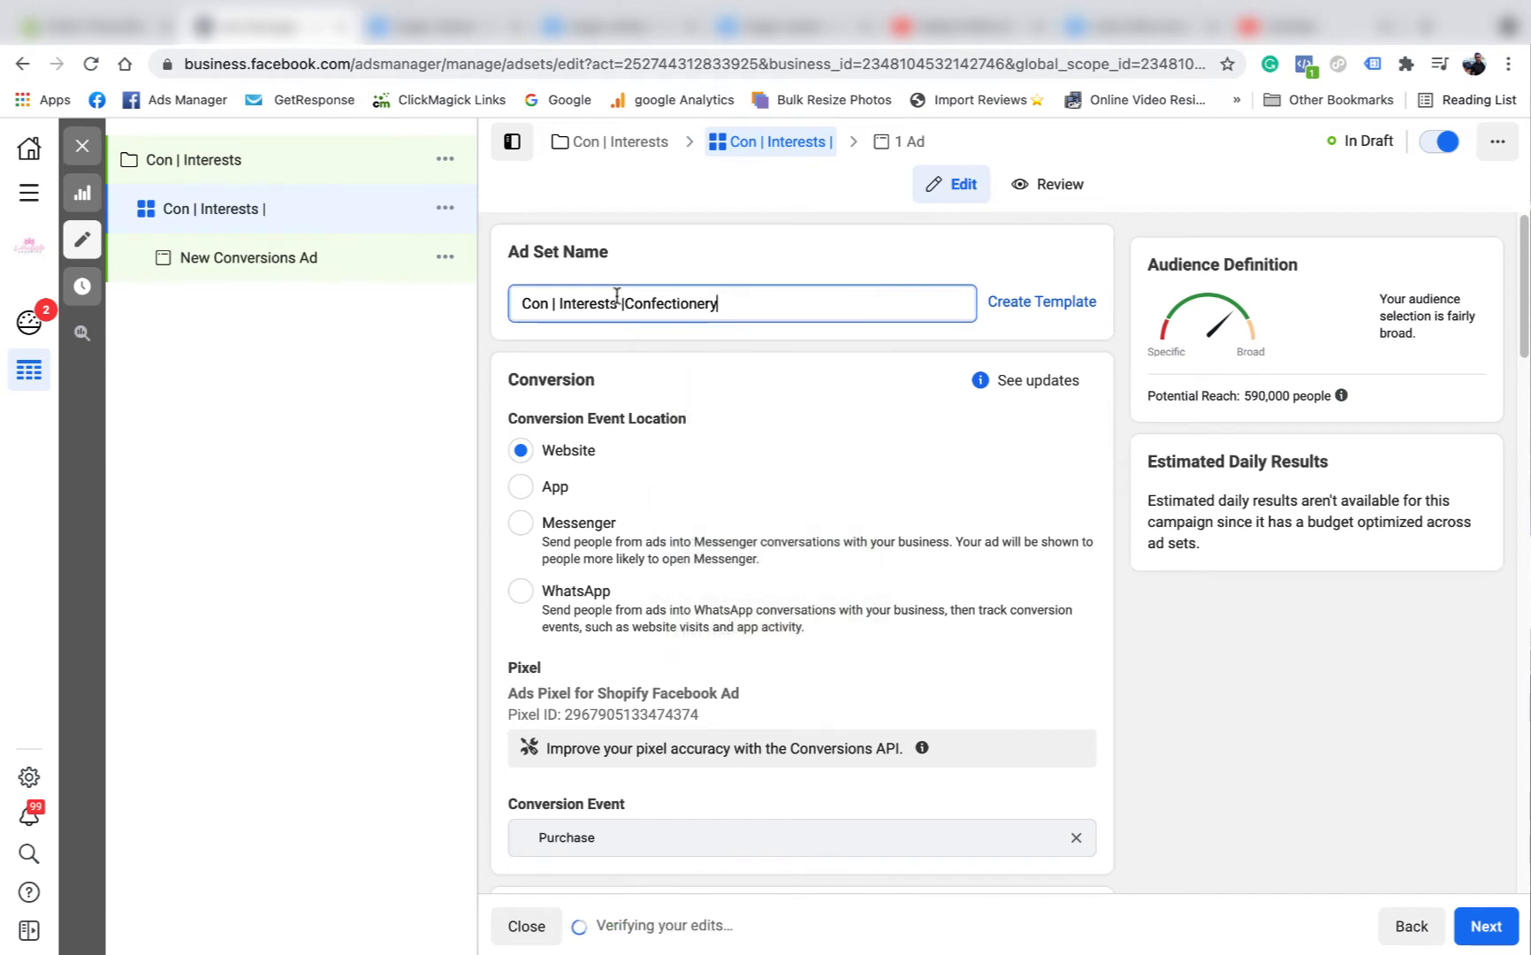
{"action": "left_click", "coordinate": [757, 305]}
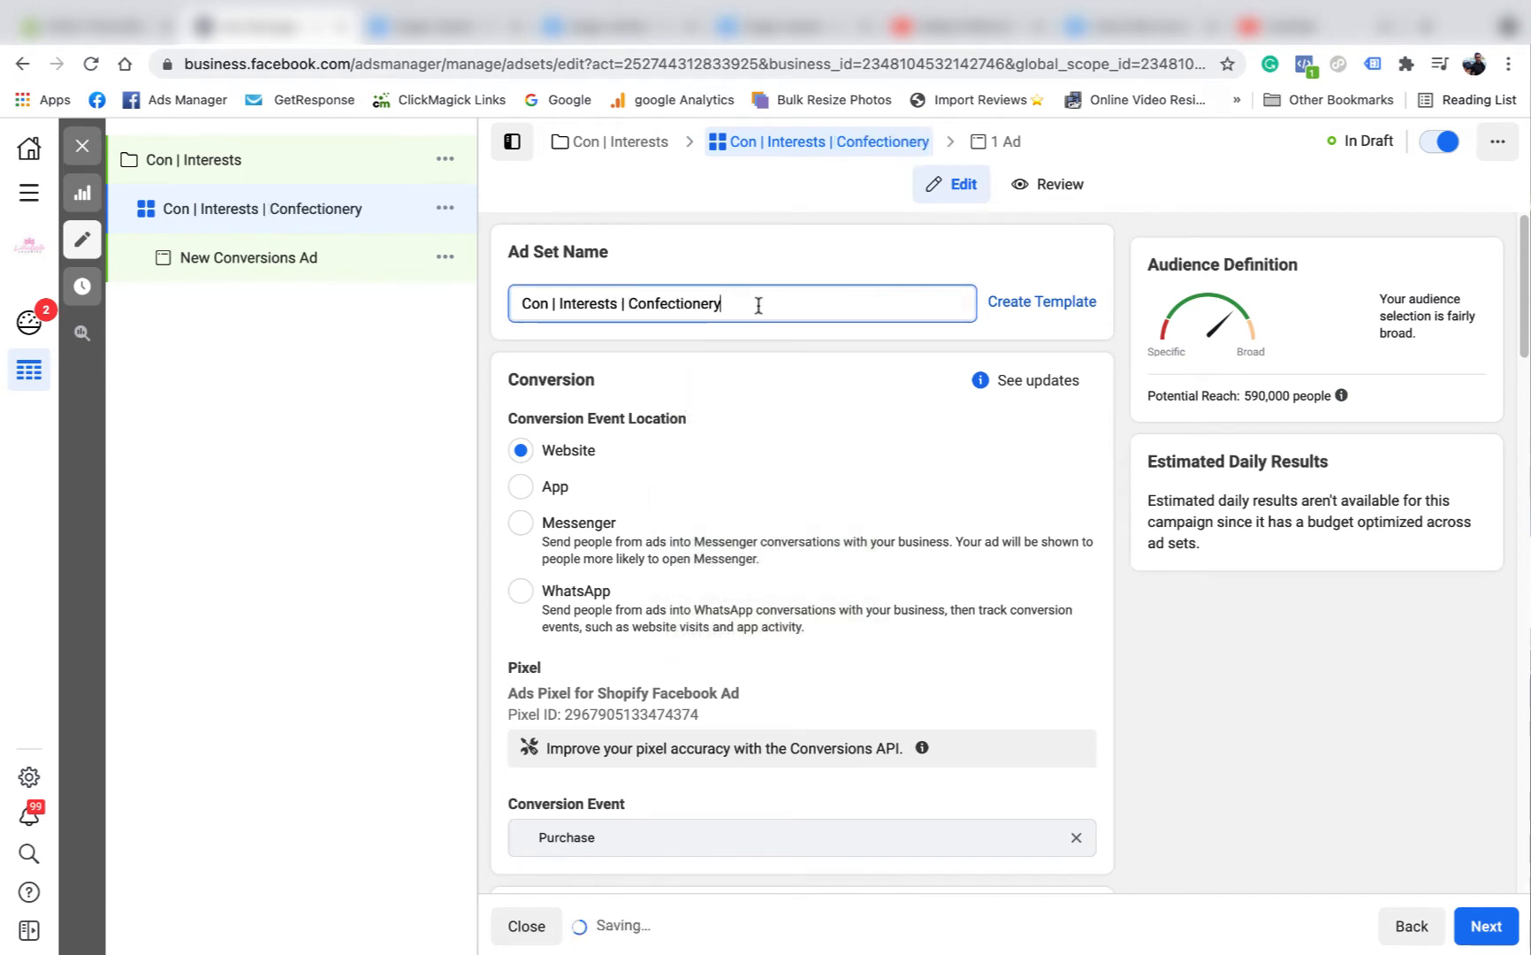
{"action": "type", "text": "|"}
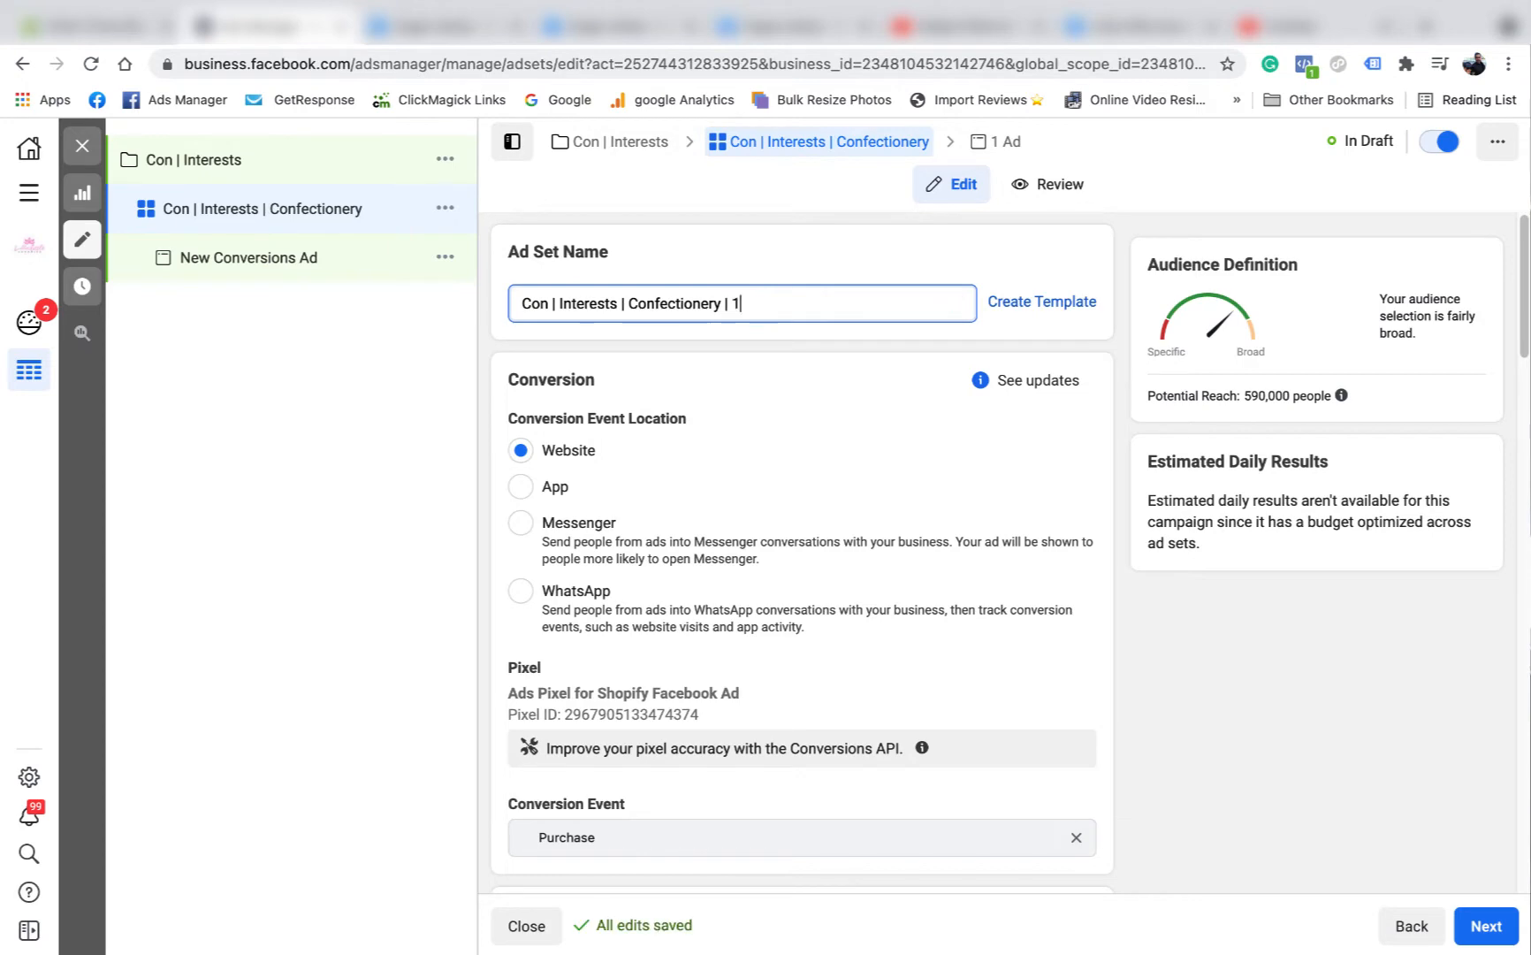
{"action": "type", "text": " 18-28"}
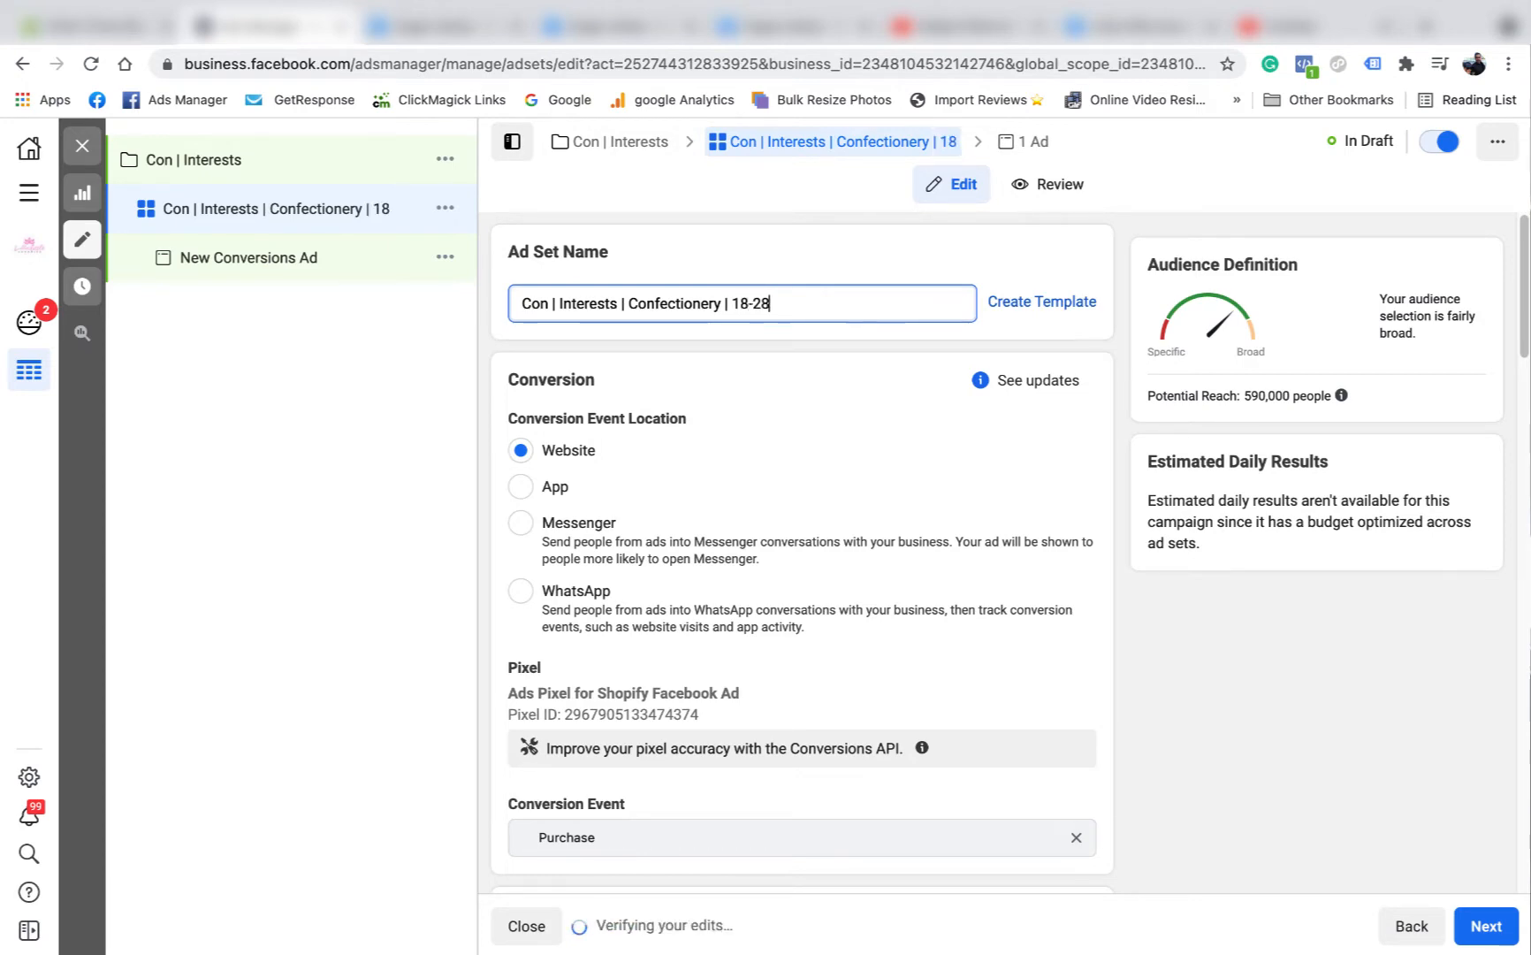
Copy the full ad set name and proceed to the ad's setup.
{"action": "scroll", "coordinate": [786, 497], "scroll_direction": "down", "scroll_amount": 15}
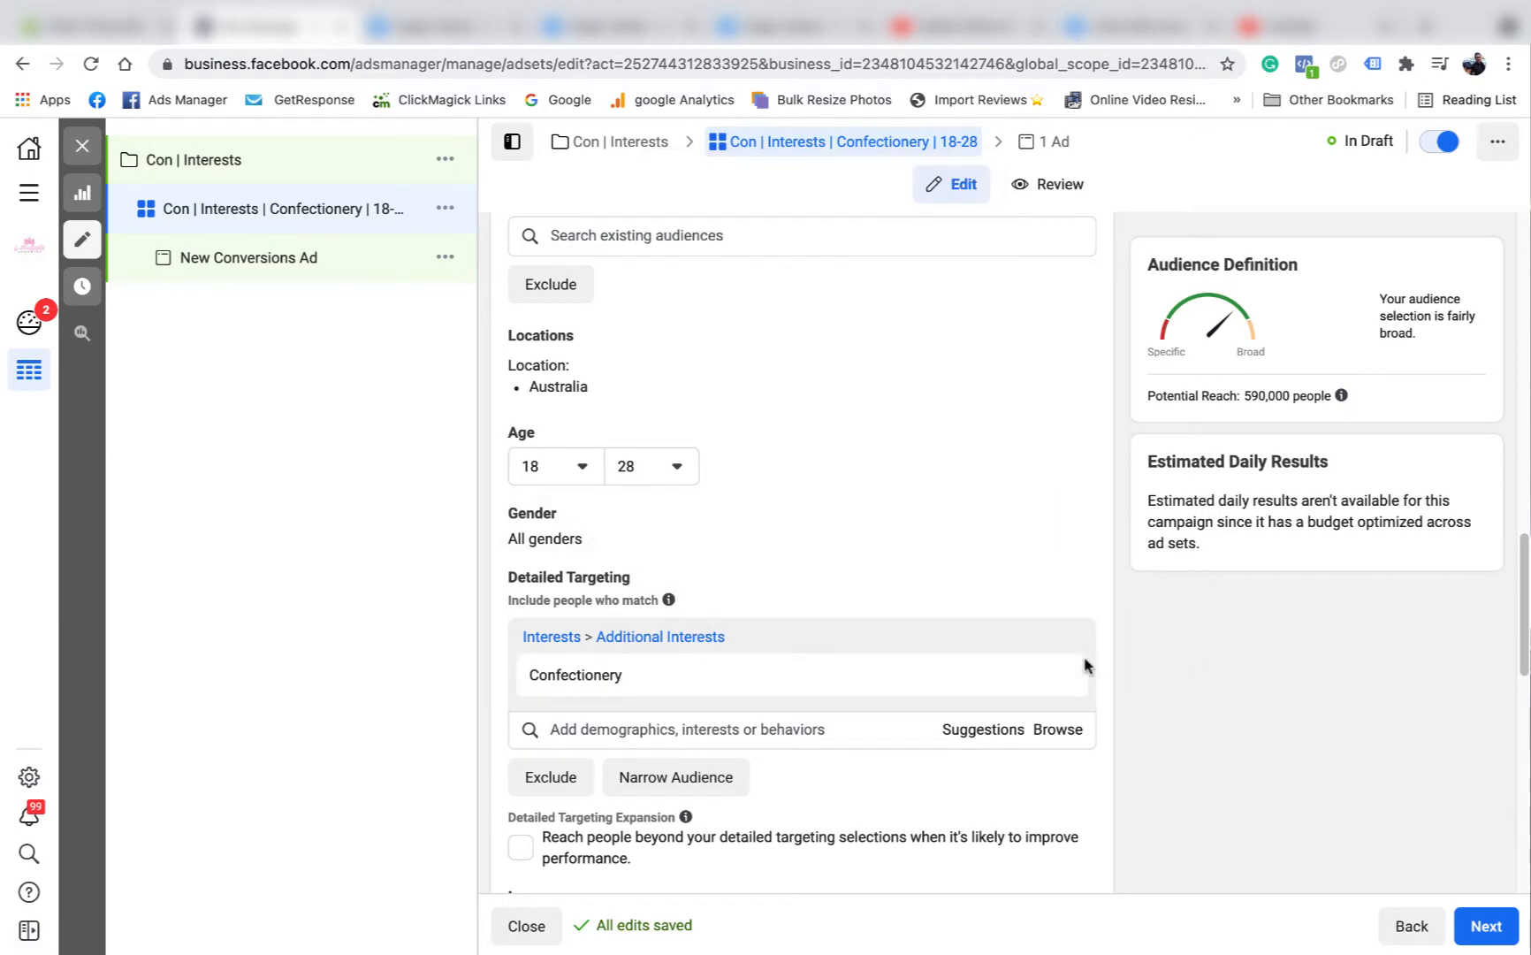
{"action": "scroll", "coordinate": [826, 572], "scroll_direction": "down", "scroll_amount": 4}
{"action": "scroll", "coordinate": [784, 627], "scroll_direction": "down", "scroll_amount": 2}
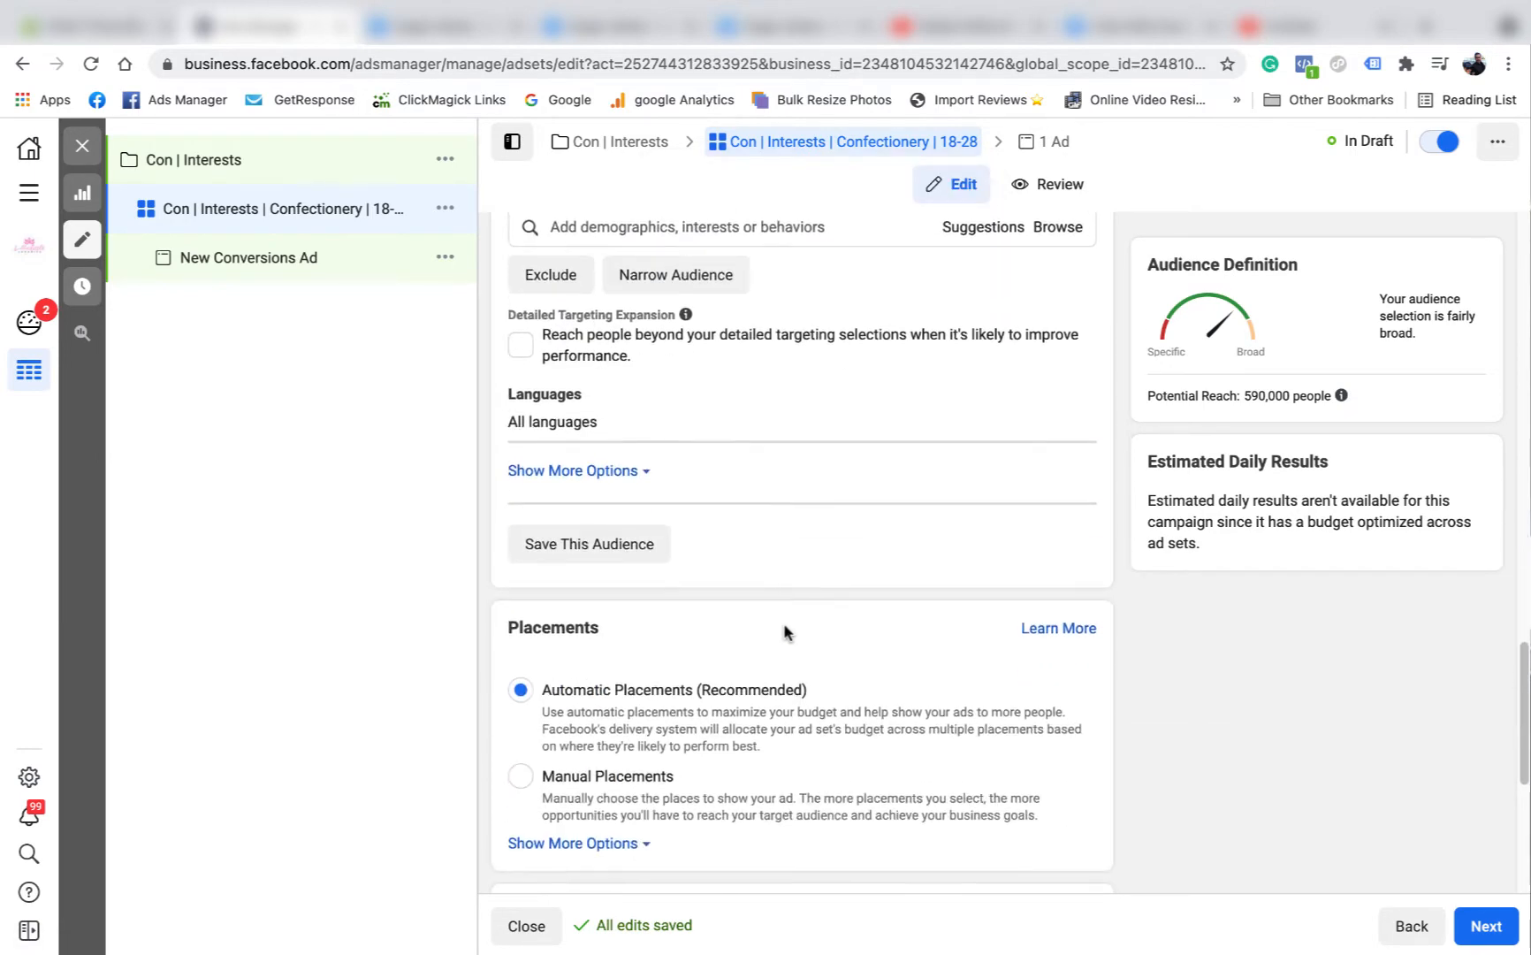
{"action": "scroll", "coordinate": [783, 622], "scroll_direction": "up", "scroll_amount": 2}
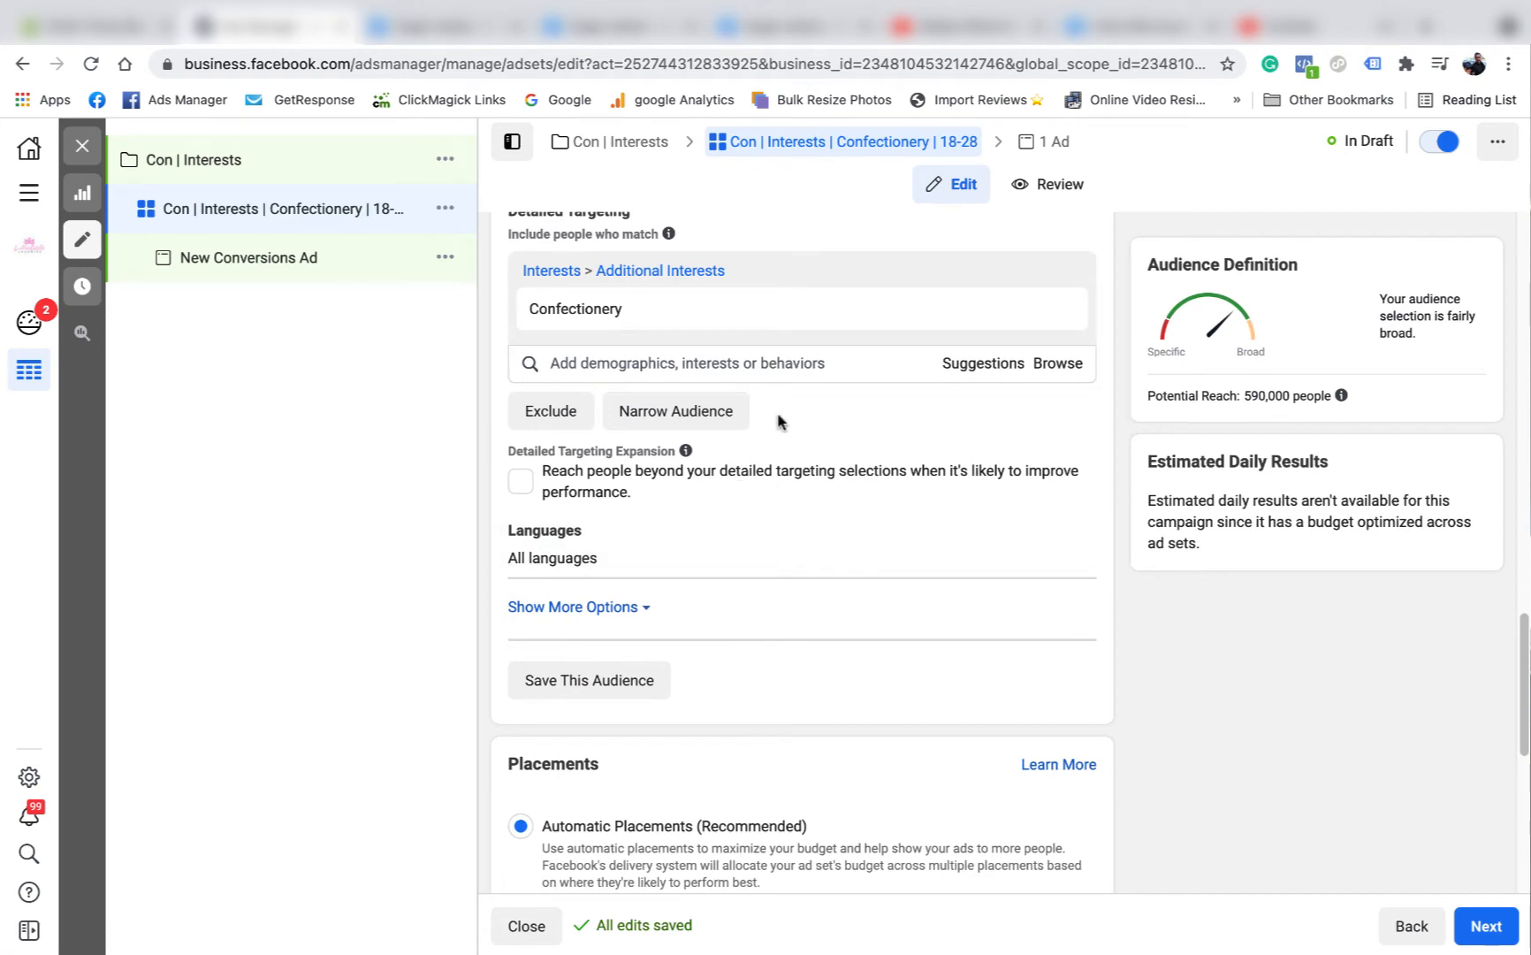
{"action": "scroll", "coordinate": [820, 564], "scroll_direction": "down", "scroll_amount": 5}
{"action": "scroll", "coordinate": [841, 636], "scroll_direction": "up", "scroll_amount": 20}
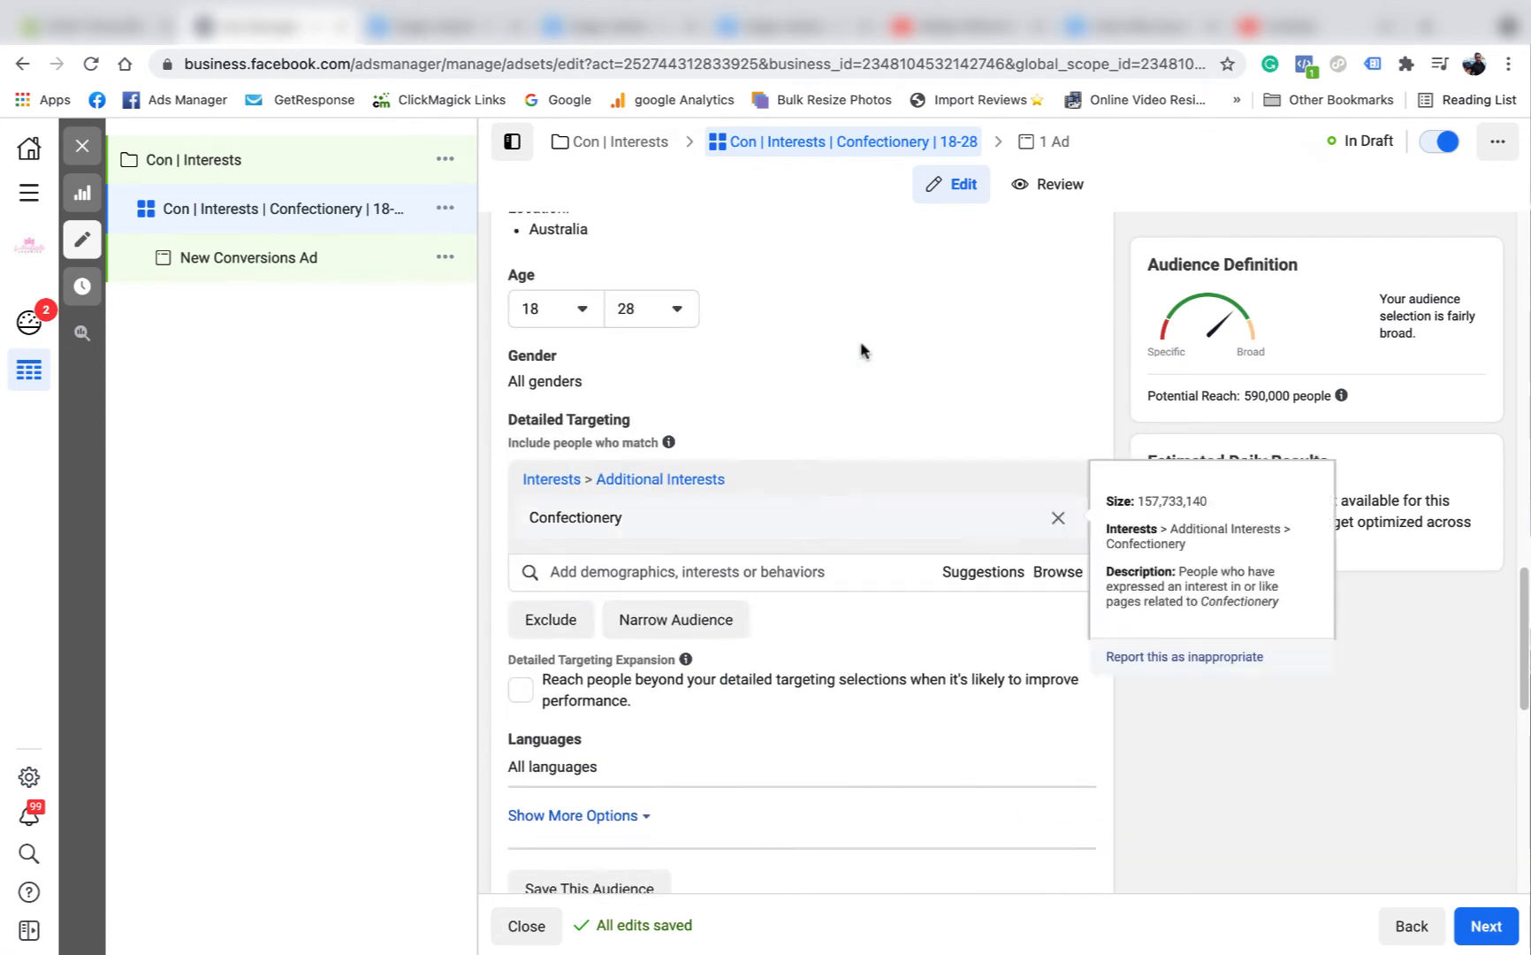
{"action": "triple_click", "coordinate": [775, 301]}
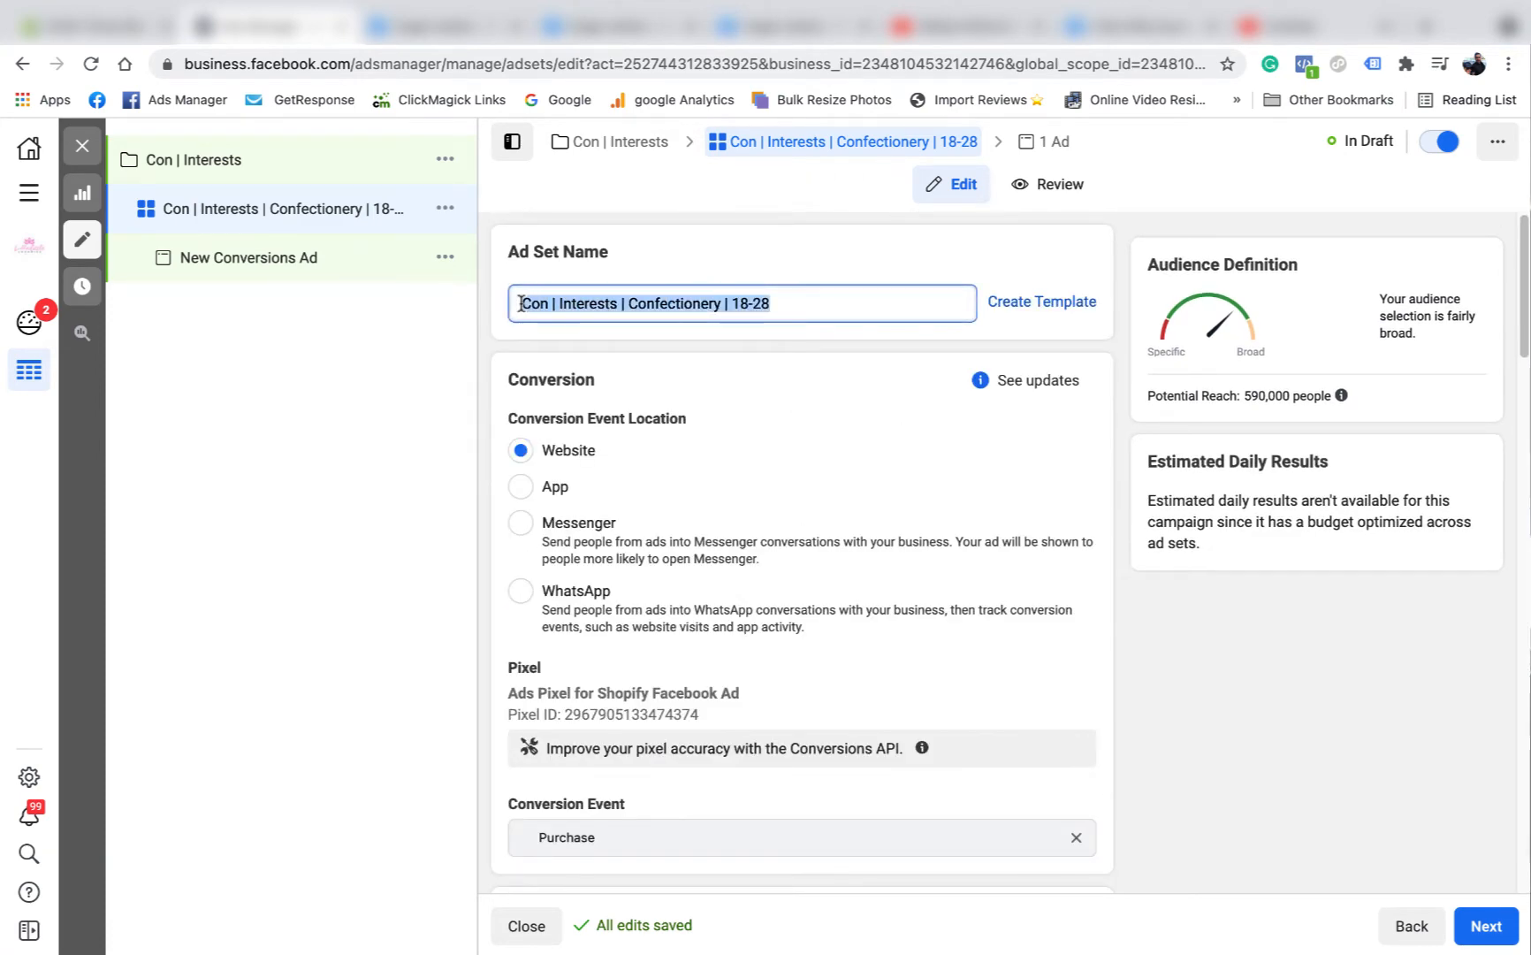
{"action": "right_click", "coordinate": [566, 303]}
{"action": "left_click", "coordinate": [646, 466]}
{"action": "scroll", "coordinate": [1320, 799], "scroll_direction": "down", "scroll_amount": 3}
{"action": "left_click", "coordinate": [1484, 924]}
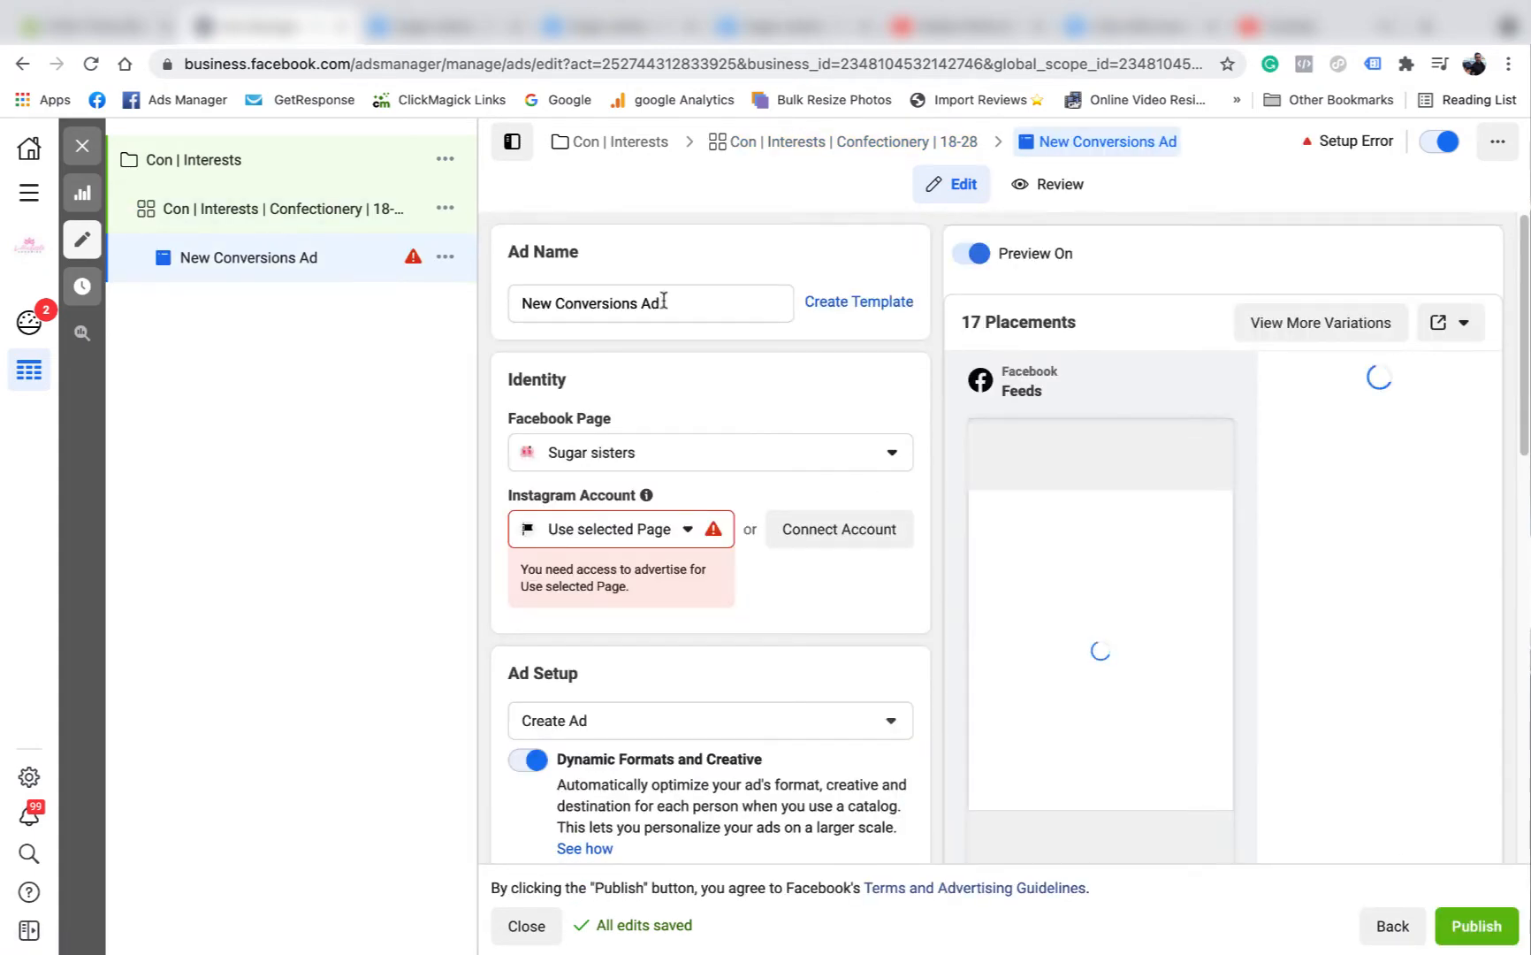
Replace the ad's name with the copied ad set name plus a trailing separator: "Con | Interests | Confectionery | 18-28 |".
{"action": "triple_click", "coordinate": [649, 303]}
{"action": "right_click", "coordinate": [530, 300]}
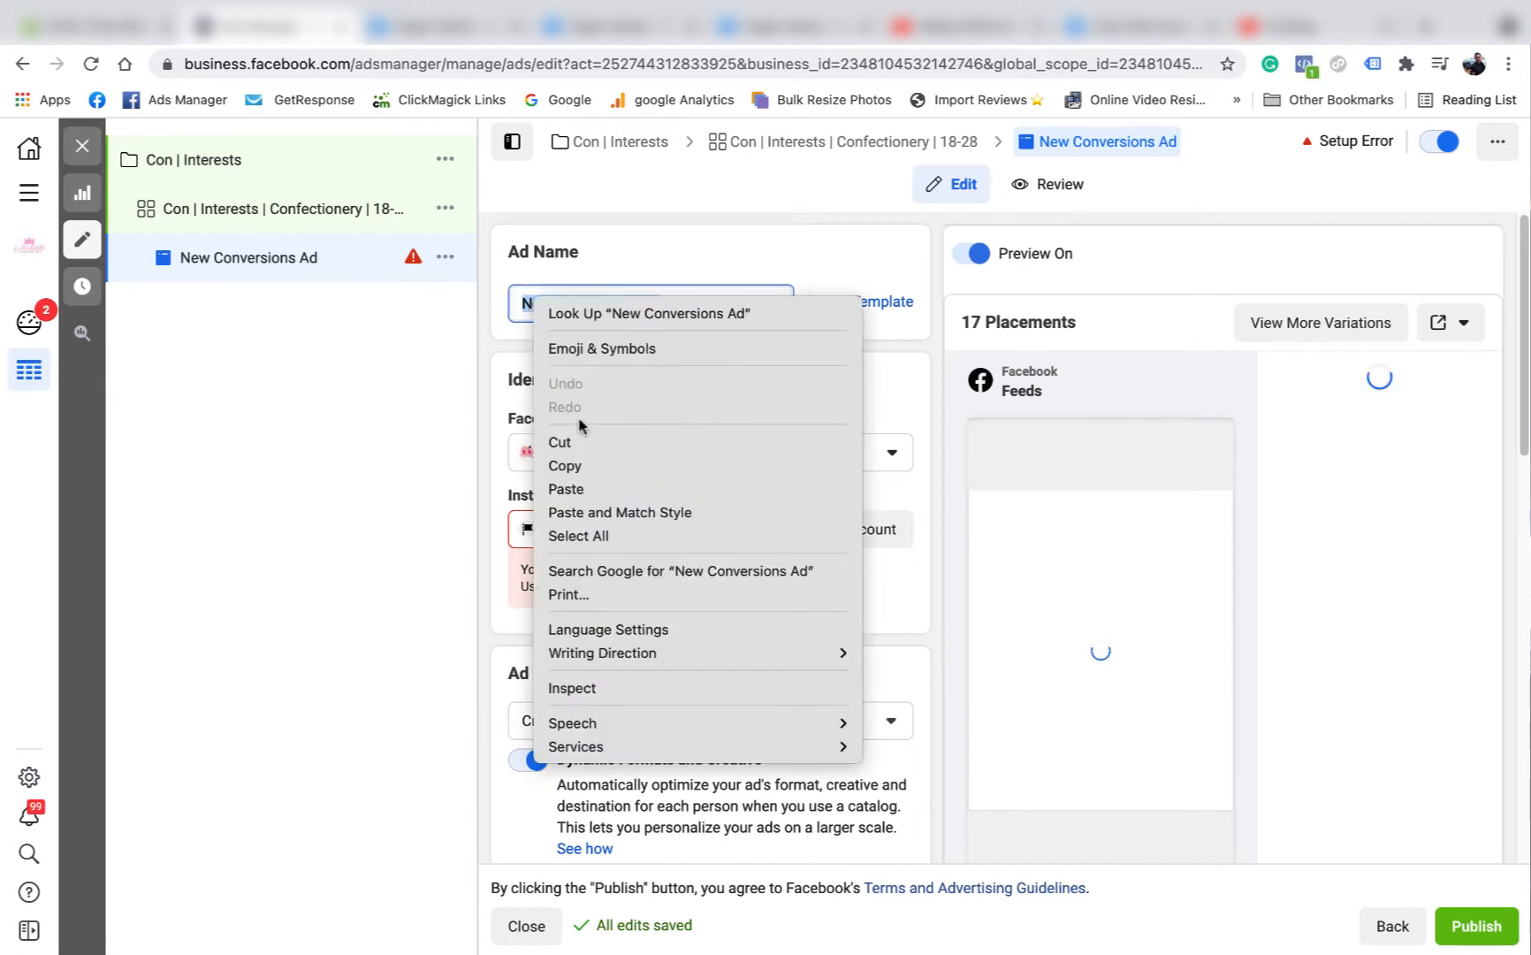
{"action": "left_click", "coordinate": [593, 489]}
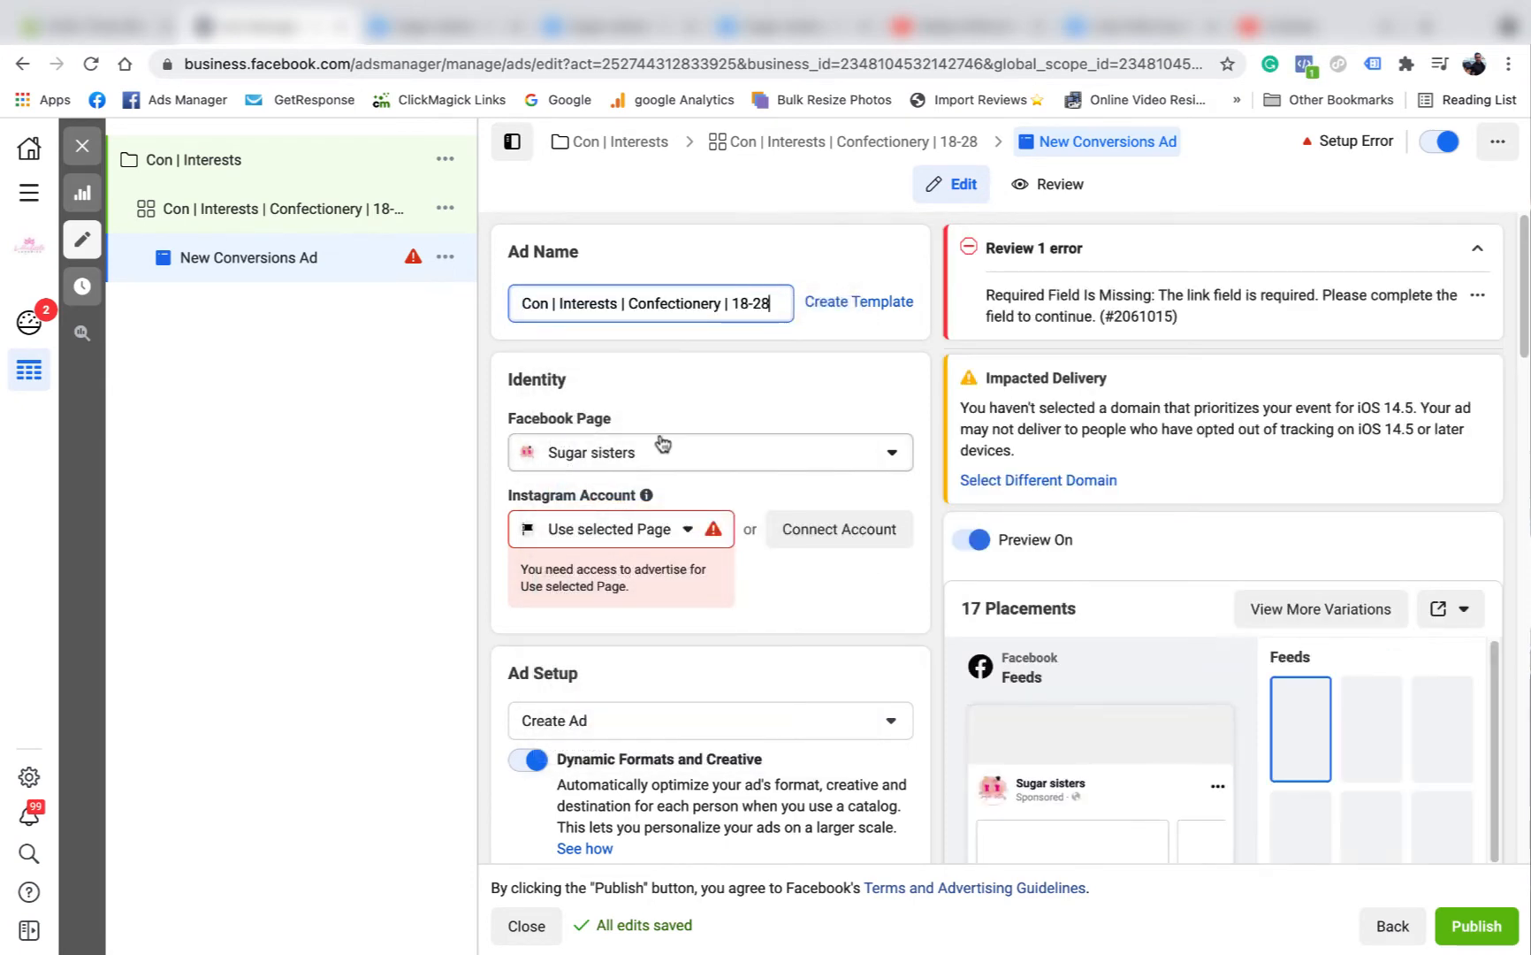
{"action": "type", "text": "|"}
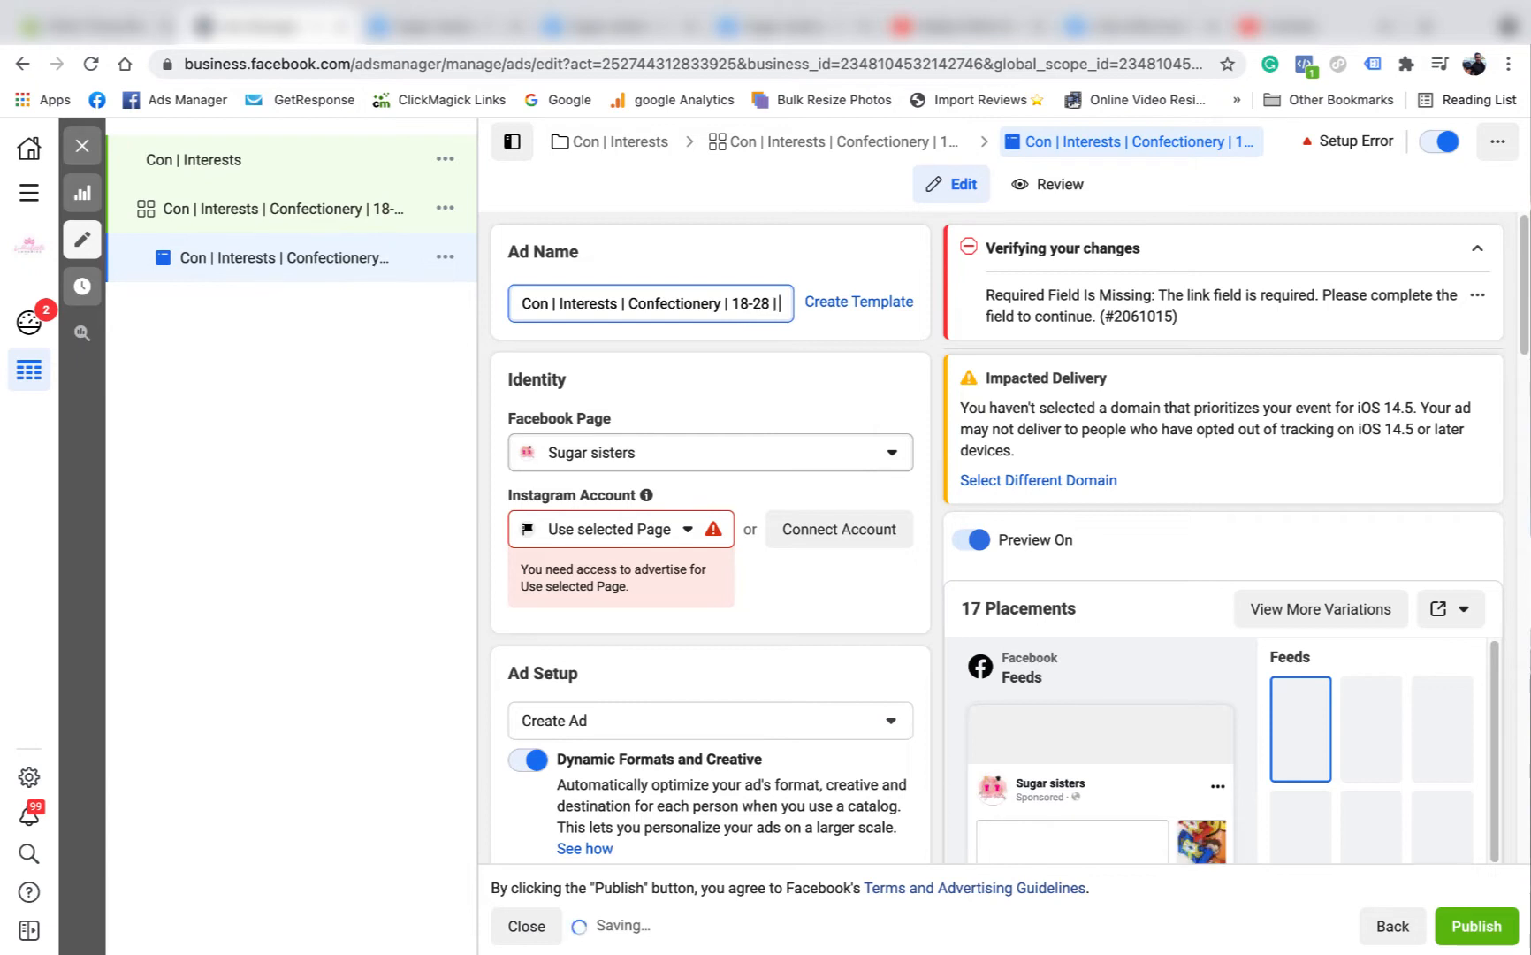
Set the ad's Instagram account to sugarsisters85 and its ad setup to Use Existing Post.
{"action": "left_click", "coordinate": [619, 529]}
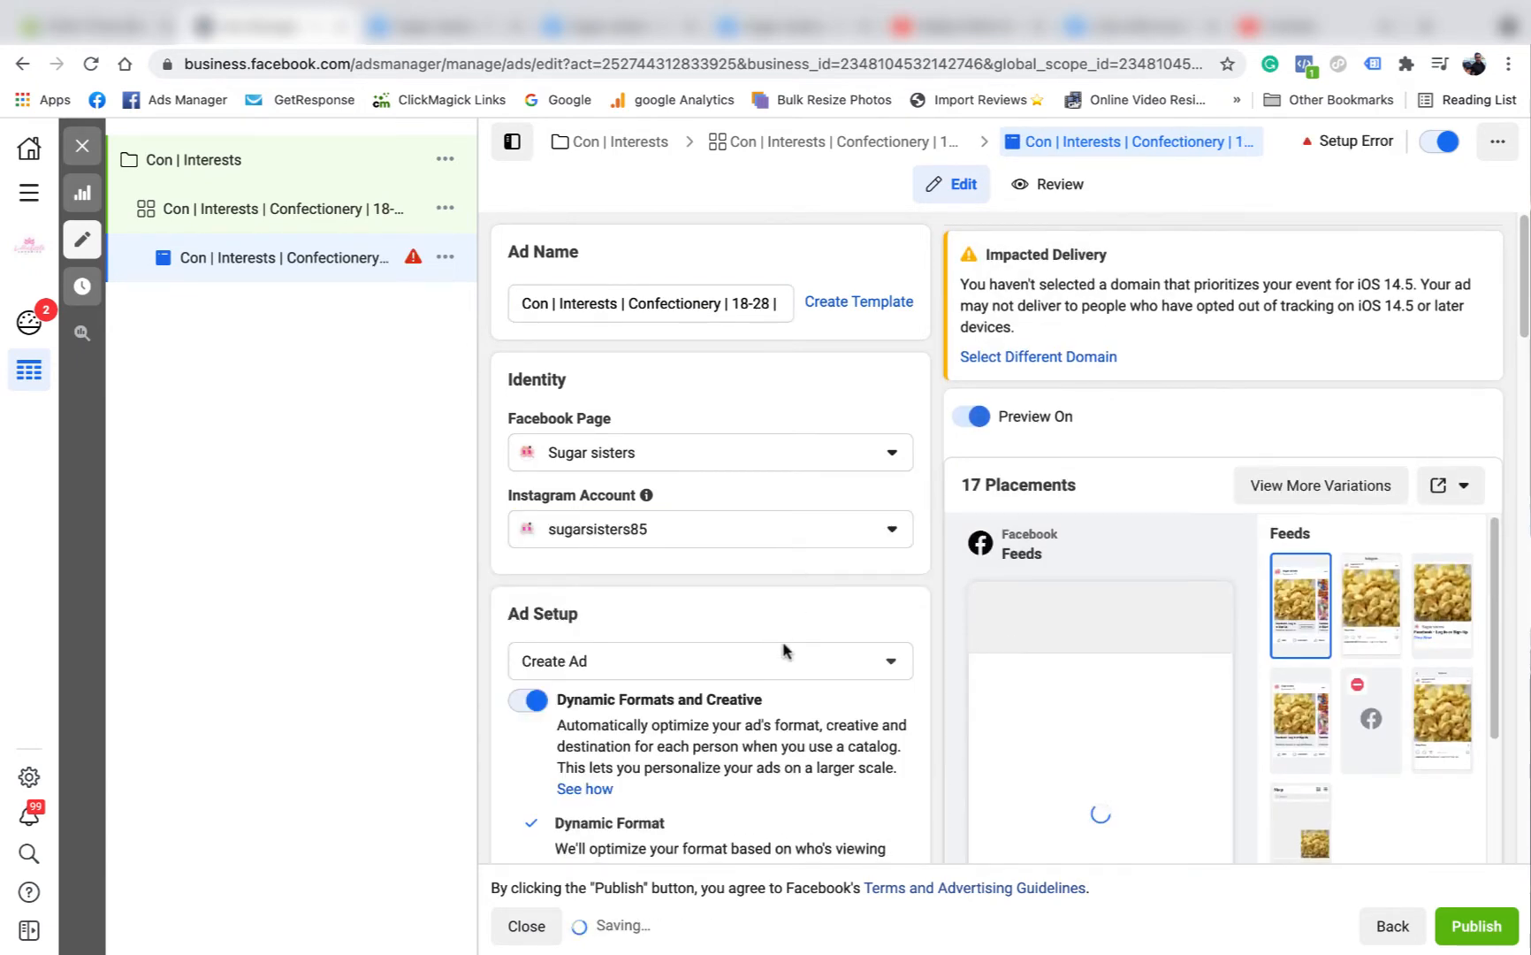
{"action": "left_click", "coordinate": [875, 661]}
{"action": "left_click", "coordinate": [703, 745]}
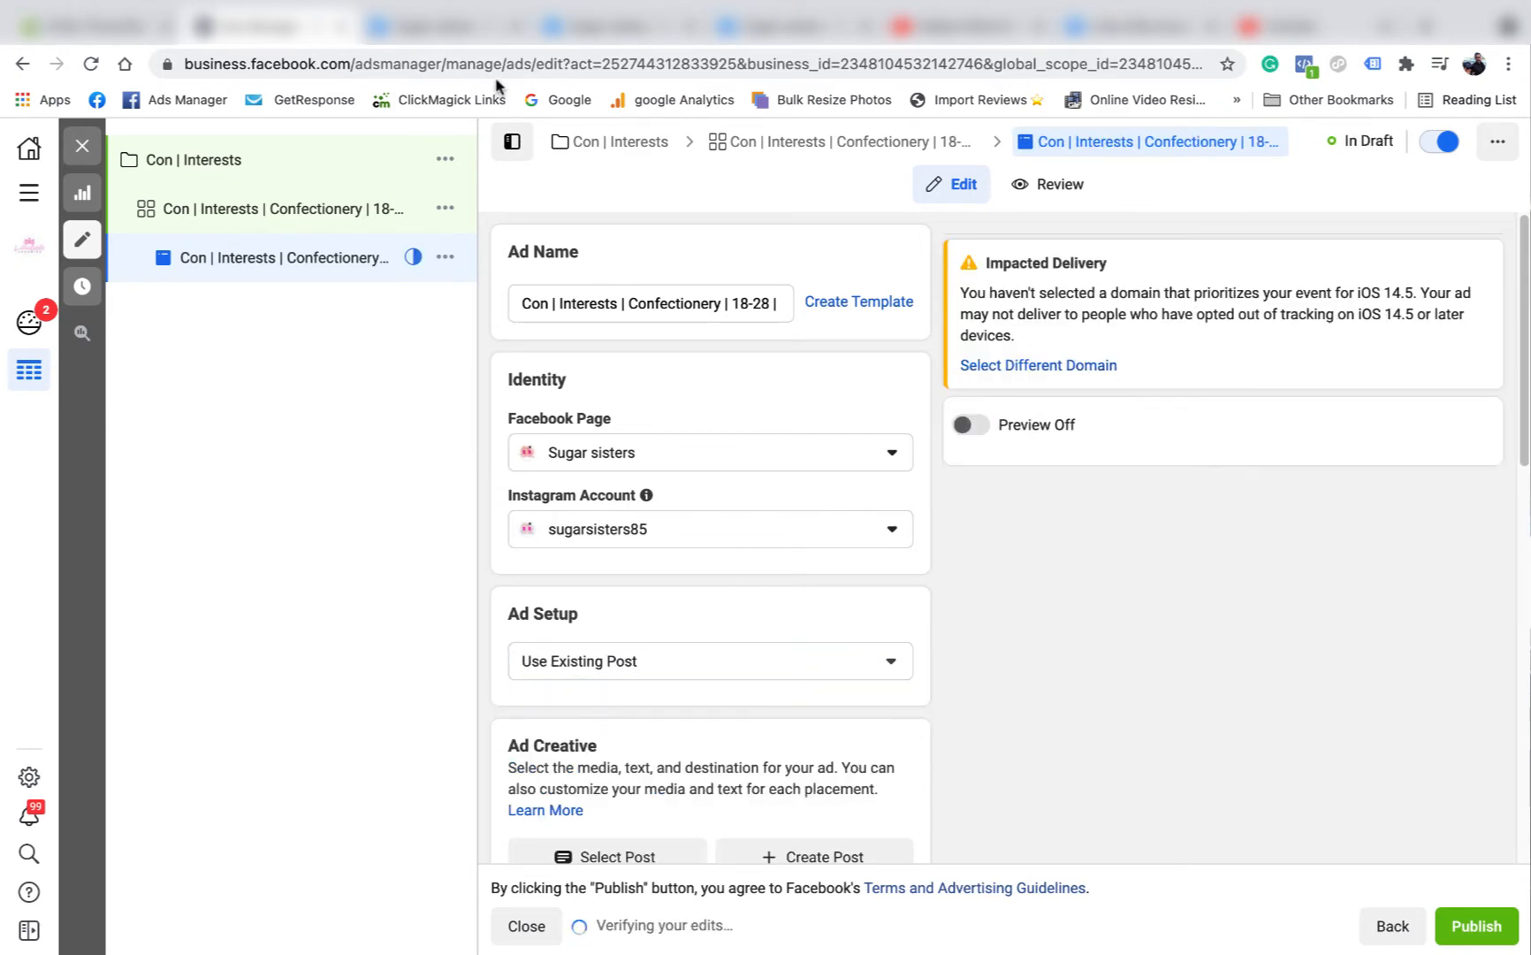
Copy the post ID from the web address of the Sugar sisters NERDS GUMMY CLUSTERS post and return to Ads Manager.
{"action": "left_click", "coordinate": [449, 36]}
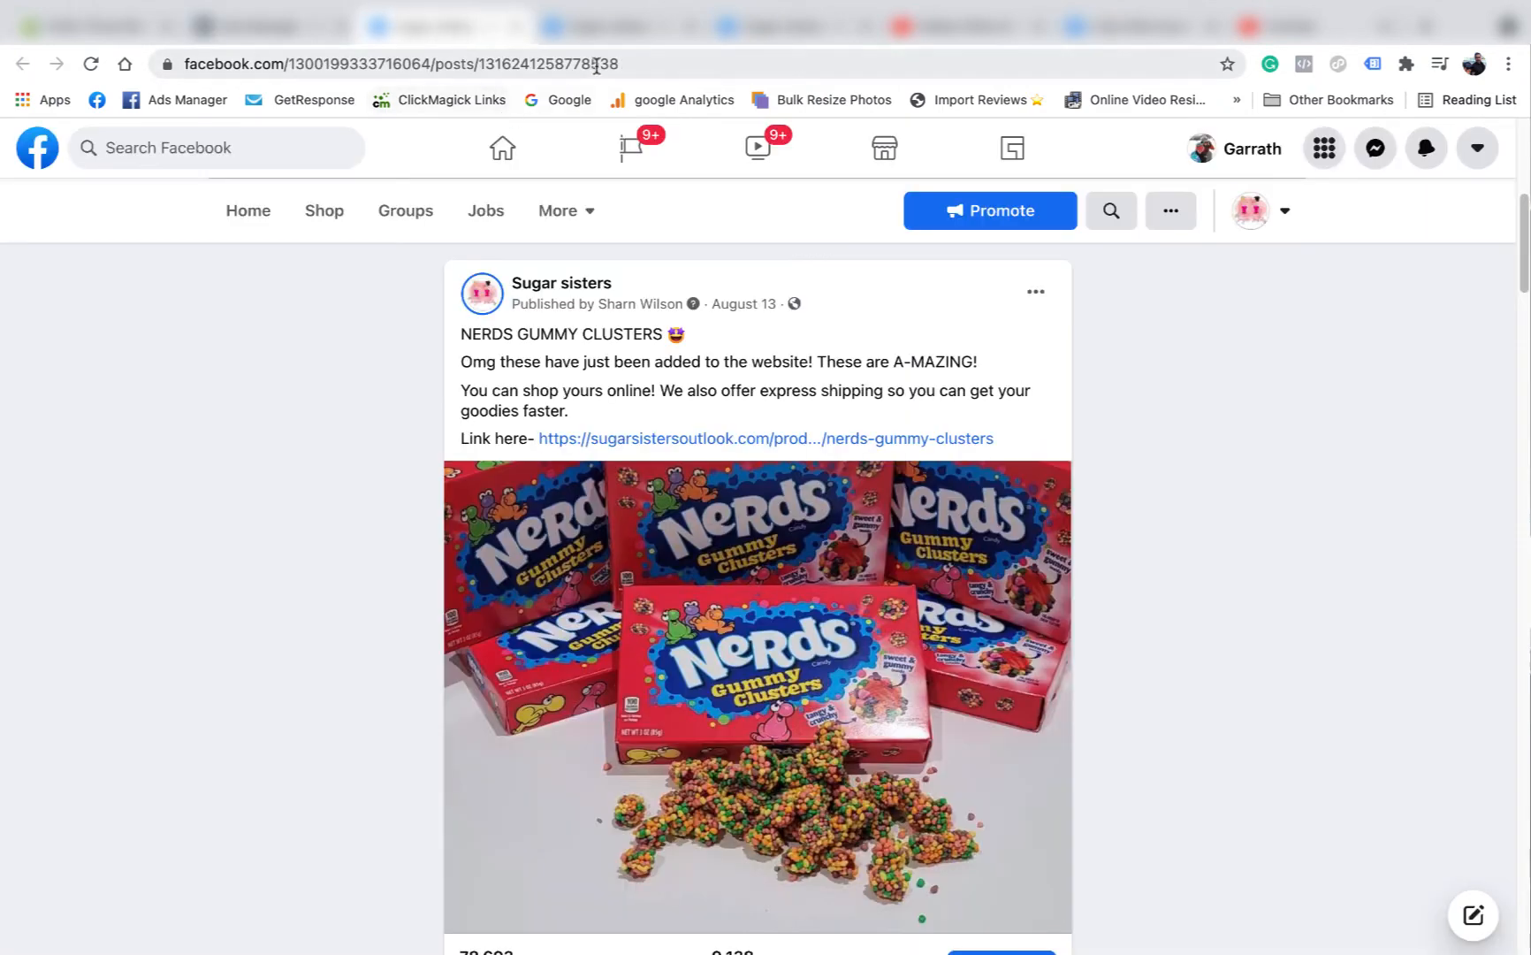
{"action": "left_click_drag", "start_coordinate": [619, 64], "coordinate": [485, 56]}
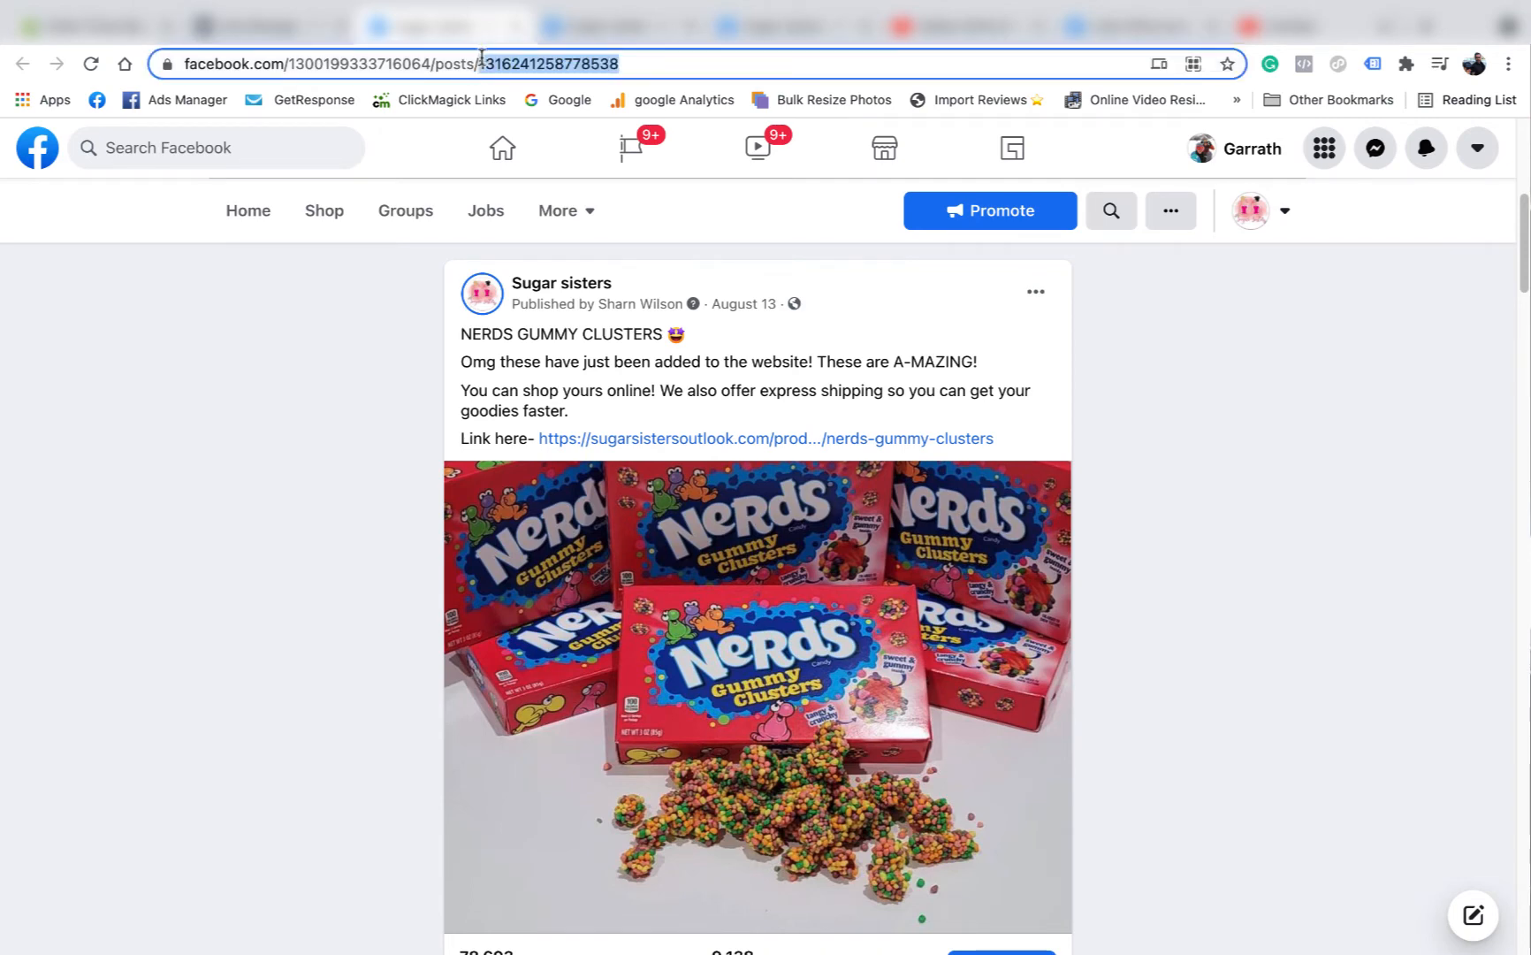
{"action": "right_click", "coordinate": [652, 64]}
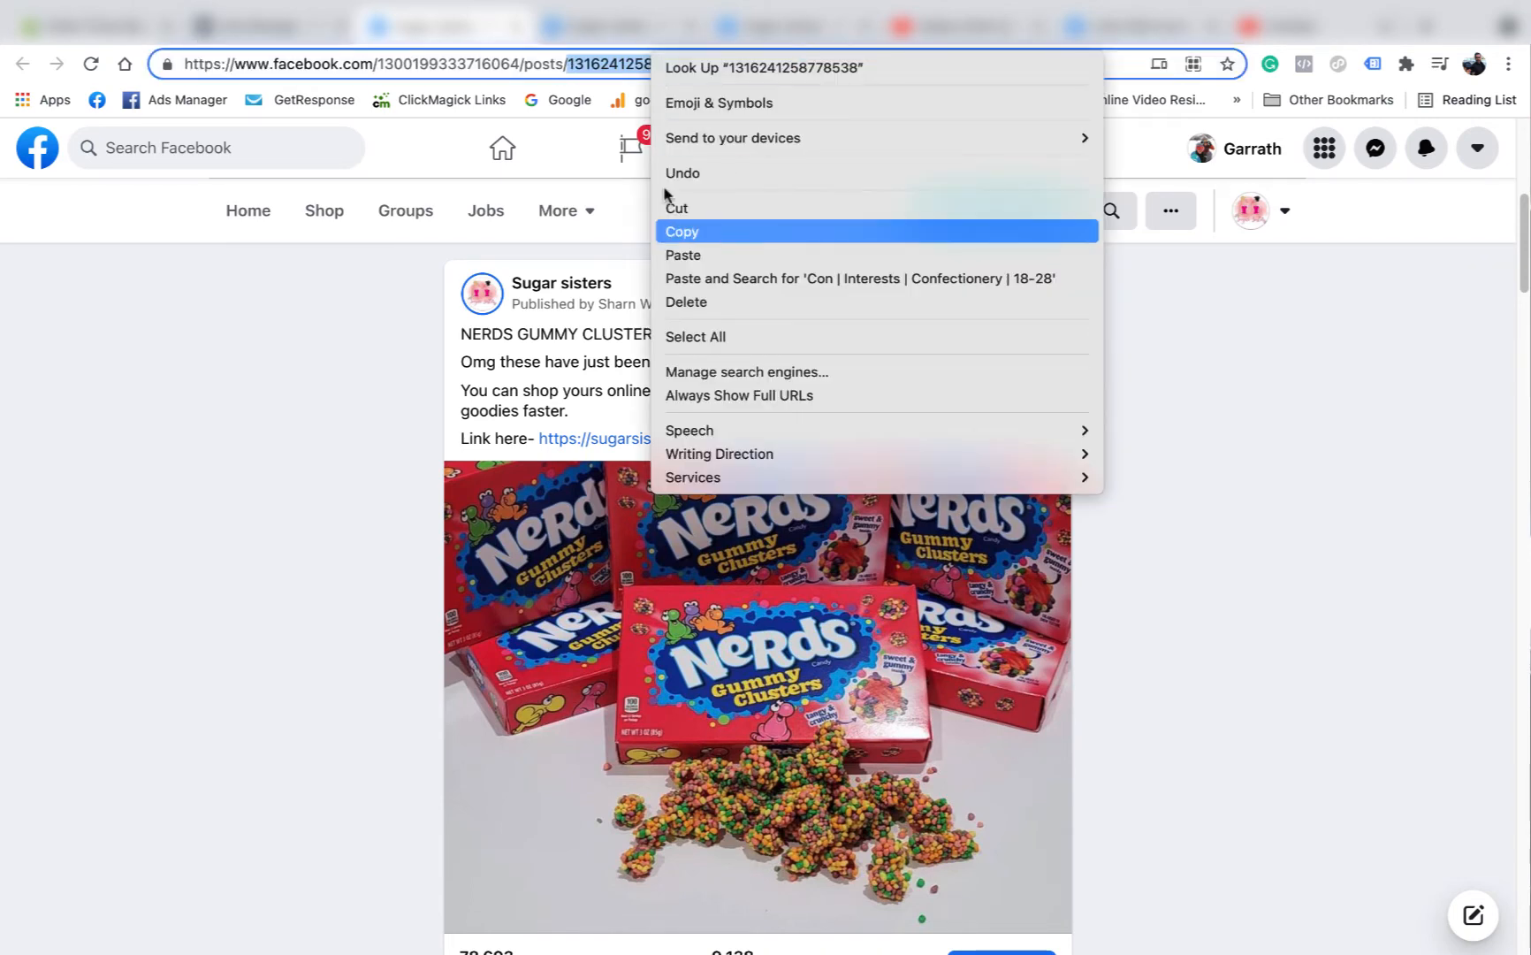
{"action": "left_click", "coordinate": [682, 231]}
{"action": "left_click", "coordinate": [265, 27]}
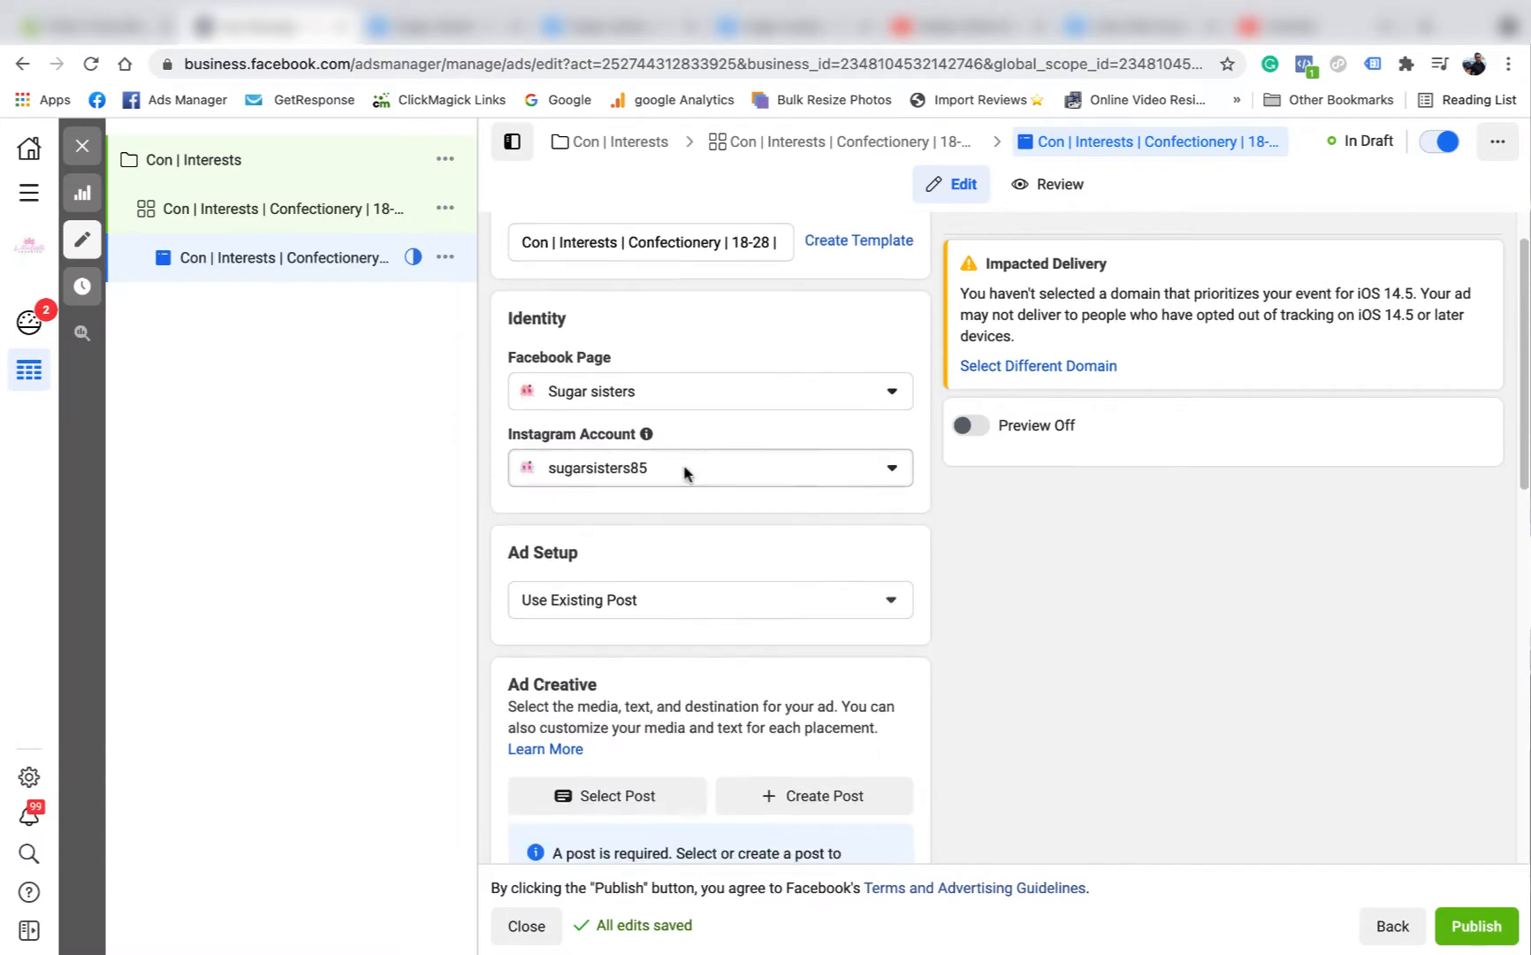
{"action": "scroll", "coordinate": [658, 619], "scroll_direction": "down", "scroll_amount": 3}
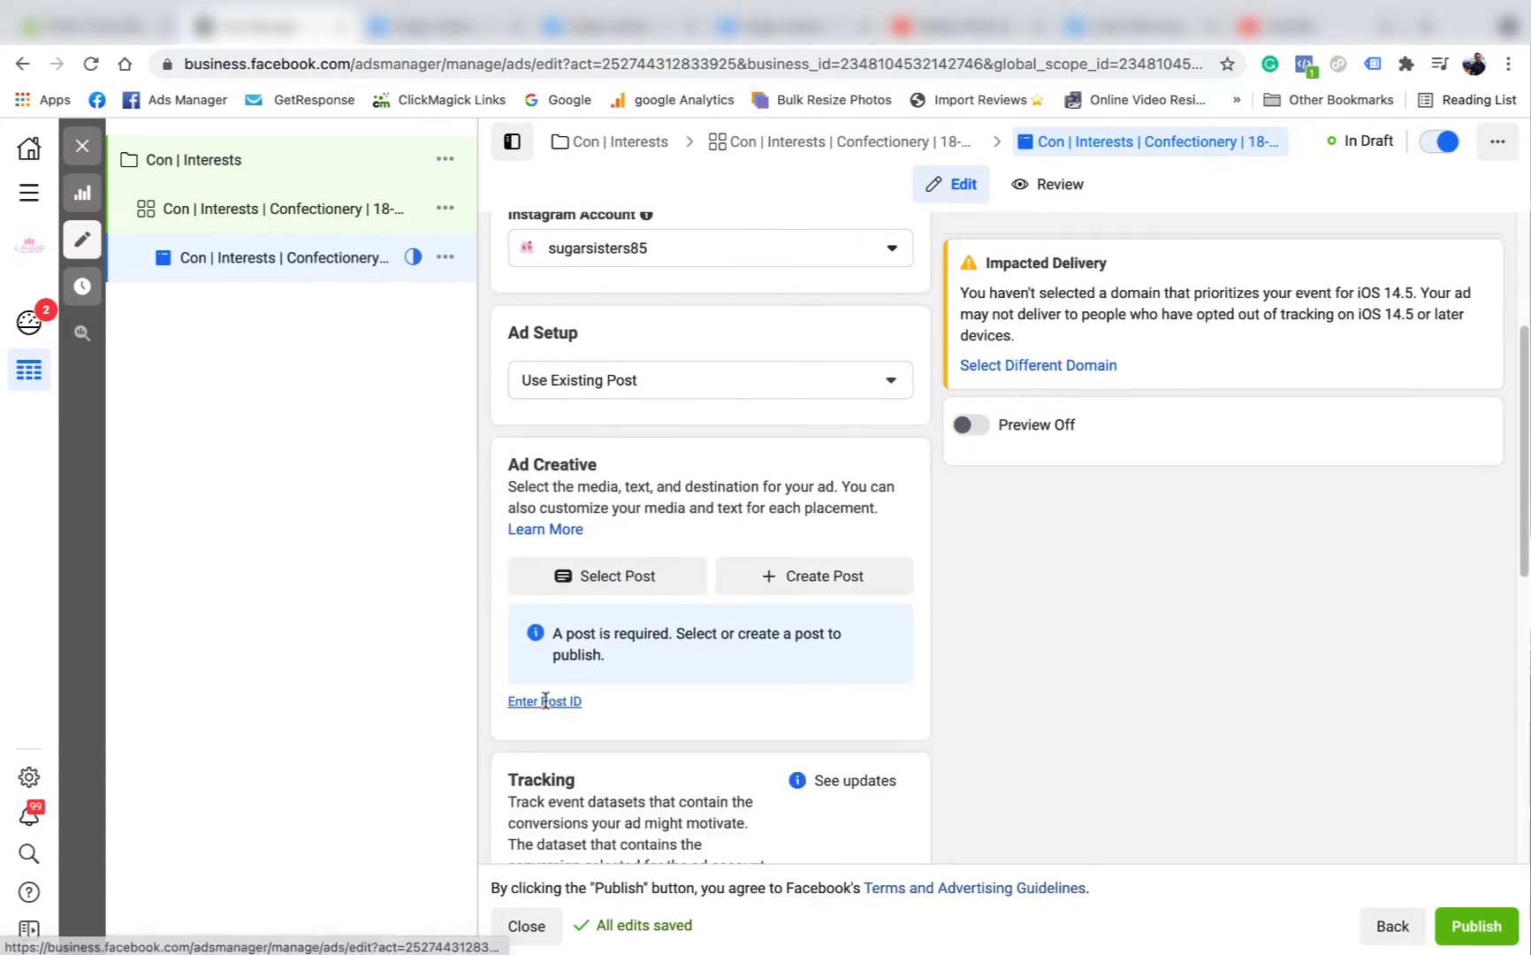
{"action": "left_click", "coordinate": [544, 700]}
{"action": "right_click", "coordinate": [564, 707]}
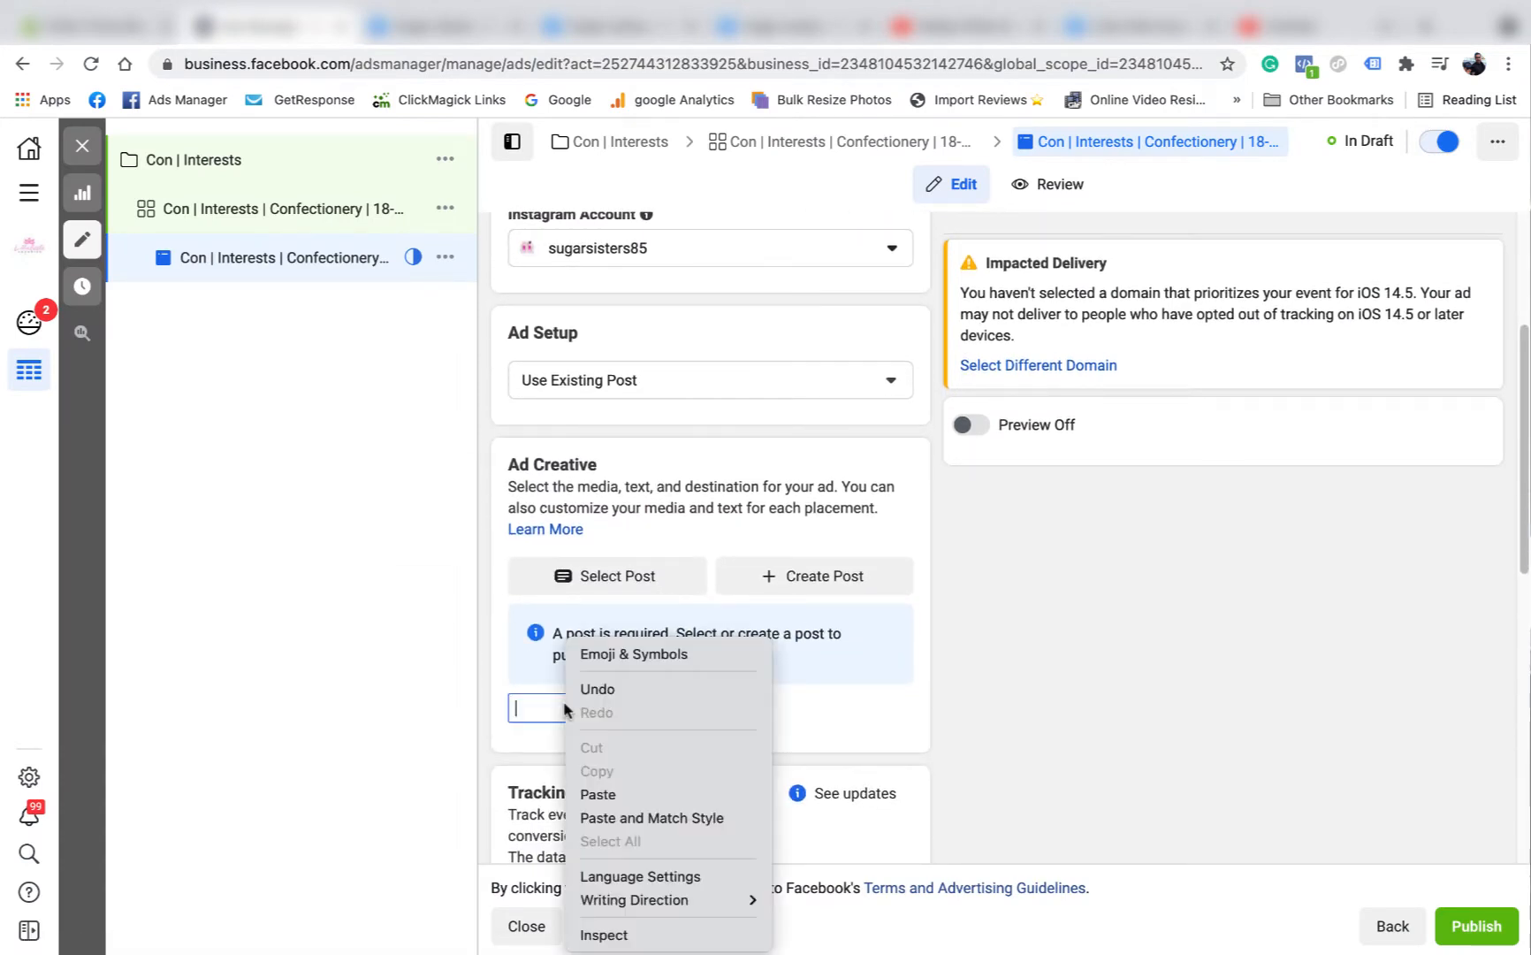
{"action": "left_click", "coordinate": [616, 793]}
{"action": "left_click", "coordinate": [734, 710]}
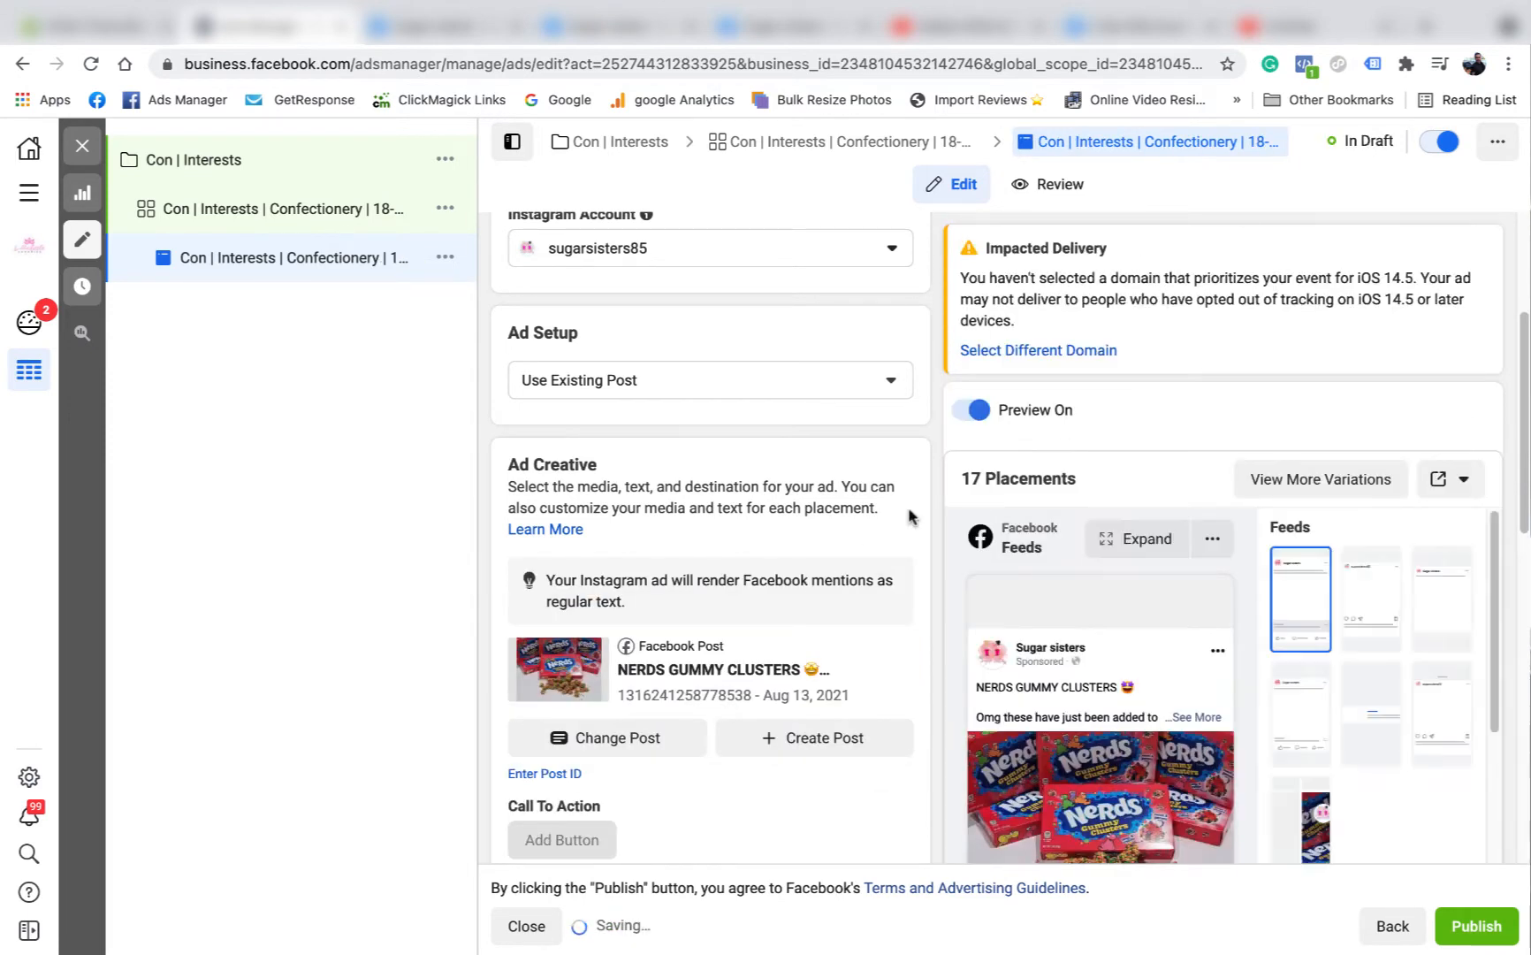
Look at the ad preview's sharing options, then revisit the NERDS GUMMY CLUSTERS post and return to Ads Manager.
{"action": "left_click", "coordinate": [1459, 480]}
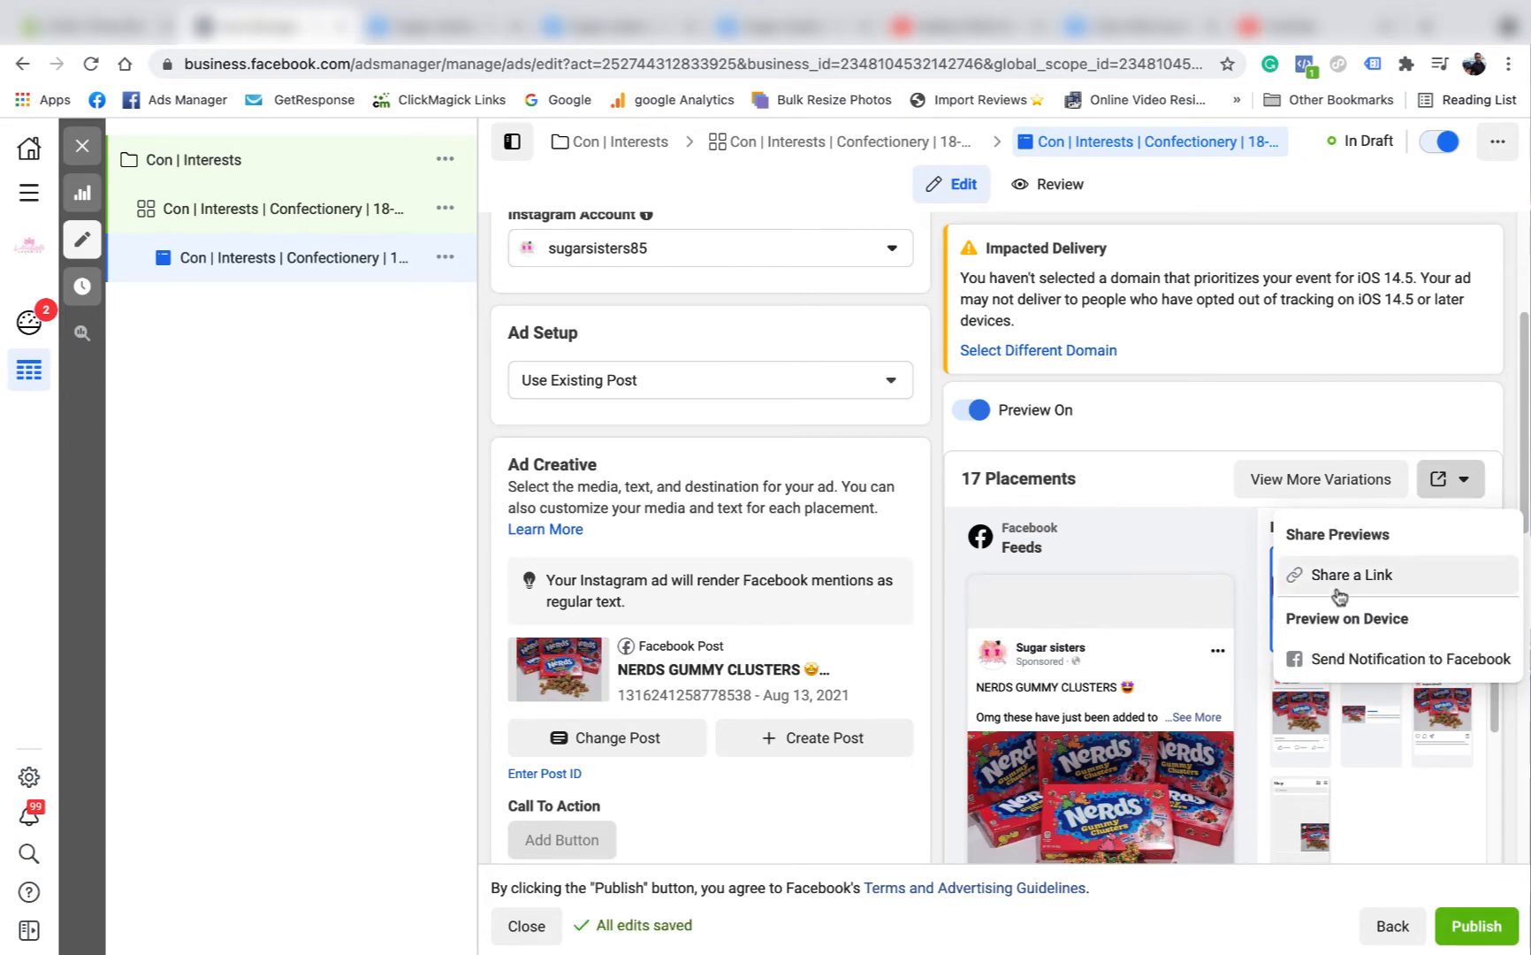
{"action": "left_click", "coordinate": [487, 28]}
{"action": "left_click", "coordinate": [456, 27]}
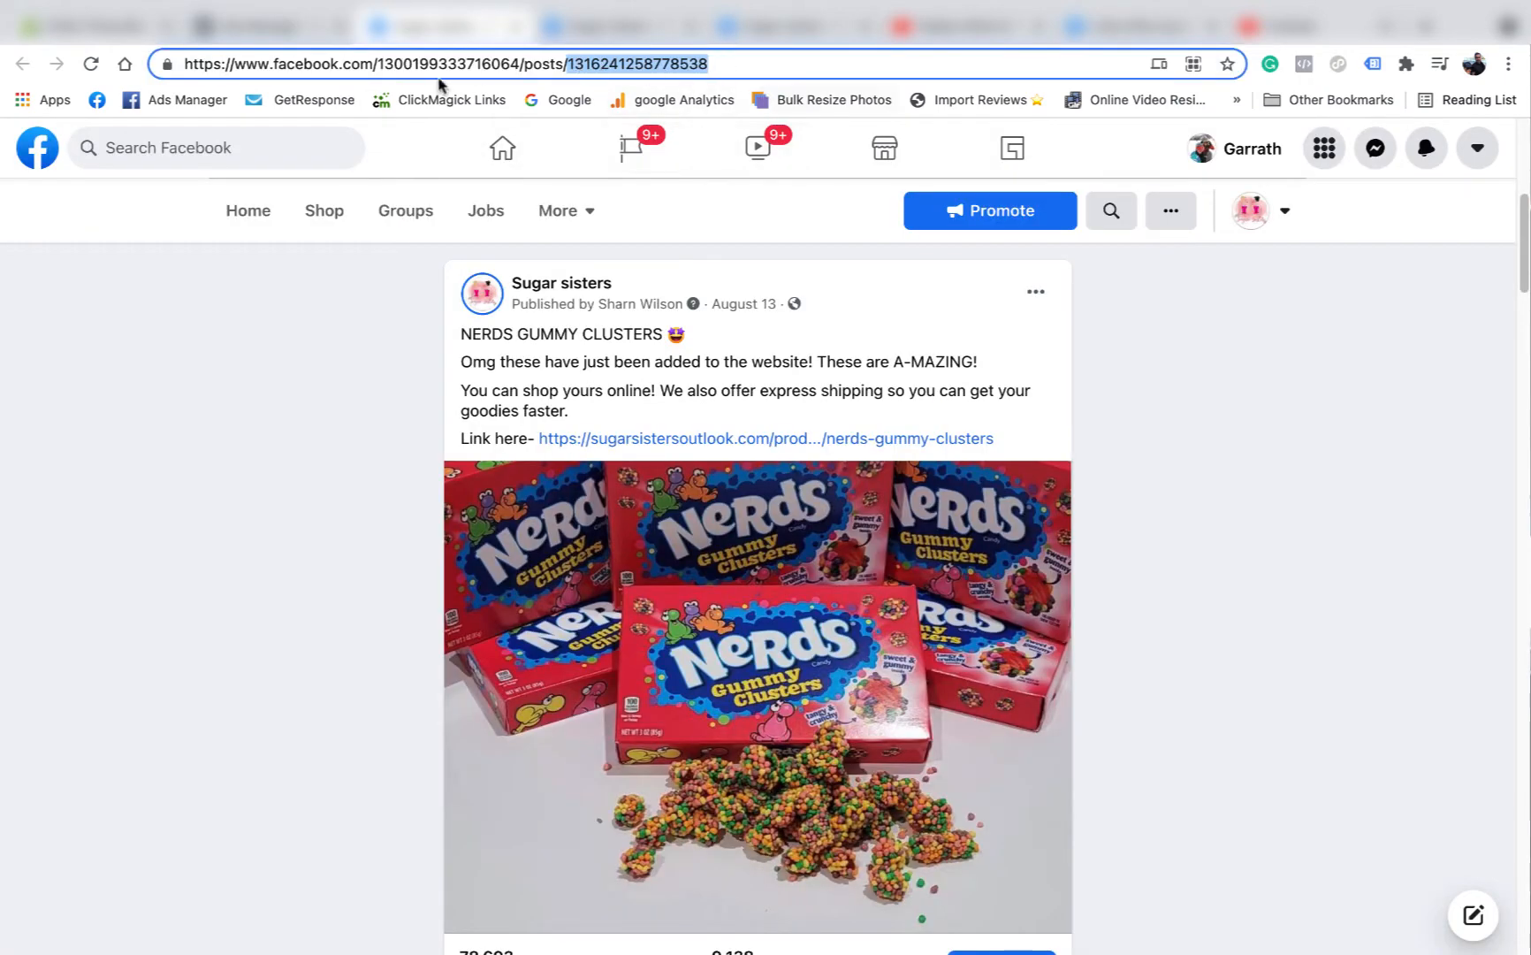
{"action": "left_click", "coordinate": [256, 29]}
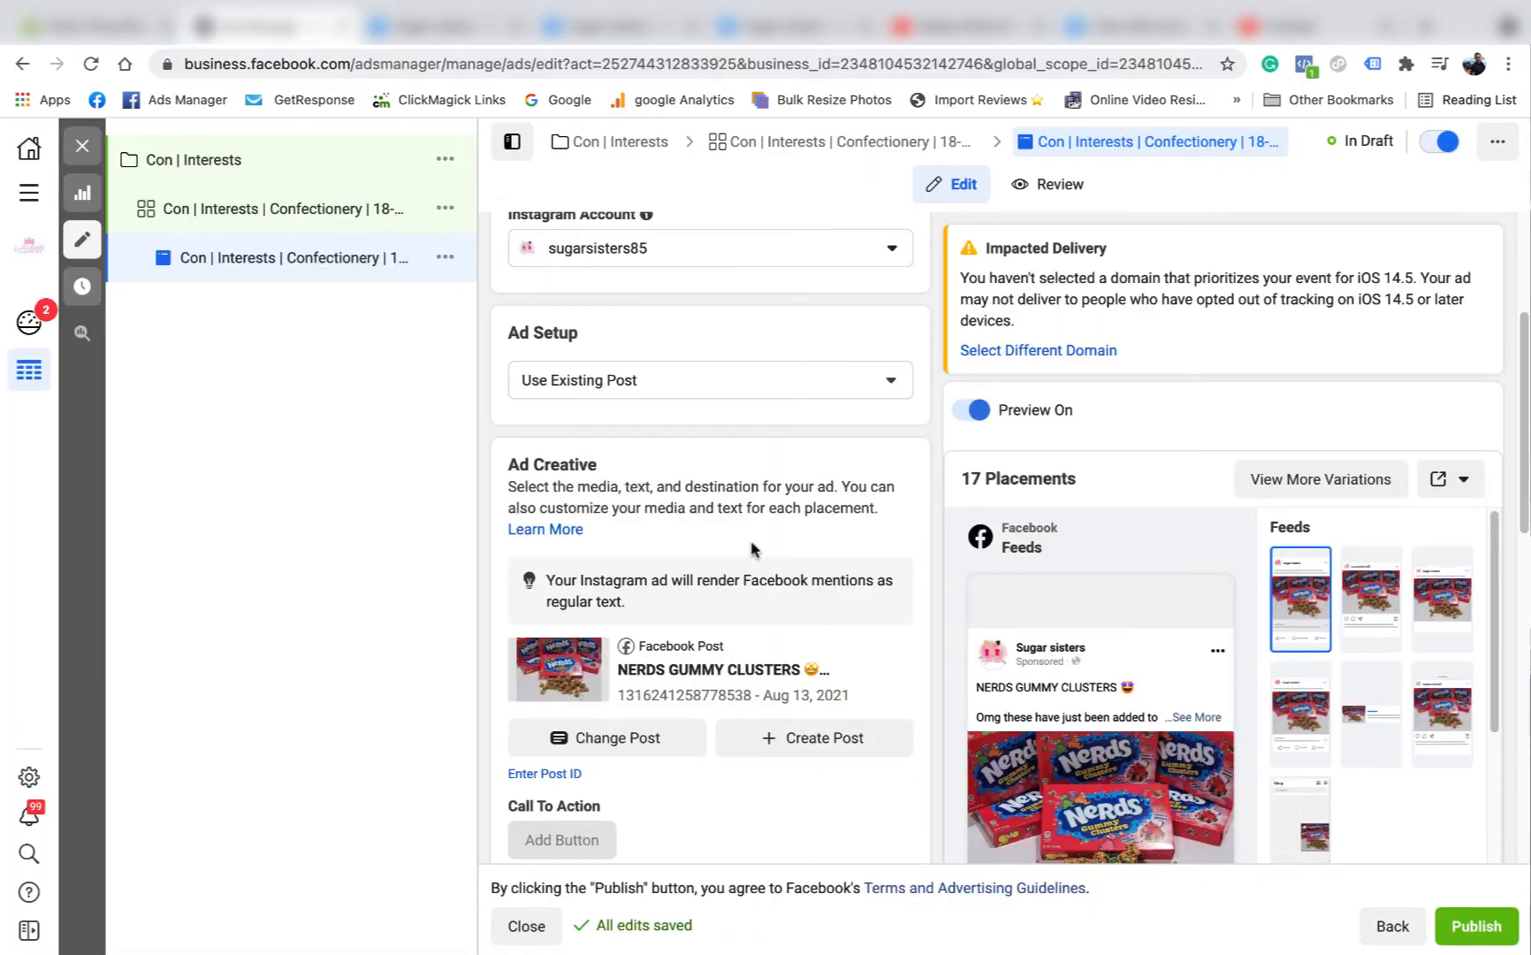
Set the ad's website events tracking to the sugarsistersoutlook.com domain.
{"action": "scroll", "coordinate": [732, 566], "scroll_direction": "down", "scroll_amount": 7}
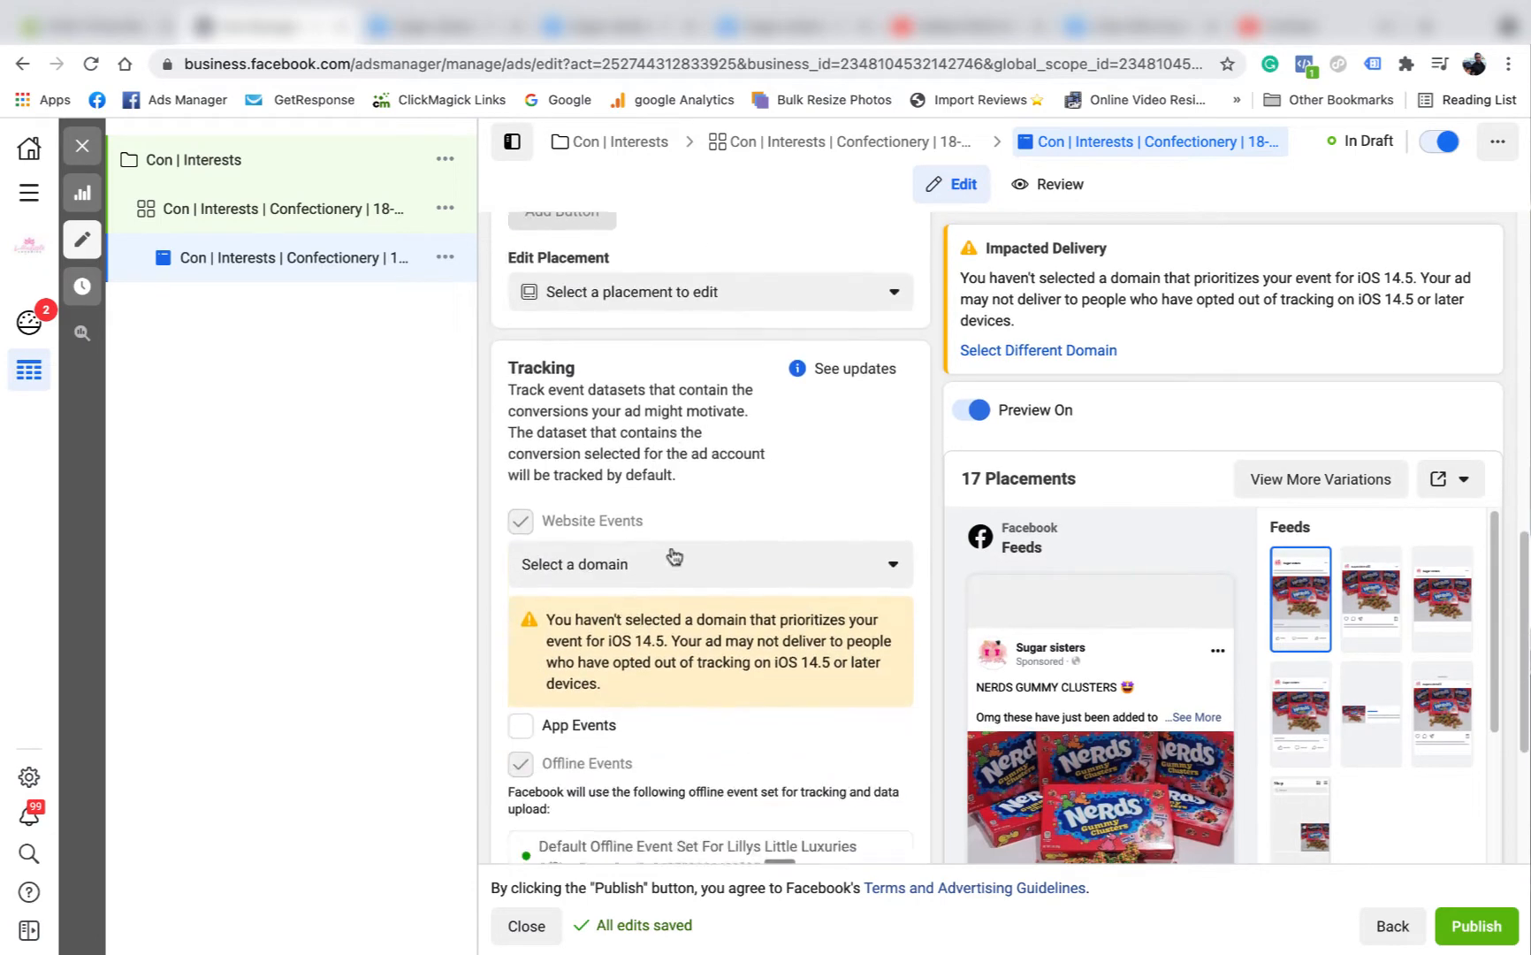
{"action": "left_click", "coordinate": [758, 531]}
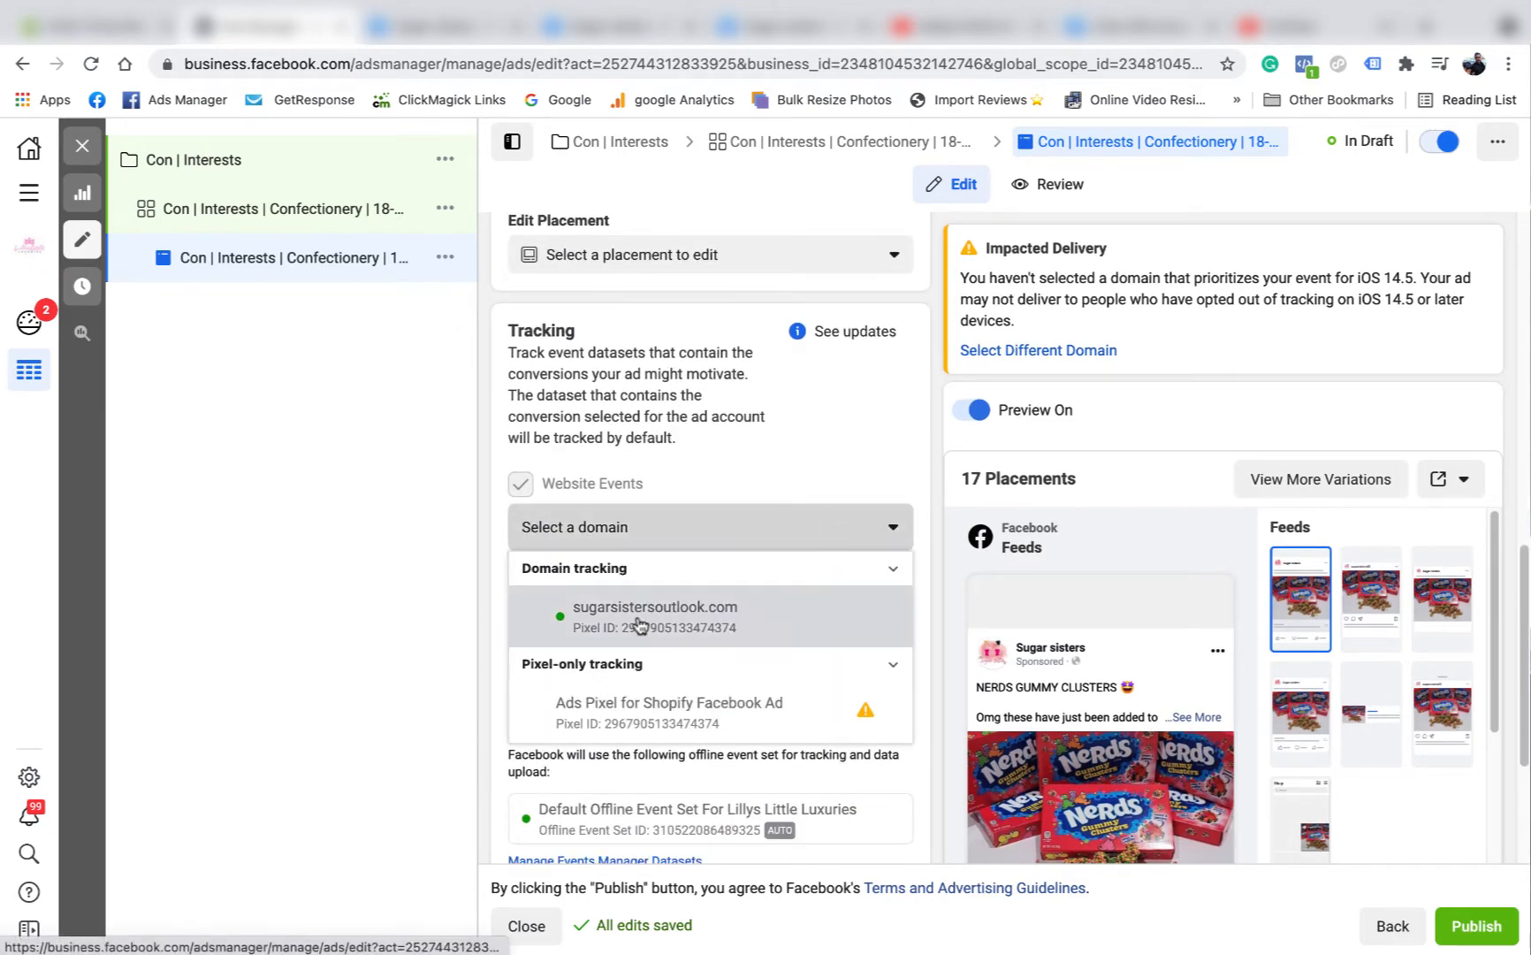
{"action": "left_click", "coordinate": [639, 623]}
{"action": "scroll", "coordinate": [801, 485], "scroll_direction": "down", "scroll_amount": 3}
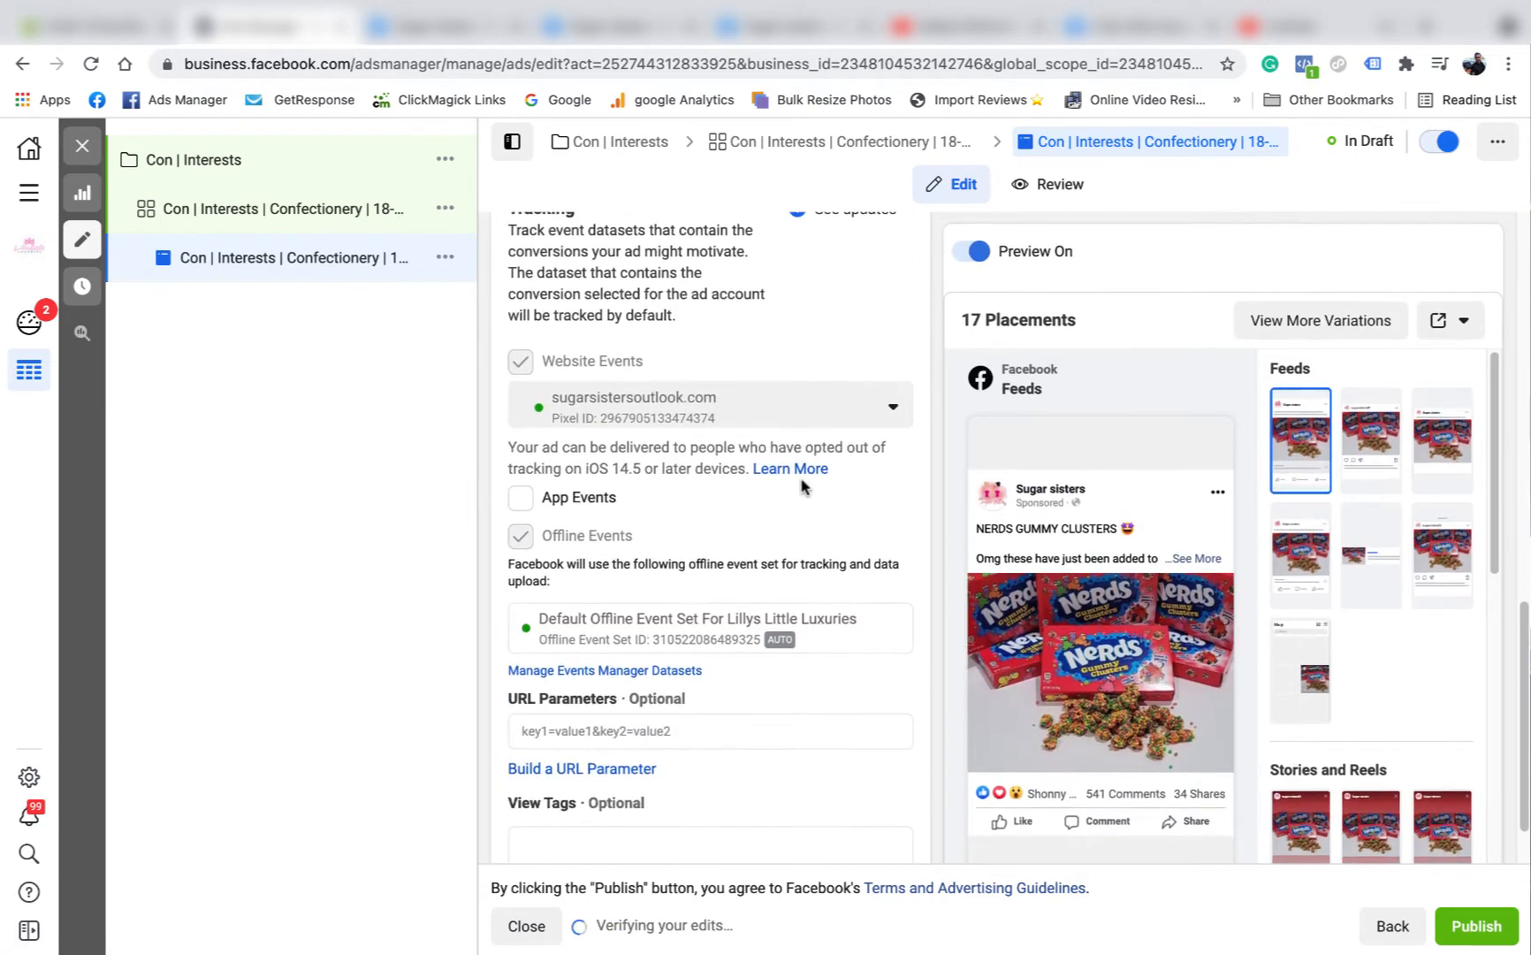
Rename the ad as "Con | Interests | Confectionery | 18-28 | Nerds".
{"action": "scroll", "coordinate": [760, 731], "scroll_direction": "up", "scroll_amount": 15}
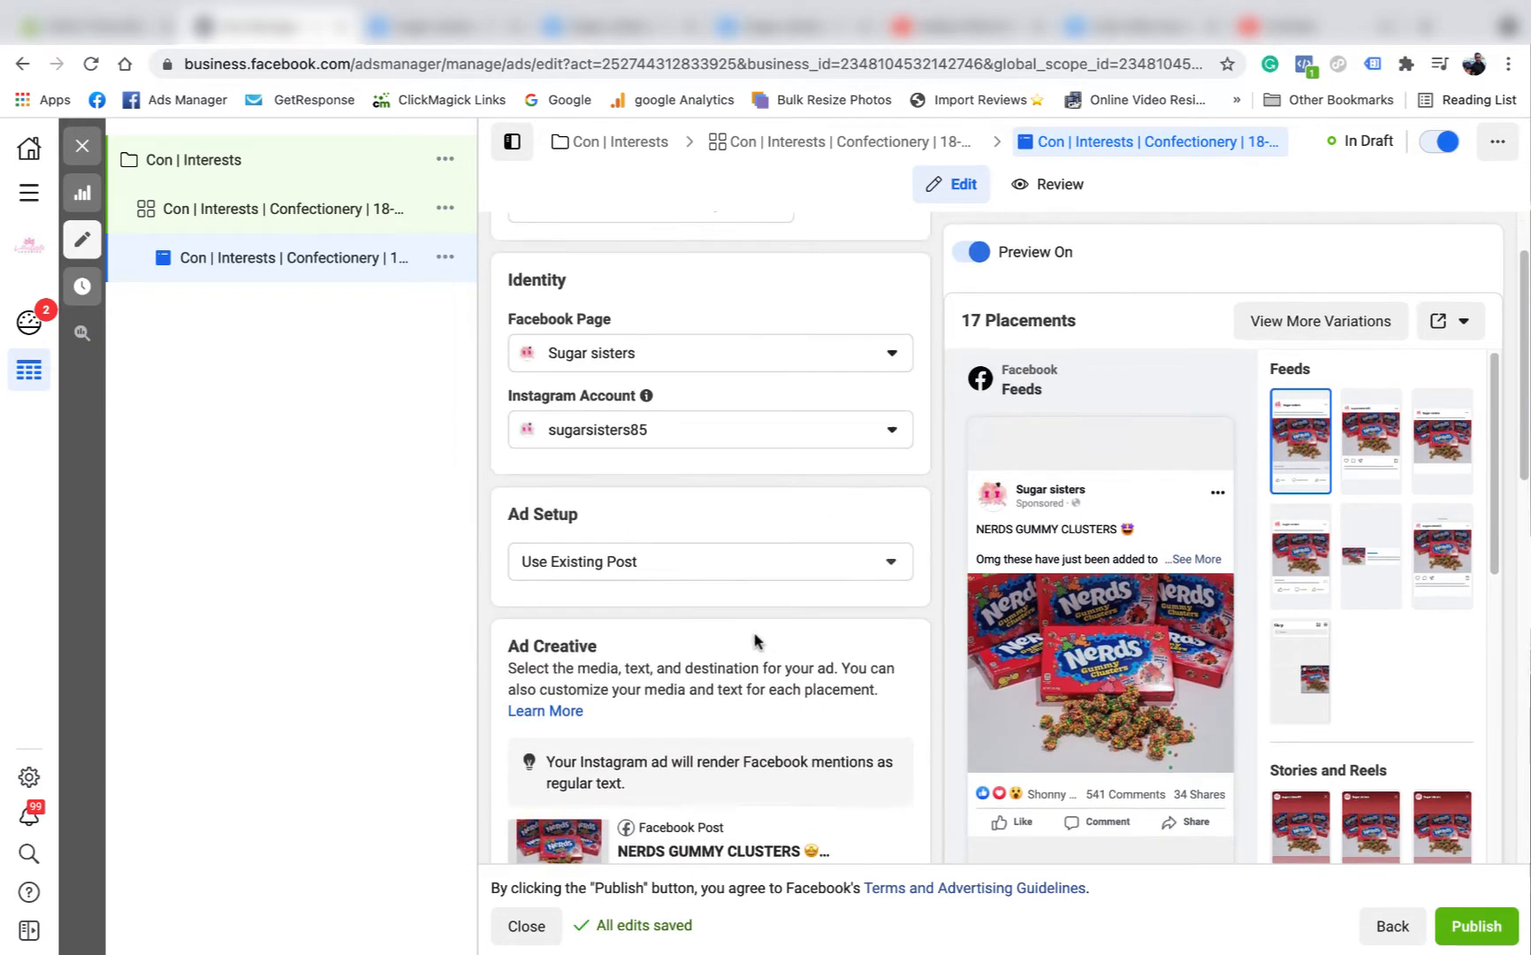
{"action": "left_click", "coordinate": [750, 303]}
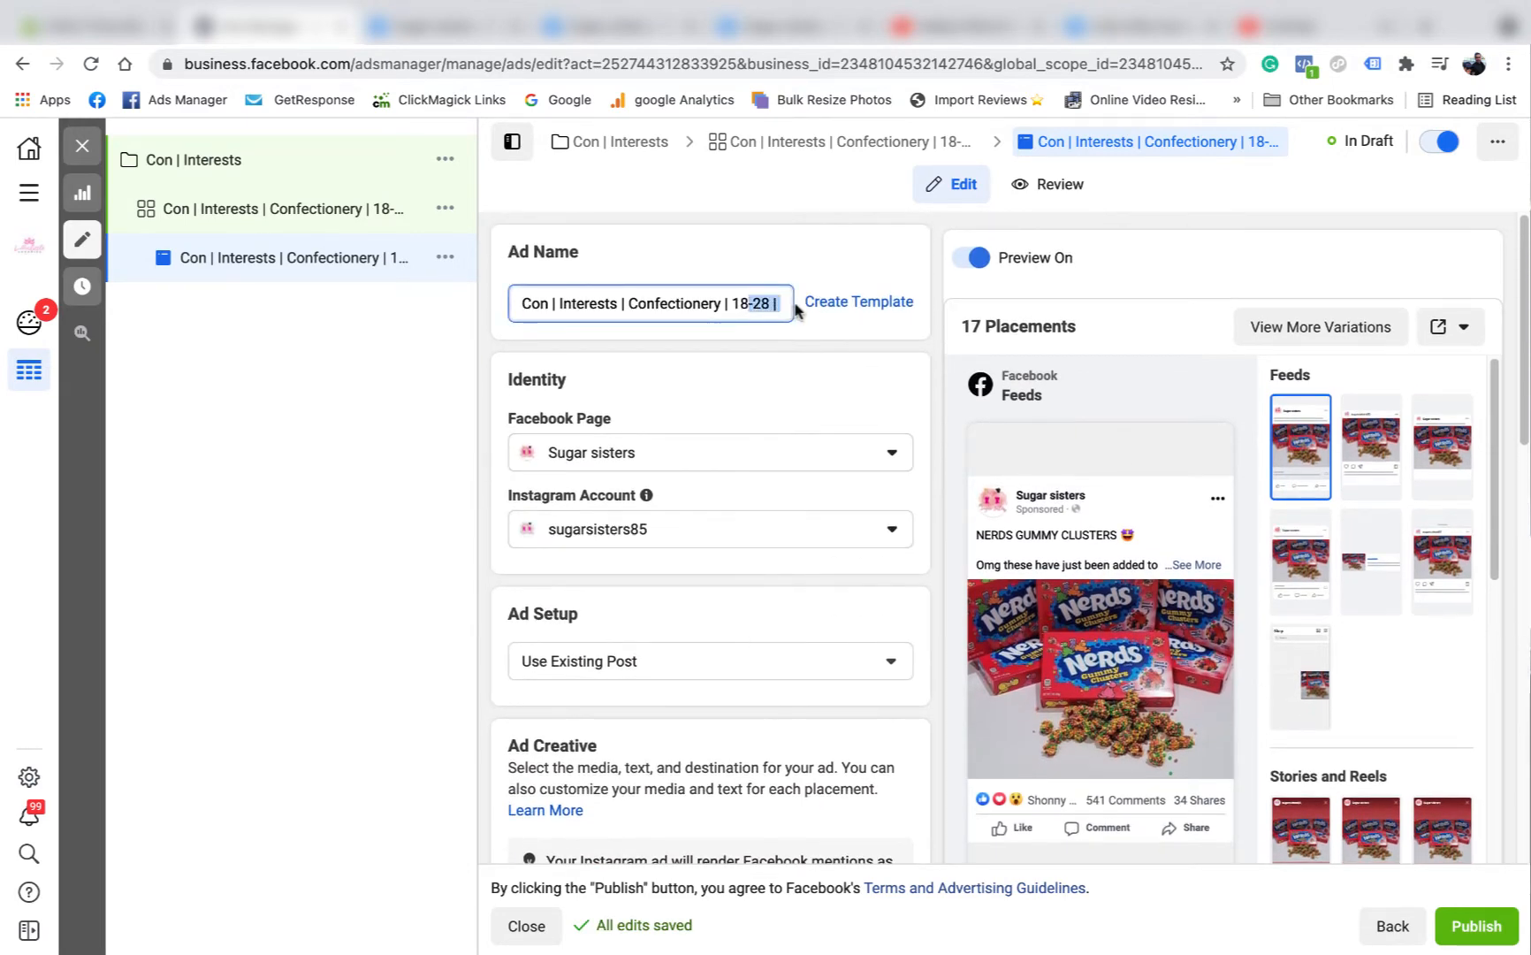
{"action": "type", "text": "| Nerds"}
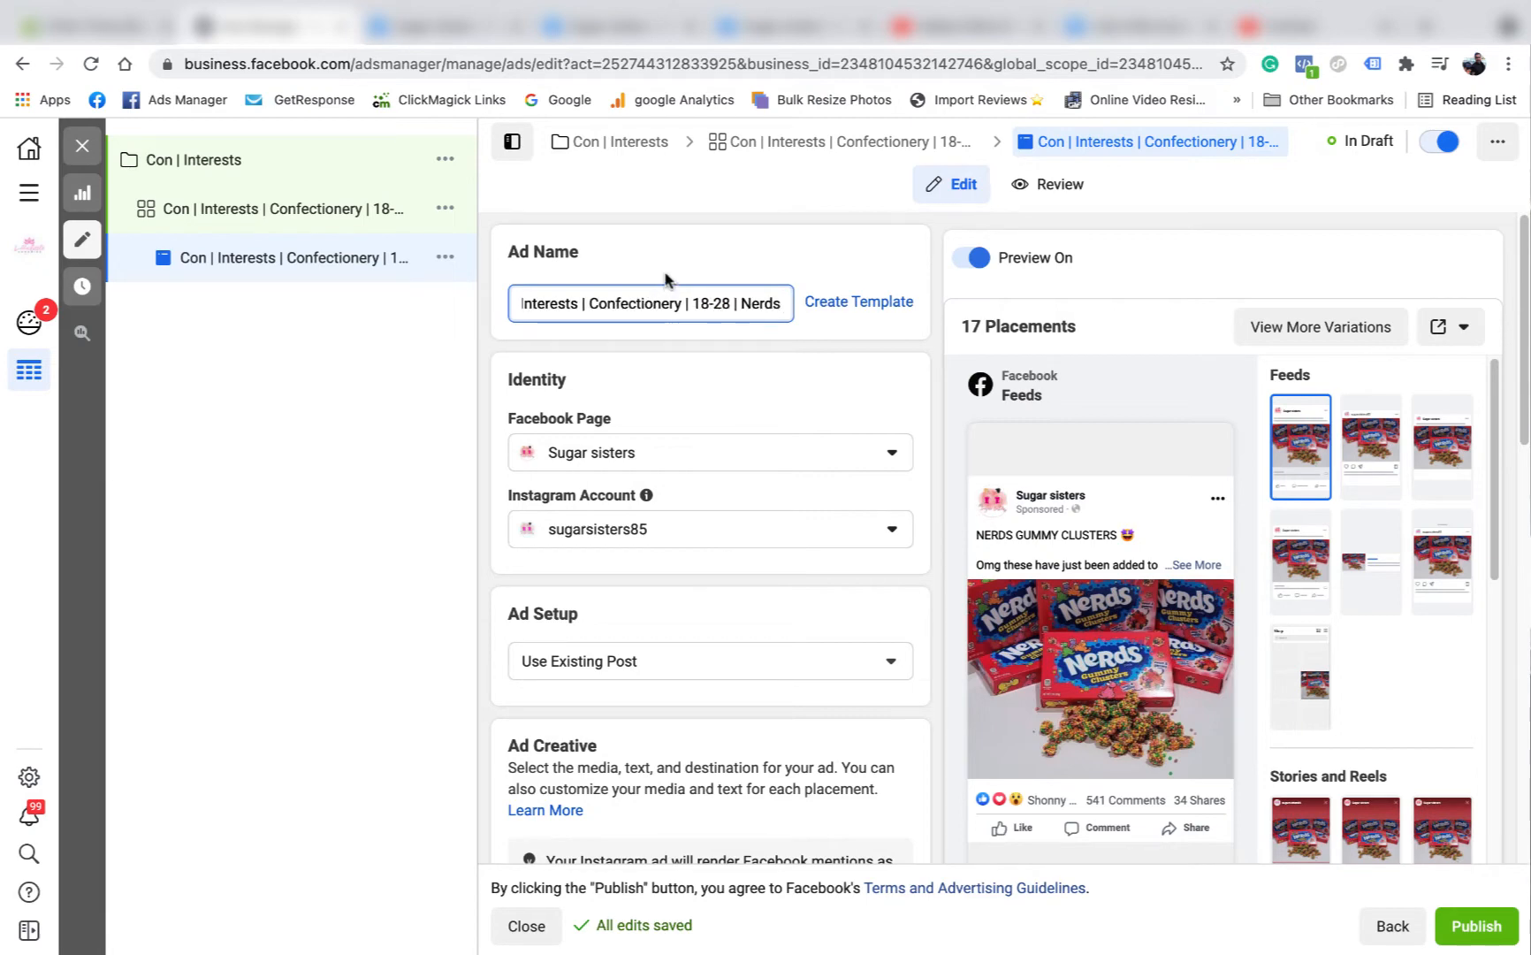
{"action": "left_click", "coordinate": [712, 263]}
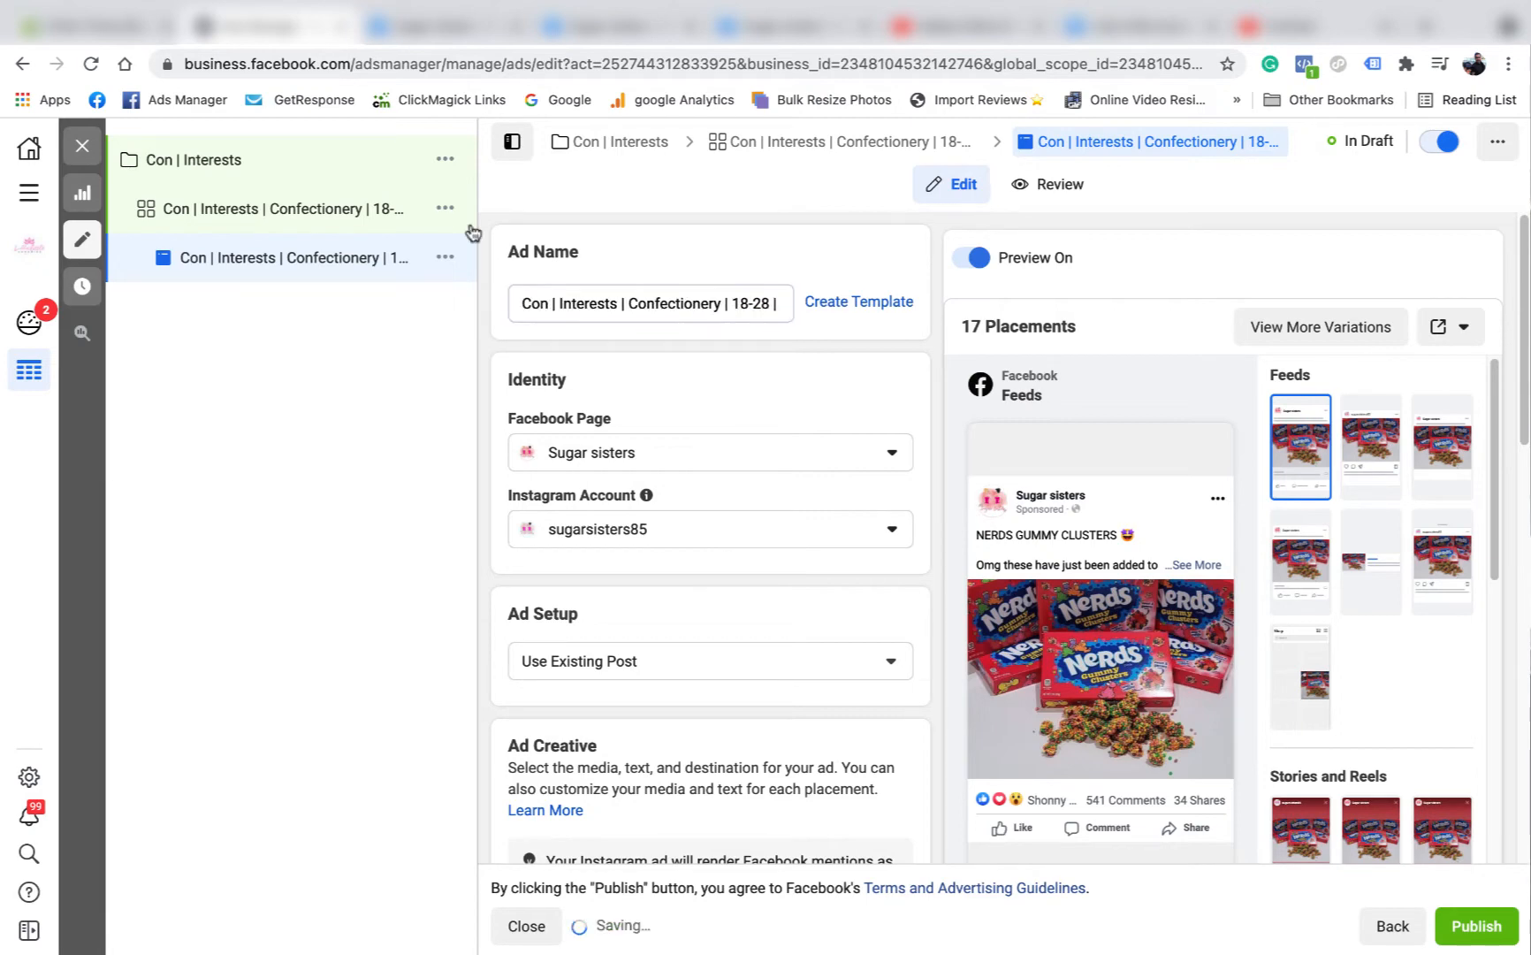
Close the ad editor and make one duplicate of the Nerds ad within the original campaign.
{"action": "left_click", "coordinate": [84, 147]}
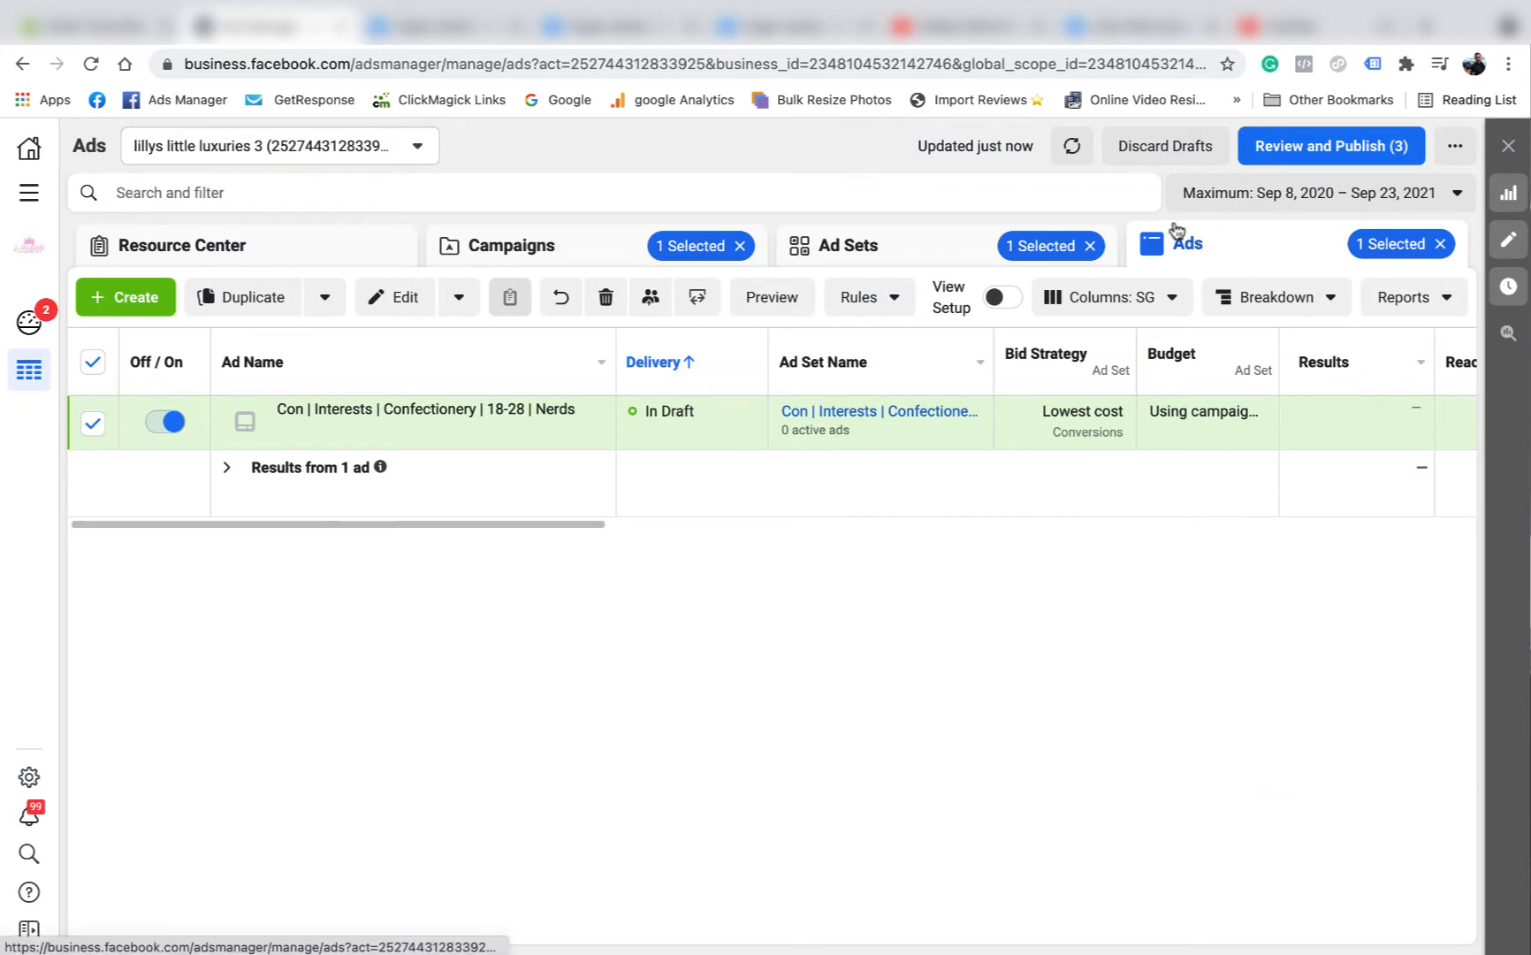
{"action": "left_click", "coordinate": [475, 429]}
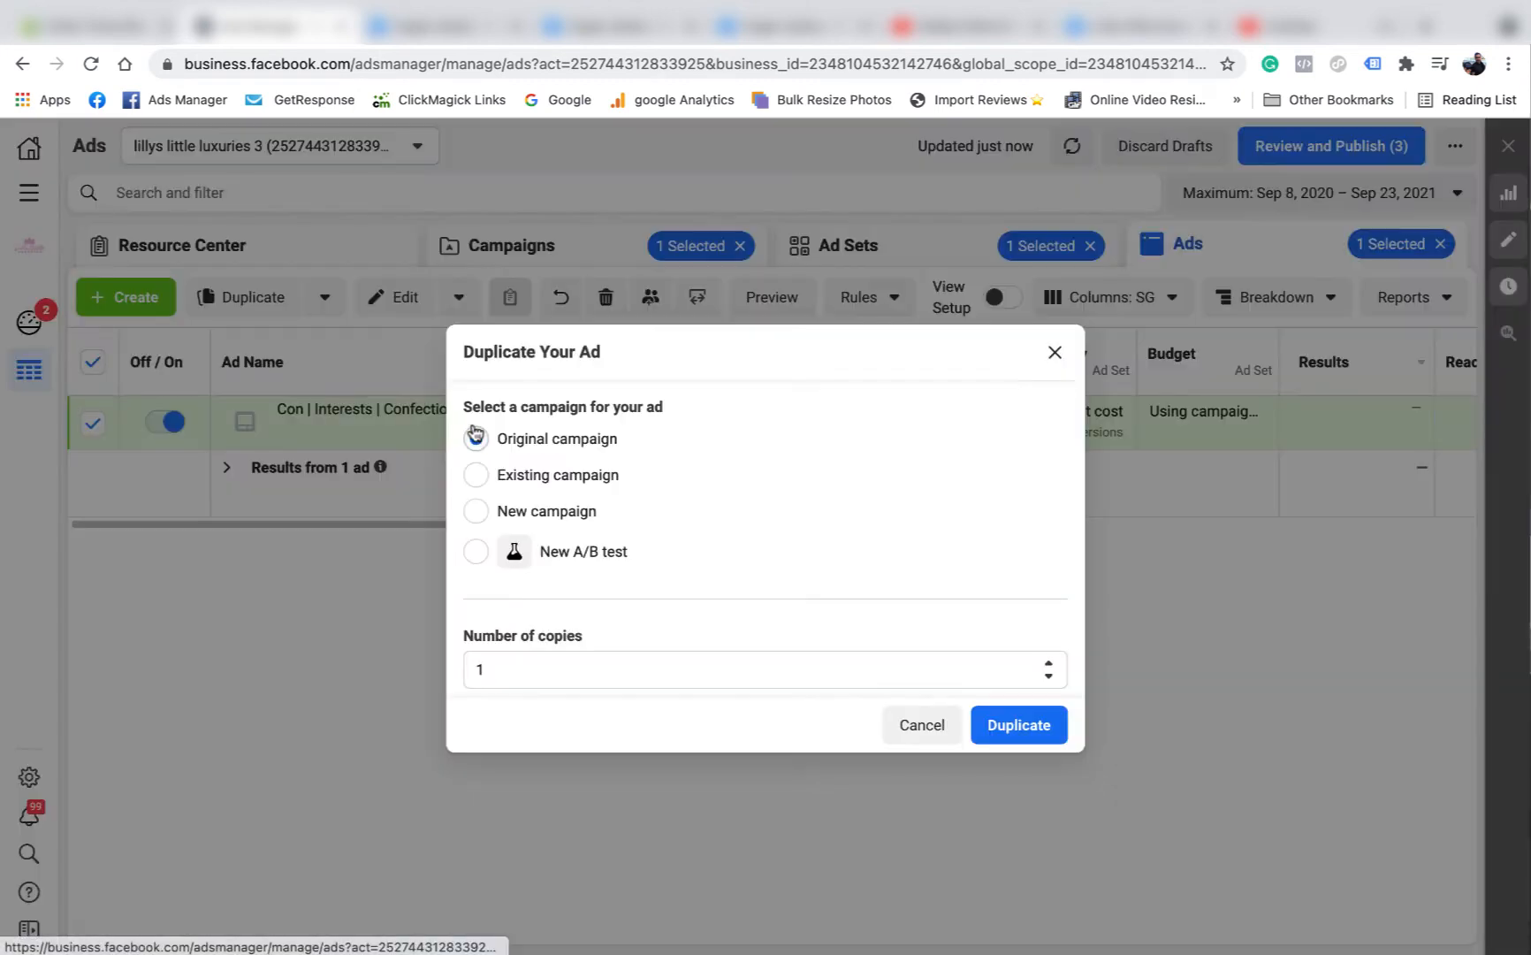
{"action": "left_click", "coordinate": [1018, 715]}
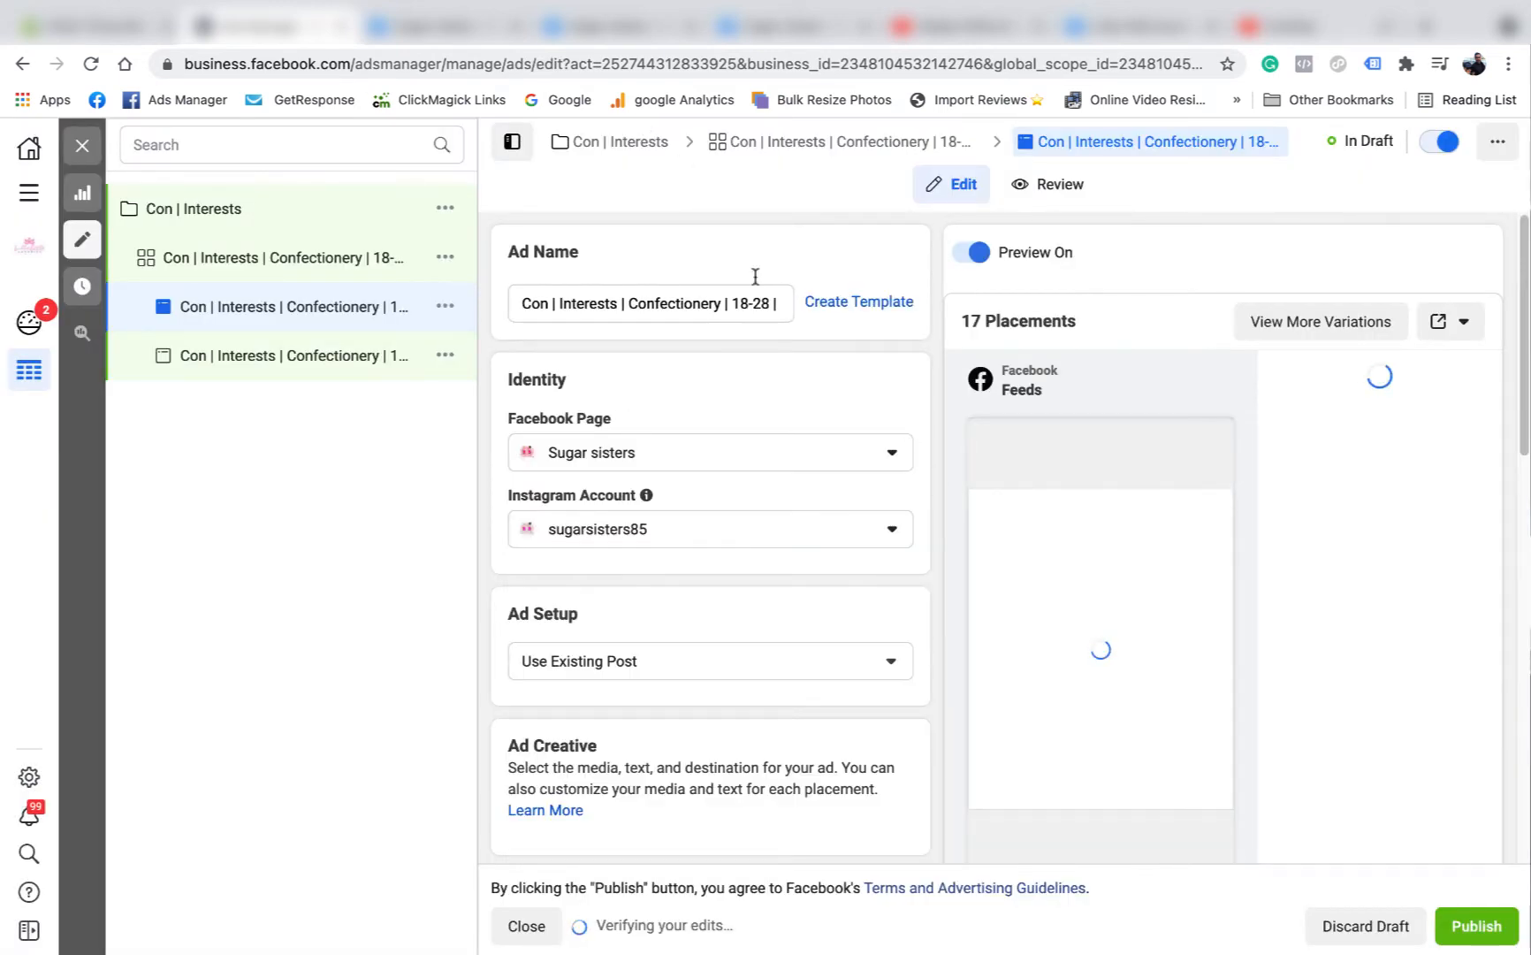
Copy the post ID from the web address of the Sugar sisters CHOCOLATE BUDS post and return to Ads Manager.
{"action": "left_click", "coordinate": [782, 29]}
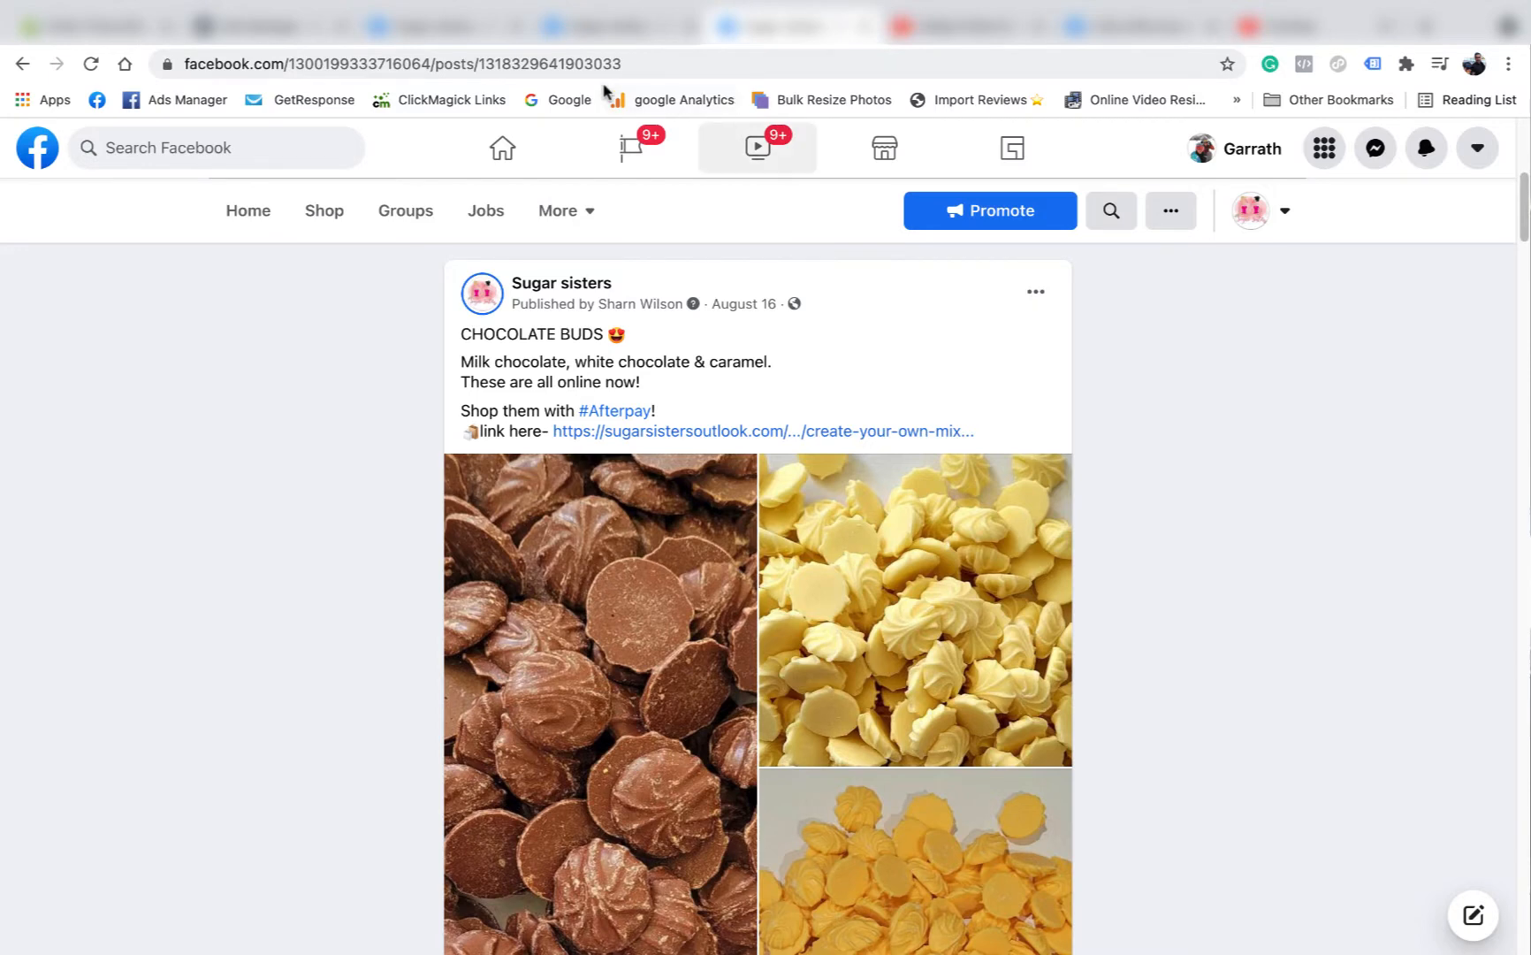
{"action": "left_click_drag", "start_coordinate": [623, 64], "coordinate": [477, 59]}
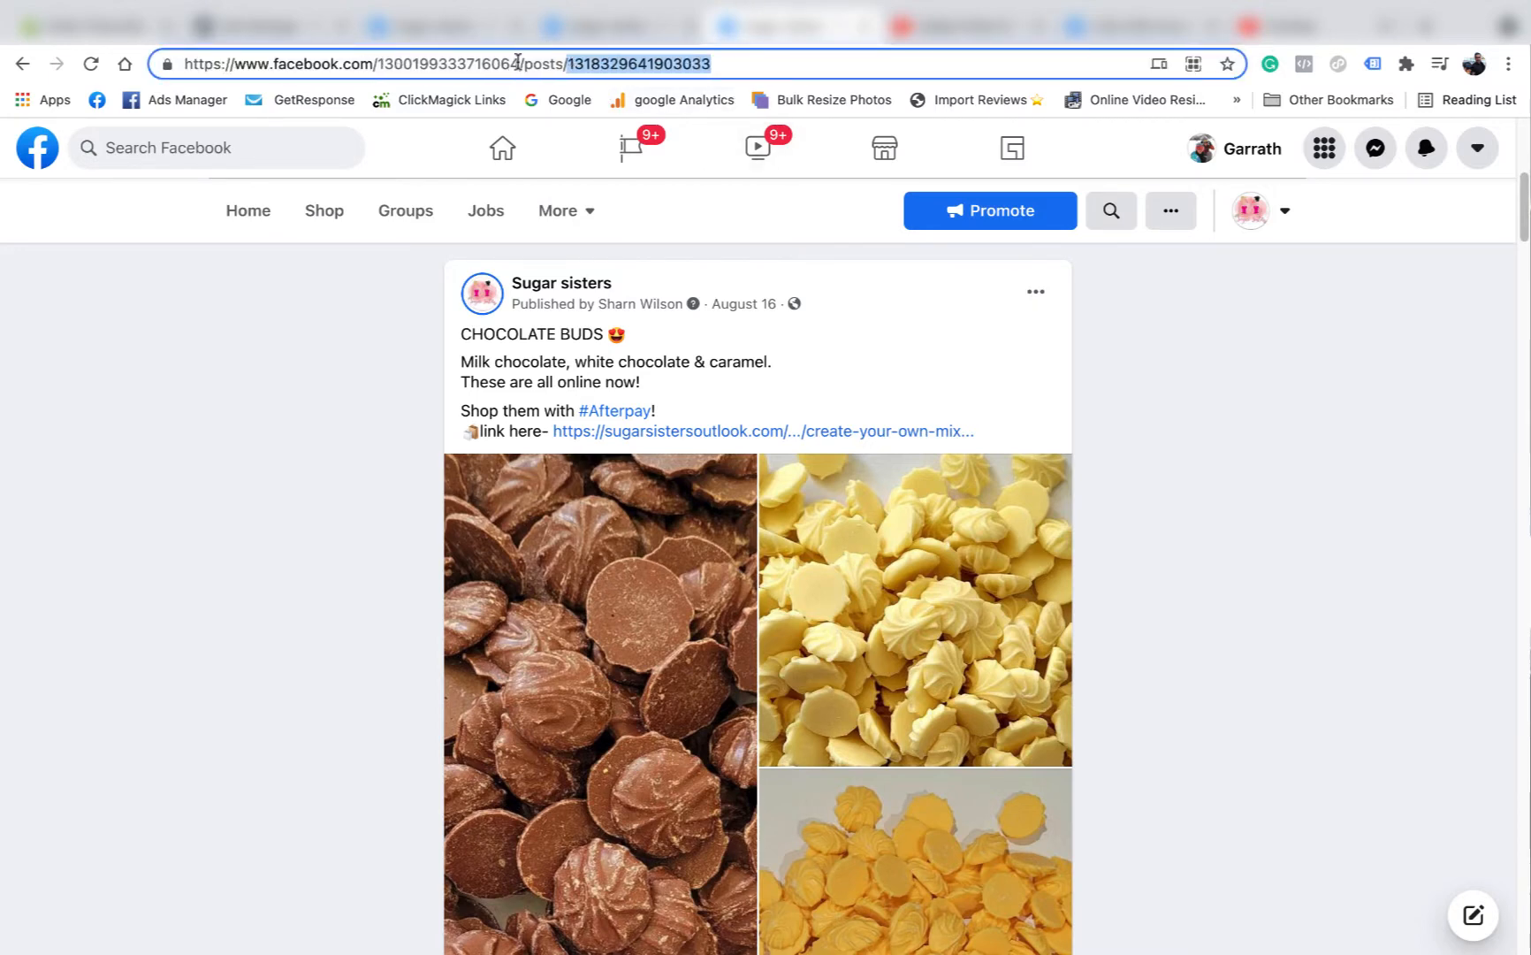
{"action": "right_click", "coordinate": [622, 66]}
{"action": "left_click", "coordinate": [697, 237]}
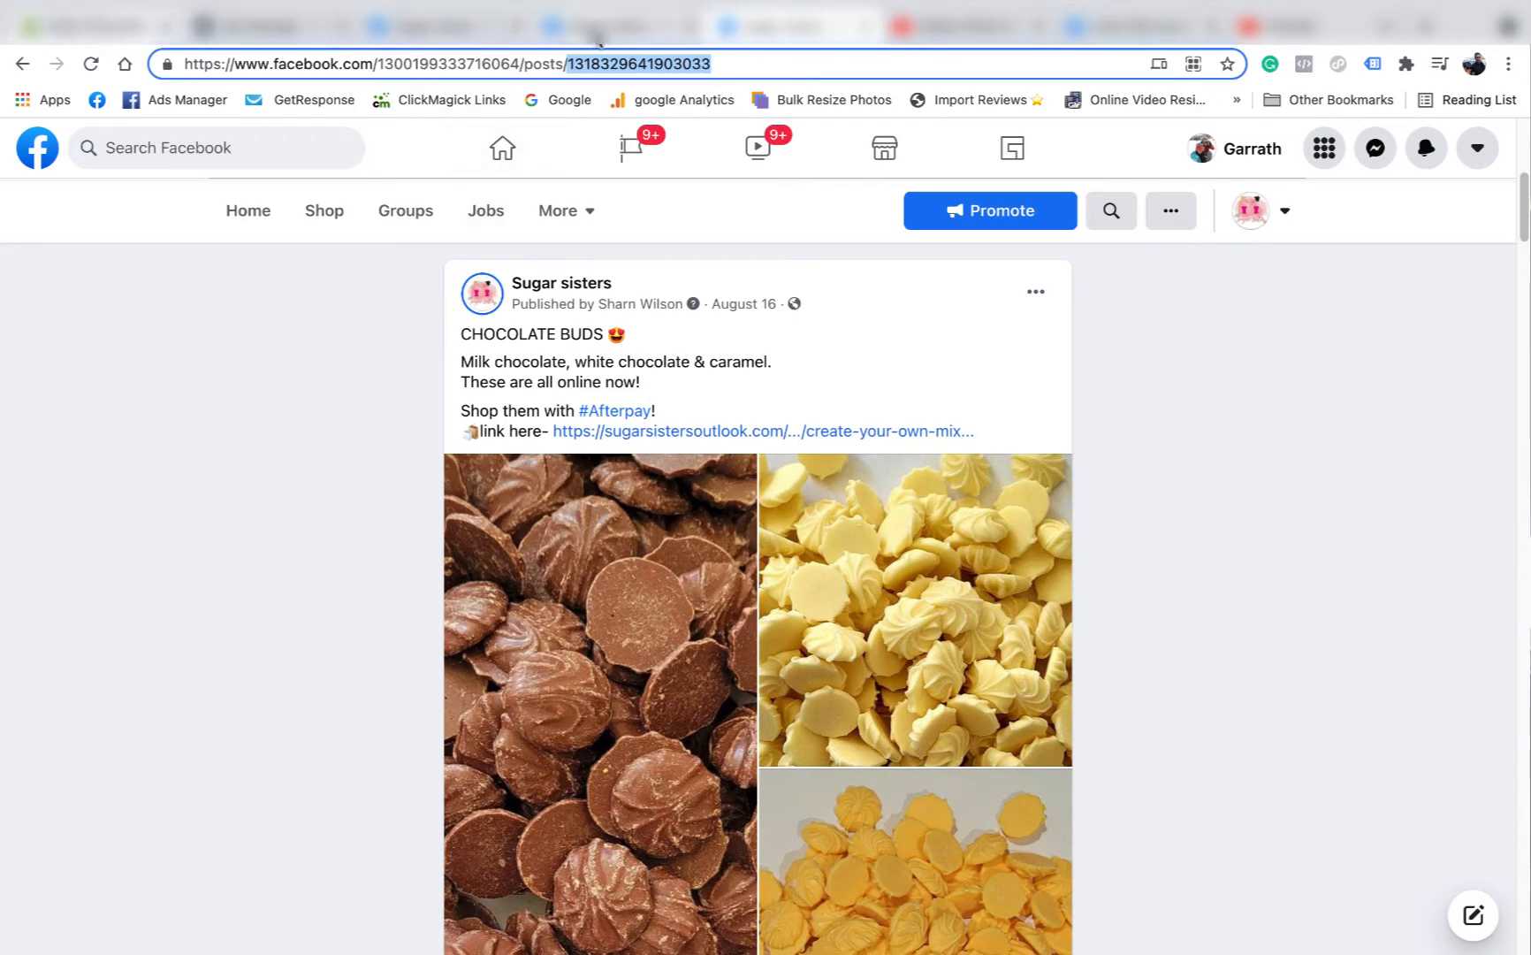
{"action": "left_click", "coordinate": [258, 29]}
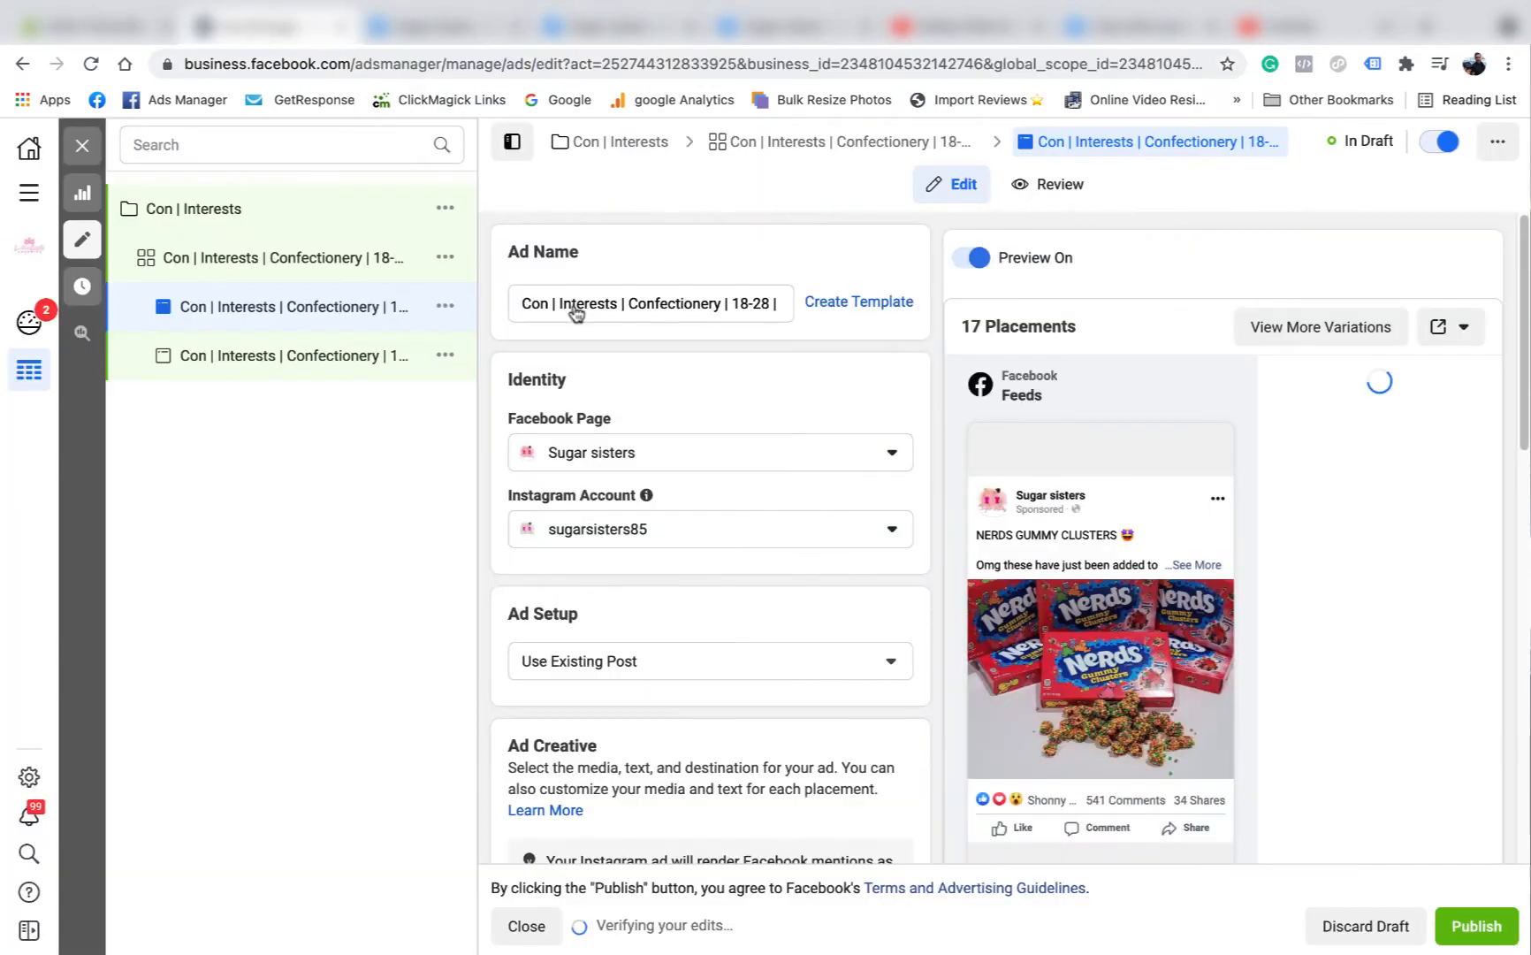
Rename the duplicated ad by replacing "Nerds - Copy" with "Choc buds" at the end of its name.
{"action": "left_click_drag", "start_coordinate": [786, 299], "coordinate": [800, 305]}
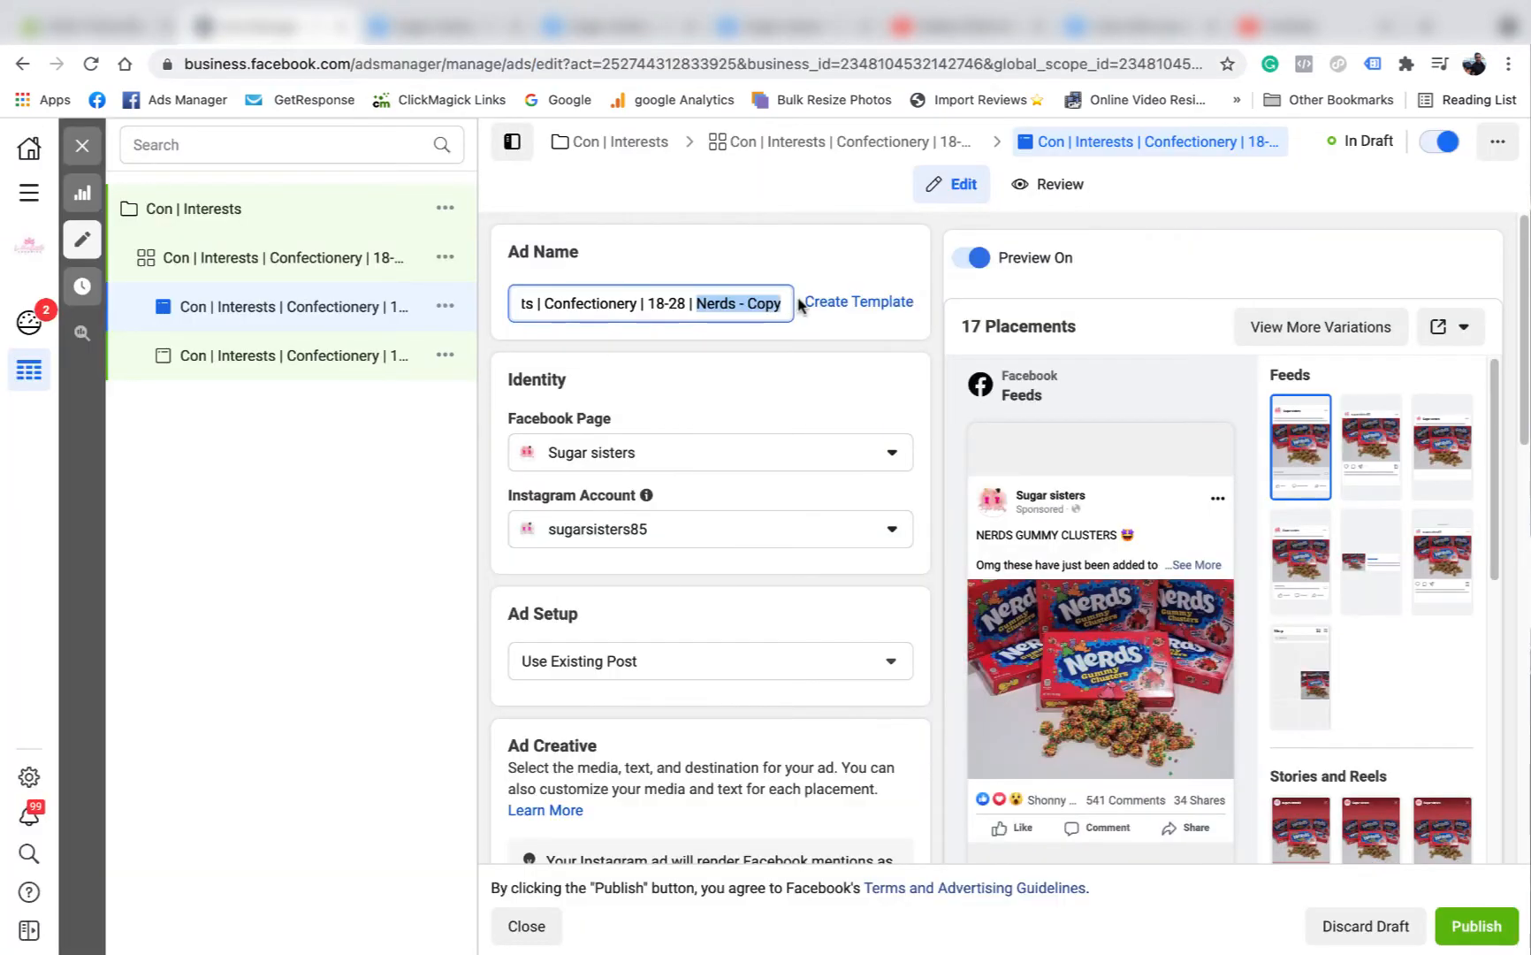
{"action": "type", "text": "Ch"}
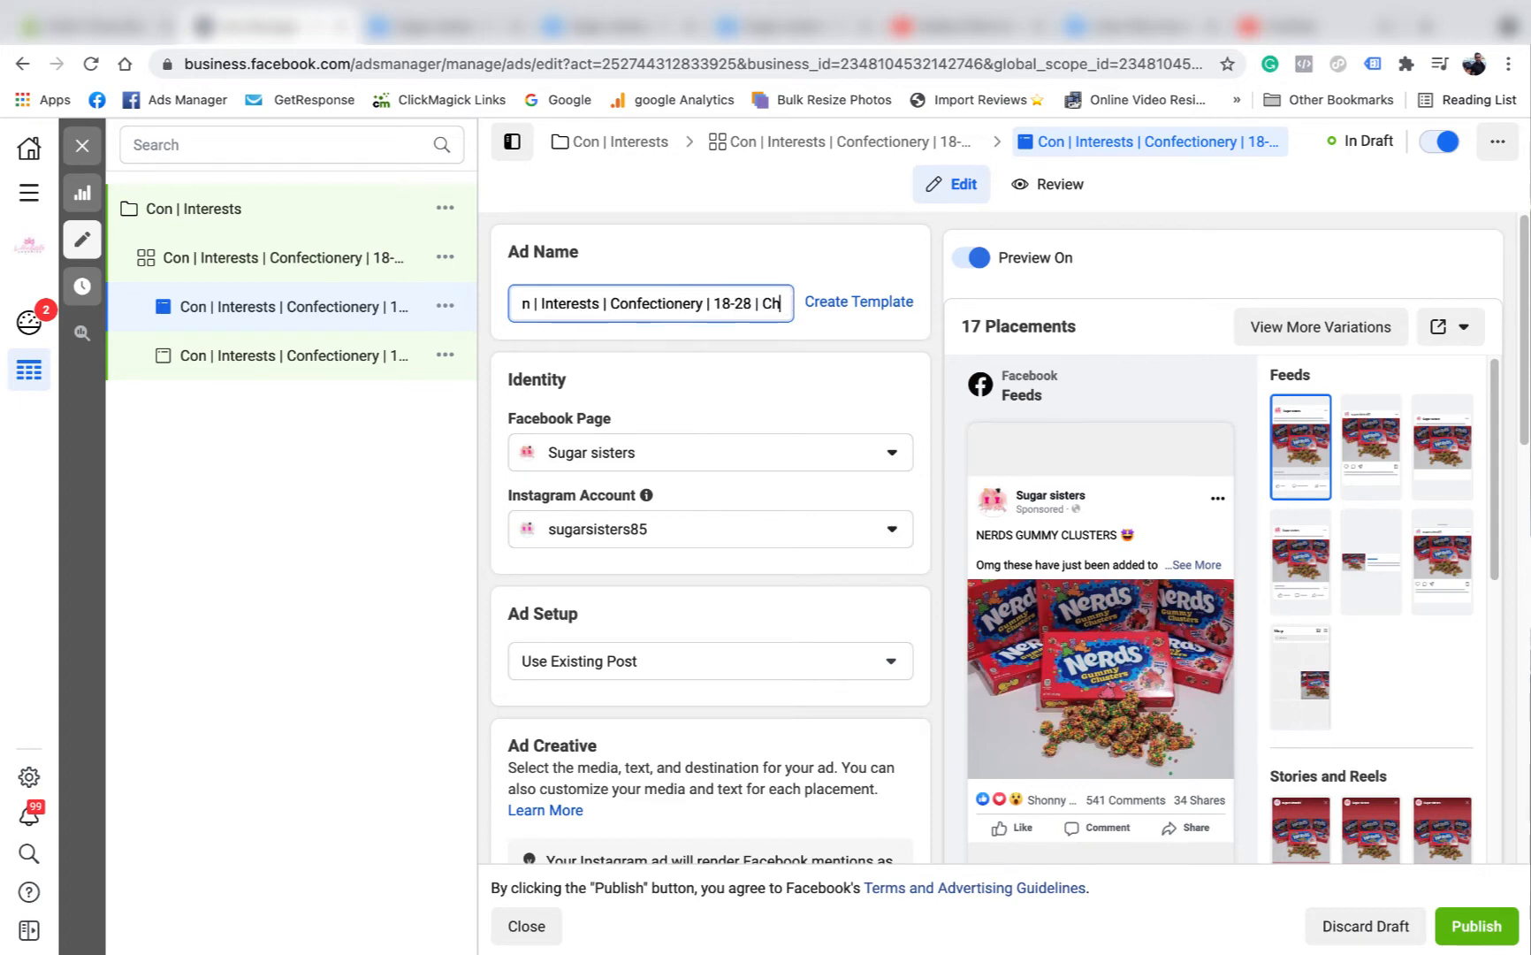
{"action": "type", "text": "oc buds"}
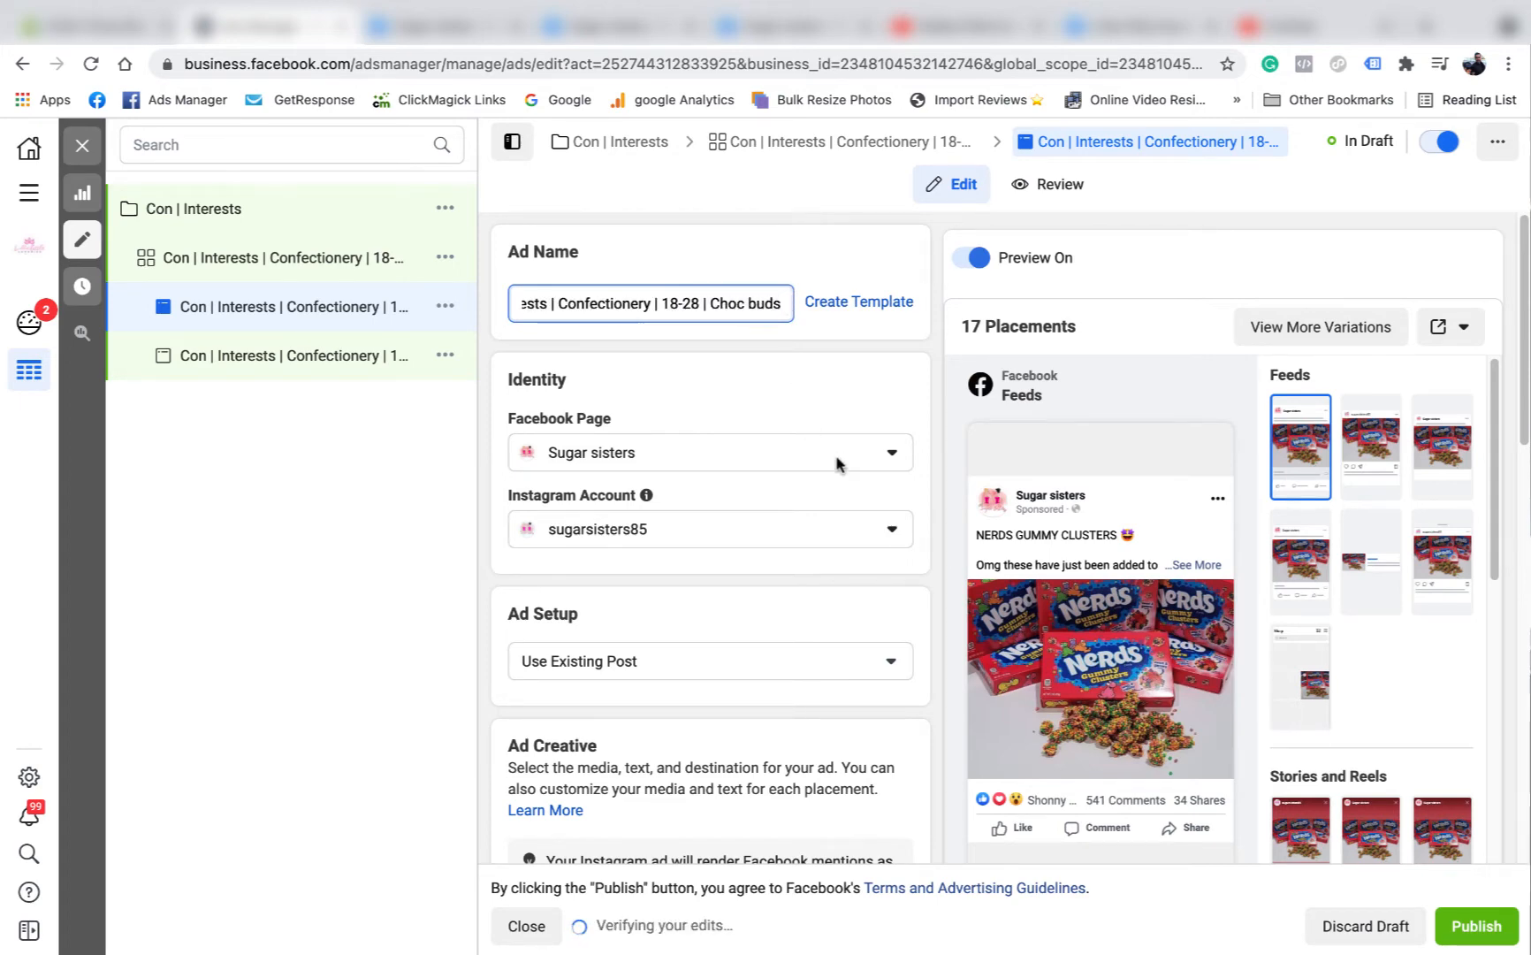
{"action": "scroll", "coordinate": [838, 463], "scroll_direction": "down", "scroll_amount": 6}
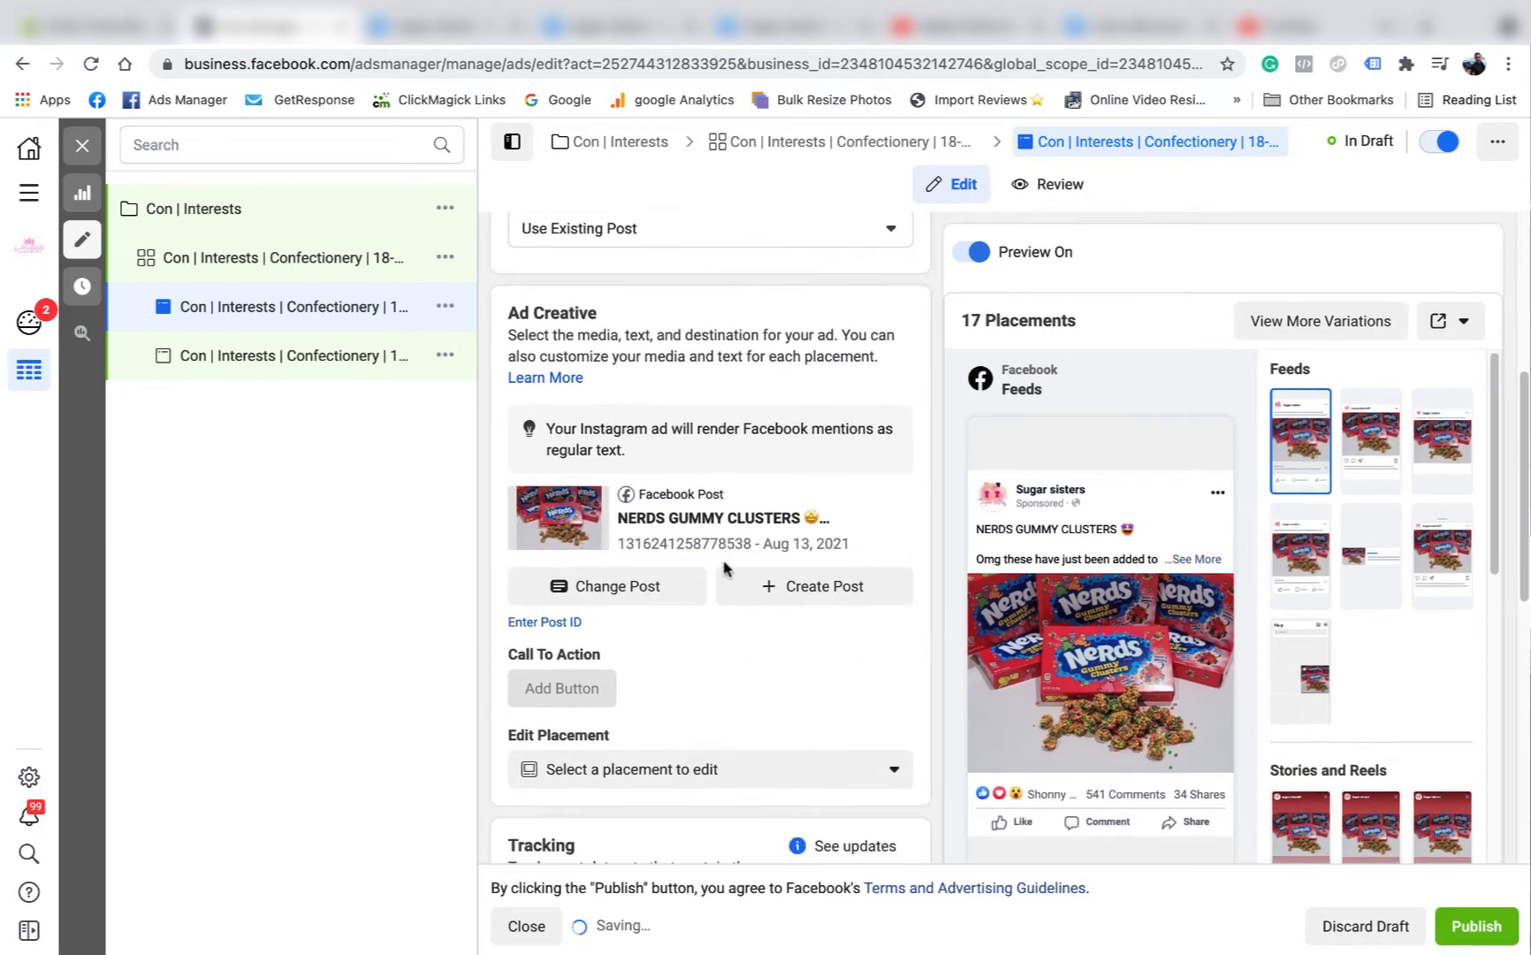
{"action": "left_click", "coordinate": [533, 454]}
{"action": "left_click", "coordinate": [546, 459]}
{"action": "right_click", "coordinate": [549, 456]}
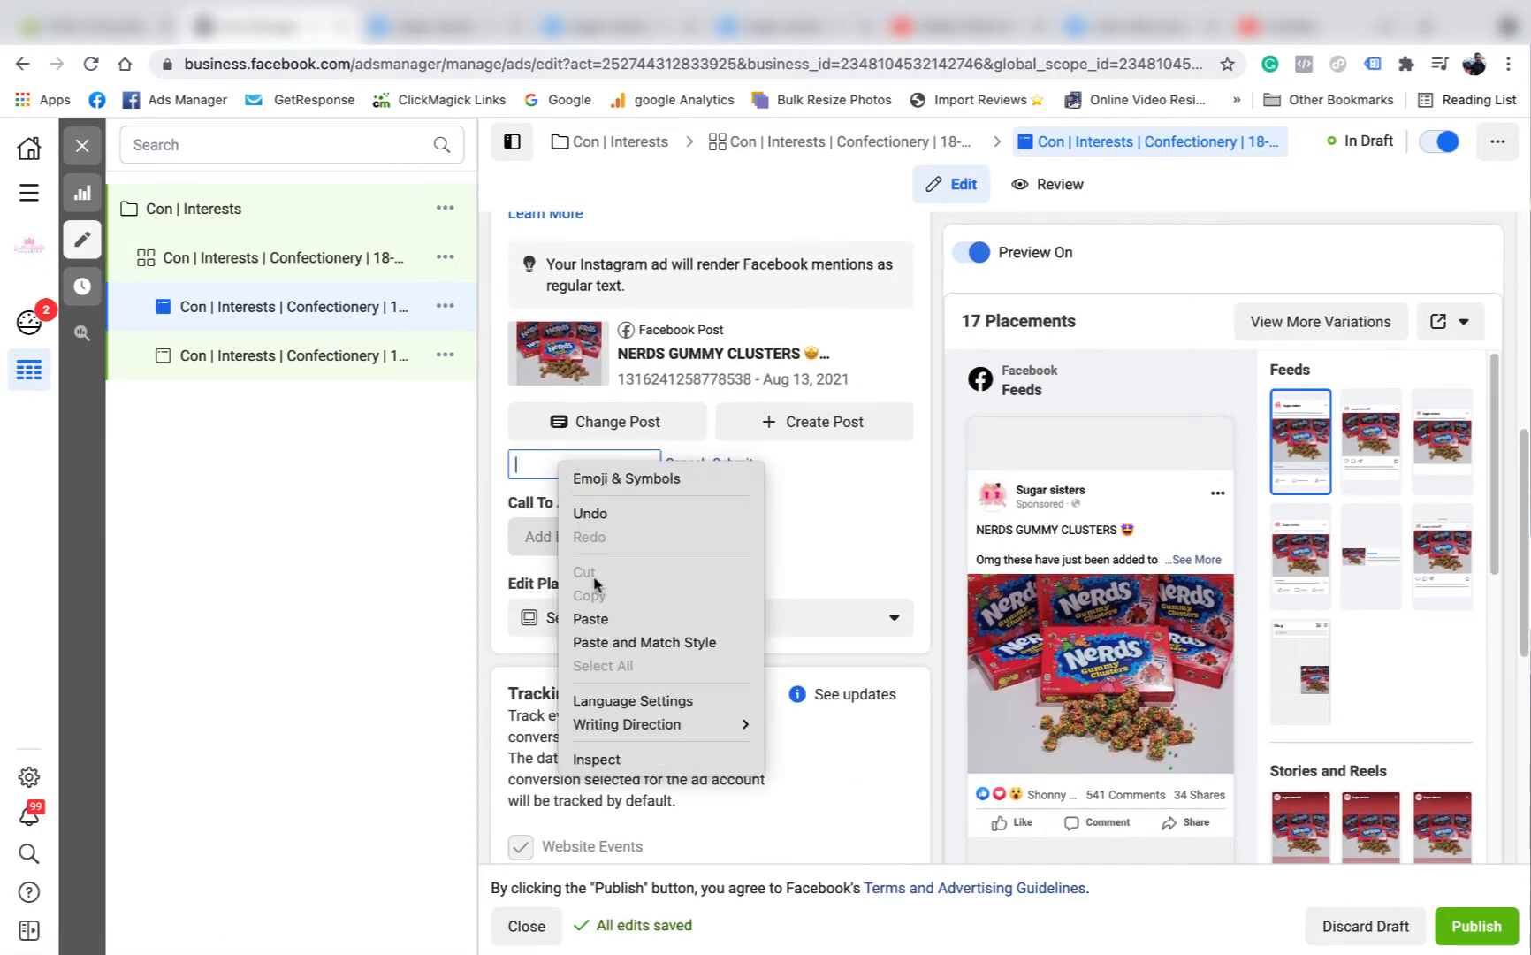
{"action": "left_click", "coordinate": [601, 618]}
{"action": "left_click", "coordinate": [732, 463]}
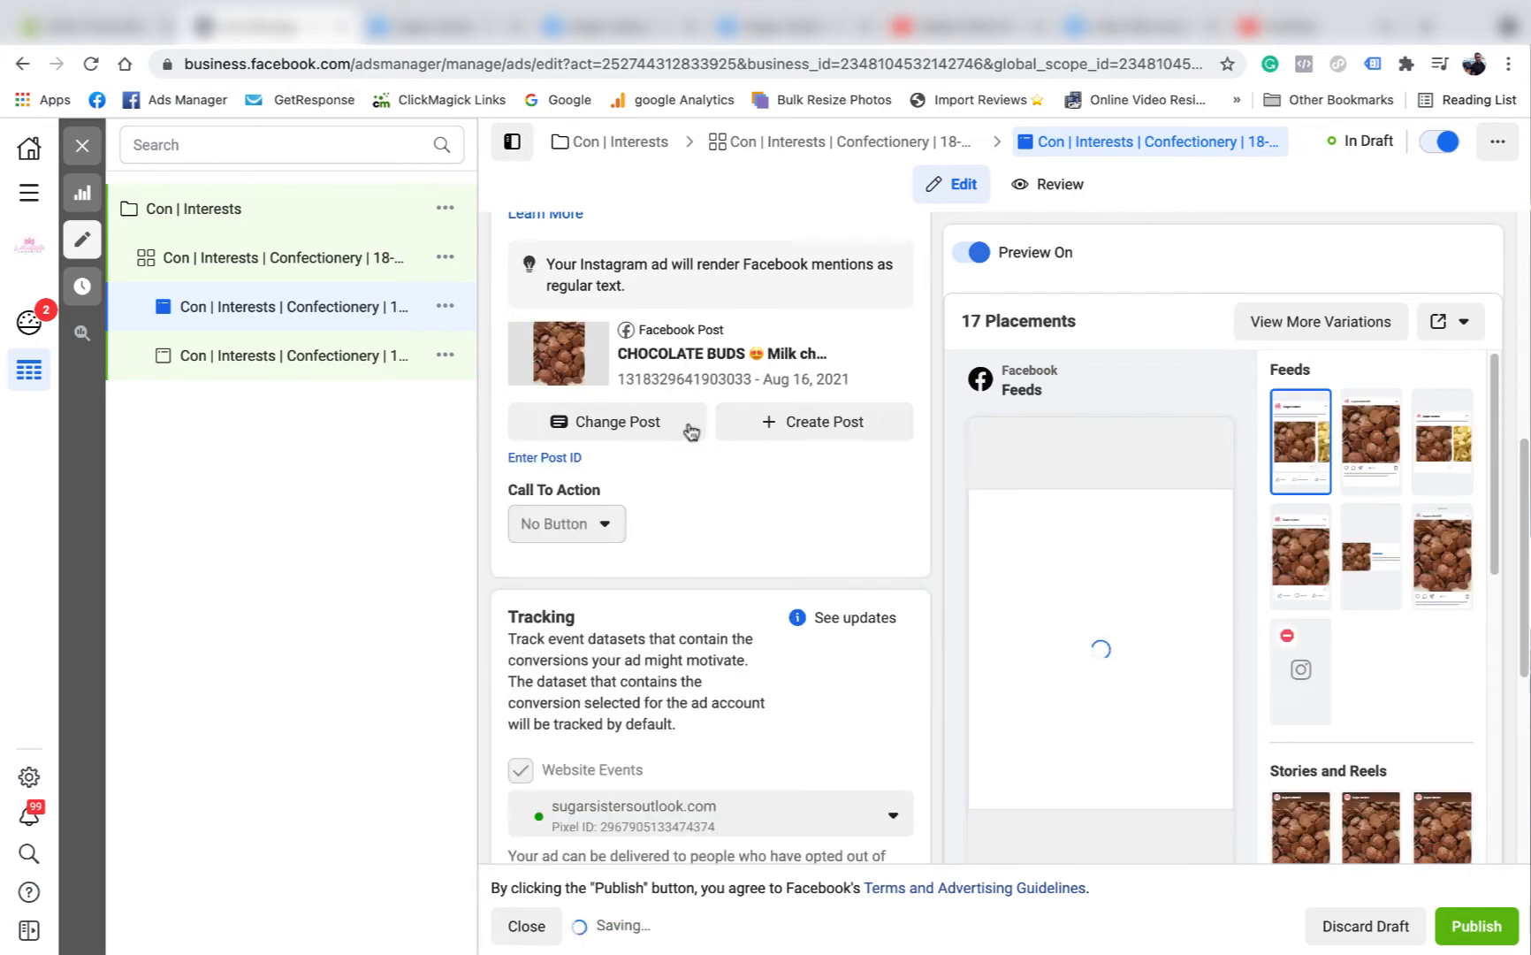
{"action": "scroll", "coordinate": [807, 489], "scroll_direction": "down", "scroll_amount": 5}
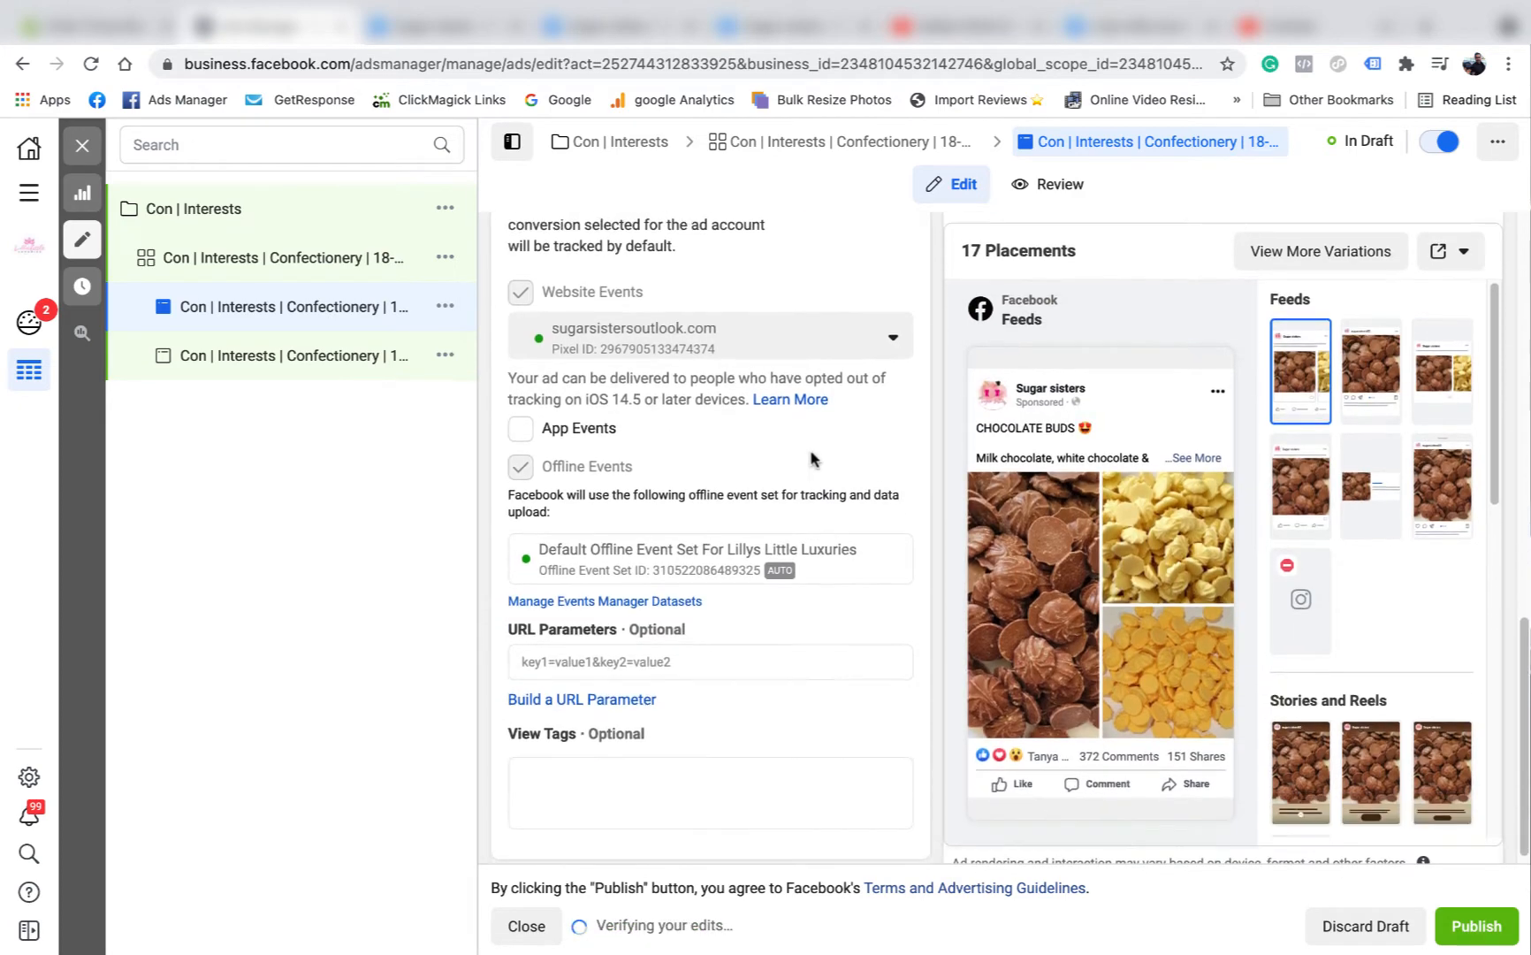
Duplicate the "Con | Interests | Confectionery | 18-28" ad set and remove the "- Copy" suffix from the duplicate's name.
{"action": "left_click", "coordinate": [82, 145]}
{"action": "left_click", "coordinate": [544, 249]}
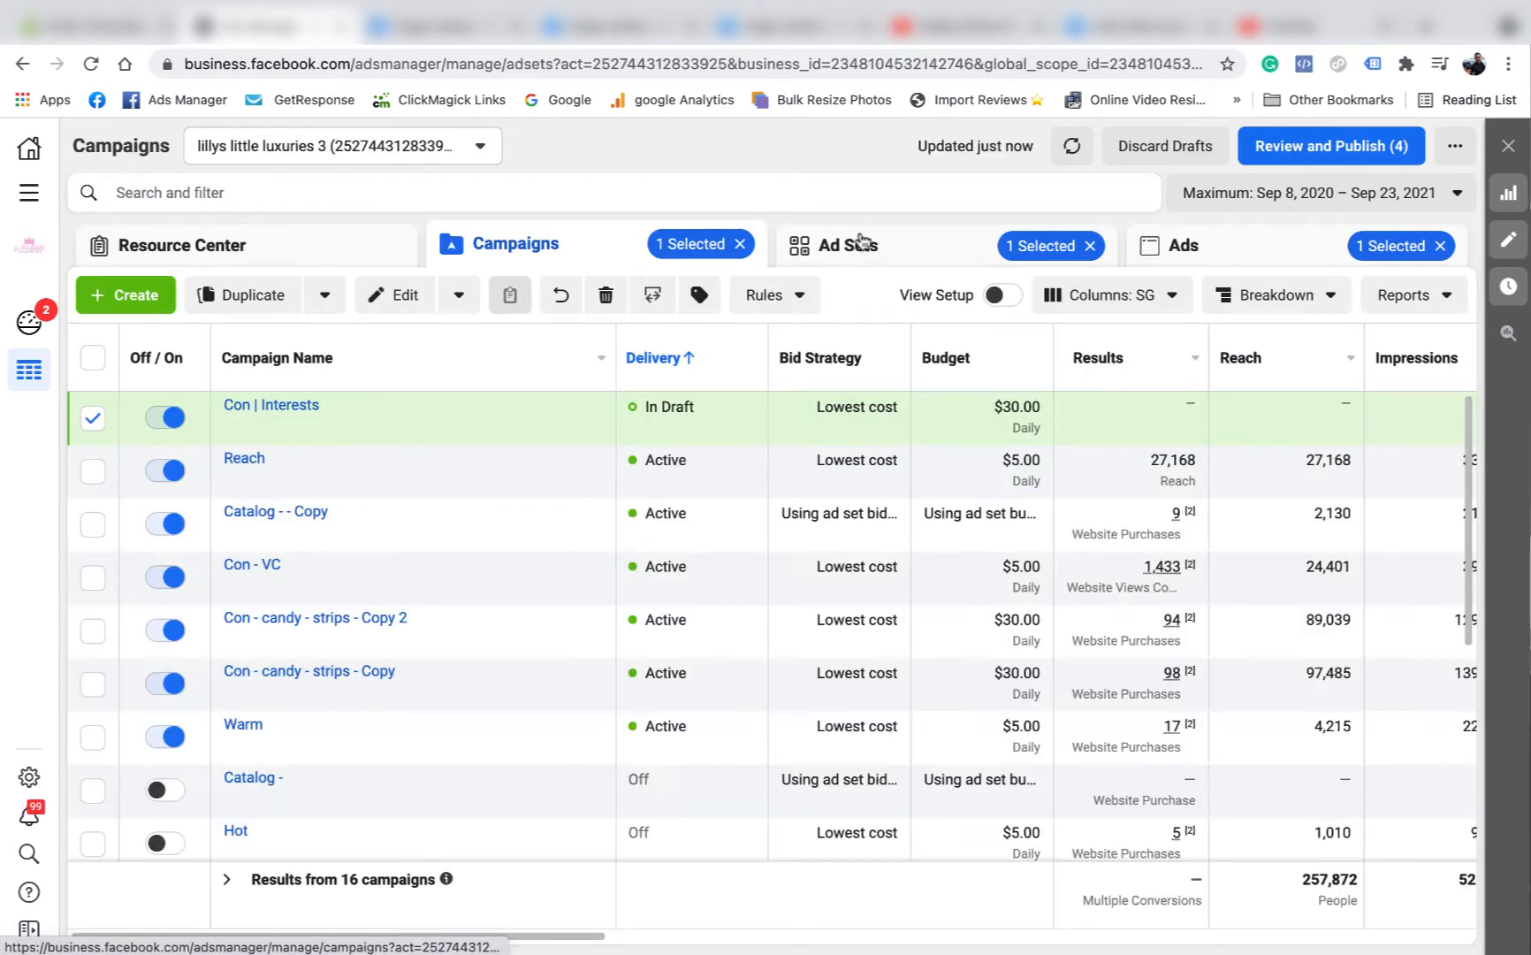
{"action": "left_click", "coordinate": [833, 264]}
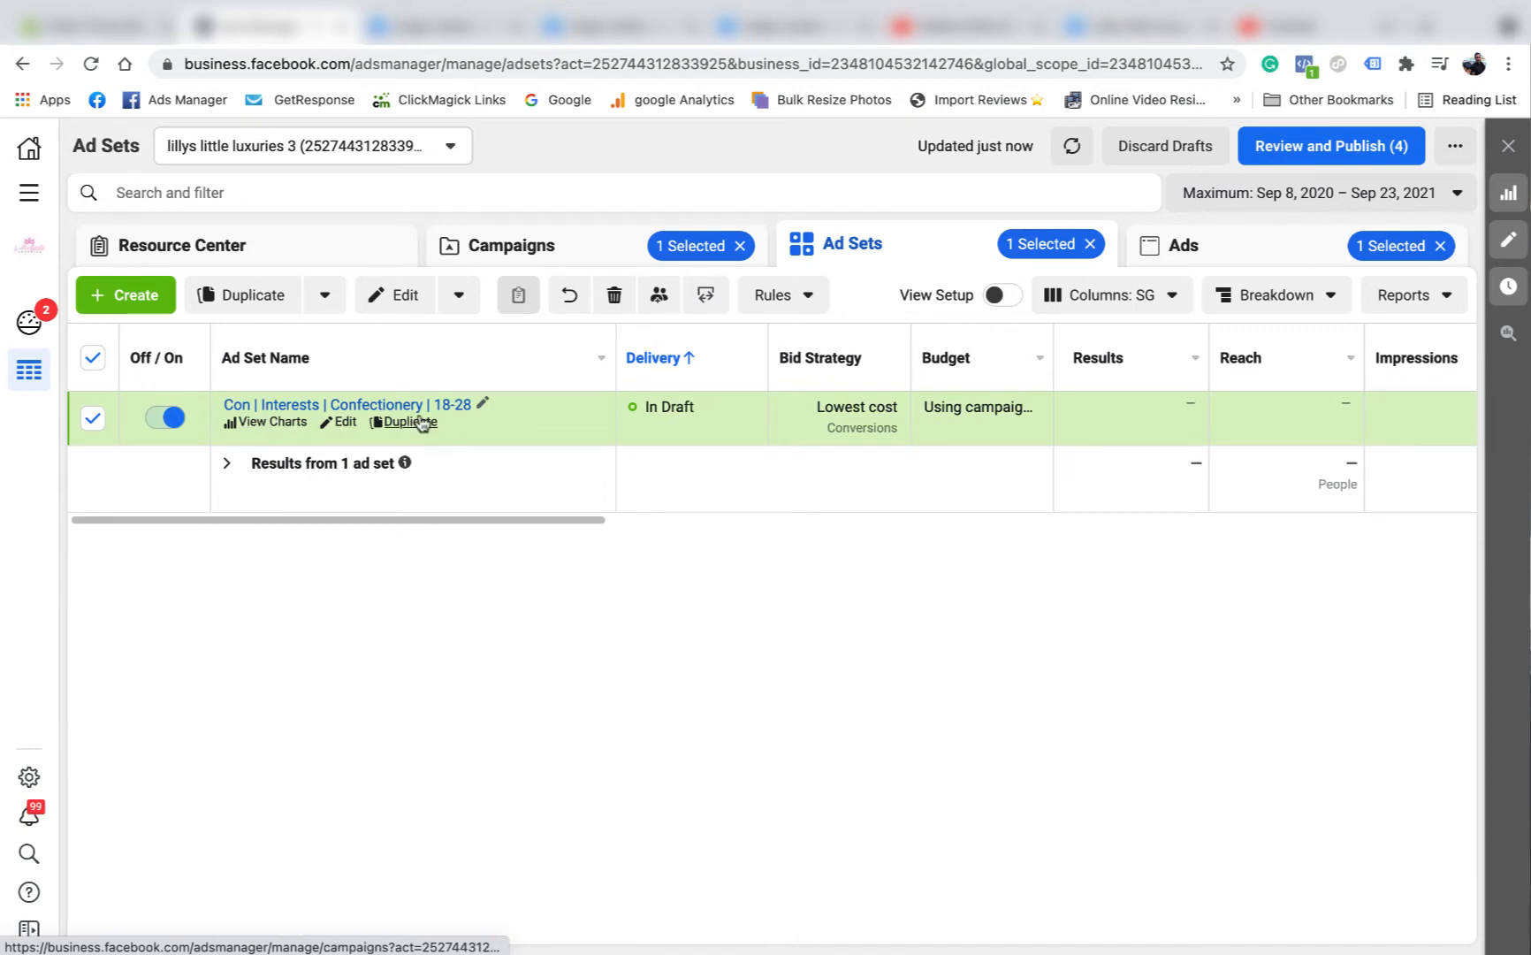
{"action": "left_click", "coordinate": [1238, 259]}
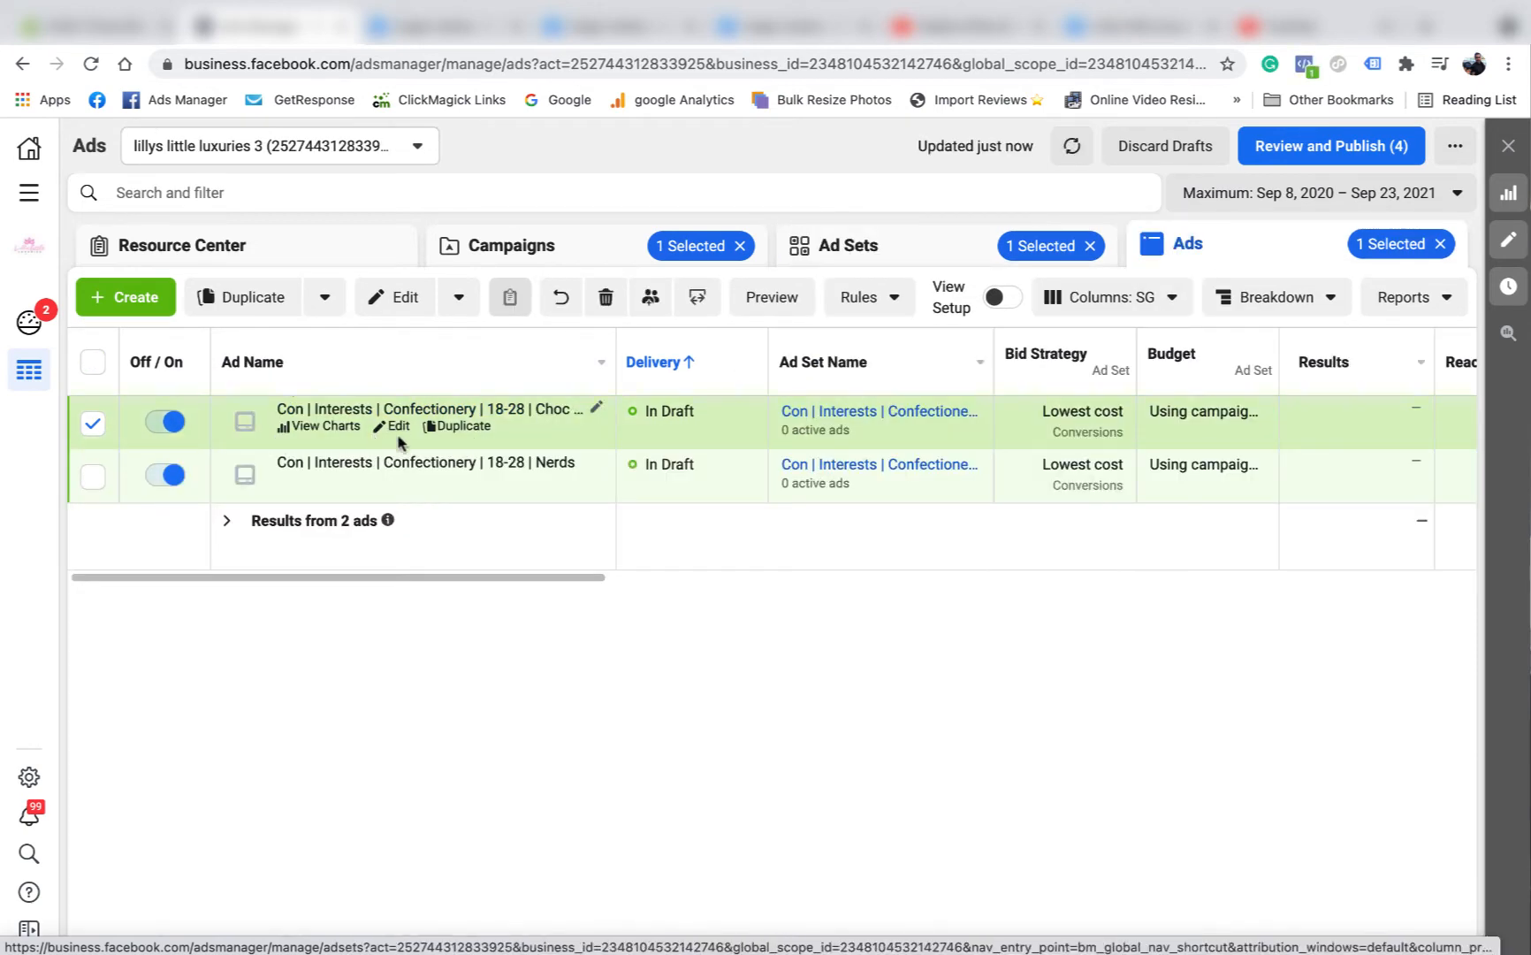
{"action": "left_click", "coordinate": [923, 245]}
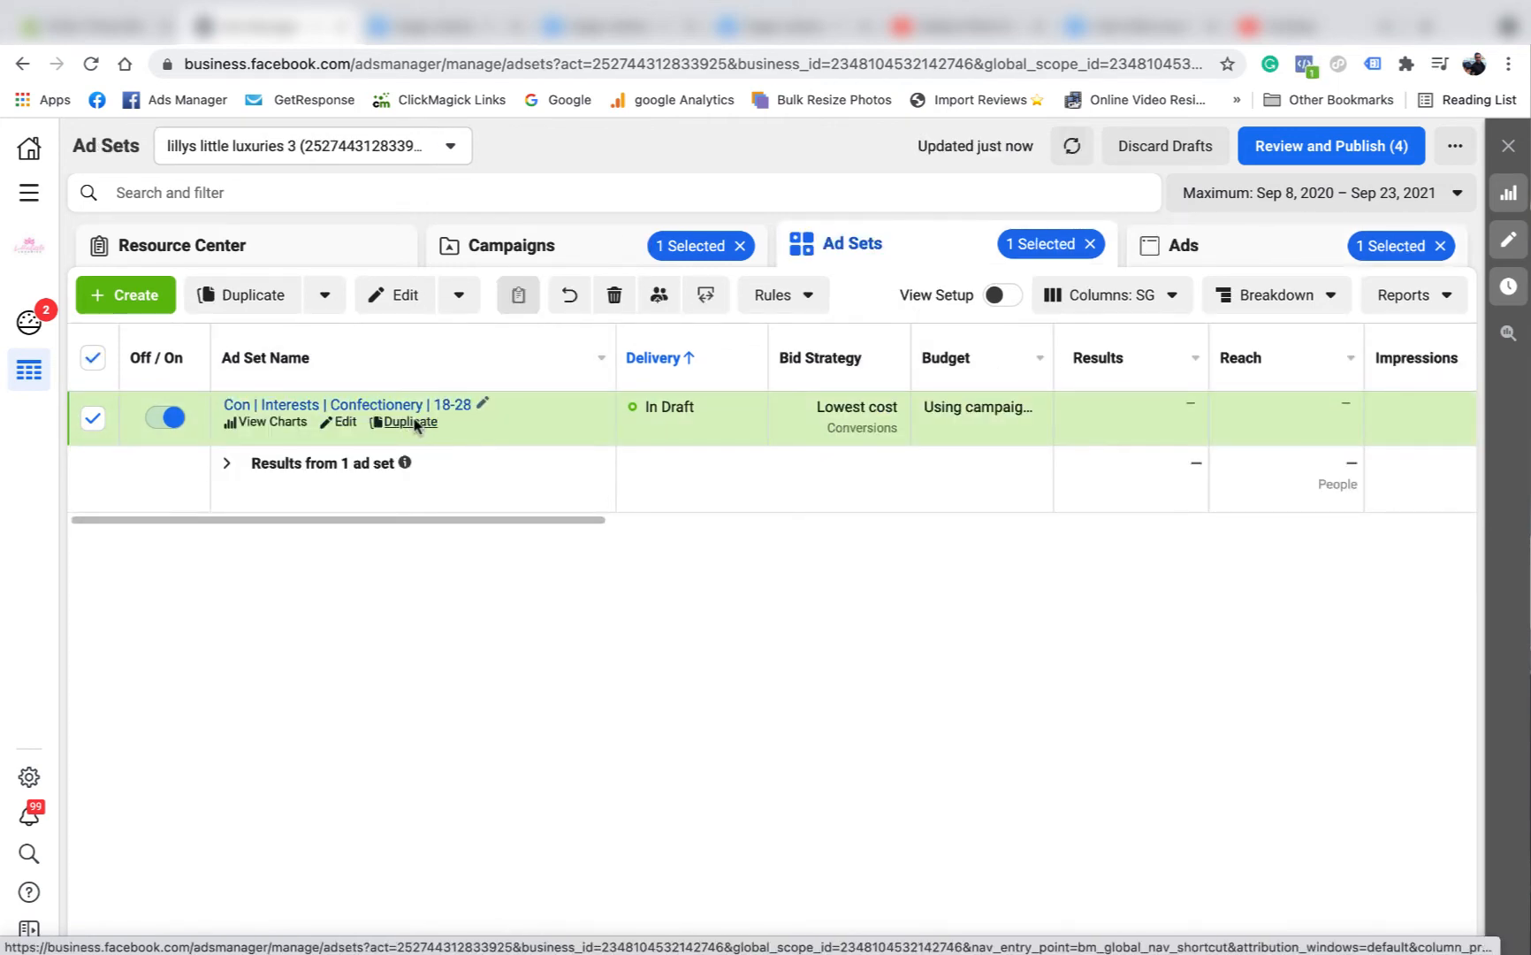
{"action": "left_click", "coordinate": [414, 422]}
{"action": "left_click", "coordinate": [1024, 726]}
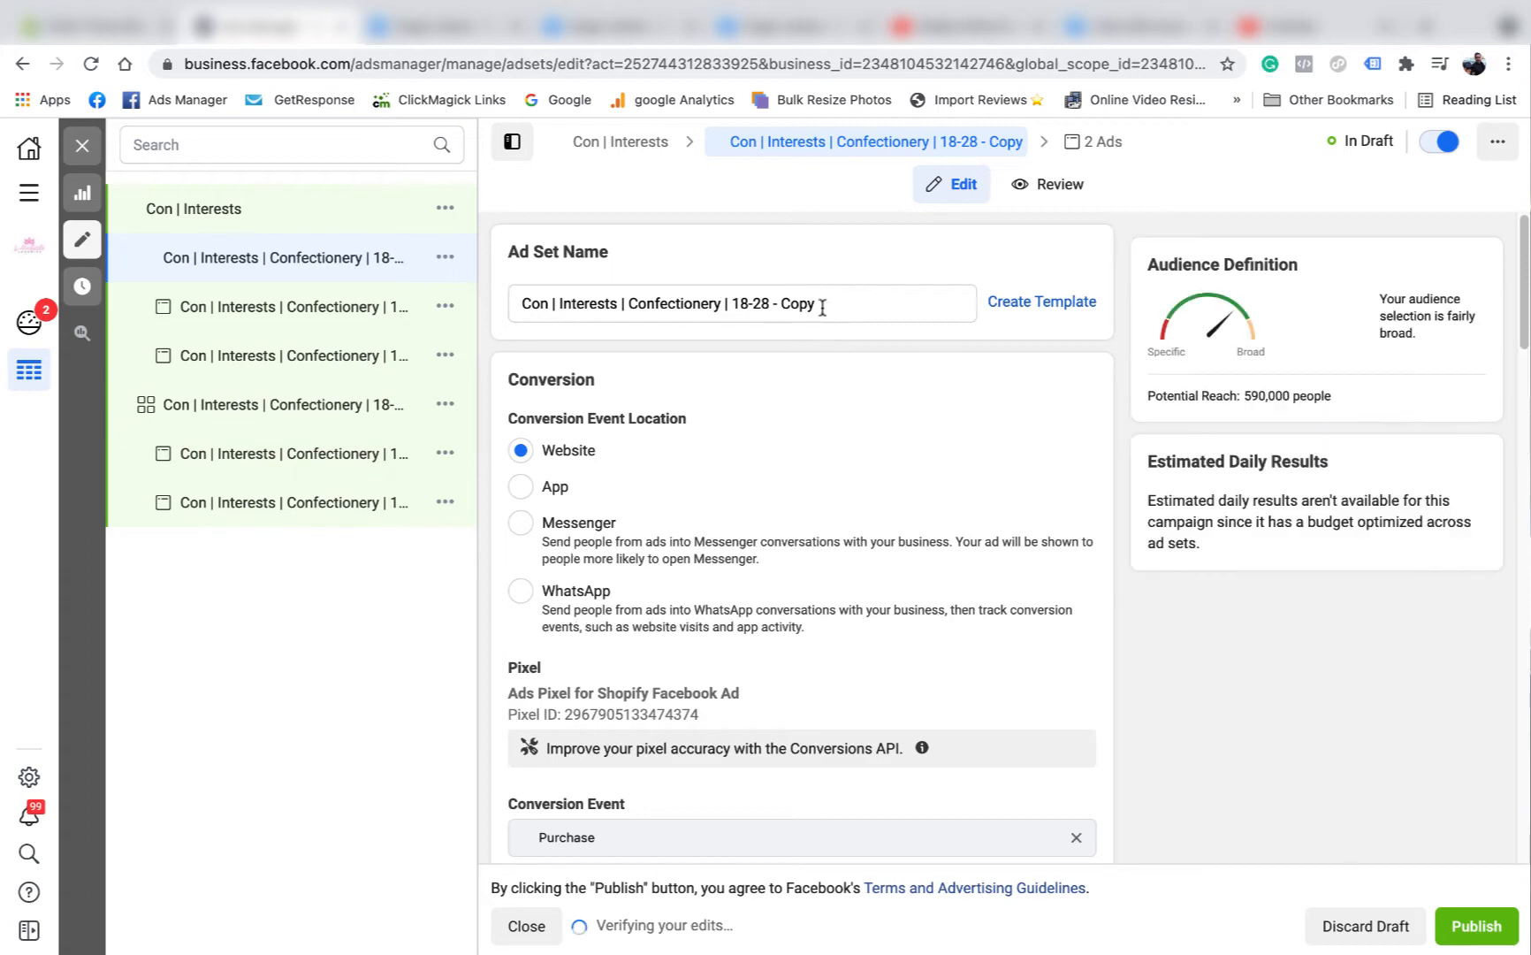
{"action": "left_click_drag", "start_coordinate": [816, 304], "coordinate": [772, 302]}
{"action": "key", "text": "BackSpace"}
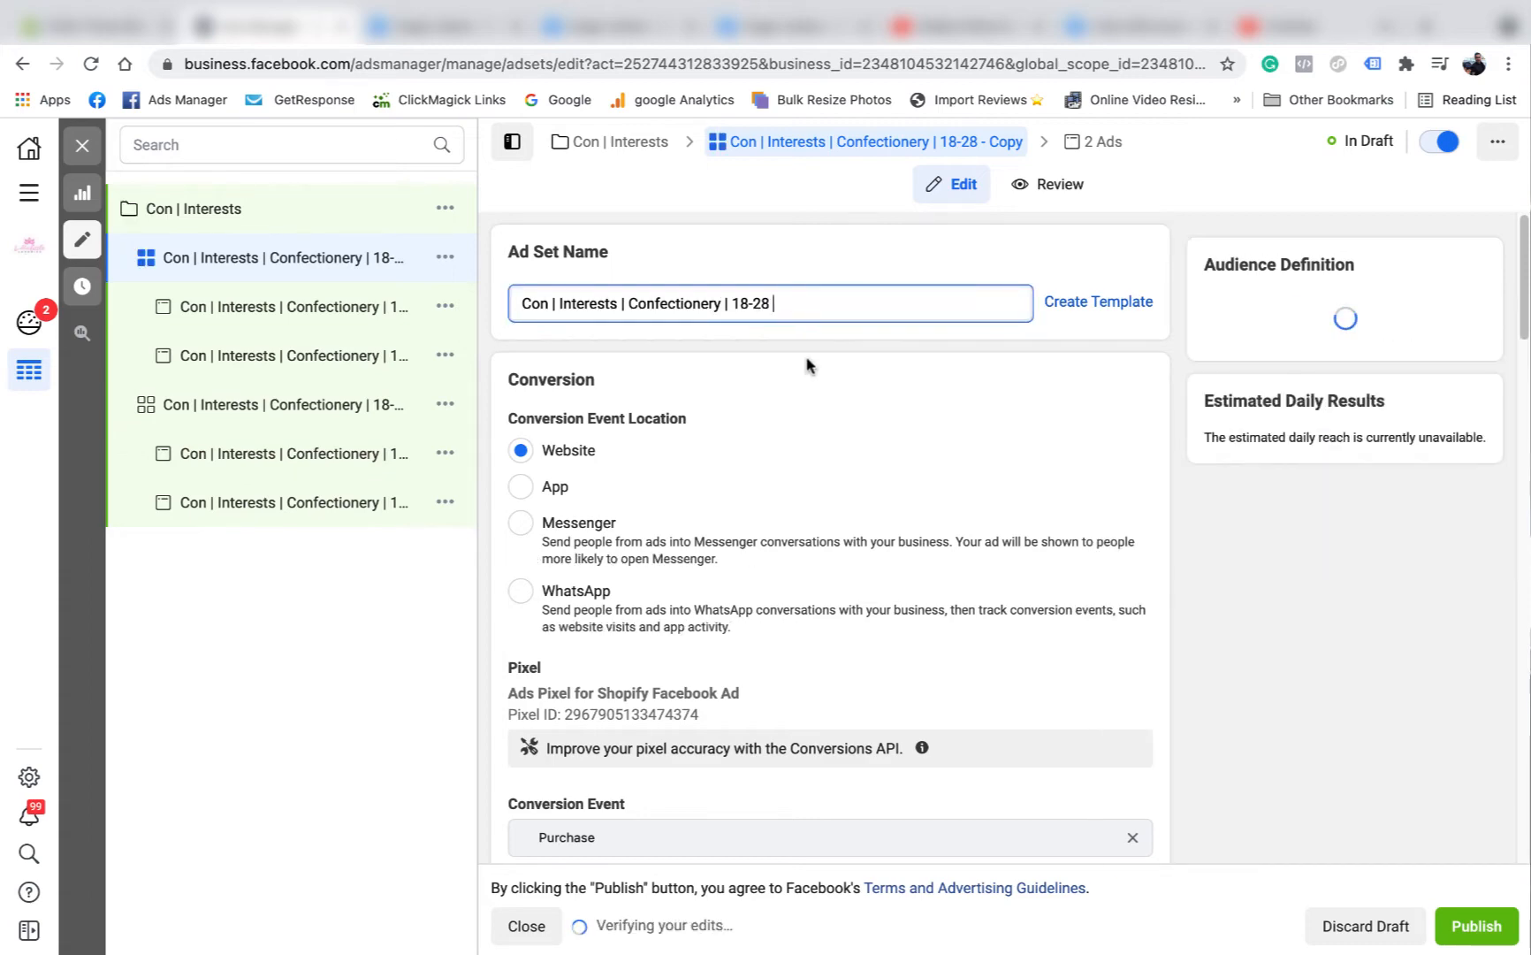
Turn off detailed targeting expansion in the duplicated ad set's audience.
{"action": "scroll", "coordinate": [811, 416], "scroll_direction": "down", "scroll_amount": 15}
{"action": "scroll", "coordinate": [814, 476], "scroll_direction": "down", "scroll_amount": 2}
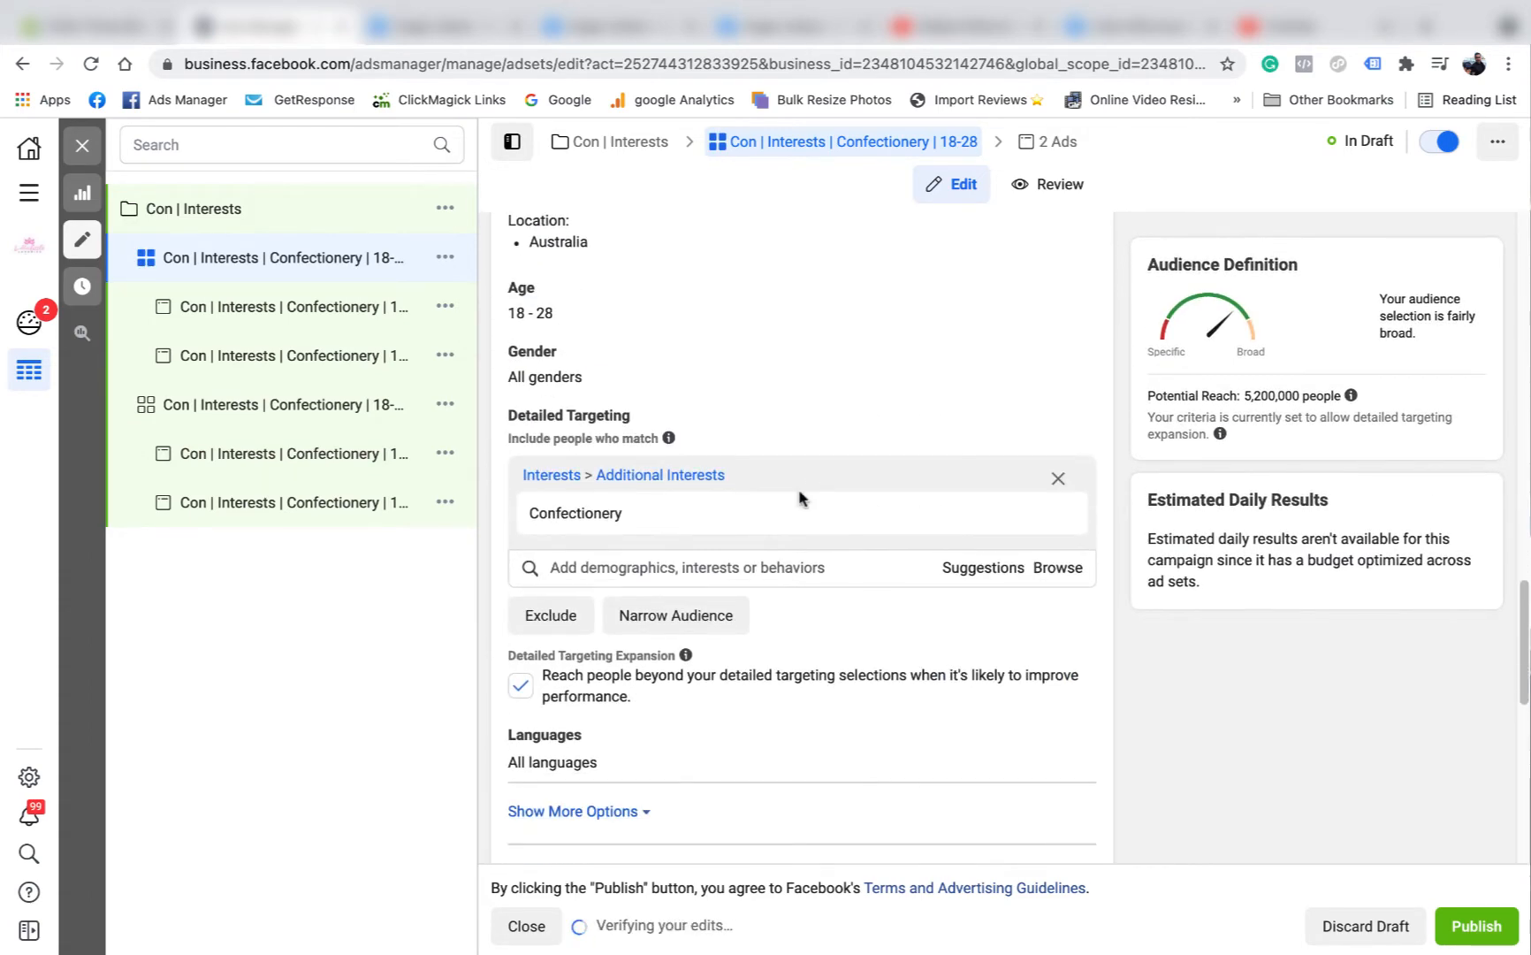
{"action": "left_click", "coordinate": [541, 689]}
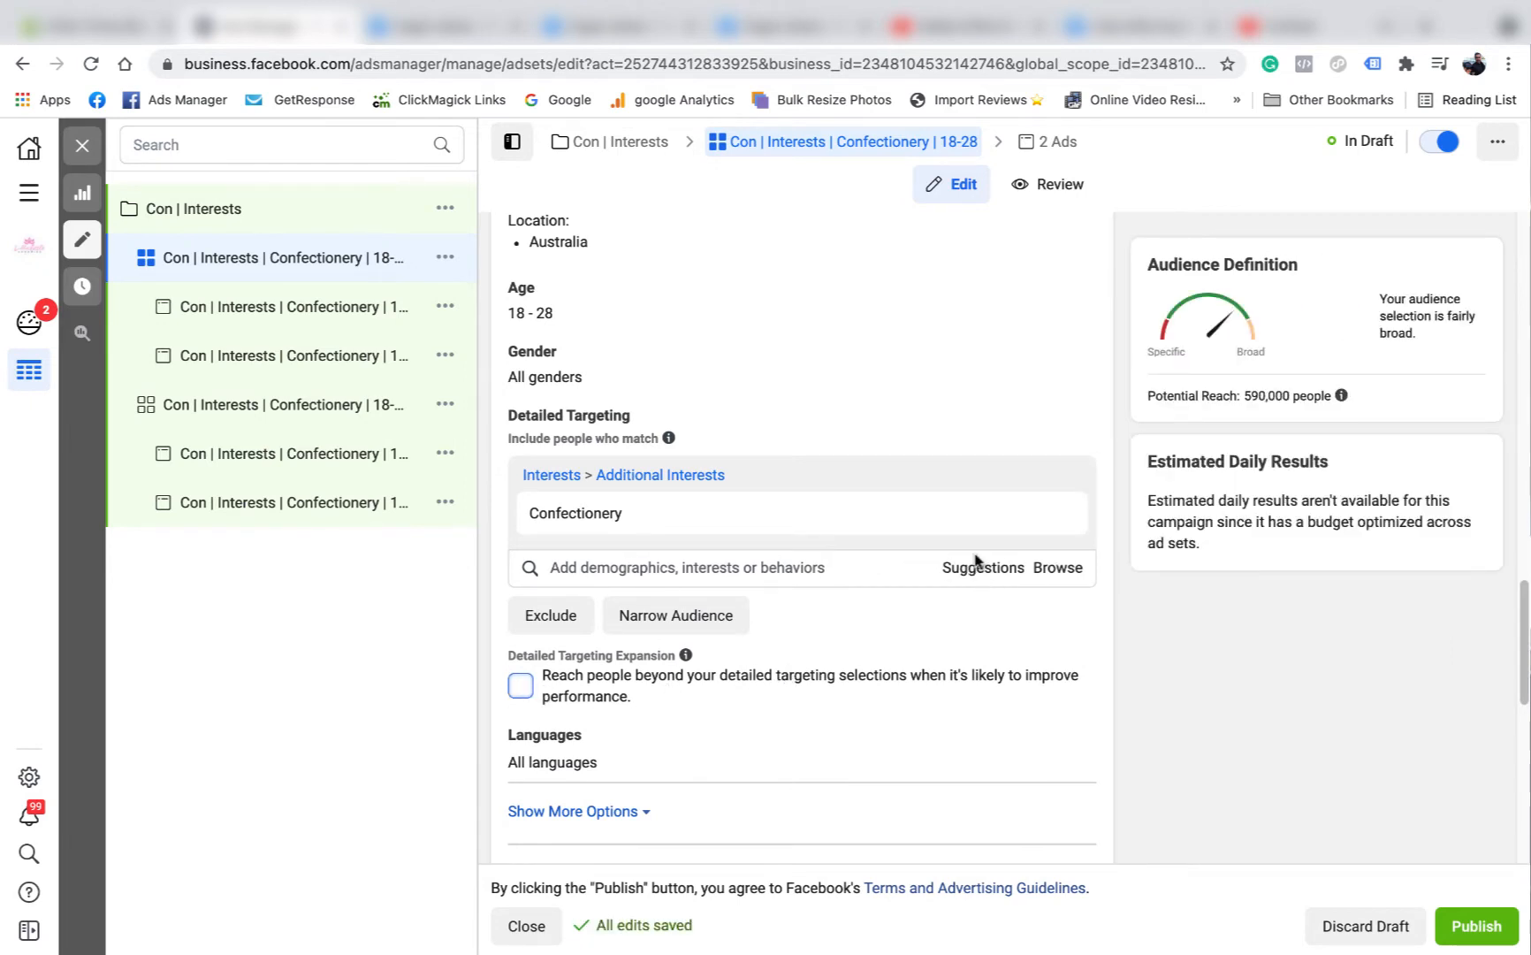
Replace the Confectionery interest with the suggested Desserts interest in the duplicated ad set's detailed targeting.
{"action": "mouse_move", "coordinate": [753, 522]}
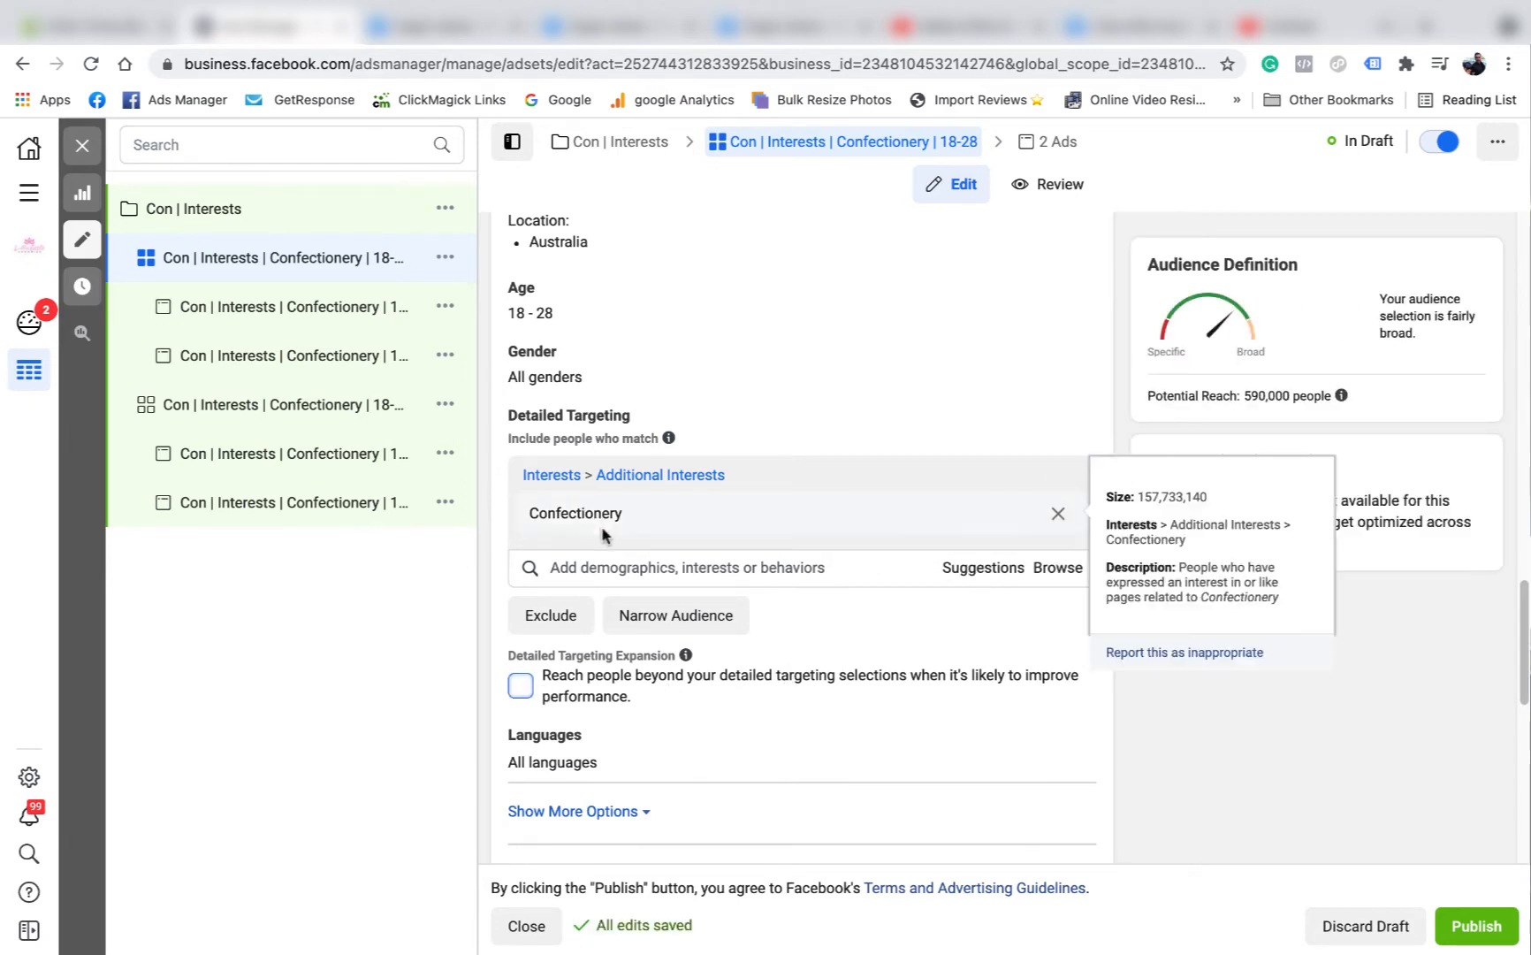
{"action": "left_click", "coordinate": [991, 570]}
{"action": "left_click", "coordinate": [625, 613]}
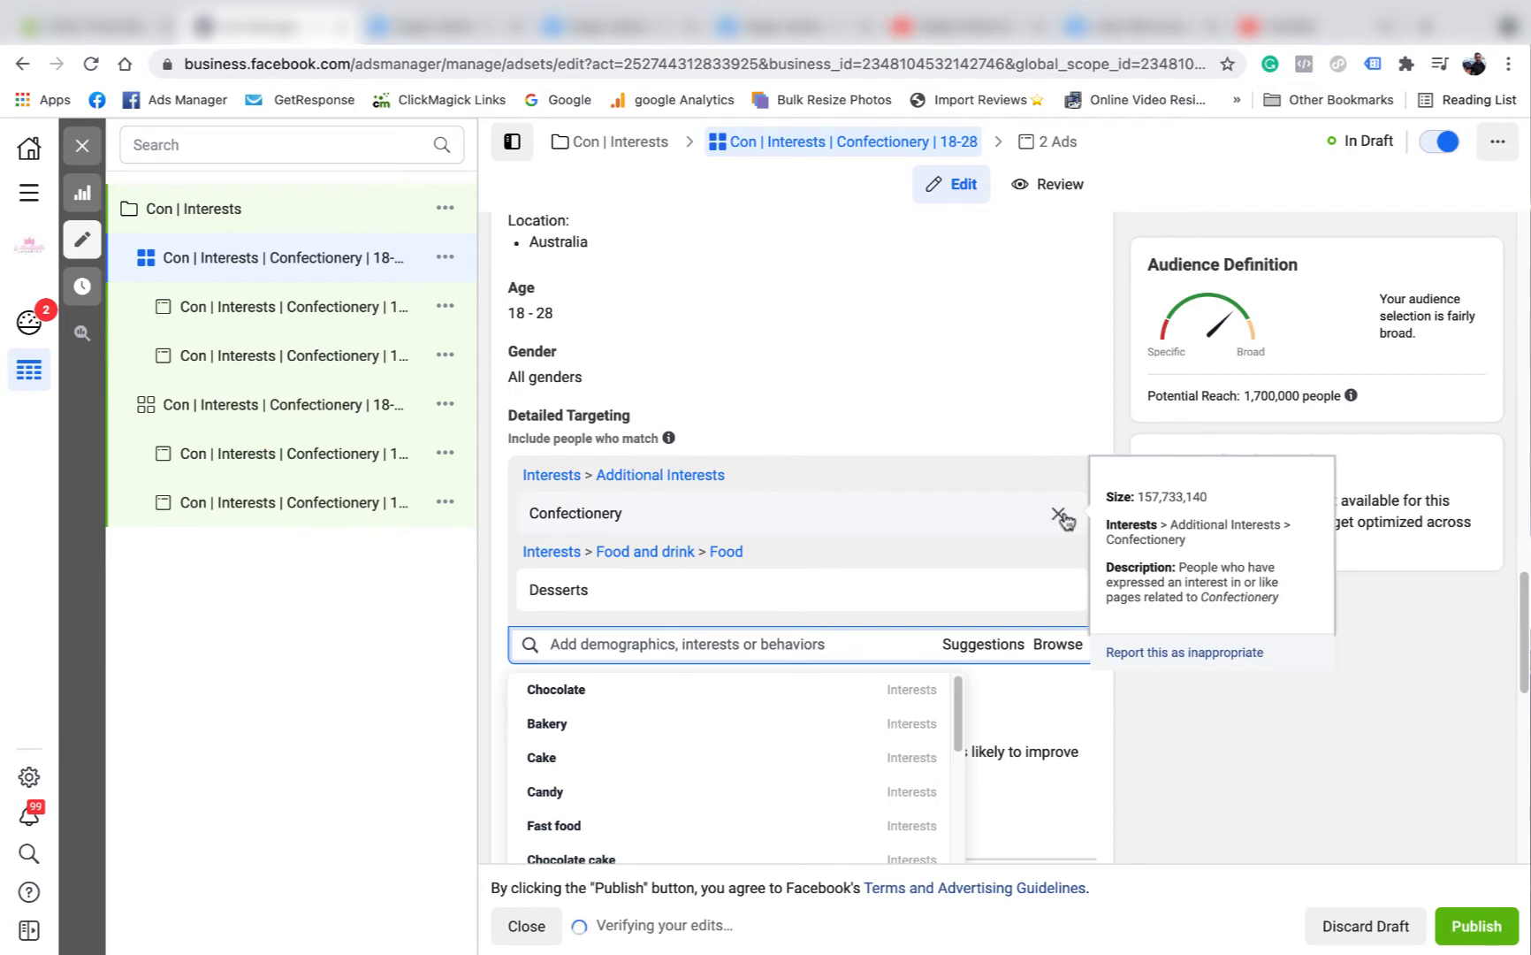
{"action": "left_click", "coordinate": [1057, 514]}
Copy the interest name "Desserts" and paste it over "Confectionery" so the ad set name reads "Con | Interests | Desserts | 18-28".
{"action": "left_click_drag", "start_coordinate": [588, 516], "coordinate": [523, 515]}
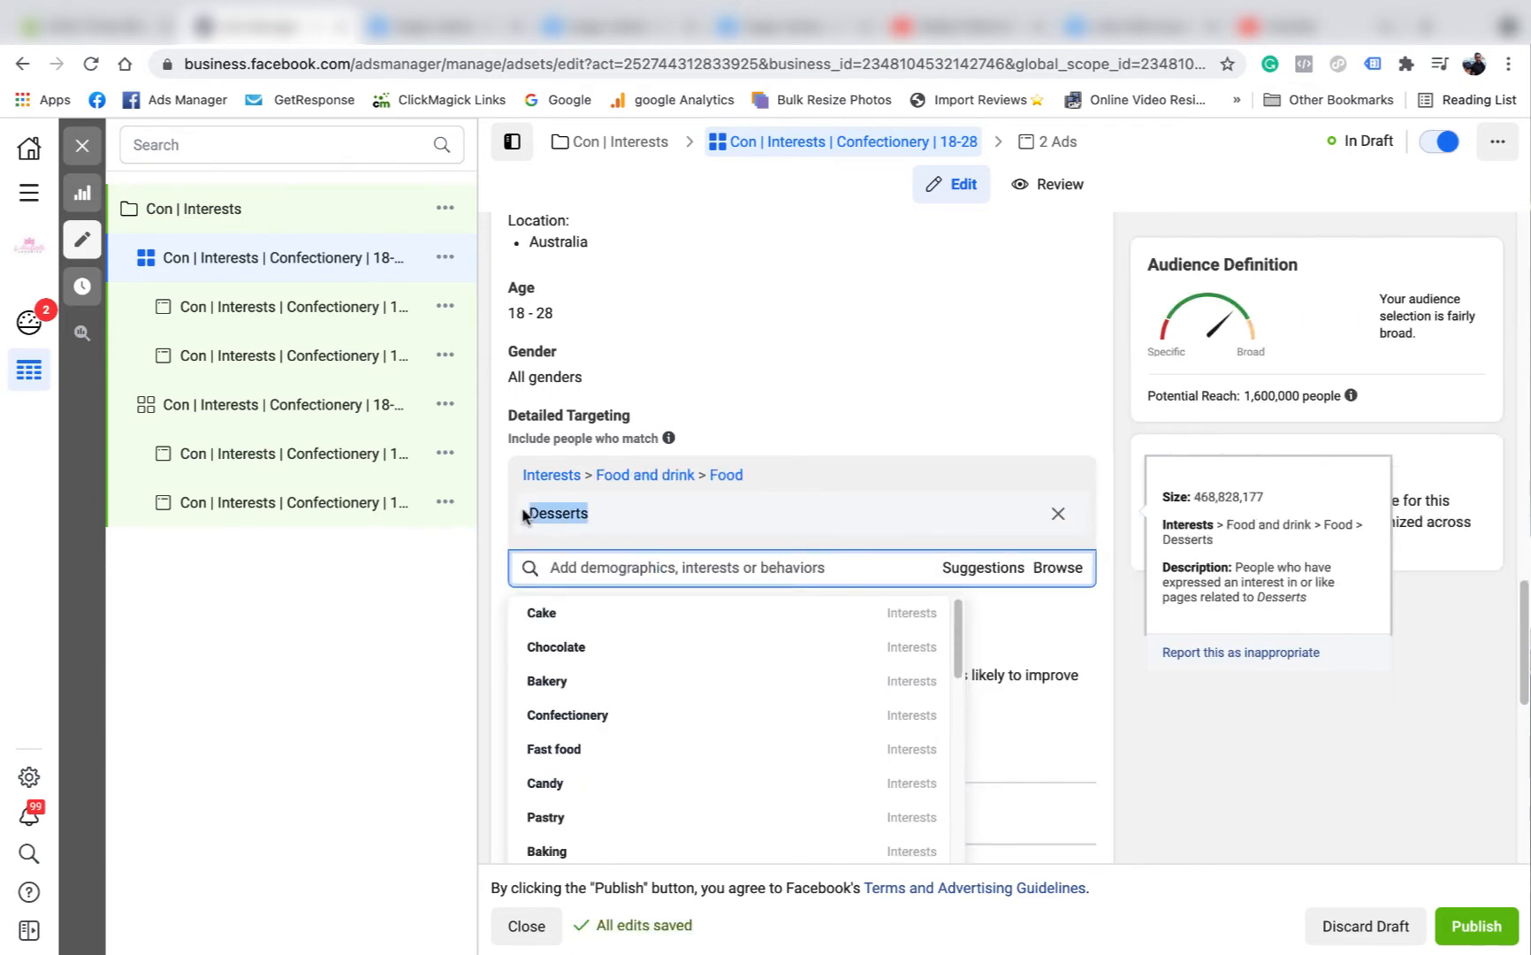
{"action": "right_click", "coordinate": [553, 520]}
{"action": "left_click", "coordinate": [603, 560]}
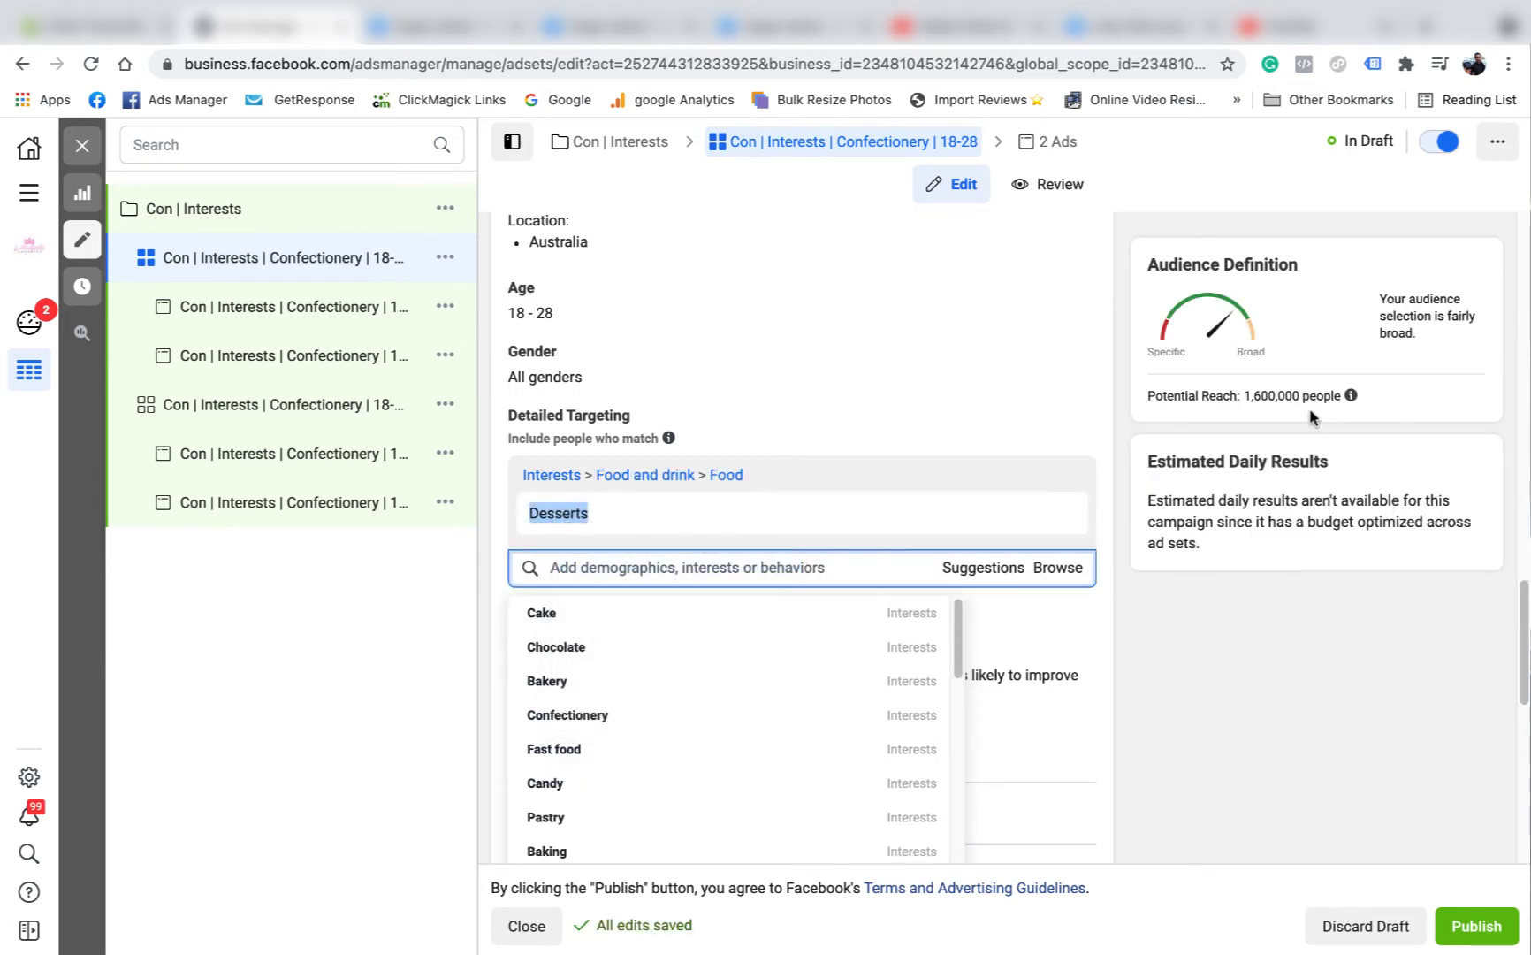
{"action": "left_click", "coordinate": [1118, 617]}
{"action": "scroll", "coordinate": [568, 506], "scroll_direction": "up", "scroll_amount": 2}
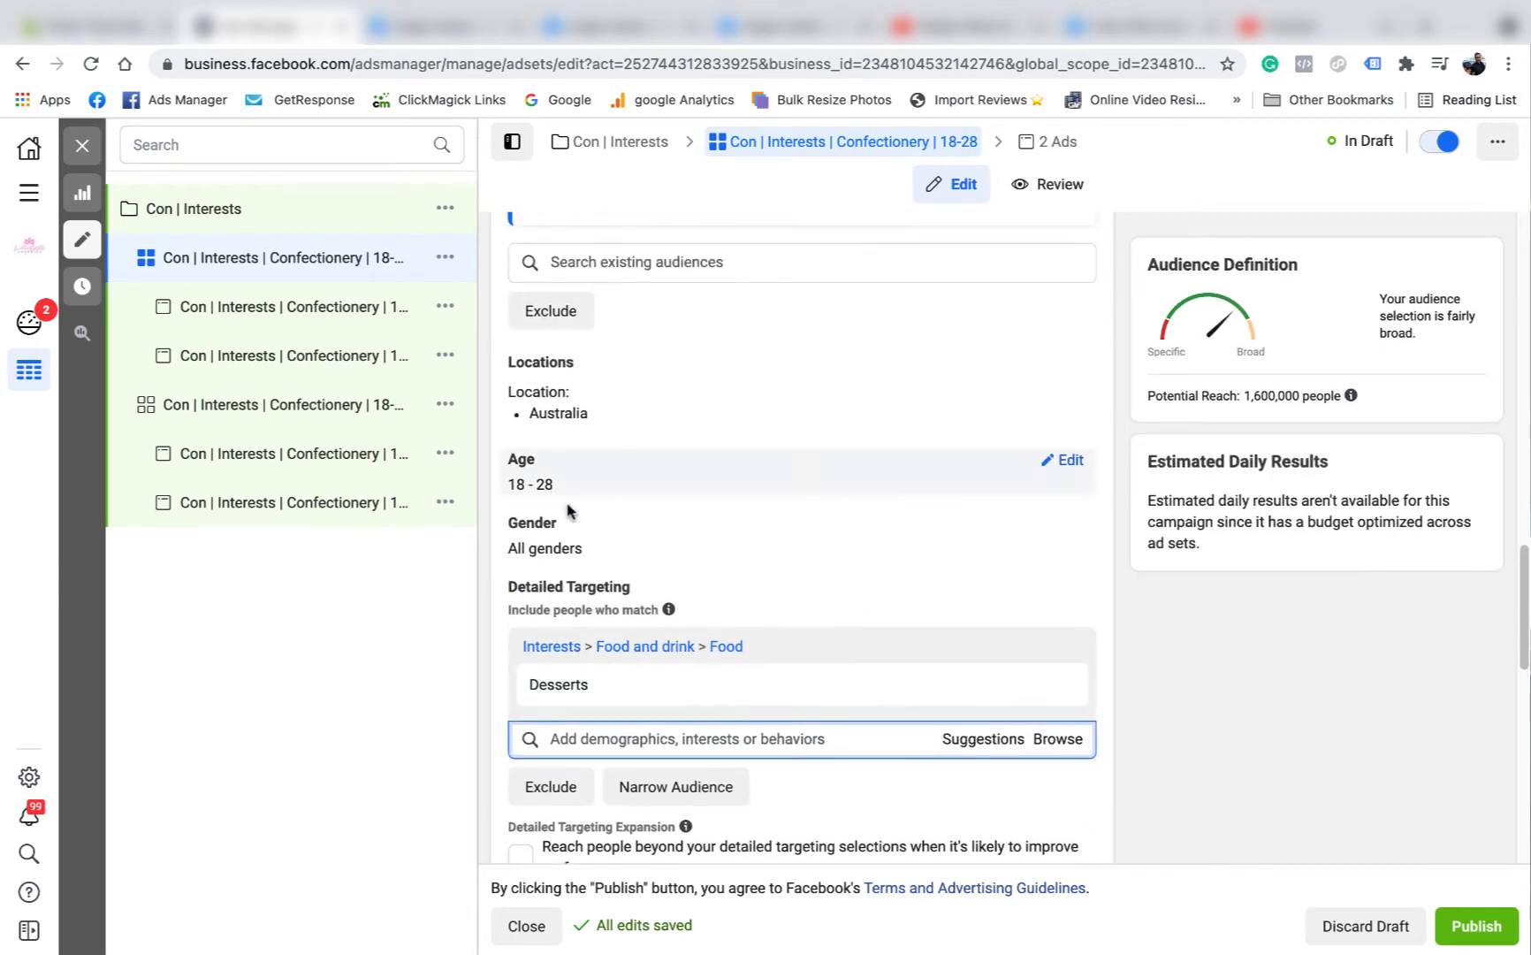
{"action": "scroll", "coordinate": [840, 540], "scroll_direction": "up", "scroll_amount": 15}
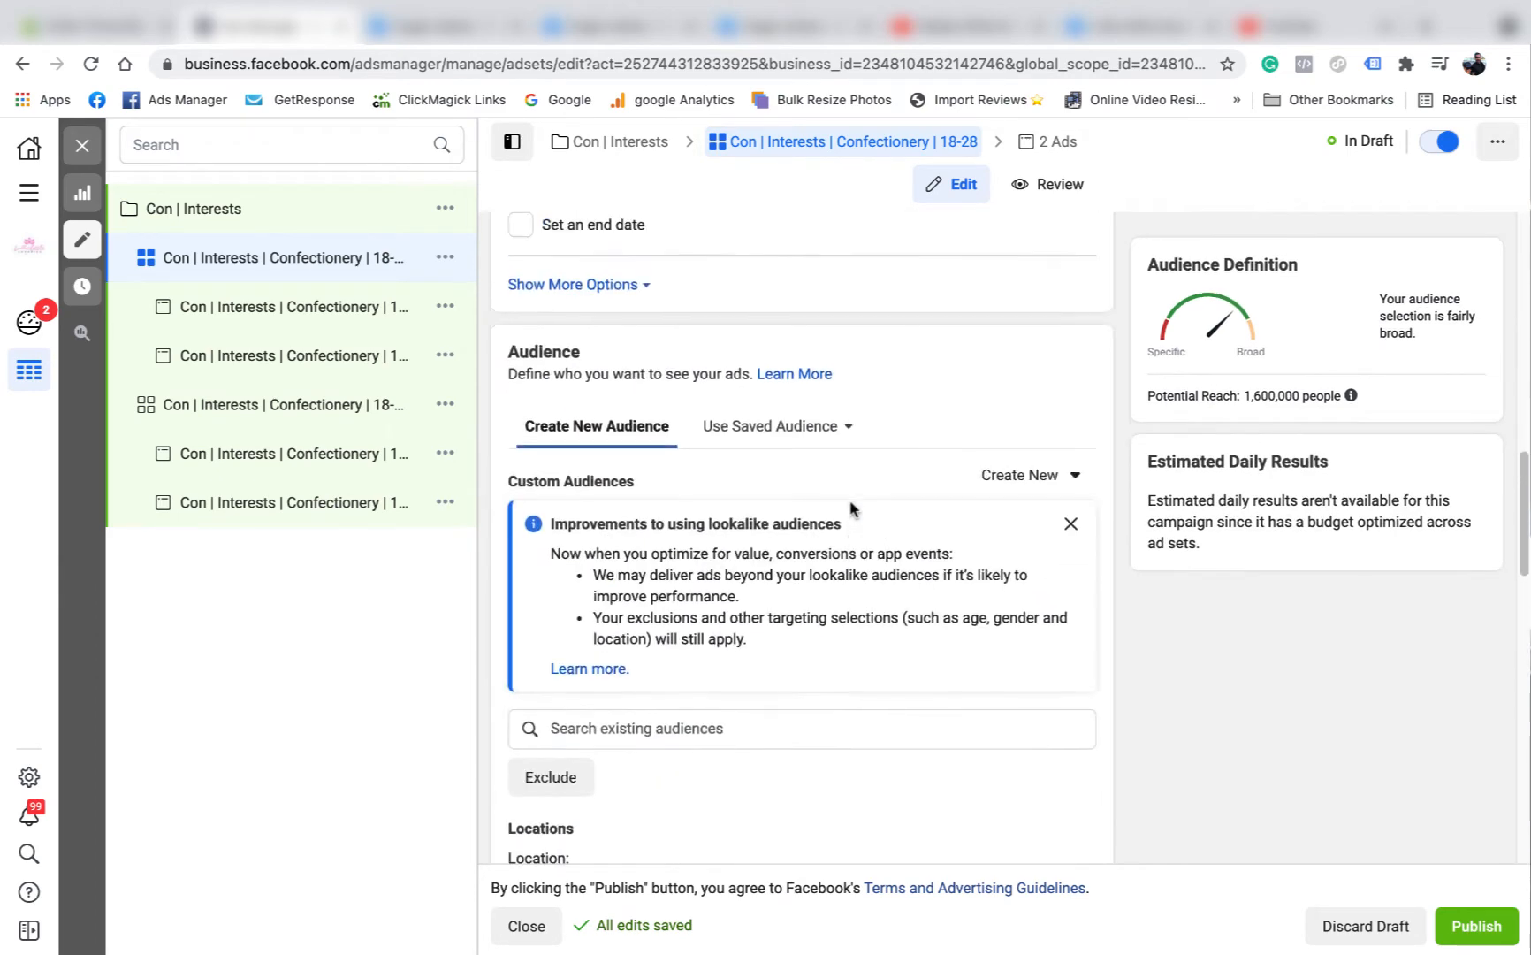
{"action": "scroll", "coordinate": [833, 485], "scroll_direction": "up", "scroll_amount": 5}
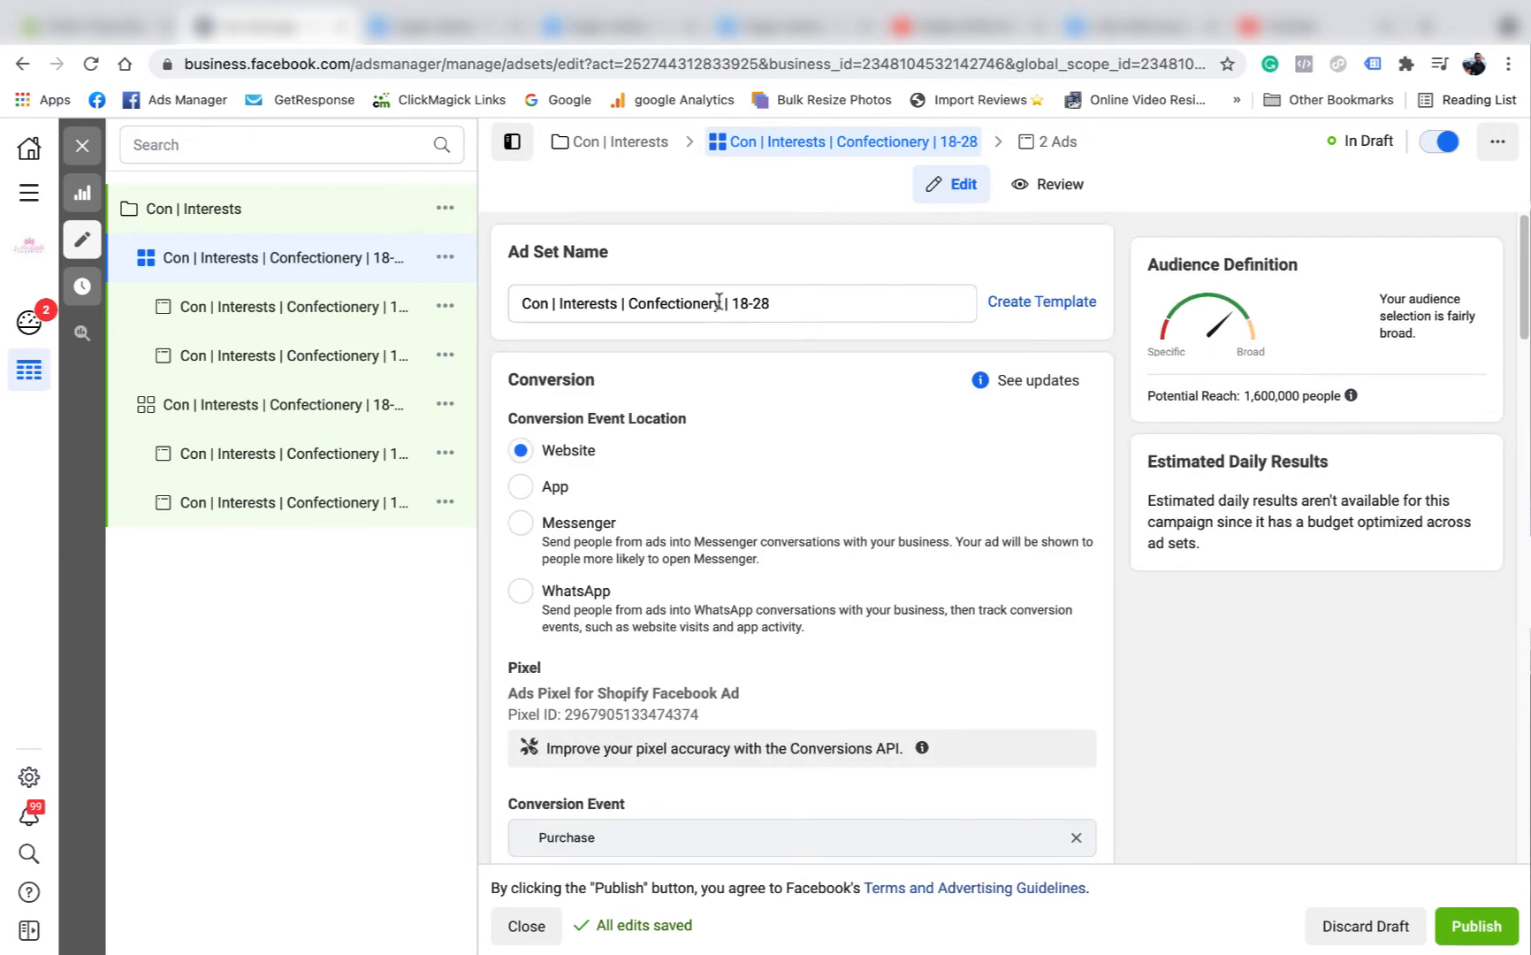
{"action": "left_click_drag", "start_coordinate": [720, 304], "coordinate": [654, 303]}
{"action": "right_click", "coordinate": [656, 300]}
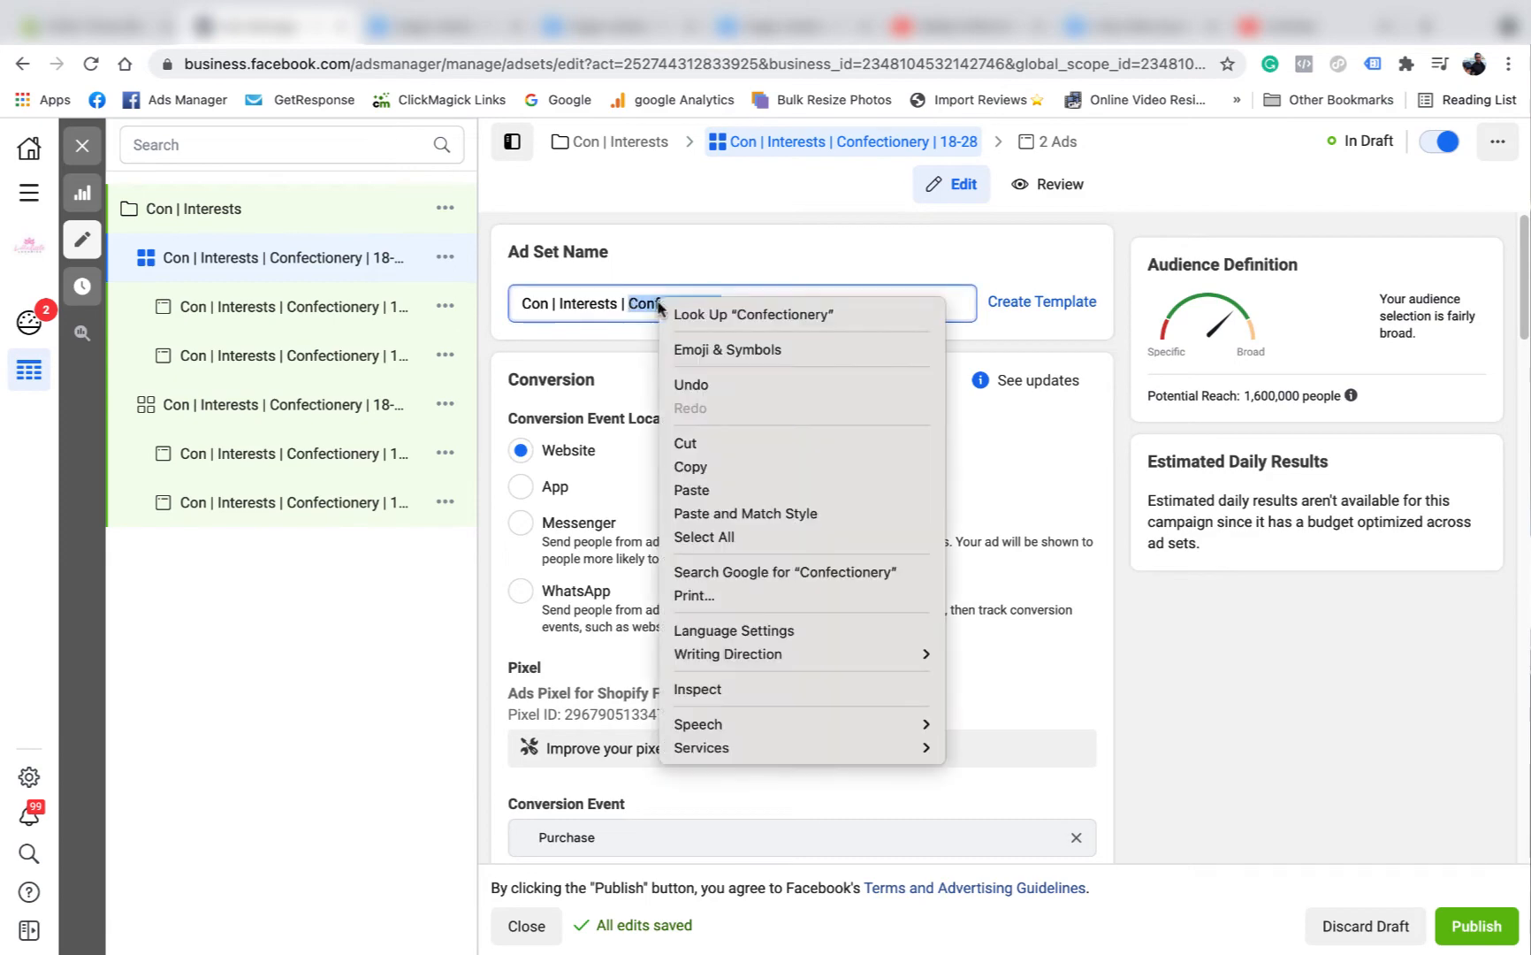
{"action": "left_click", "coordinate": [713, 485]}
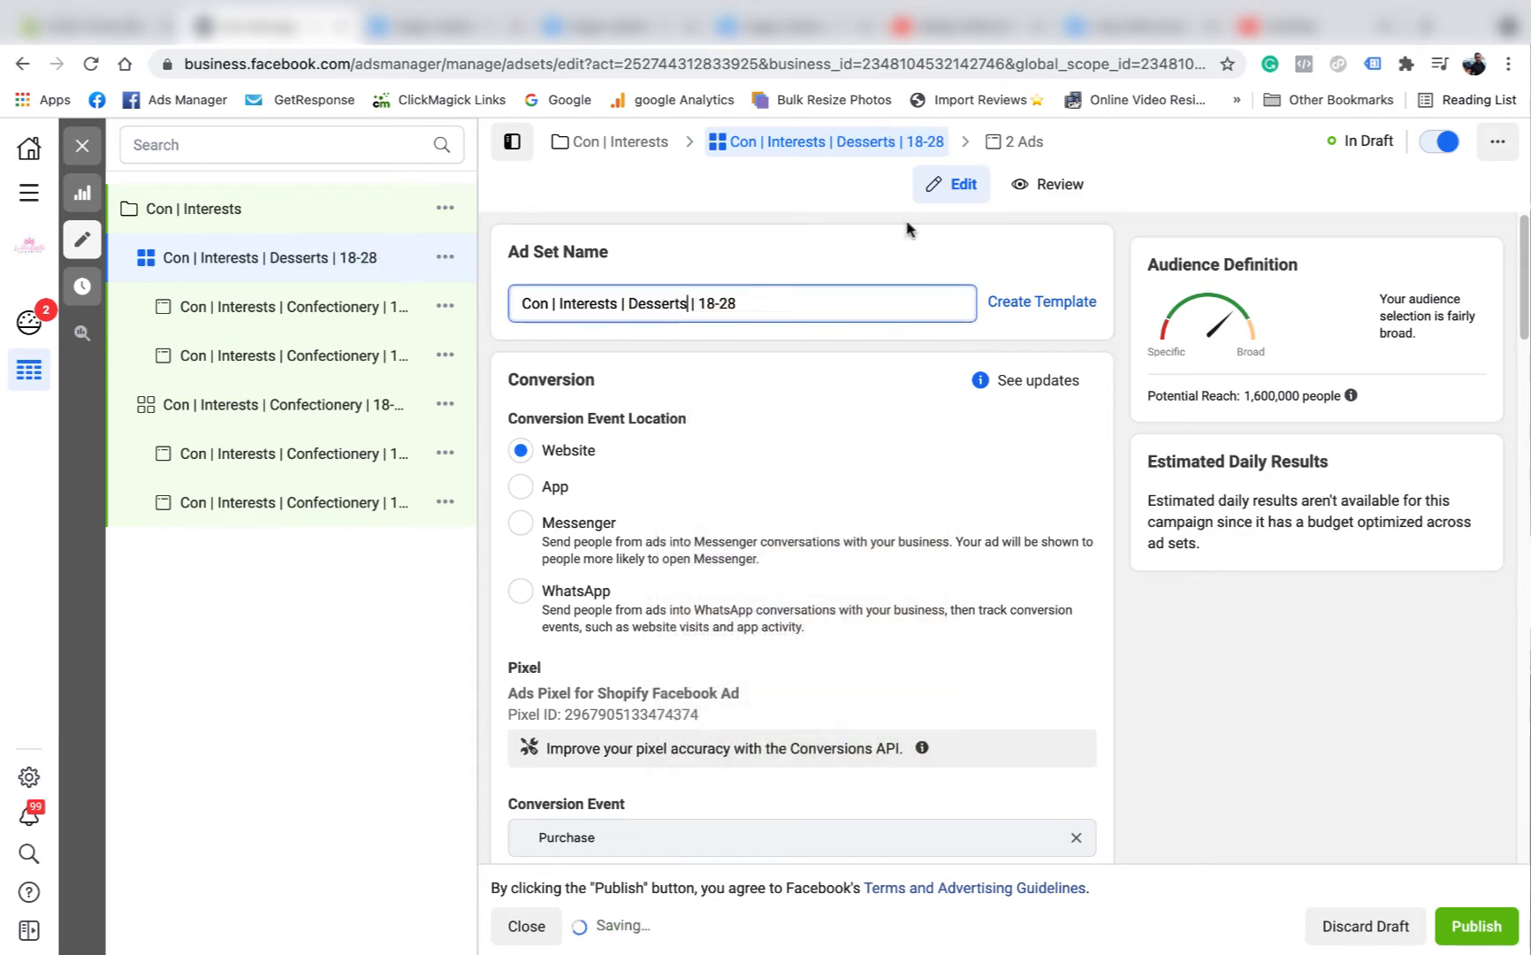
Replace "Confectionery" with "Desserts" in the Choc buds ad's name within the Desserts ad set, giving "Con | Interests | Desserts | 18-28 | Choc buds".
{"action": "scroll", "coordinate": [903, 364], "scroll_direction": "down", "scroll_amount": 18}
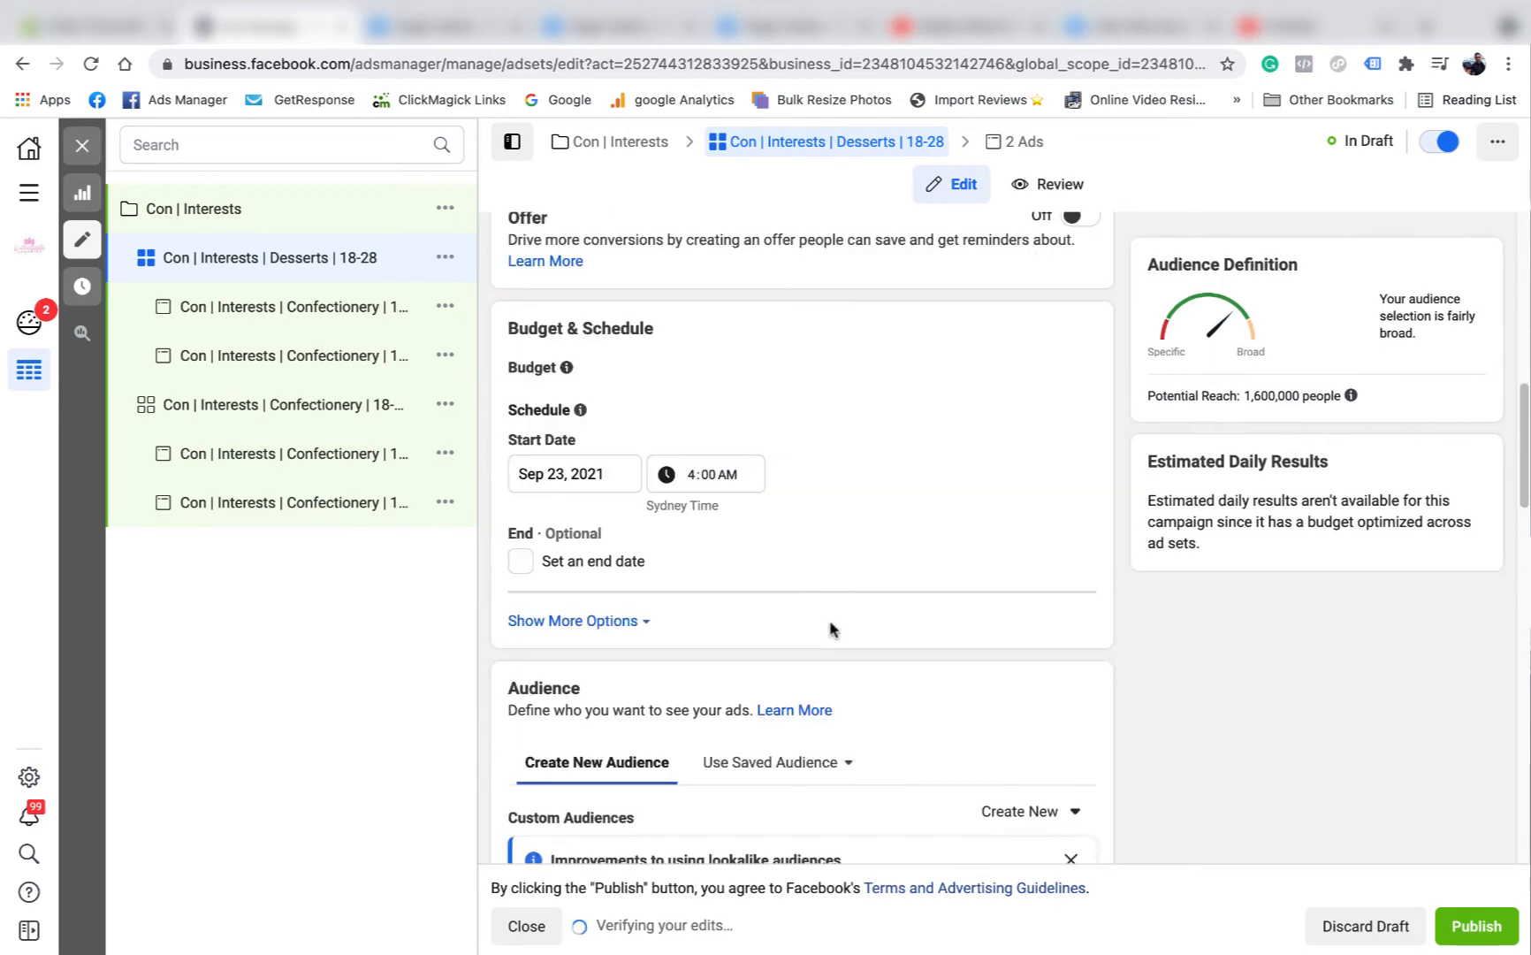
{"action": "scroll", "coordinate": [779, 570], "scroll_direction": "down", "scroll_amount": 9}
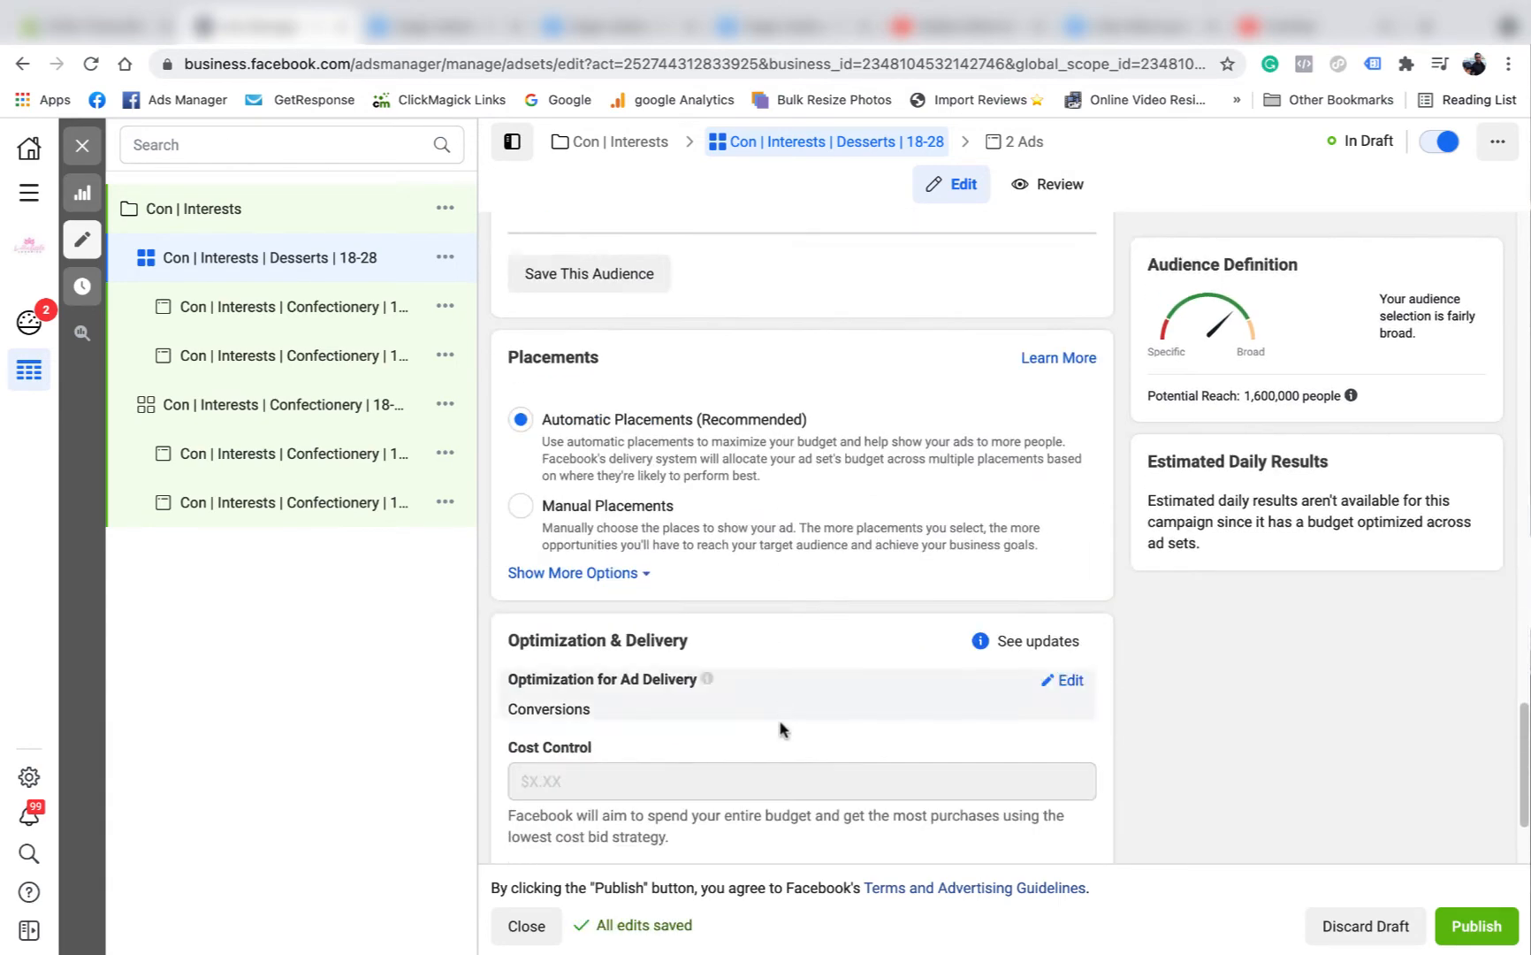
{"action": "scroll", "coordinate": [963, 469], "scroll_direction": "up", "scroll_amount": 16}
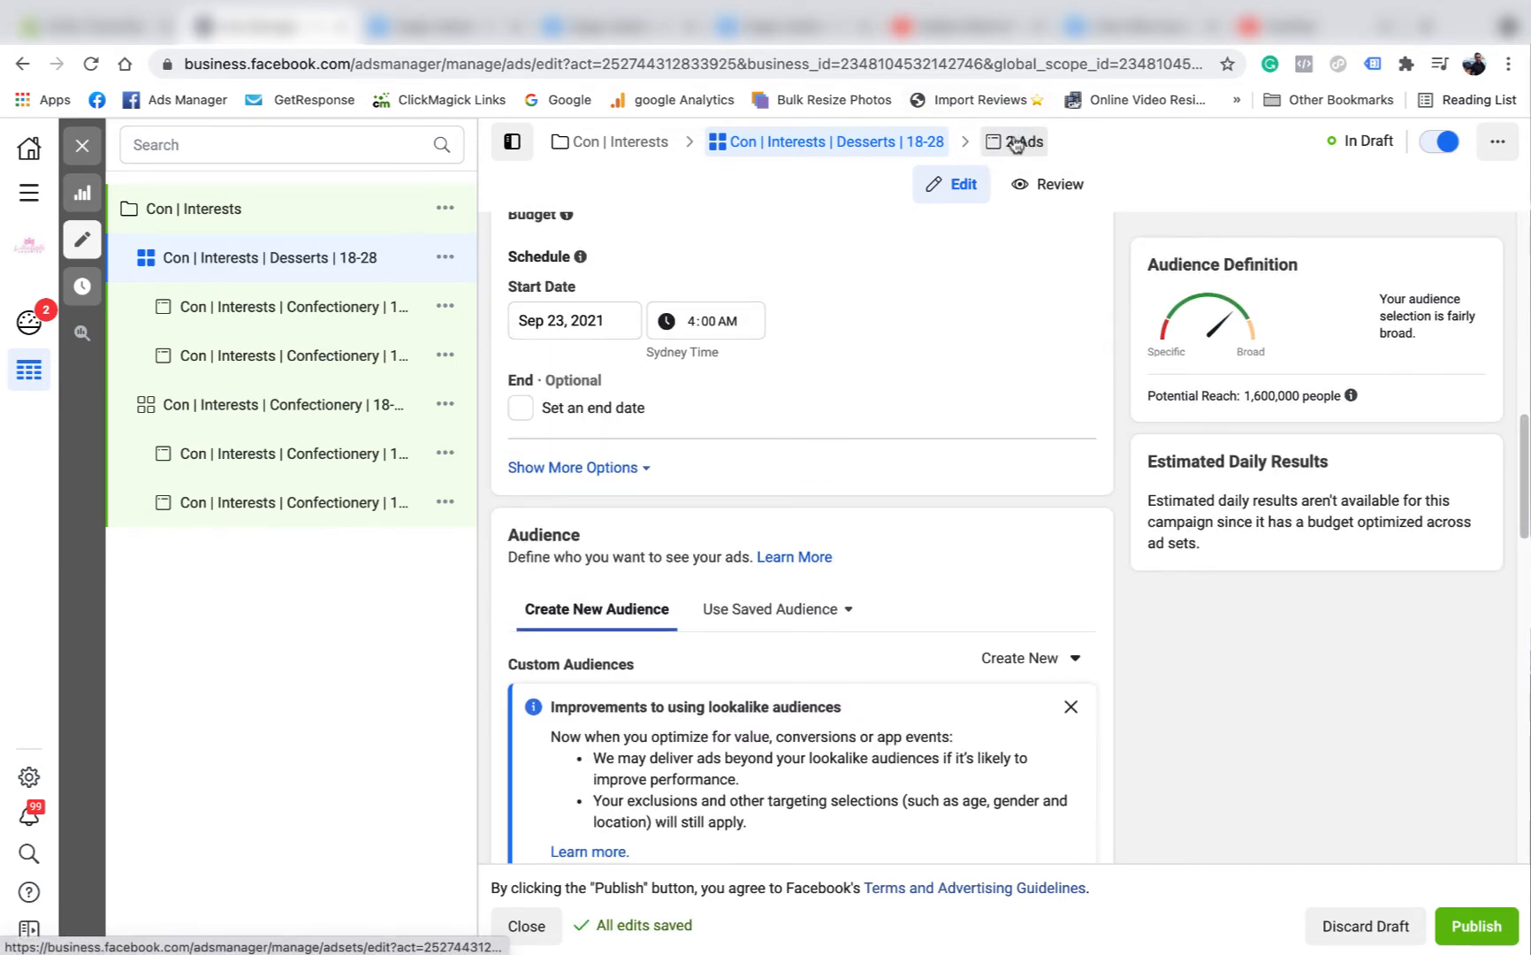
{"action": "left_click", "coordinate": [1021, 142]}
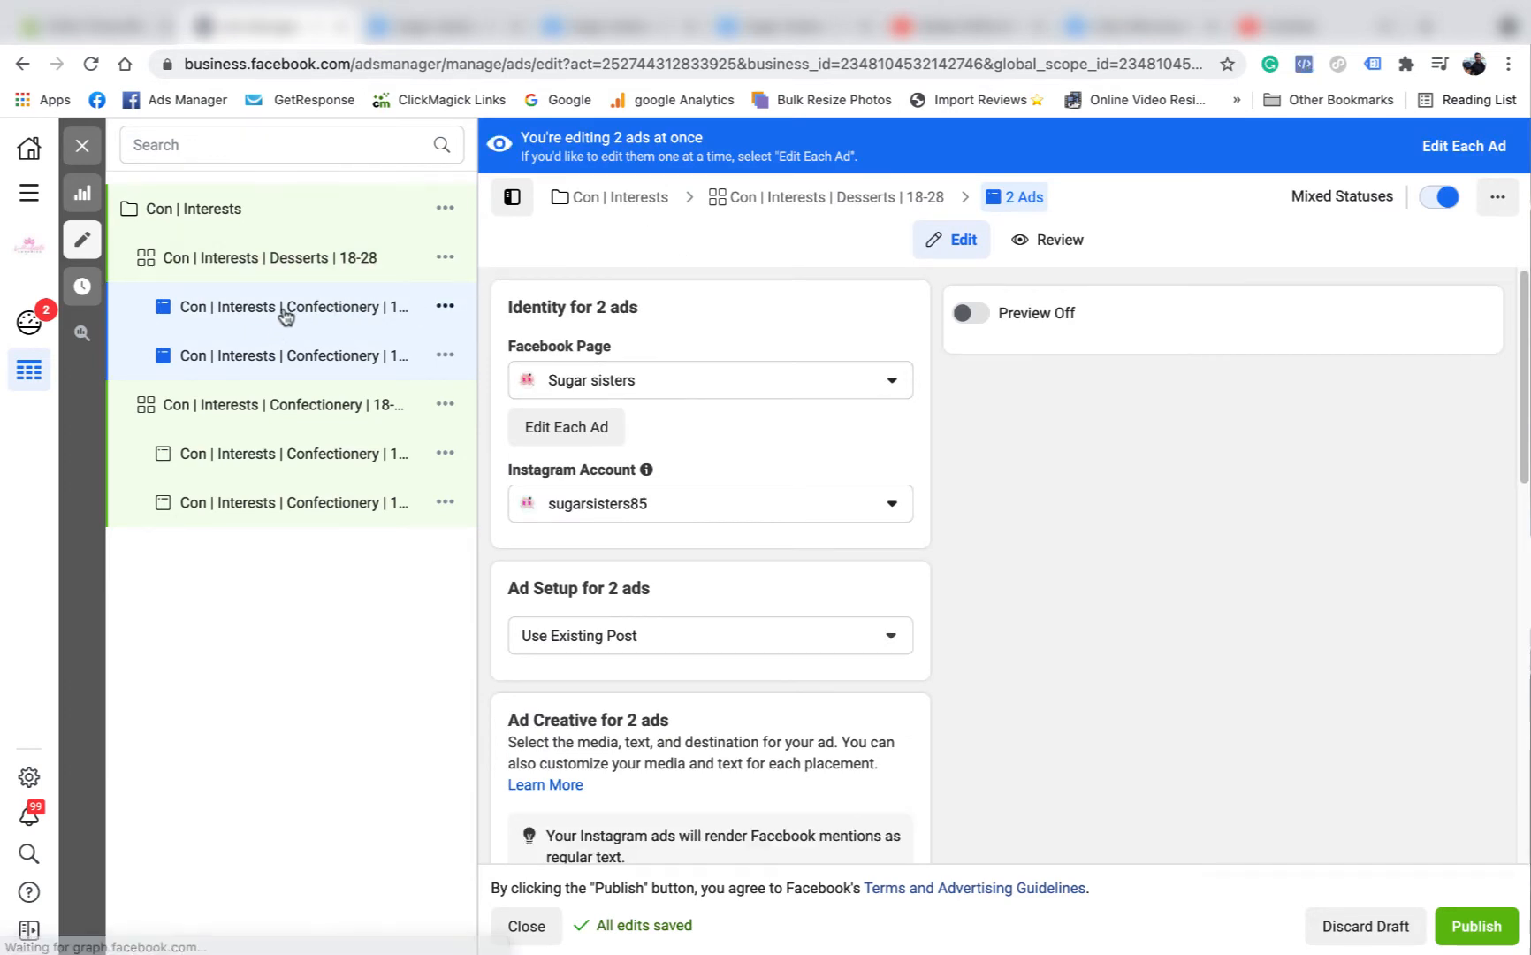
{"action": "left_click", "coordinate": [284, 309]}
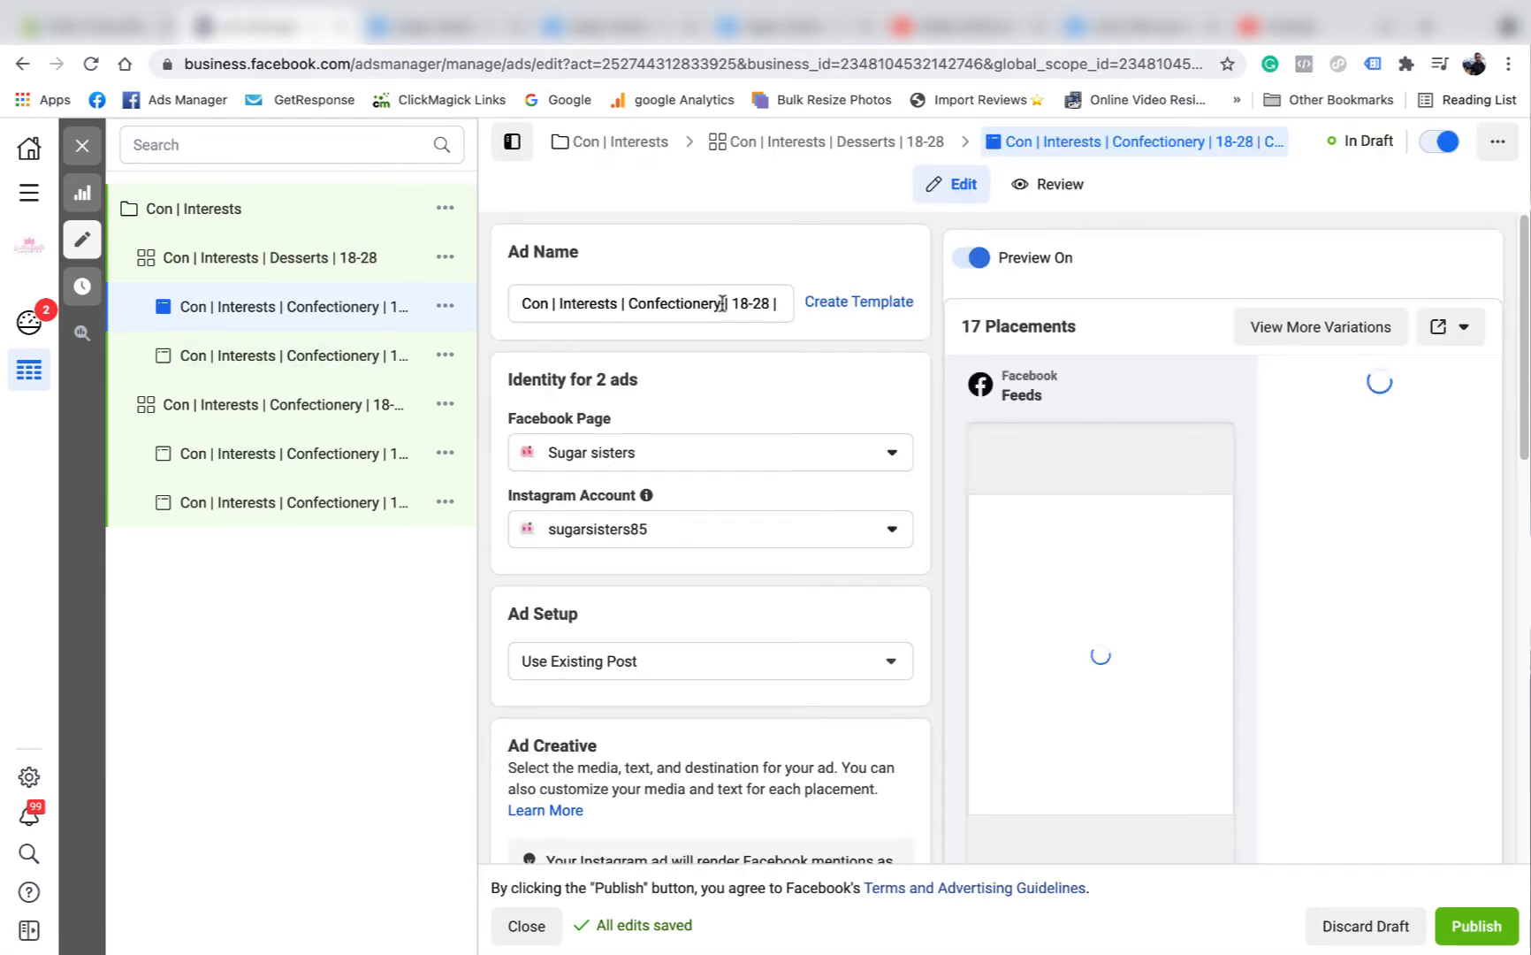
{"action": "double_click", "coordinate": [663, 304]}
{"action": "right_click", "coordinate": [641, 303]}
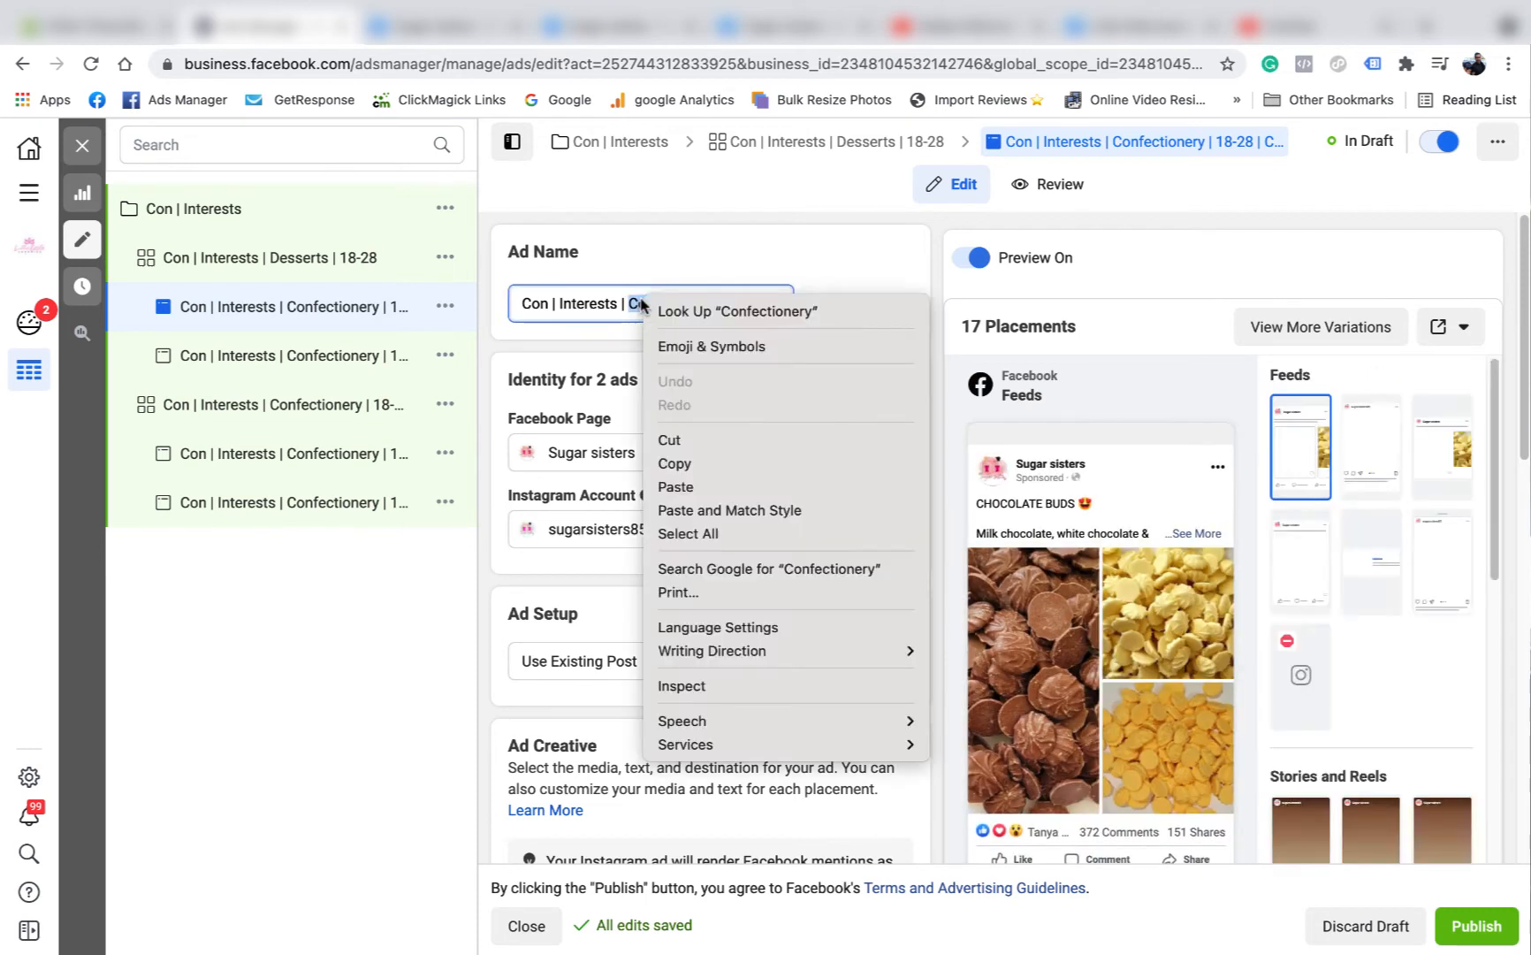
{"action": "left_click", "coordinate": [703, 487]}
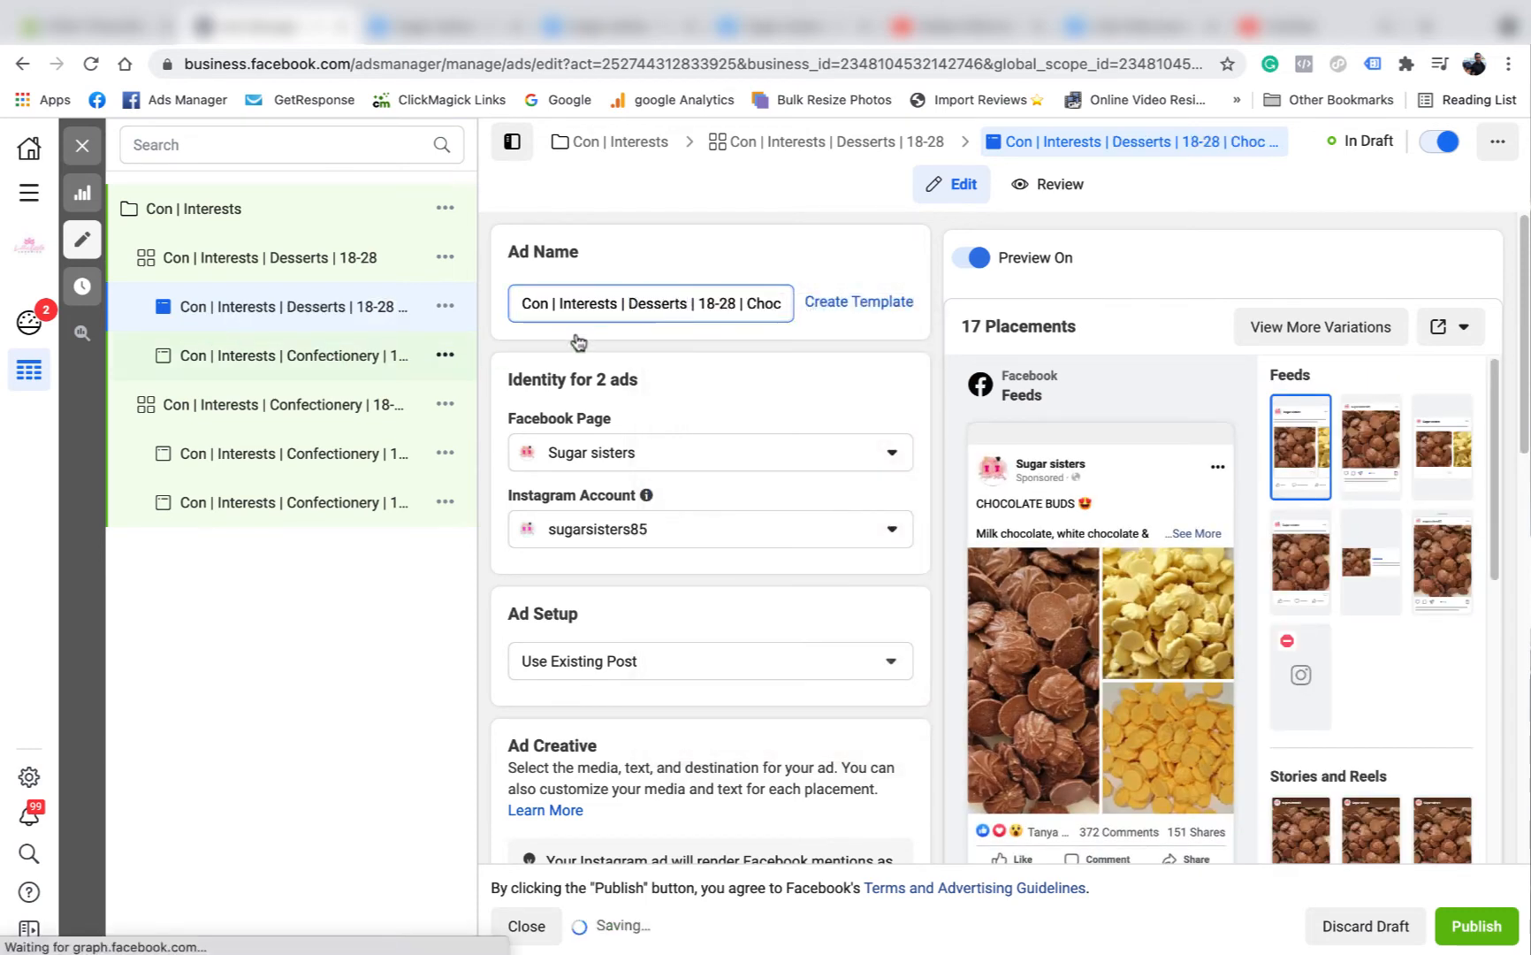
Rename the Nerds ad in the Desserts ad set to "Con | Interests | Desserts | 18-28 | Nerds".
{"action": "double_click", "coordinate": [719, 302]}
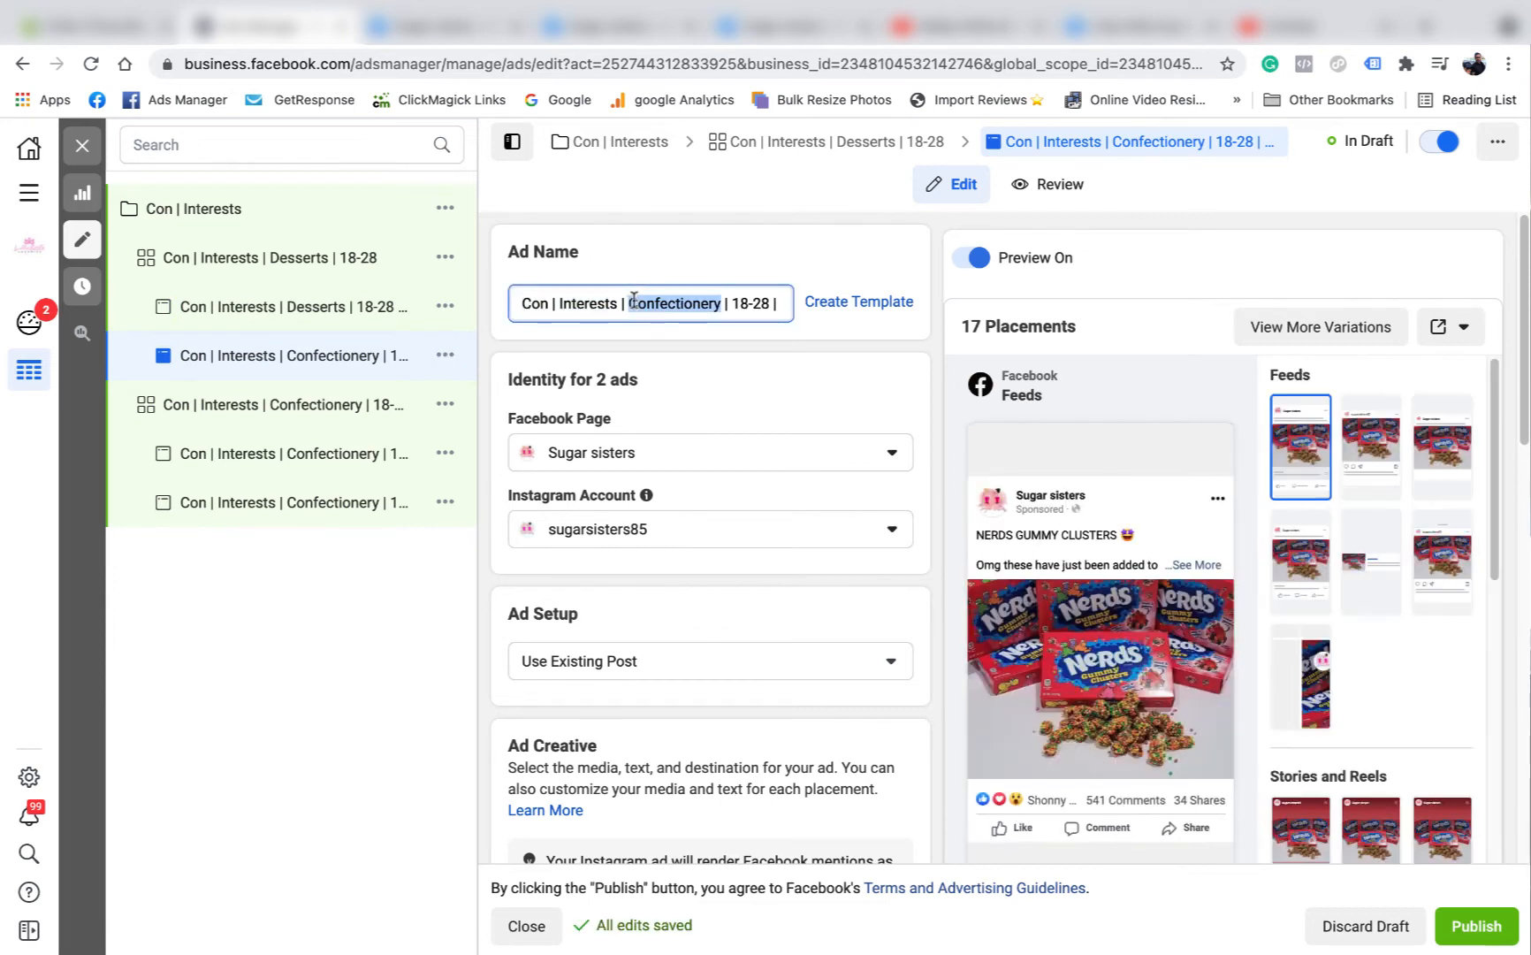
{"action": "right_click", "coordinate": [640, 306]}
{"action": "left_click", "coordinate": [672, 489]}
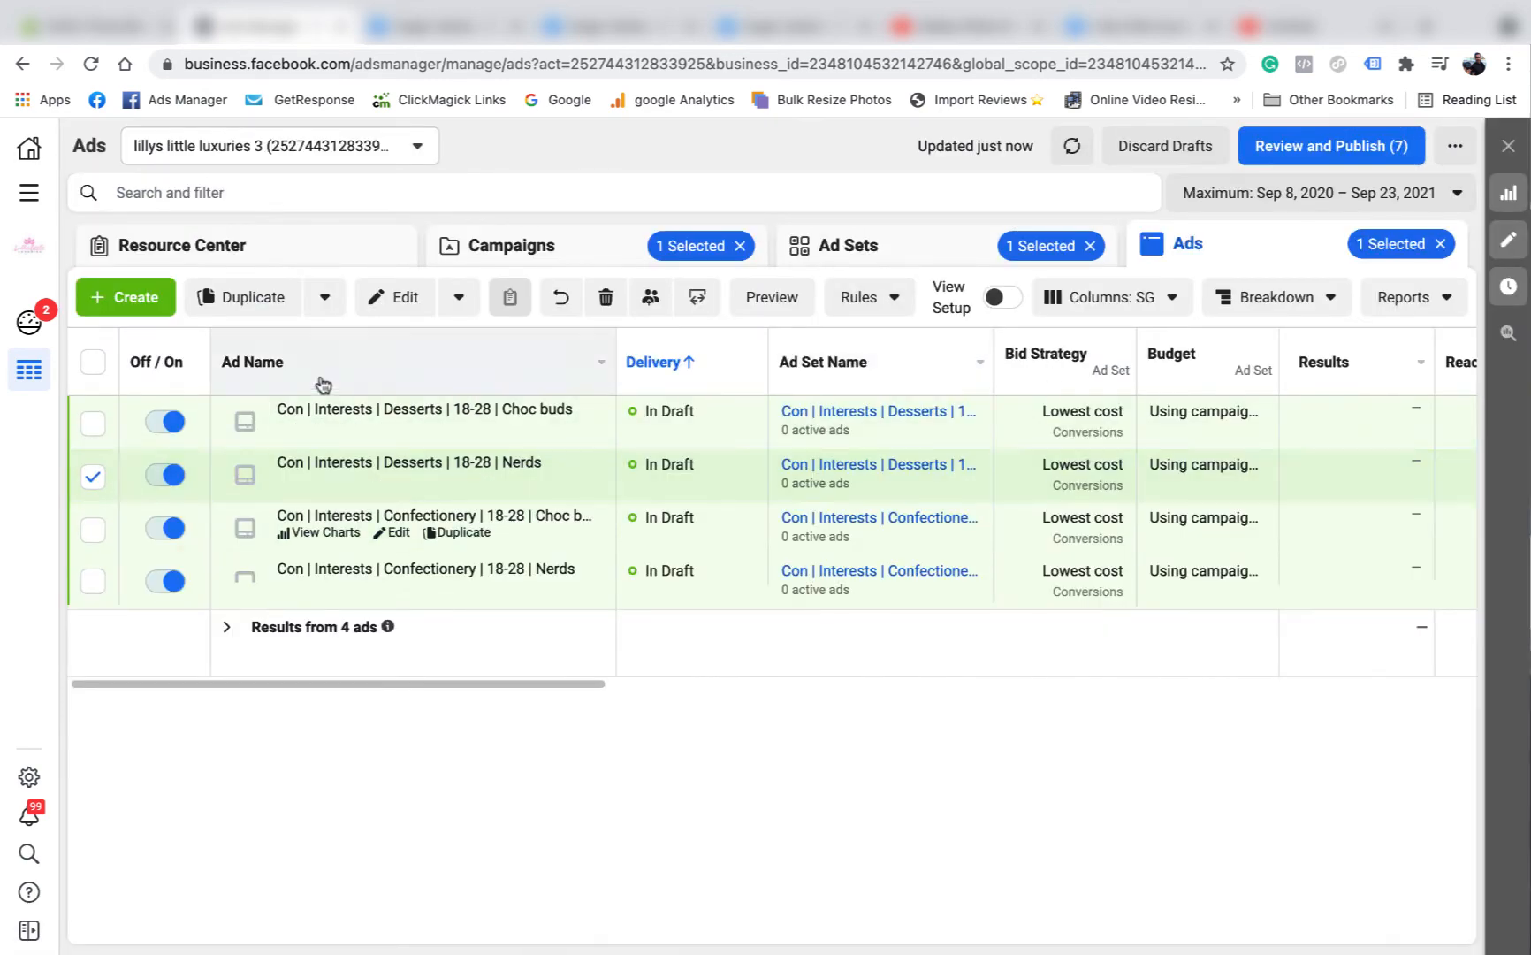
Duplicate the "Con | Interests | Desserts | 18-28" ad set once in its original campaign and remove the "- Copy" suffix from the duplicate's name.
{"action": "left_click", "coordinate": [93, 477]}
{"action": "left_click", "coordinate": [879, 248]}
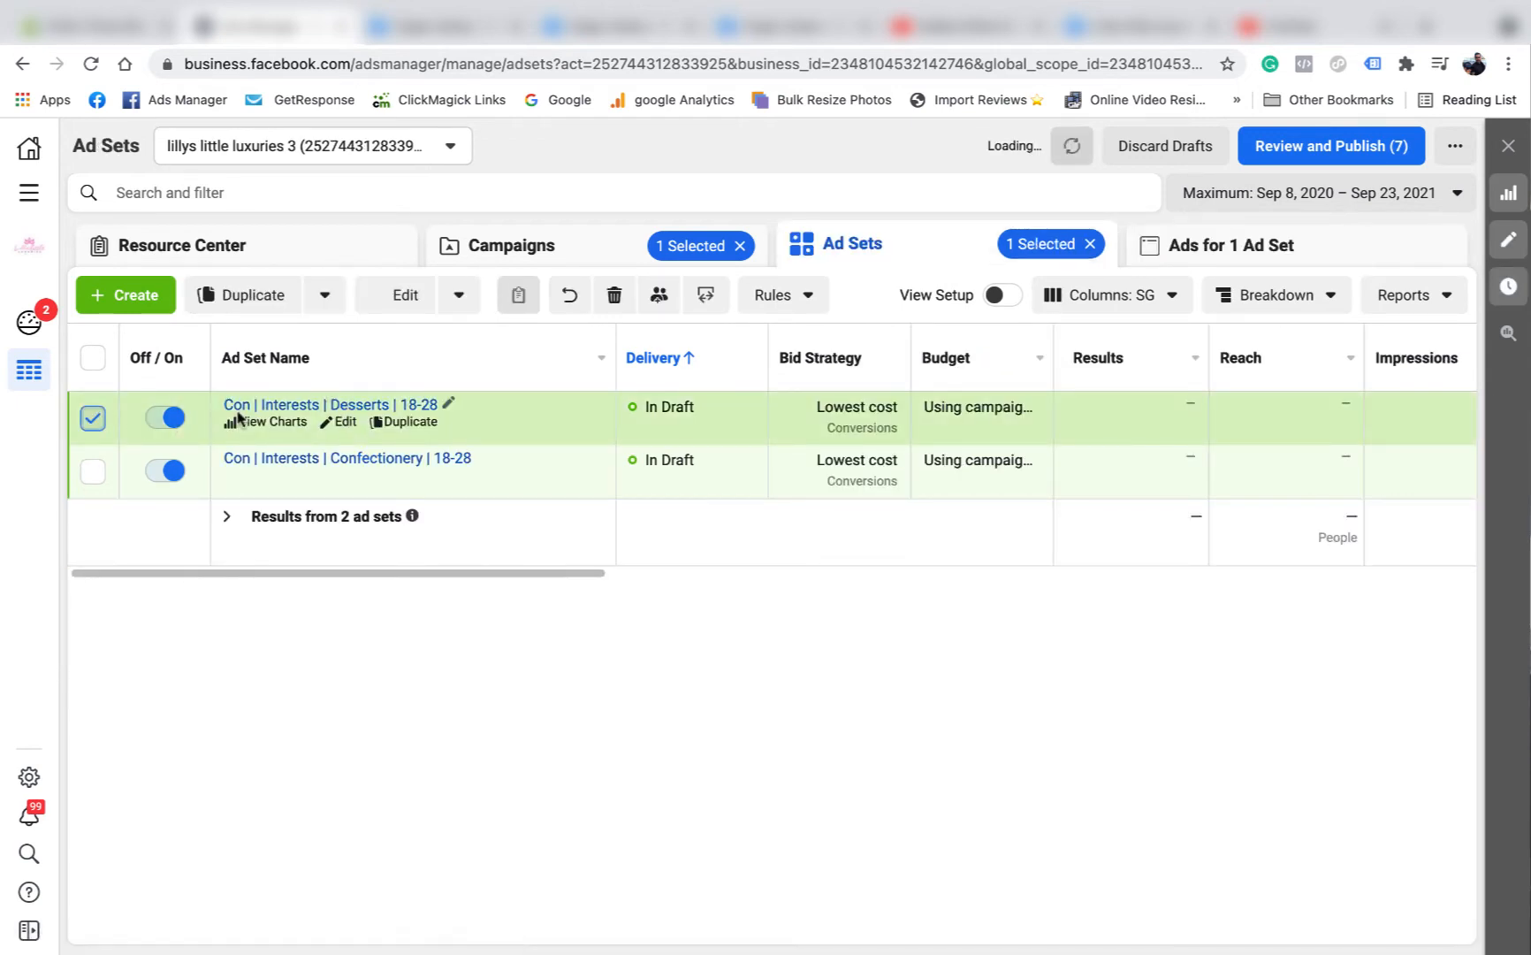
{"action": "left_click", "coordinate": [93, 417]}
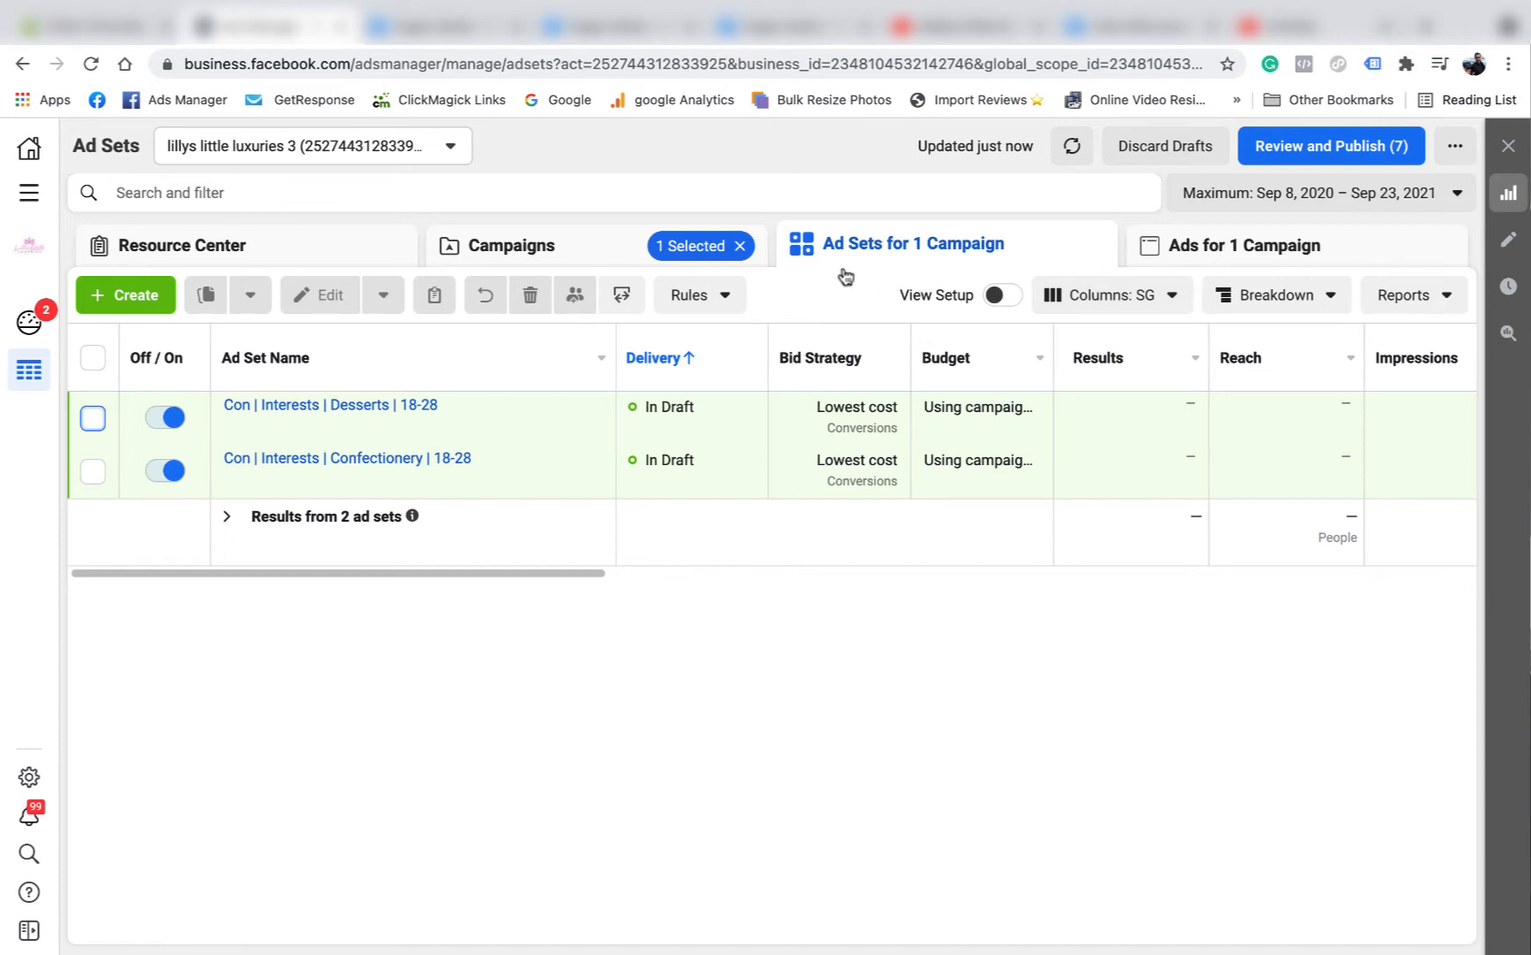
{"action": "mouse_move", "coordinate": [434, 421]}
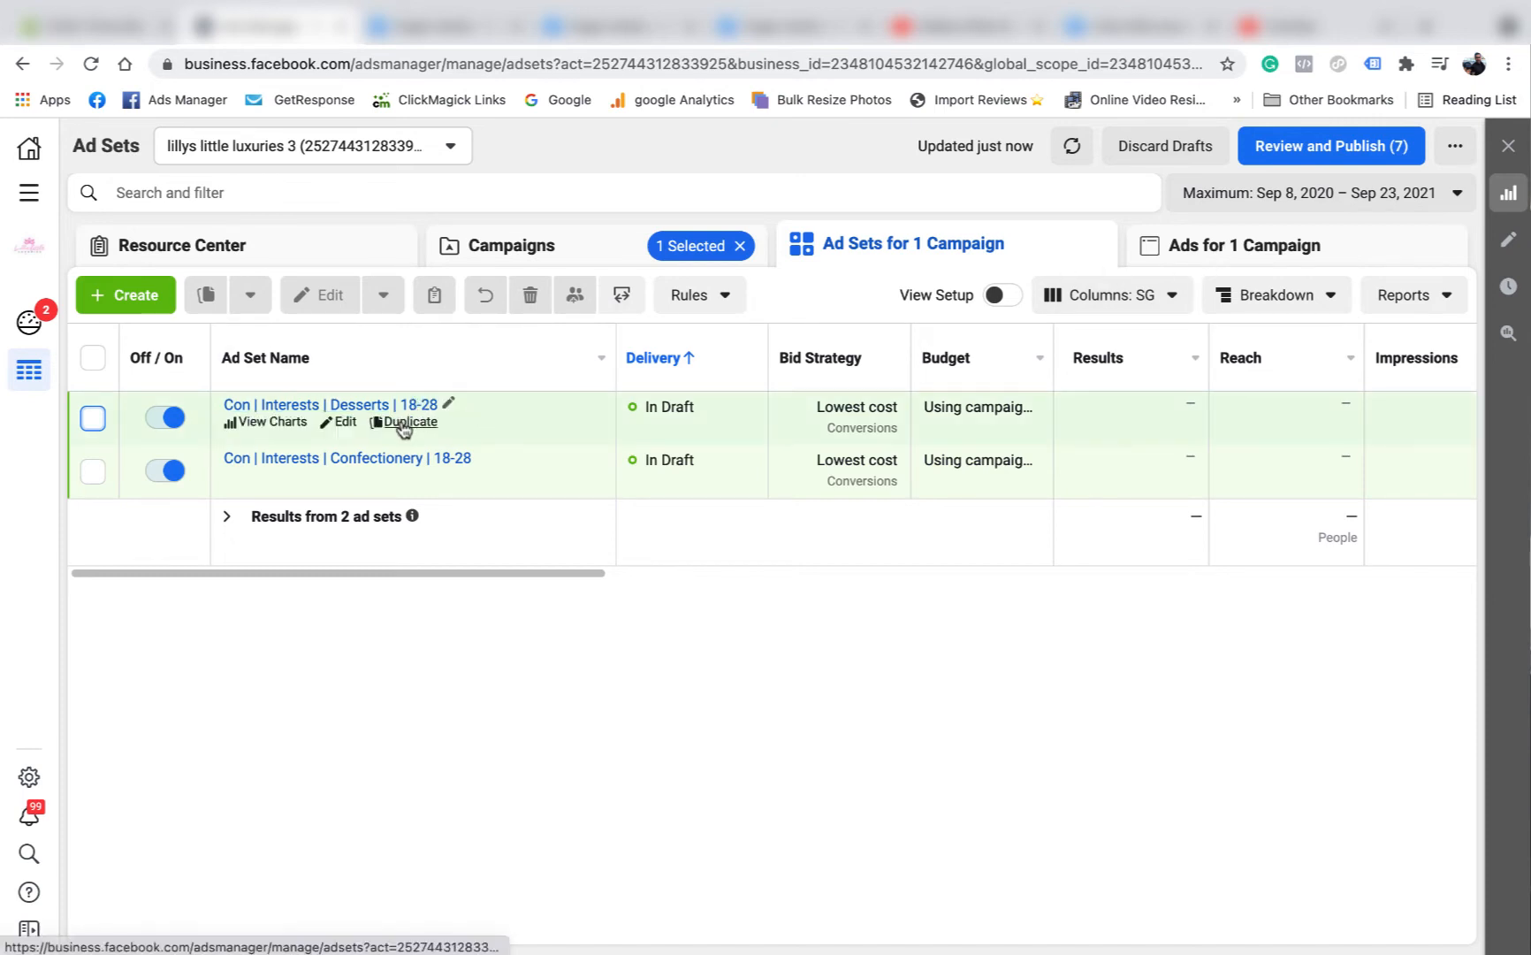
{"action": "left_click", "coordinate": [404, 423]}
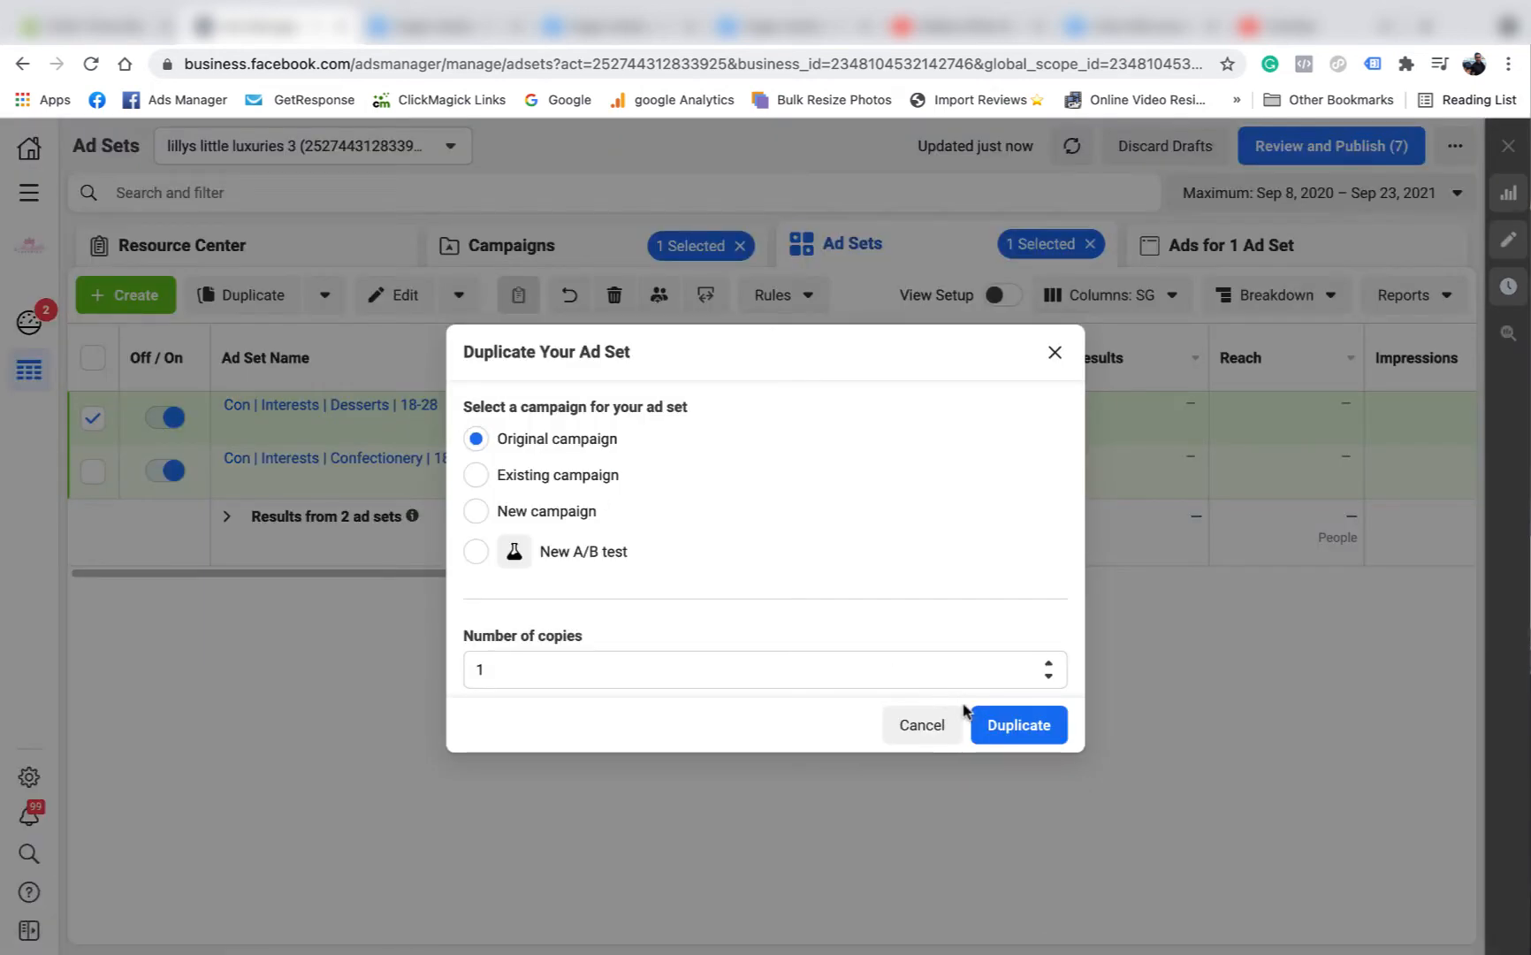
{"action": "left_click", "coordinate": [1025, 724]}
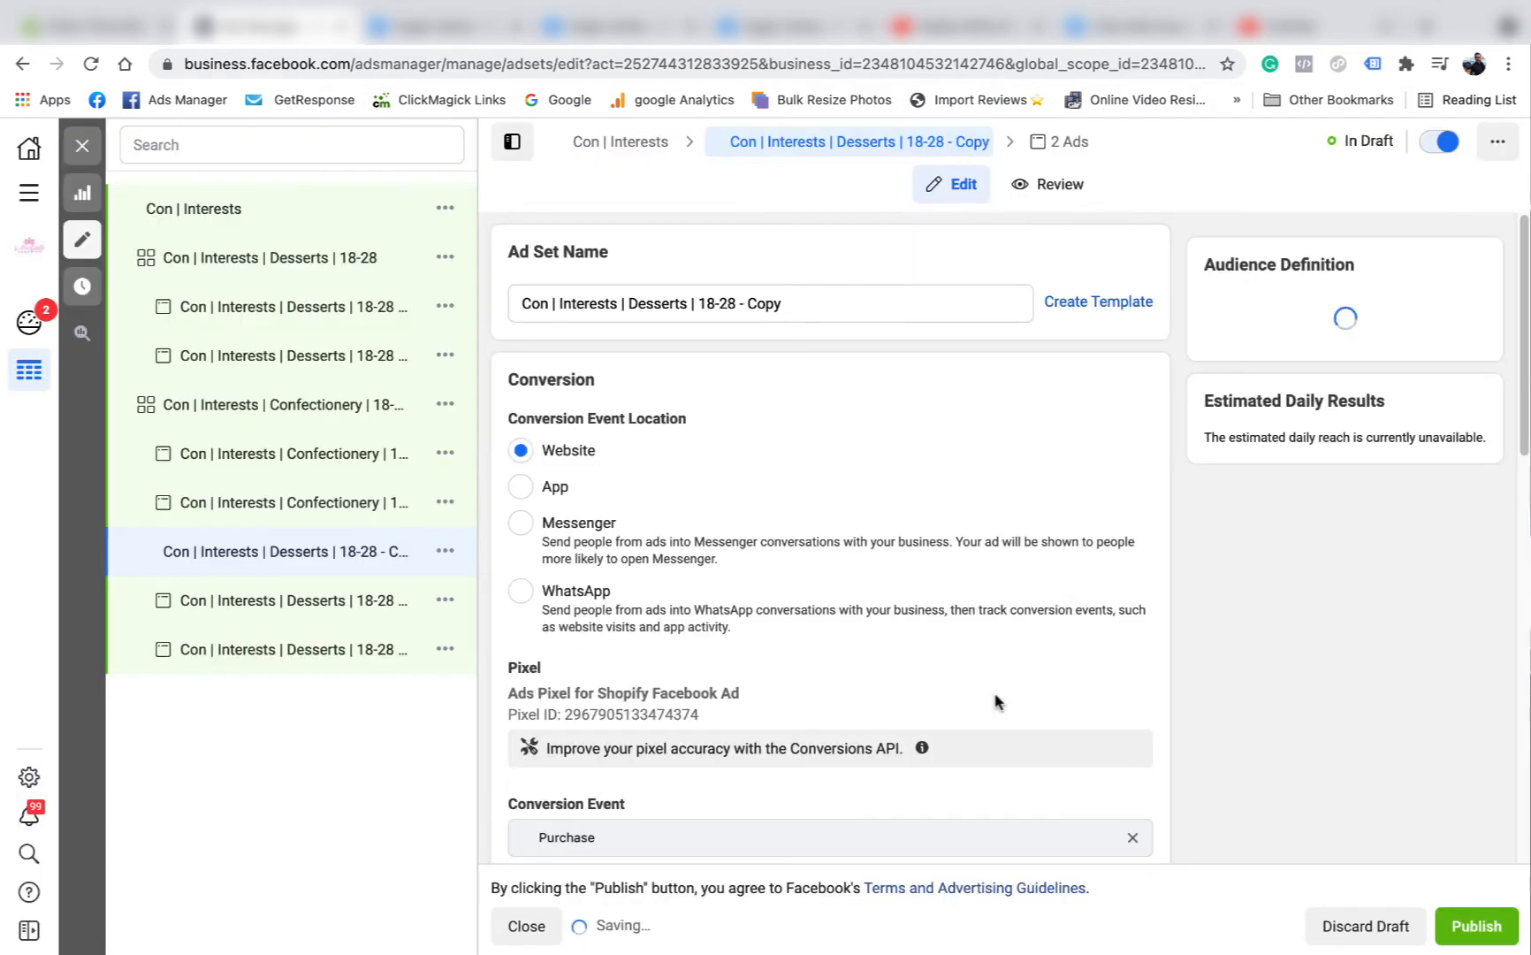
{"action": "left_click_drag", "start_coordinate": [788, 302], "coordinate": [734, 303]}
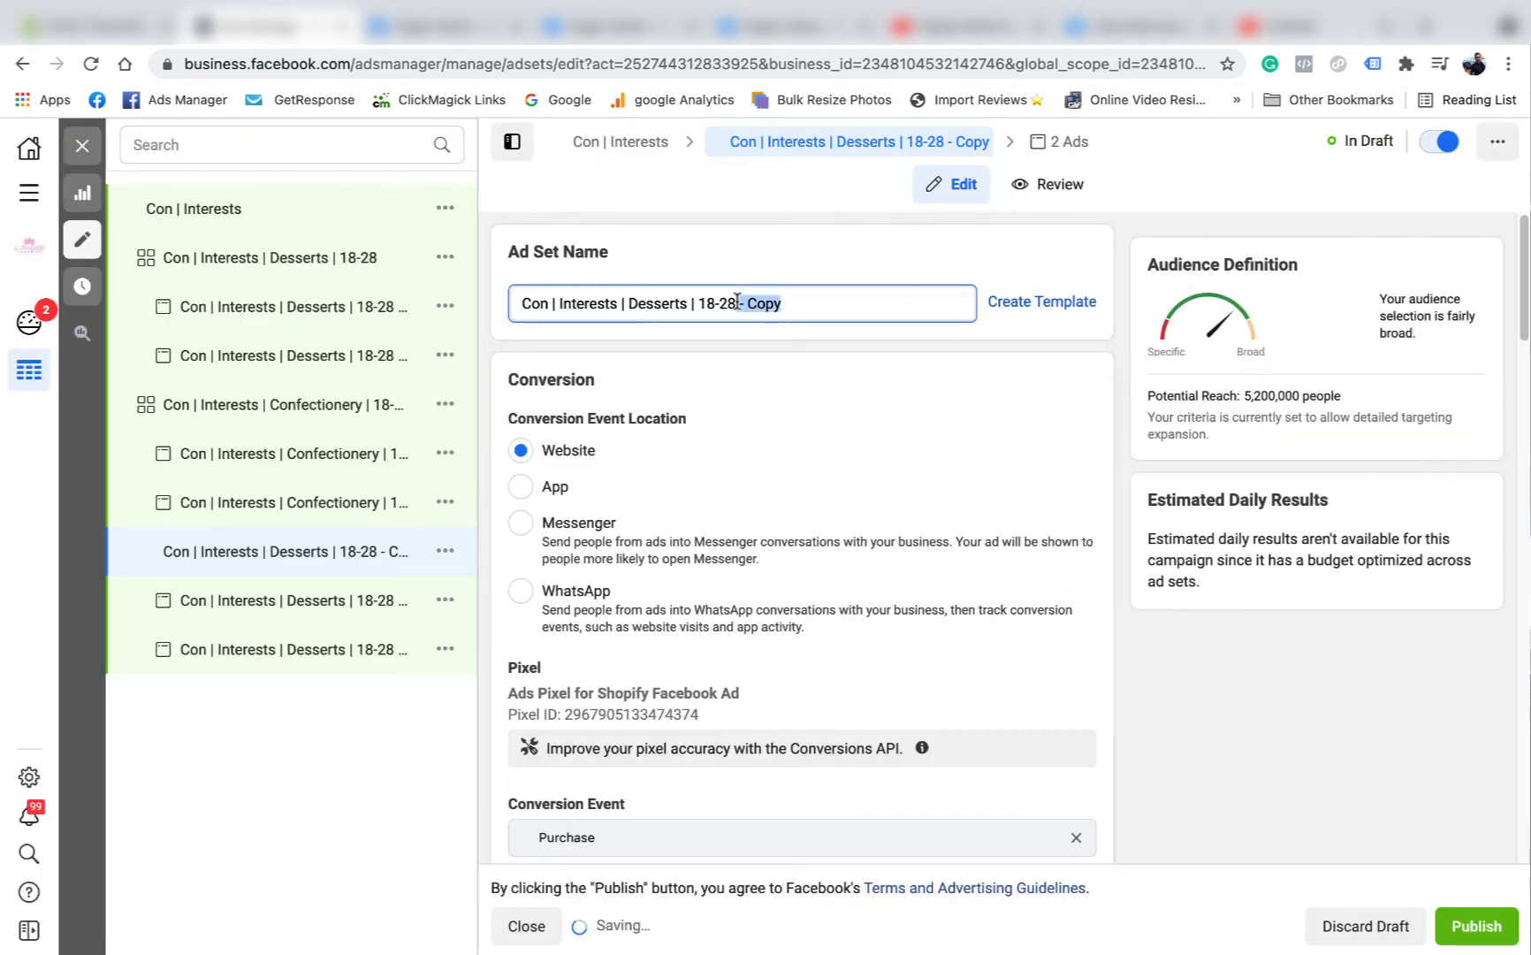
{"action": "key", "text": "BackSpace"}
Turn off detailed targeting expansion in the audience of the duplicated Desserts ad set.
{"action": "scroll", "coordinate": [802, 411], "scroll_direction": "down", "scroll_amount": 5}
{"action": "scroll", "coordinate": [802, 411], "scroll_direction": "down", "scroll_amount": 15}
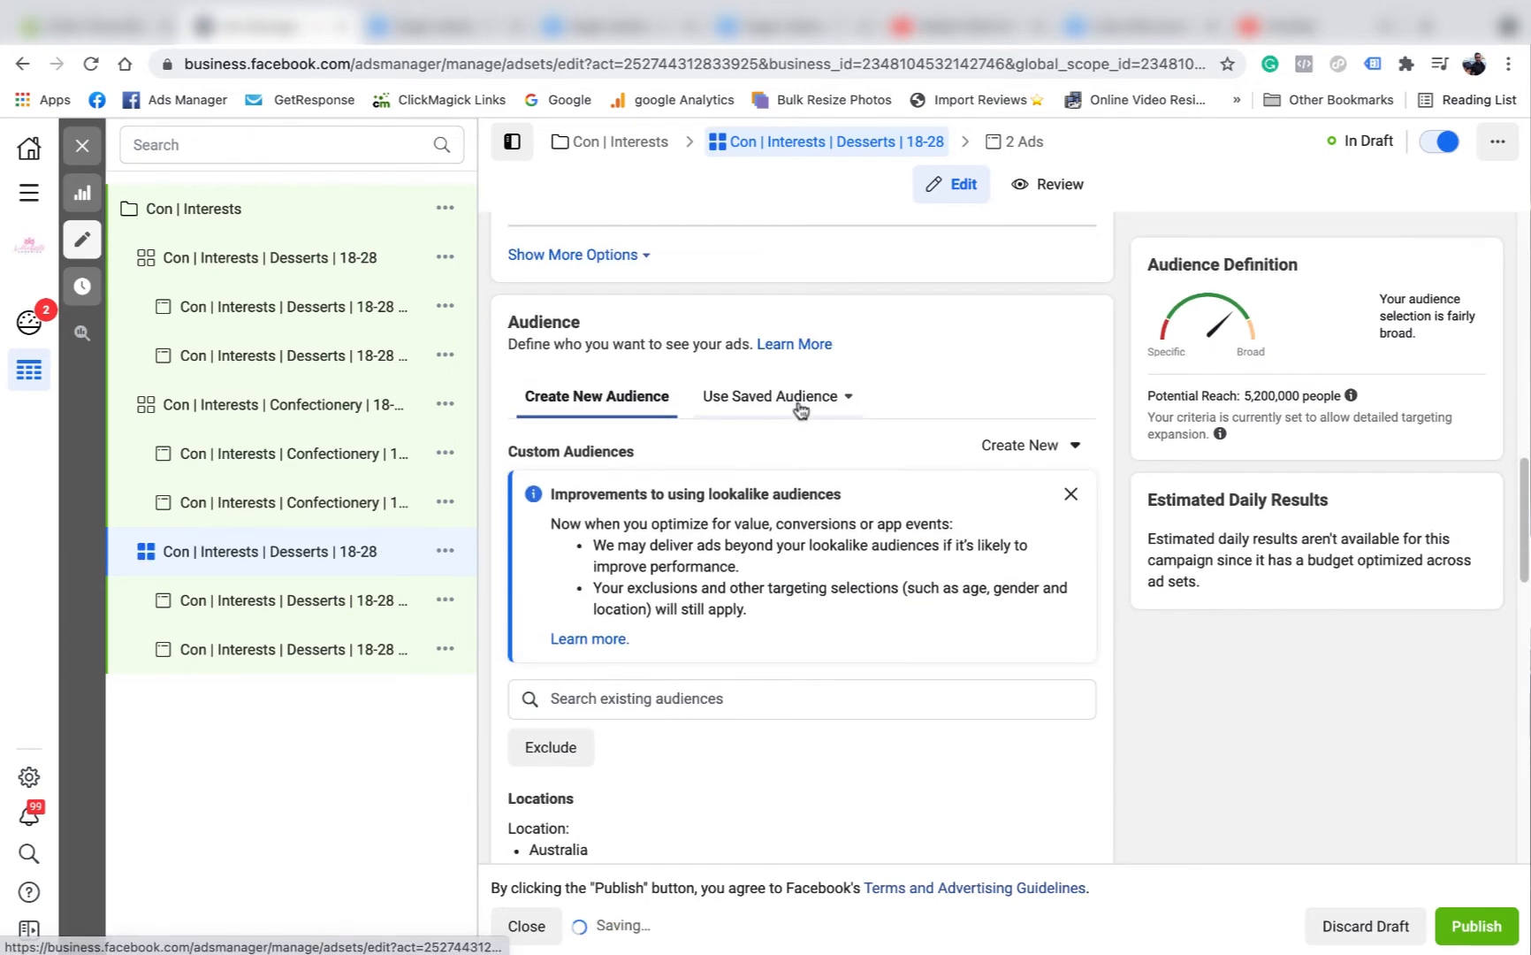
{"action": "scroll", "coordinate": [807, 436], "scroll_direction": "down", "scroll_amount": 3}
{"action": "scroll", "coordinate": [690, 451], "scroll_direction": "up", "scroll_amount": 2}
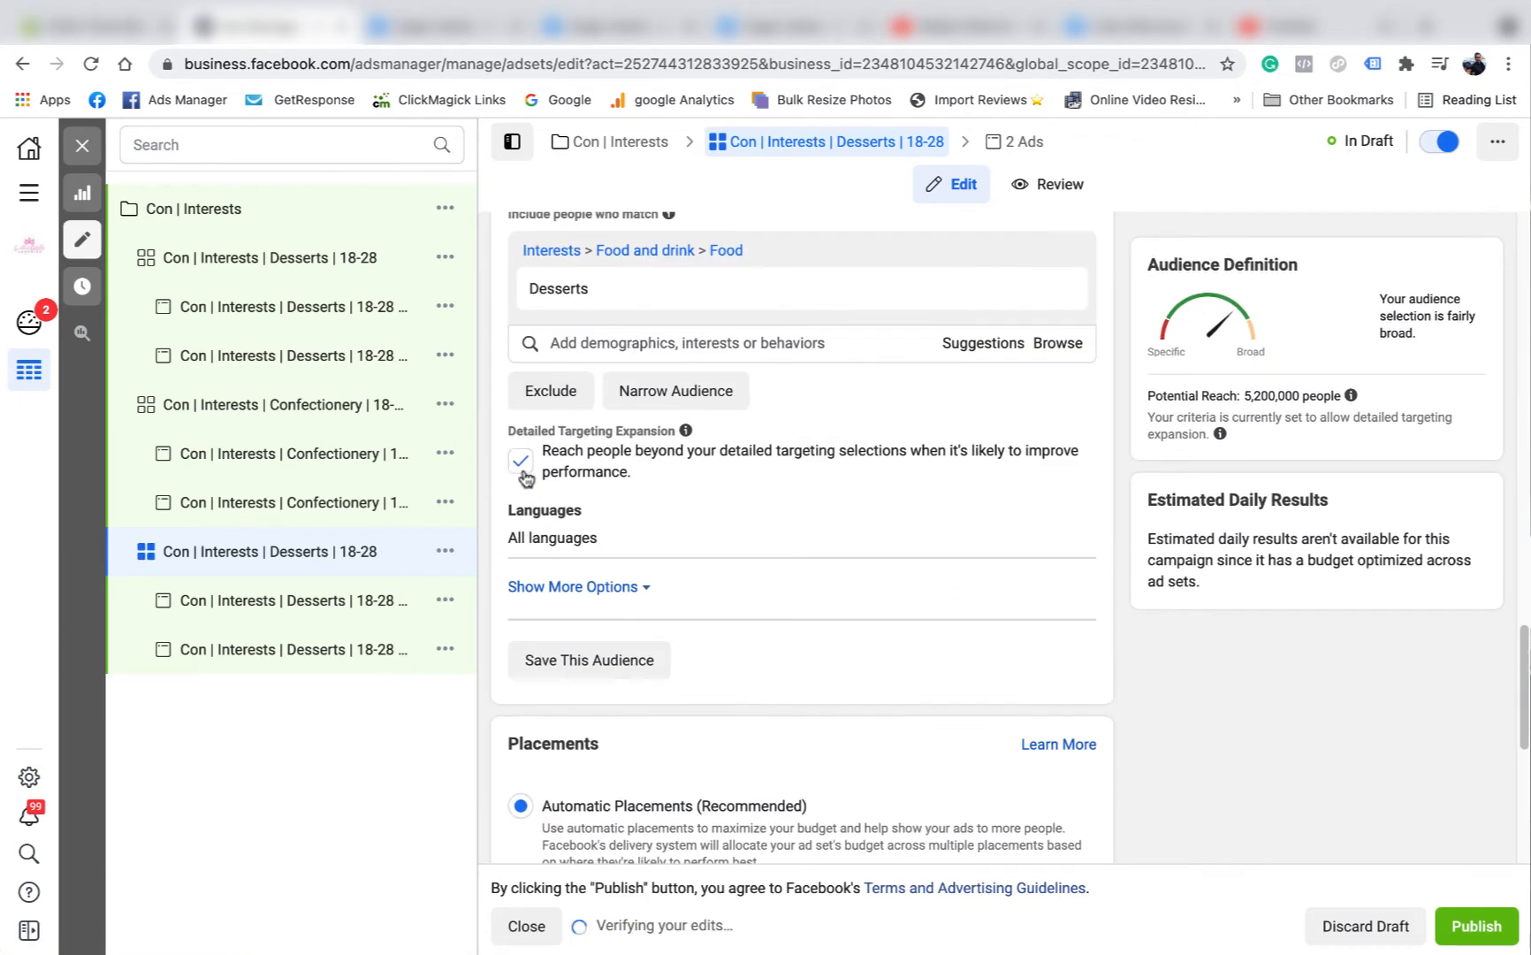
{"action": "left_click", "coordinate": [521, 460]}
Add the suggested Candy interest to the duplicated ad set's detailed targeting and remove the Desserts interest.
{"action": "scroll", "coordinate": [768, 464], "scroll_direction": "up", "scroll_amount": 1}
{"action": "mouse_move", "coordinate": [1080, 339]}
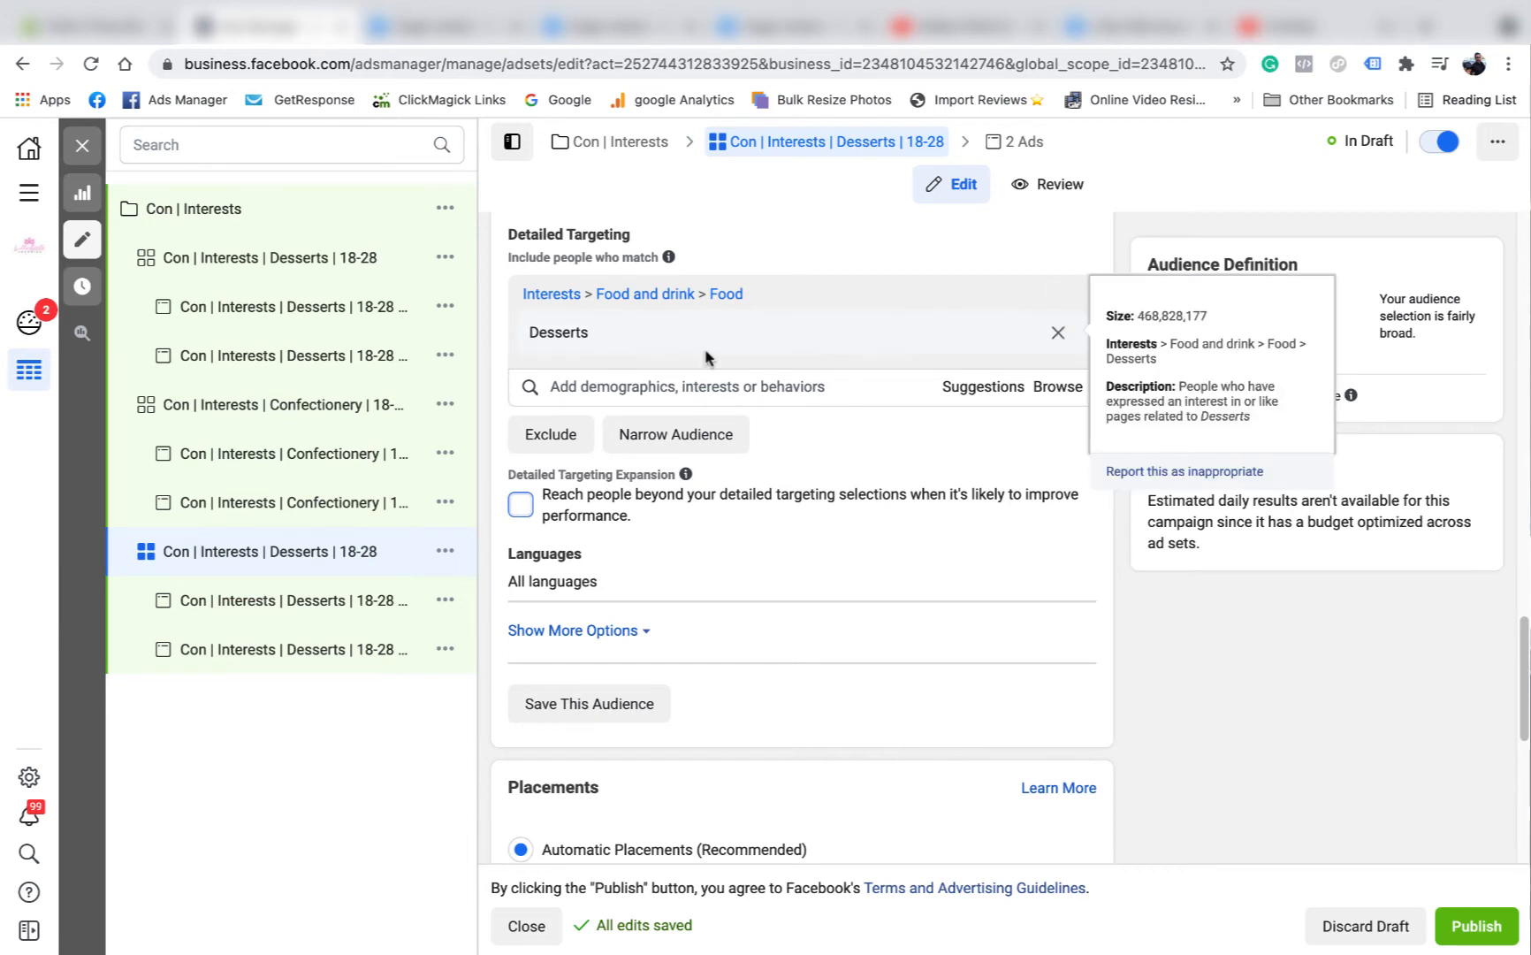
{"action": "left_click", "coordinate": [981, 393]}
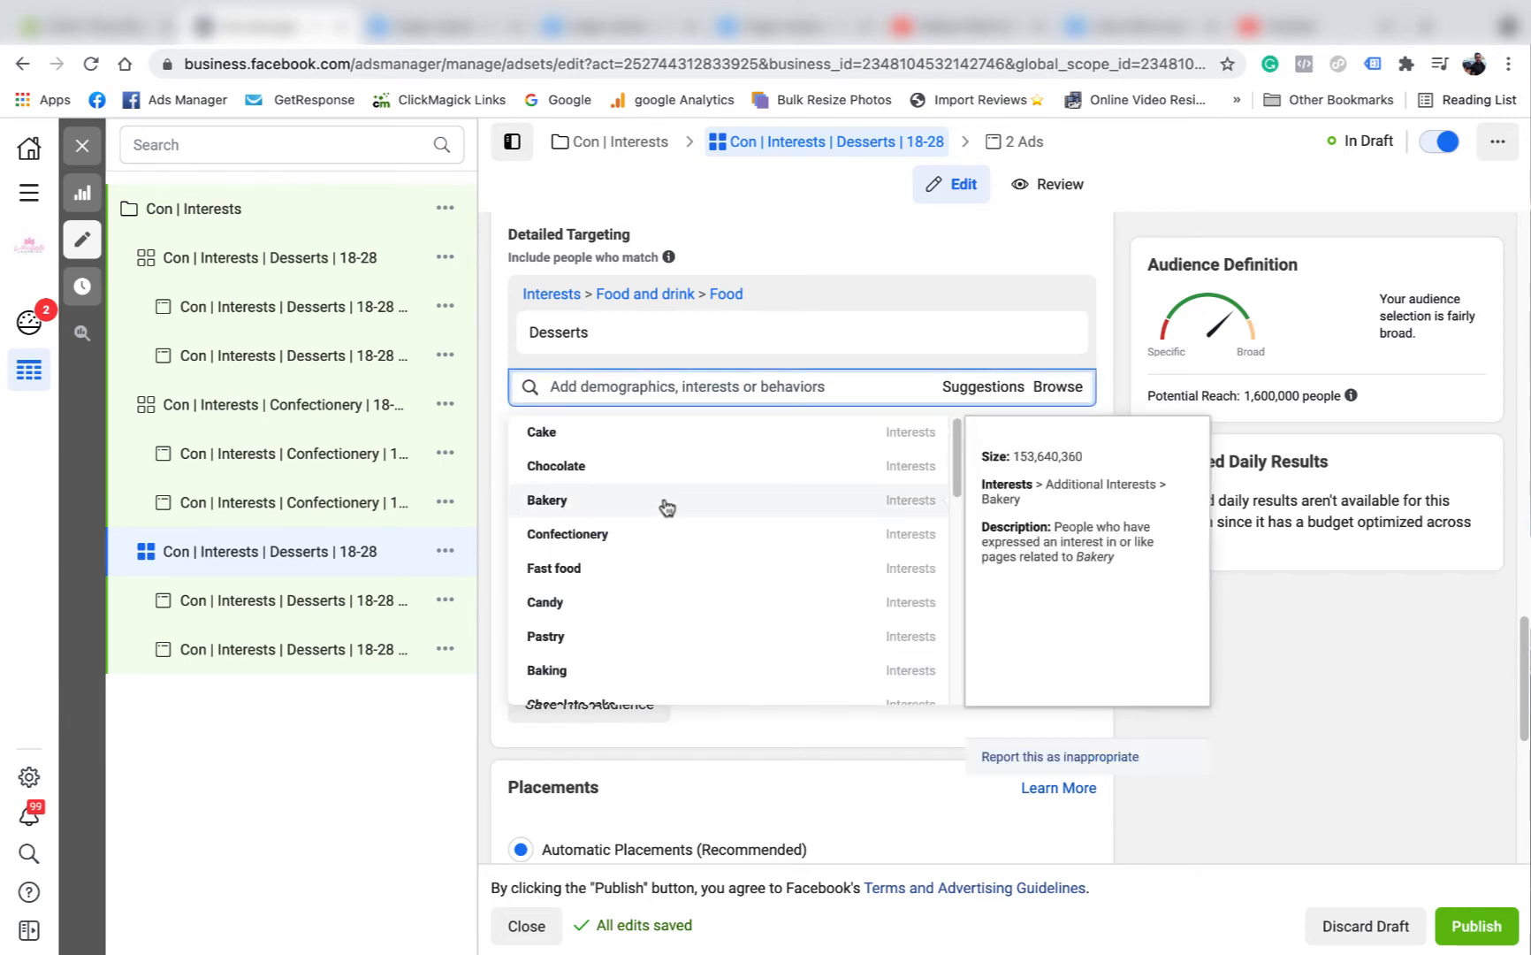
{"action": "left_click", "coordinate": [576, 609]}
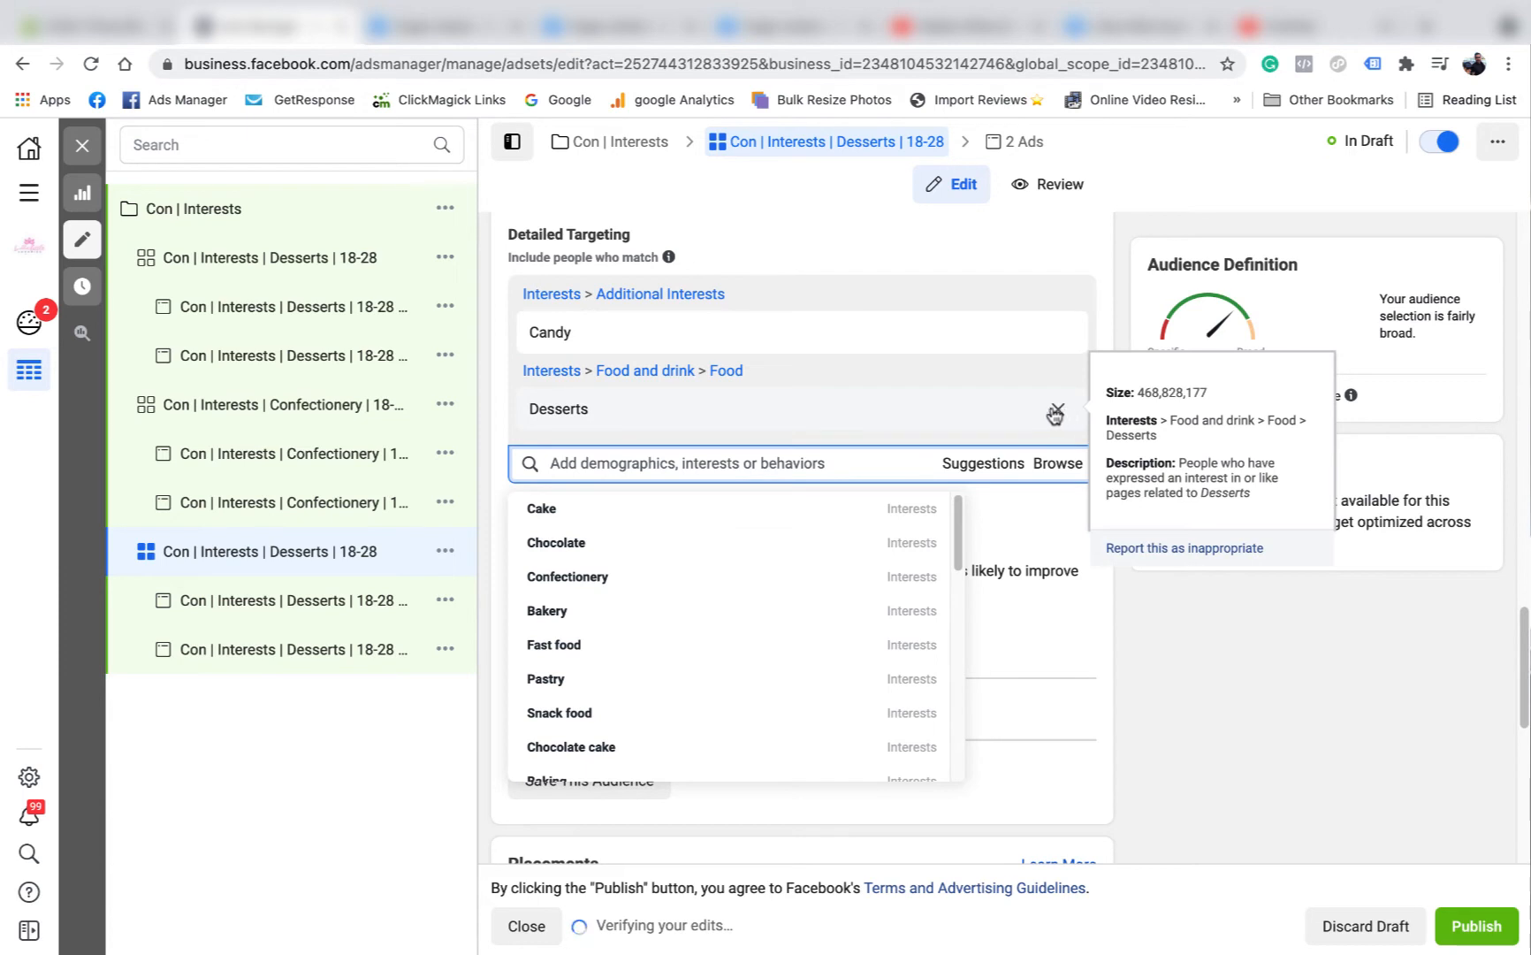
{"action": "left_click", "coordinate": [1055, 414]}
Copy the interest name "Candy" and paste it over "Desserts" so the duplicated ad set is named "Con | Interests | Candy | 18-28".
{"action": "double_click", "coordinate": [550, 332]}
{"action": "right_click", "coordinate": [543, 330]}
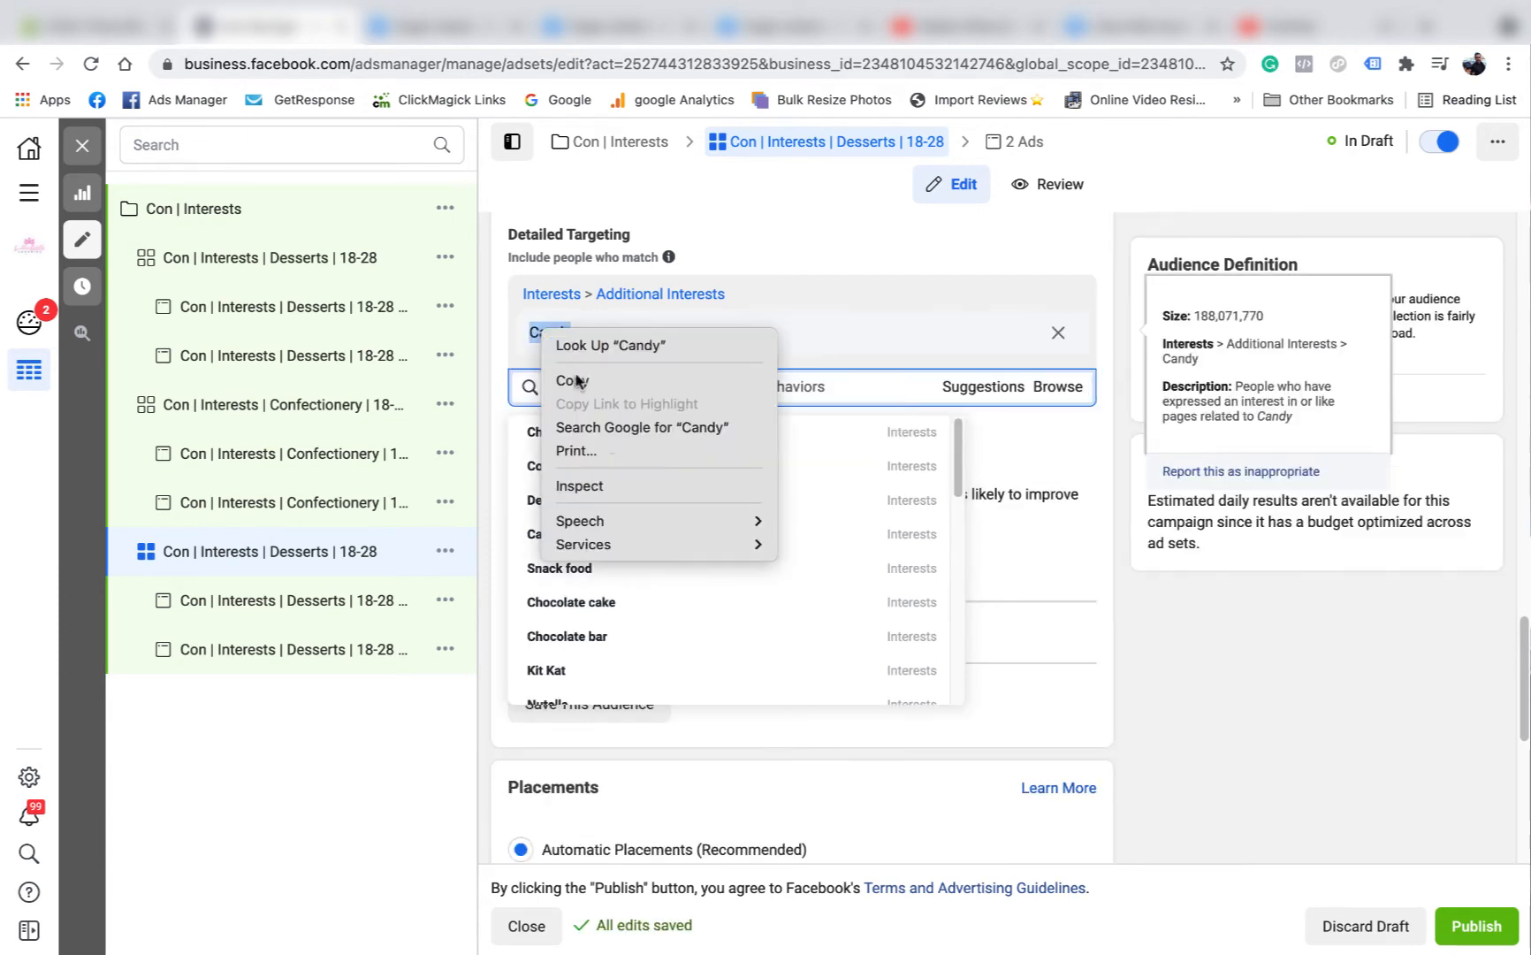
{"action": "left_click", "coordinate": [576, 380]}
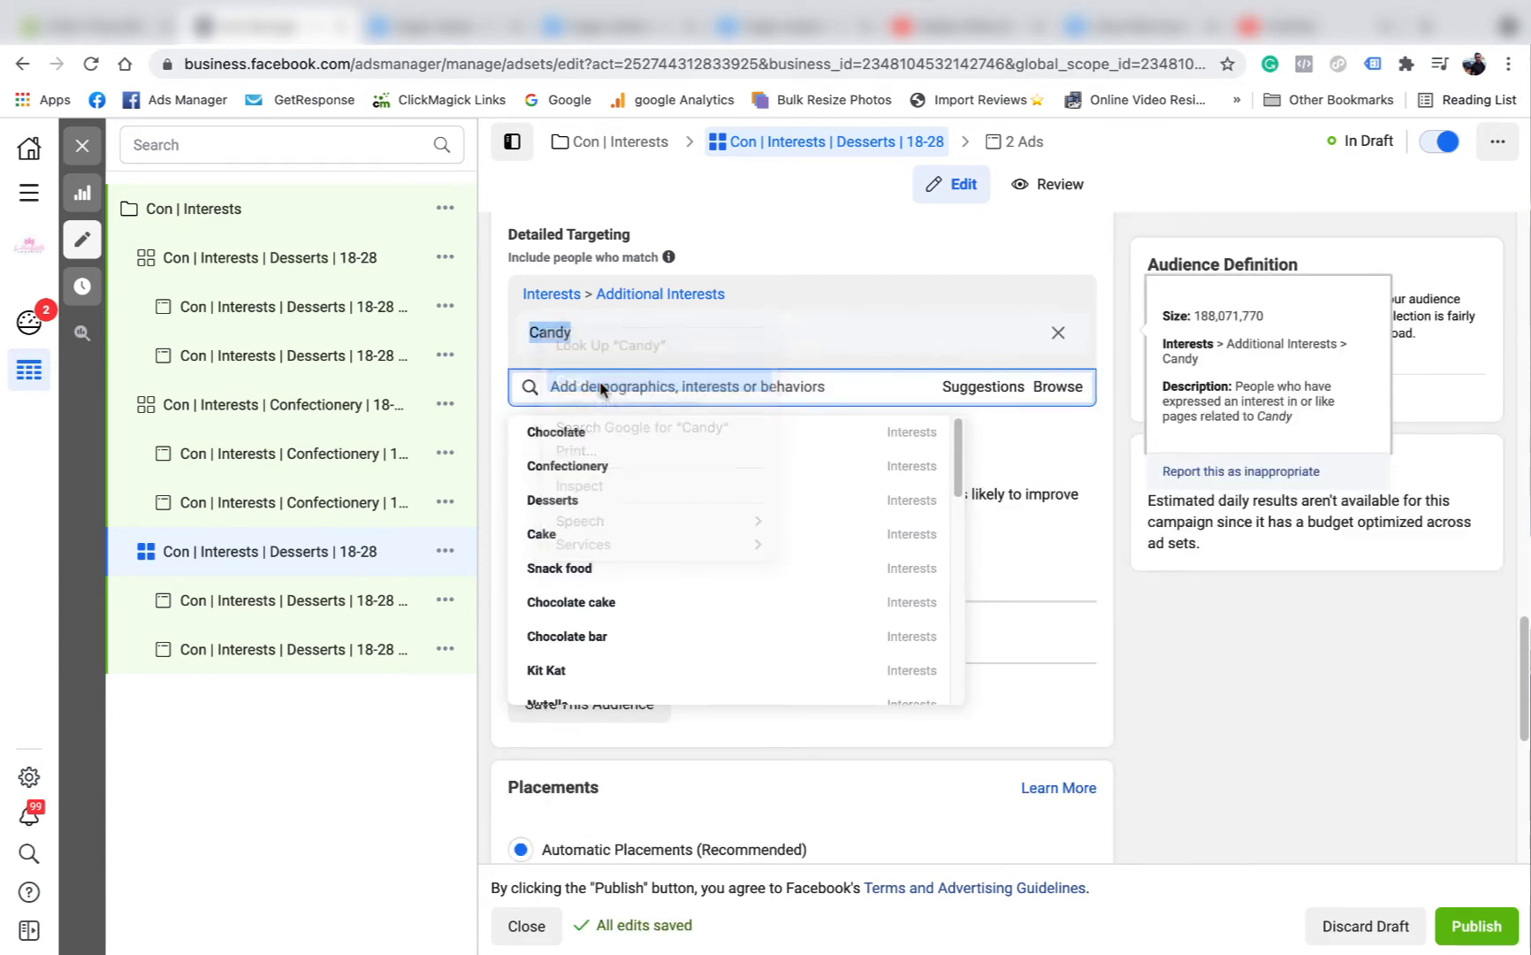
{"action": "left_click", "coordinate": [1311, 723]}
{"action": "scroll", "coordinate": [821, 404], "scroll_direction": "up", "scroll_amount": 15}
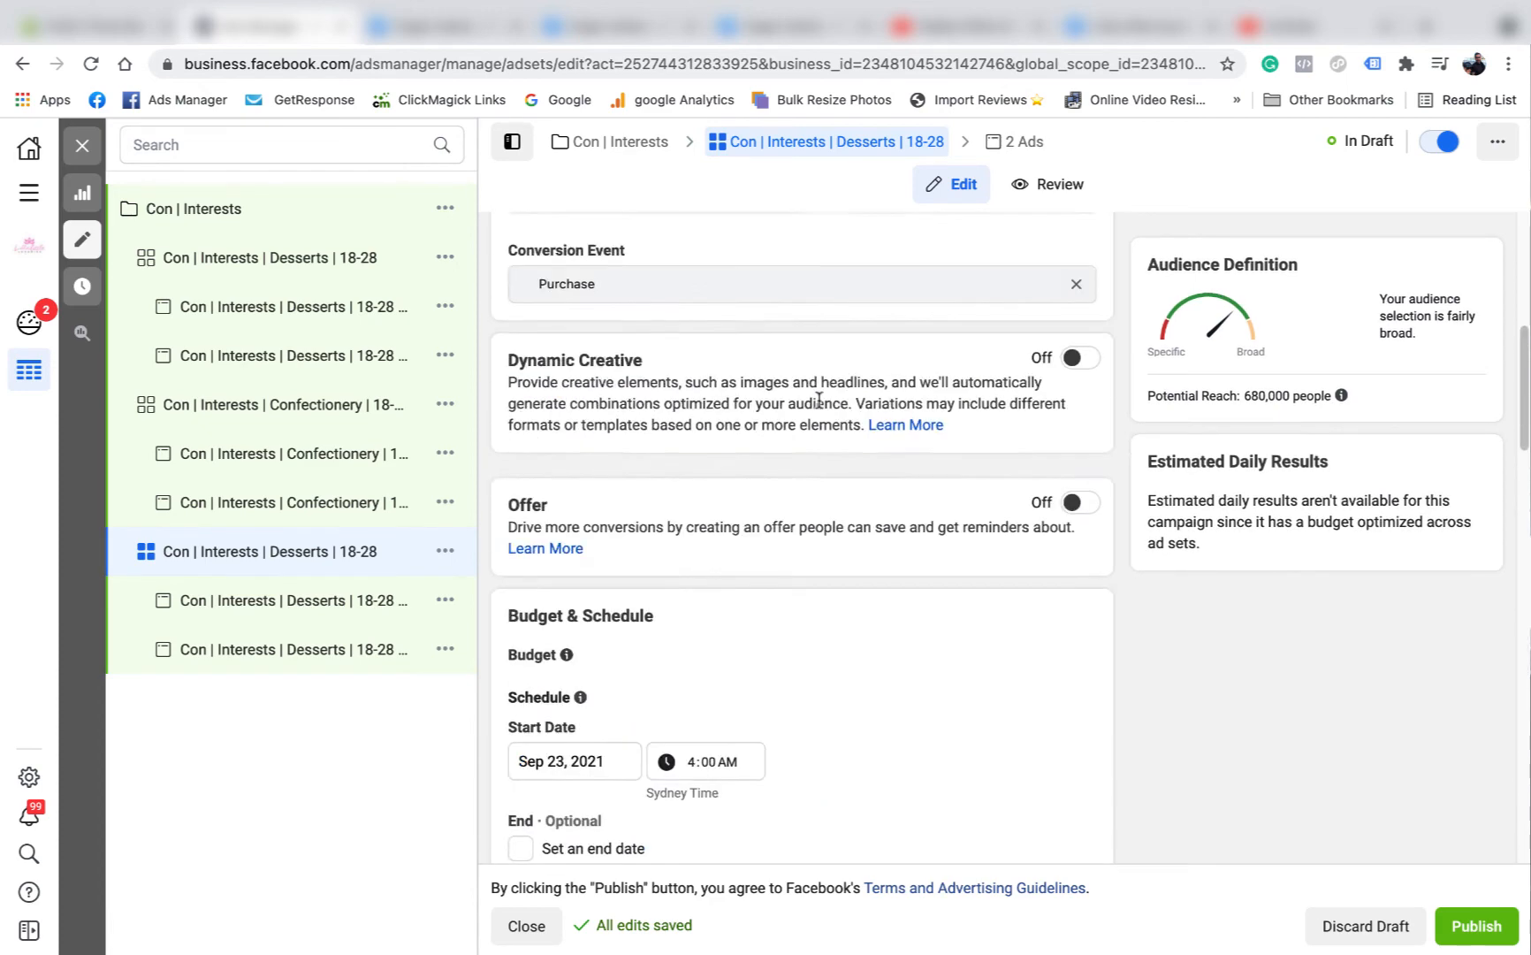
{"action": "left_click_drag", "start_coordinate": [686, 304], "coordinate": [632, 303]}
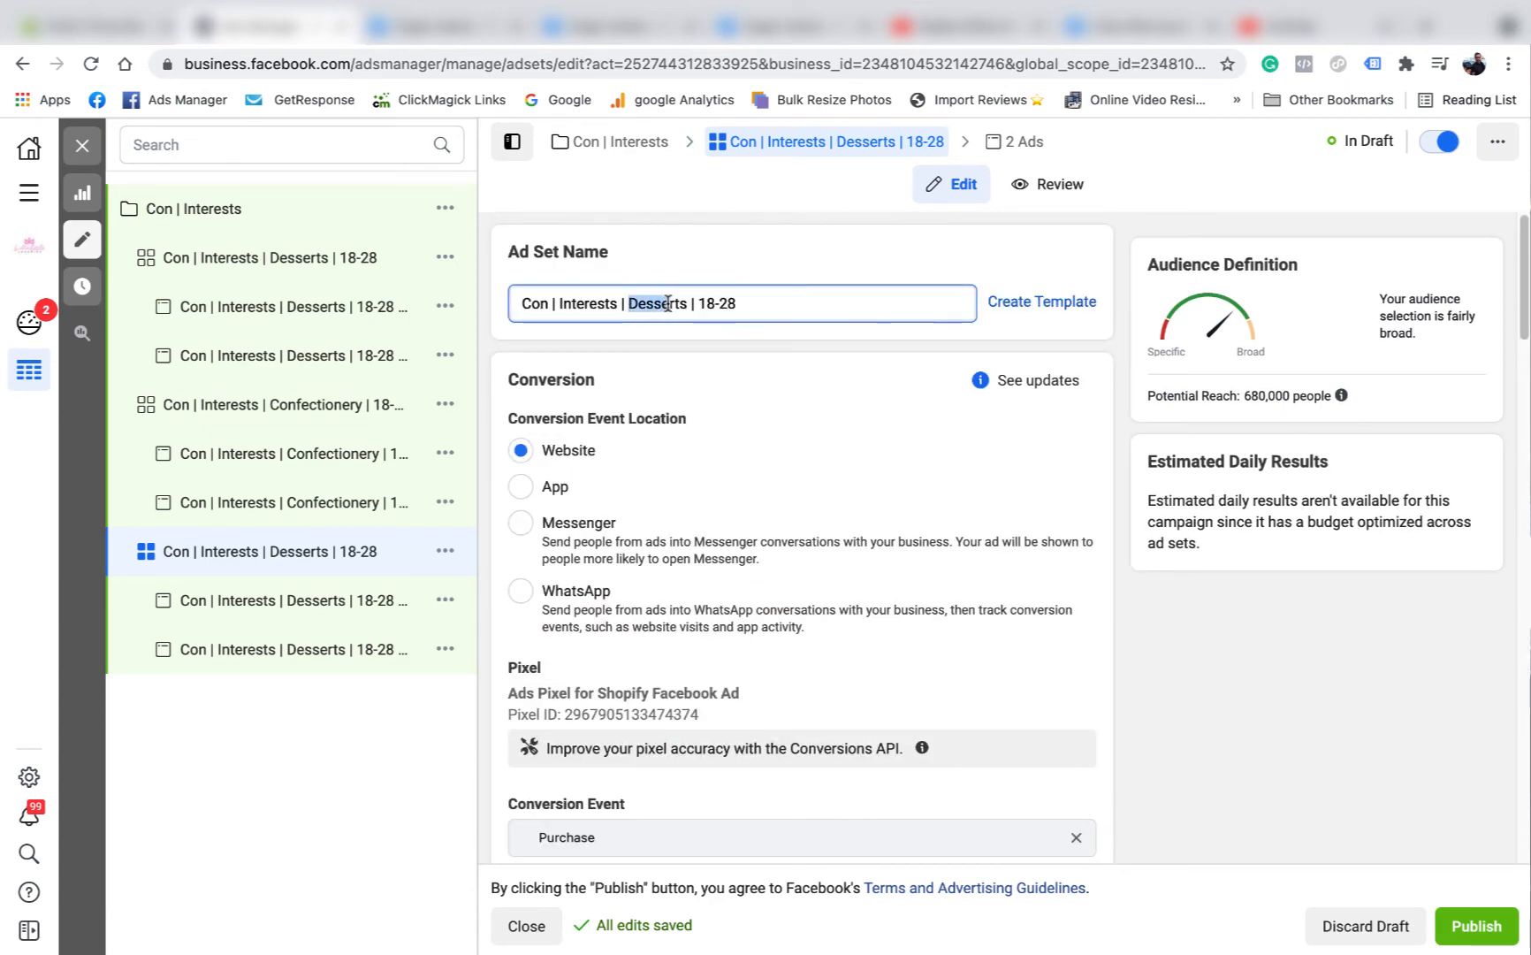
{"action": "right_click", "coordinate": [679, 305]}
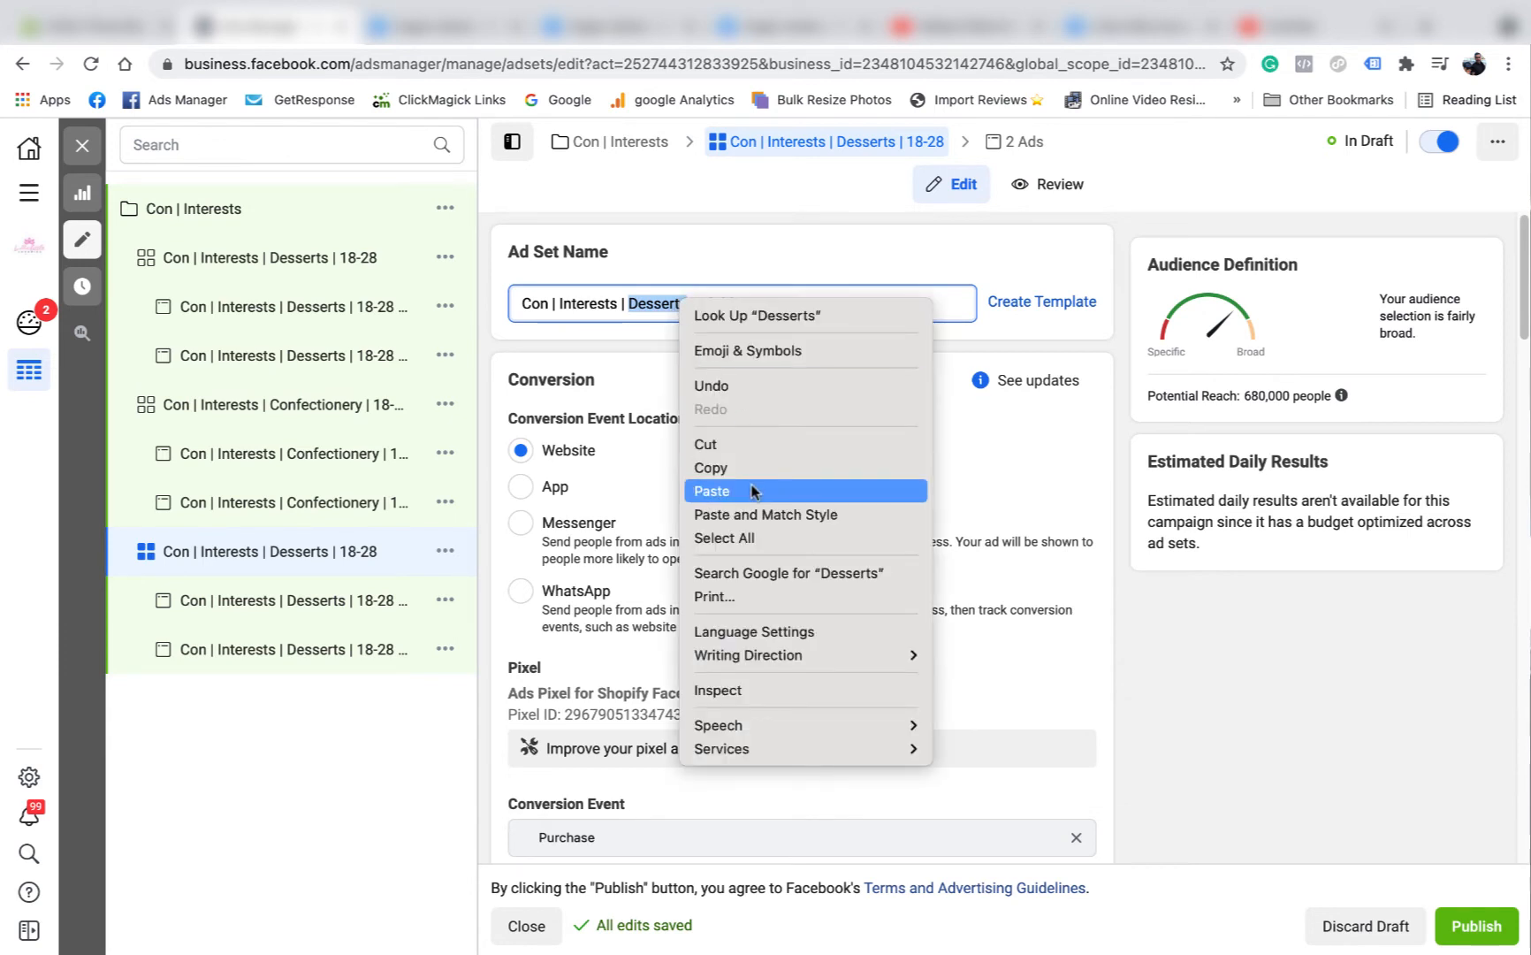
{"action": "left_click", "coordinate": [752, 488]}
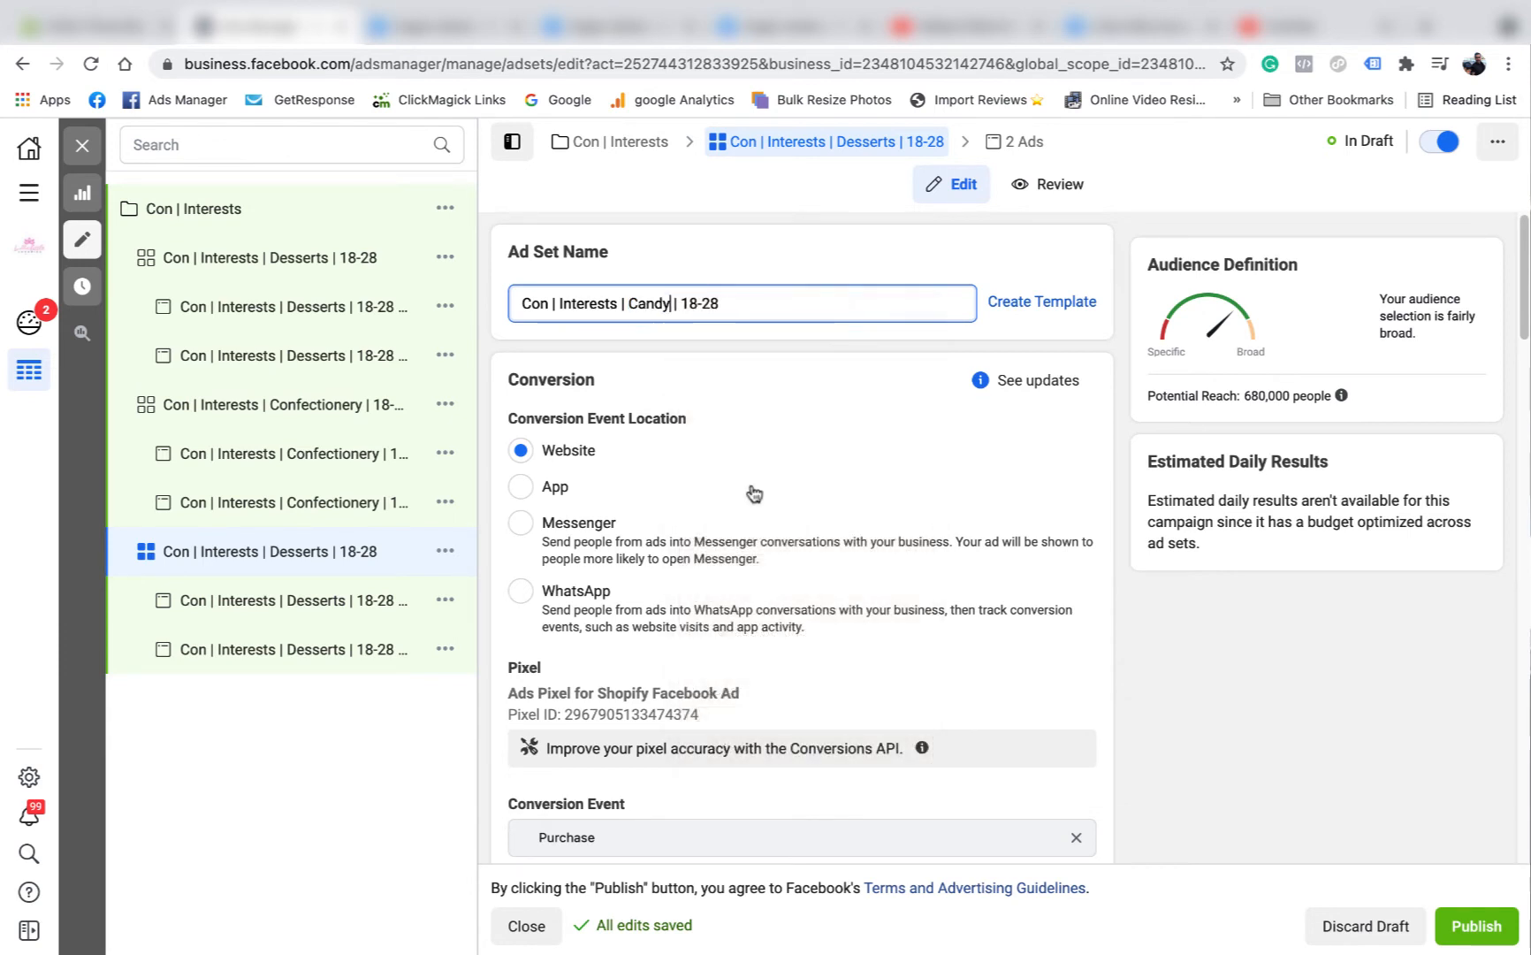
Rename the Choc buds ad in the Candy ad set to "Con | Interests | Candy | 18-28 | Choc buds".
{"action": "left_click", "coordinate": [998, 145]}
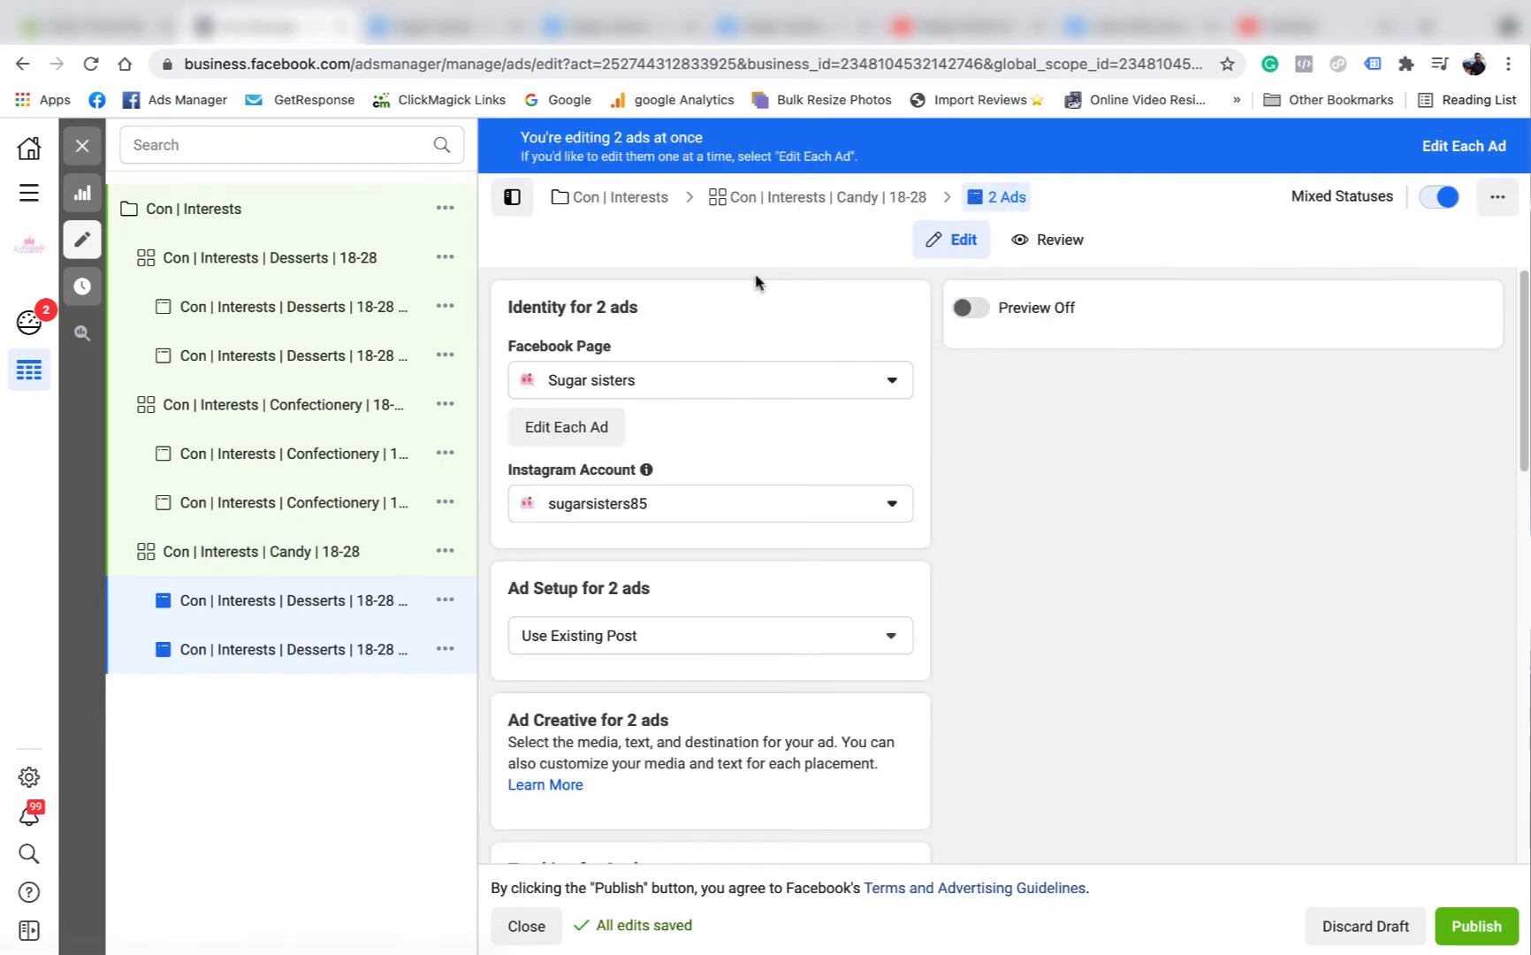
{"action": "left_click", "coordinate": [282, 605]}
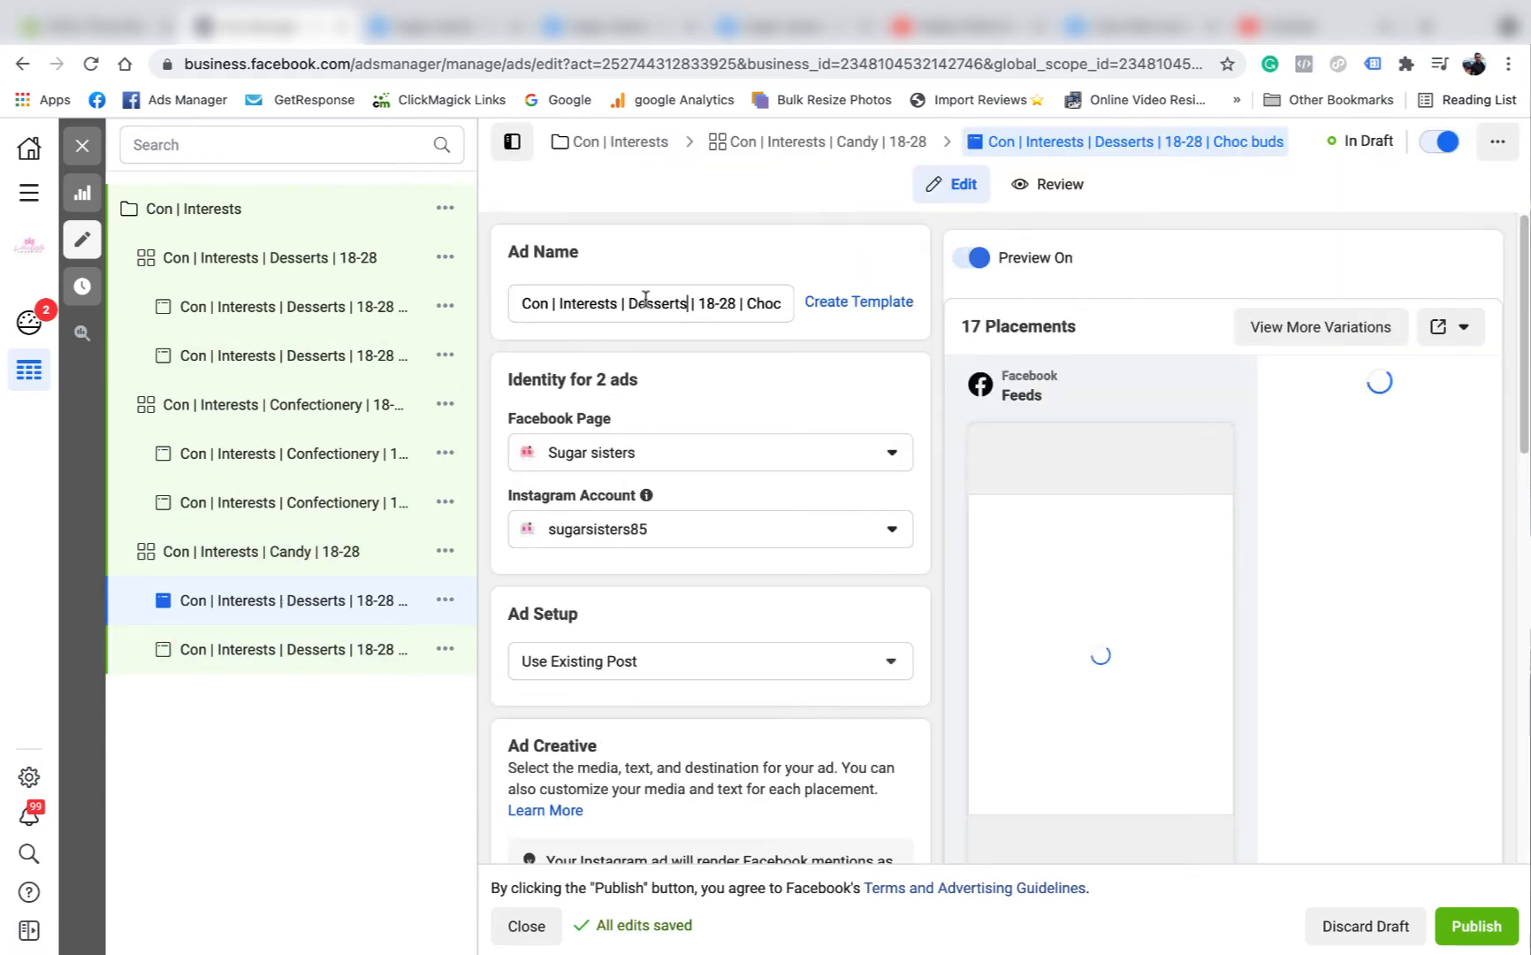
{"action": "double_click", "coordinate": [685, 301]}
{"action": "right_click", "coordinate": [638, 300]}
{"action": "left_click", "coordinate": [701, 491]}
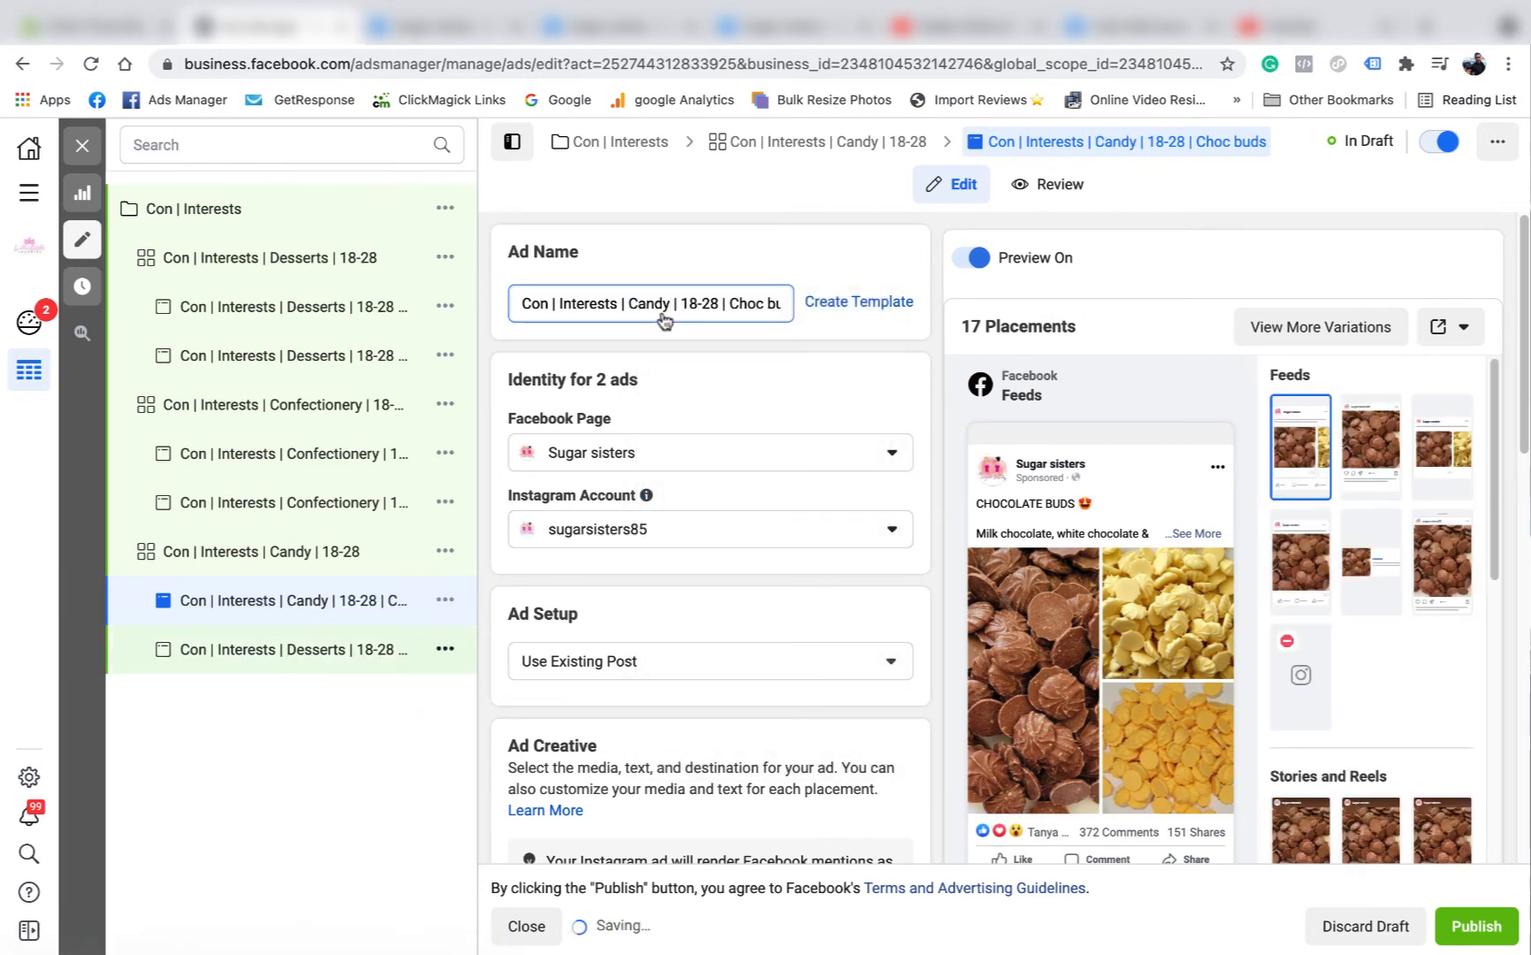
Replace "Desserts" with "Candy" in the Nerds ad's name within the Candy ad set, giving "Con | Interests | Candy | 18-28 | Nerds".
{"action": "left_click_drag", "start_coordinate": [687, 302], "coordinate": [629, 299]}
{"action": "right_click", "coordinate": [645, 301]}
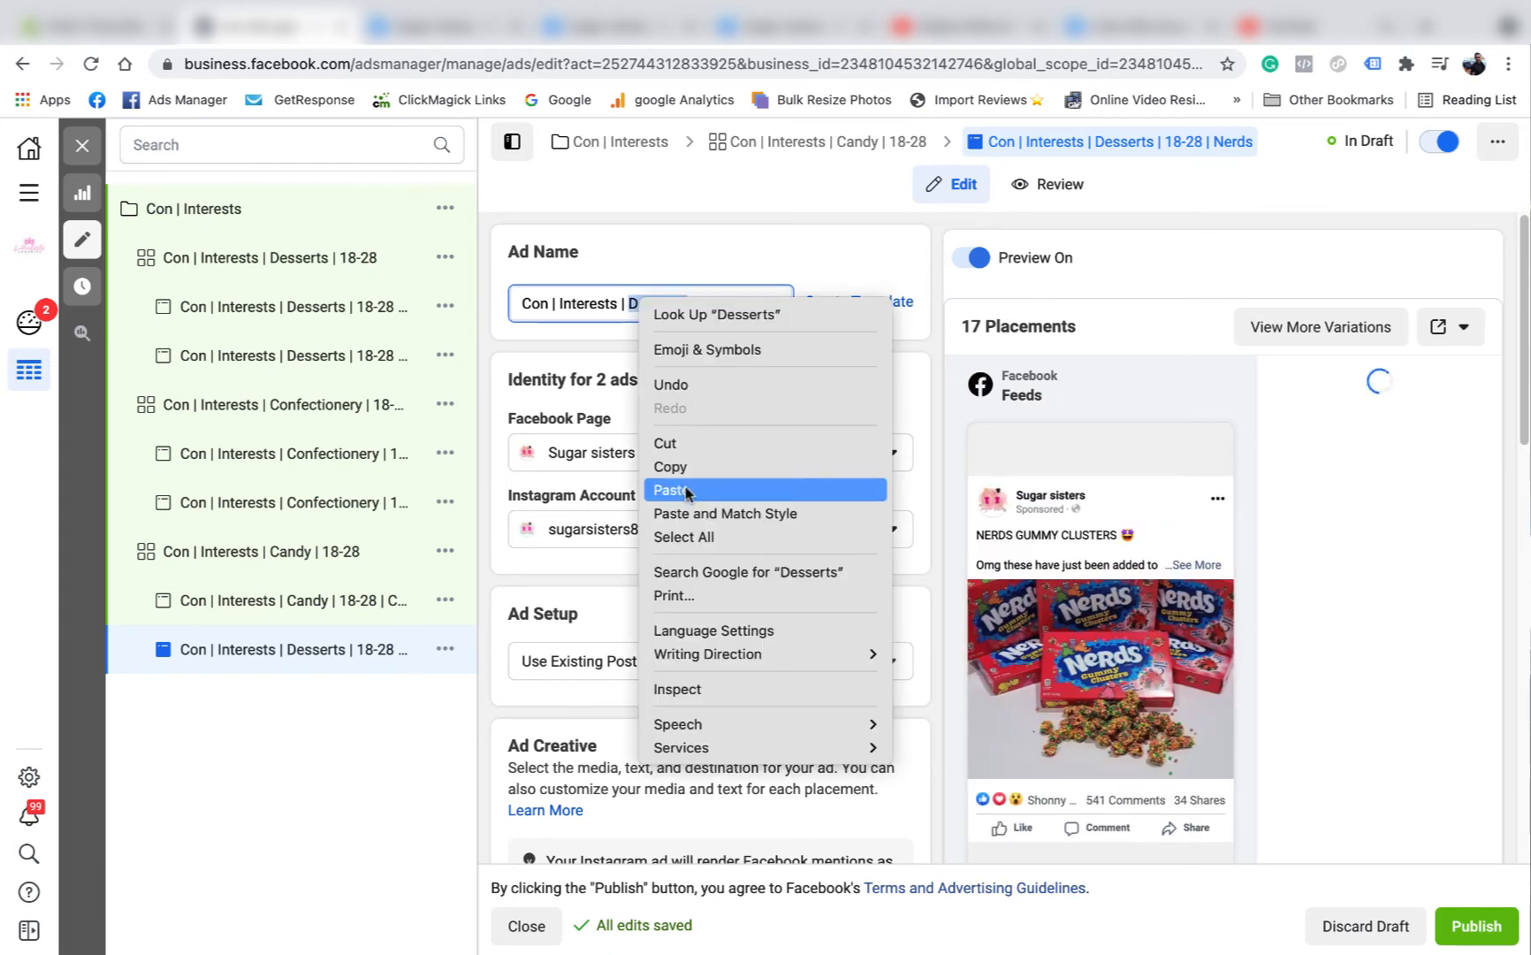
{"action": "left_click", "coordinate": [688, 488]}
{"action": "key", "text": "super+v"}
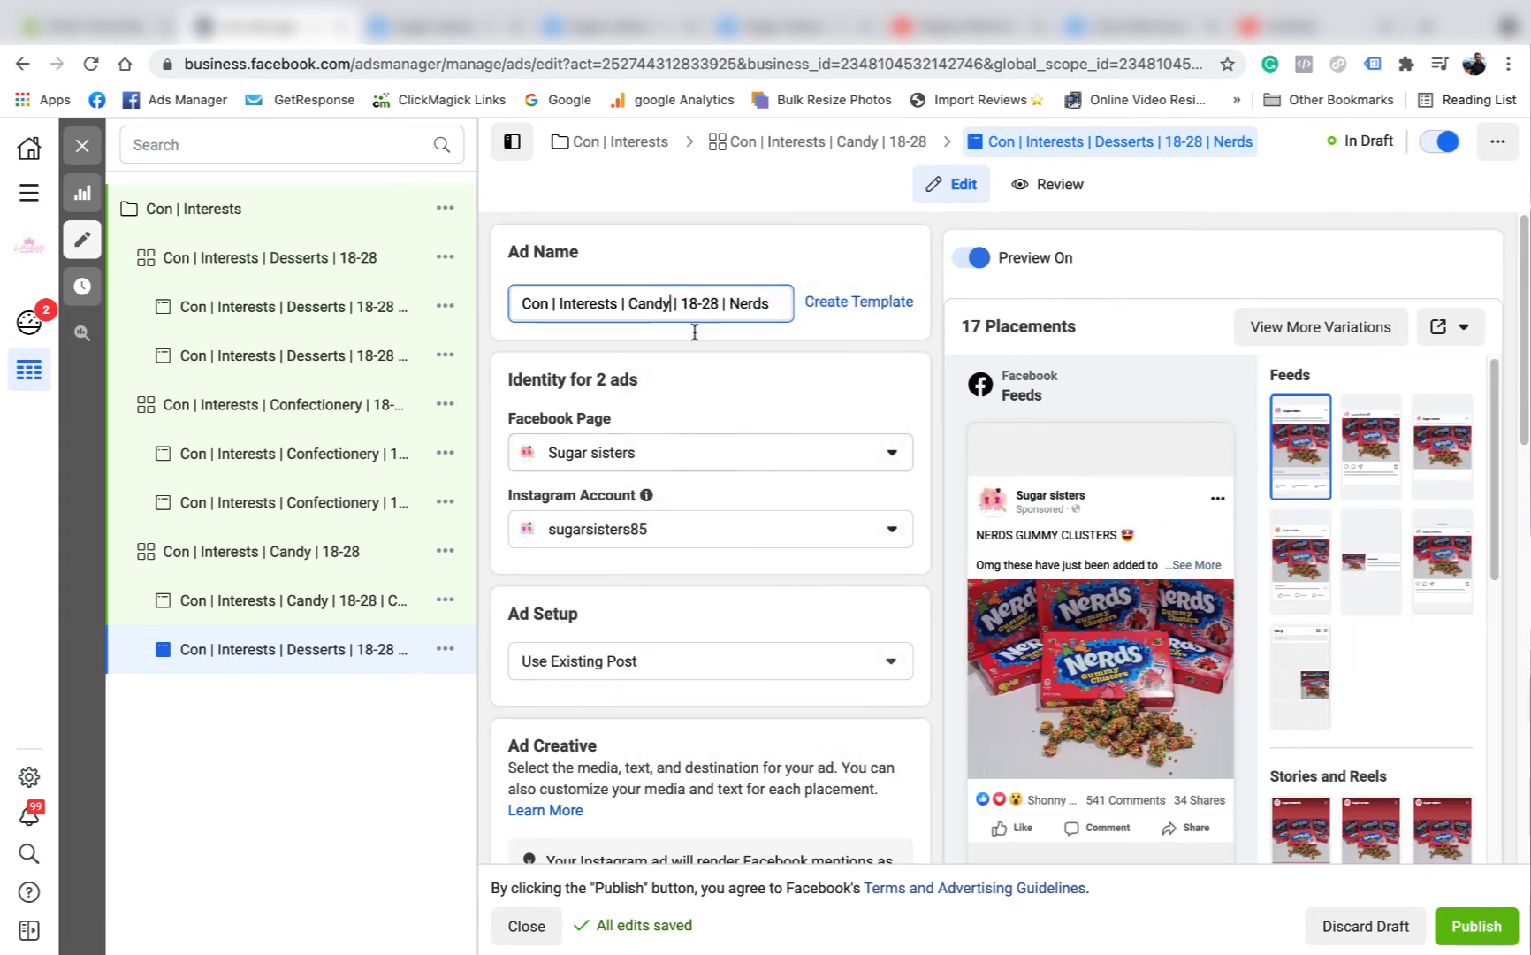
{"action": "left_click", "coordinate": [694, 257]}
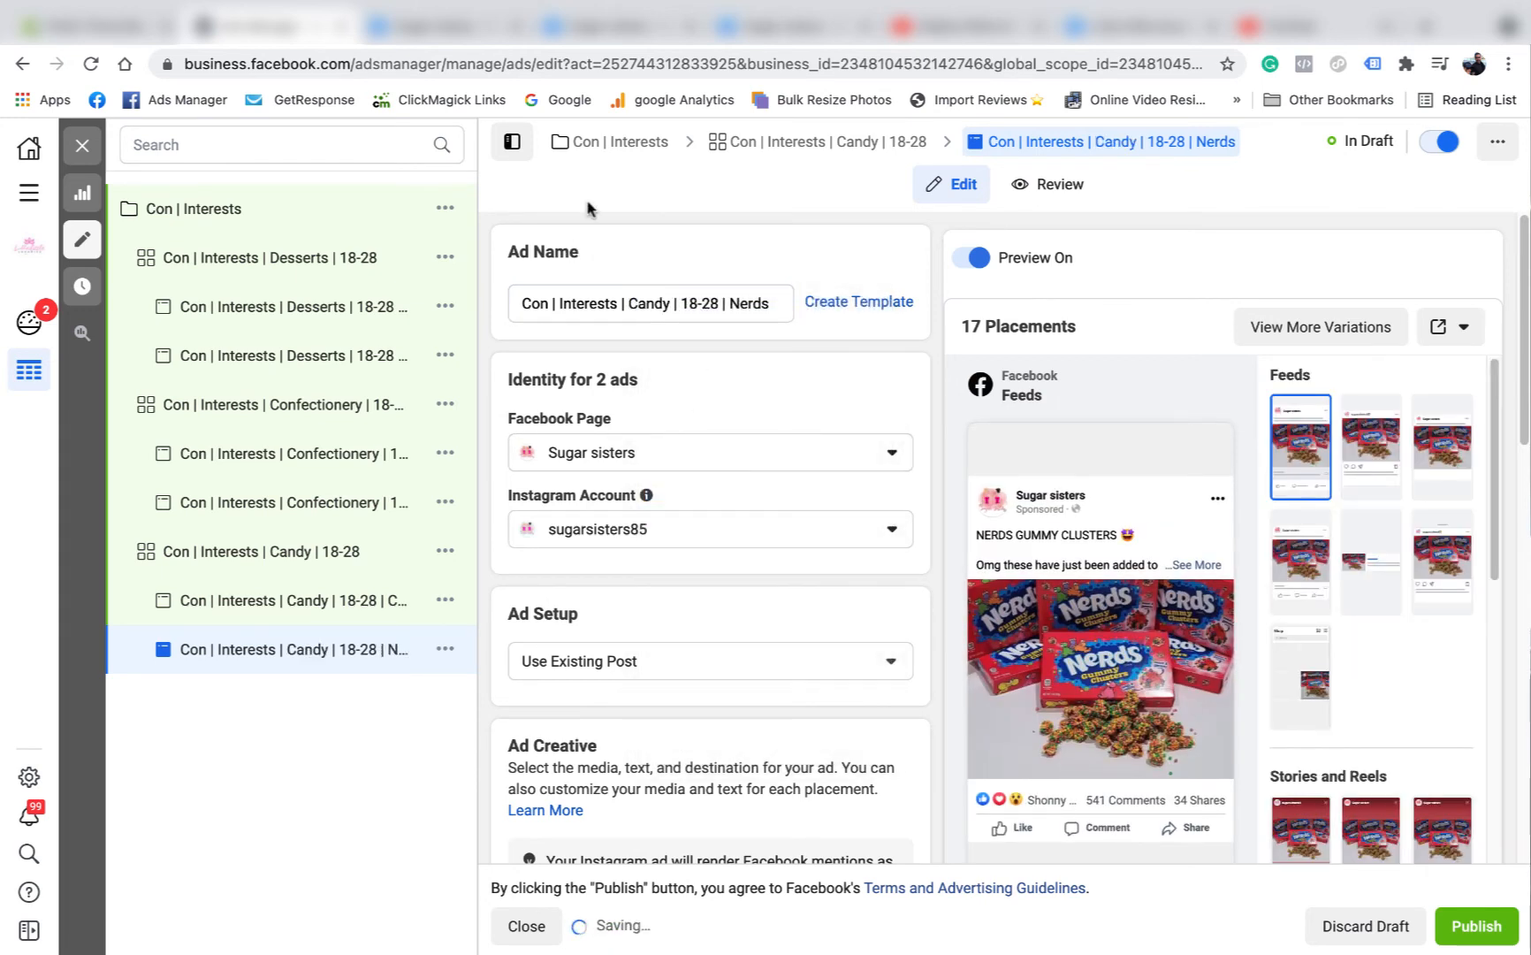
Go back to the "Con | Interests" campaign, close its editor and list the ad sets it contains.
{"action": "left_click", "coordinate": [600, 145]}
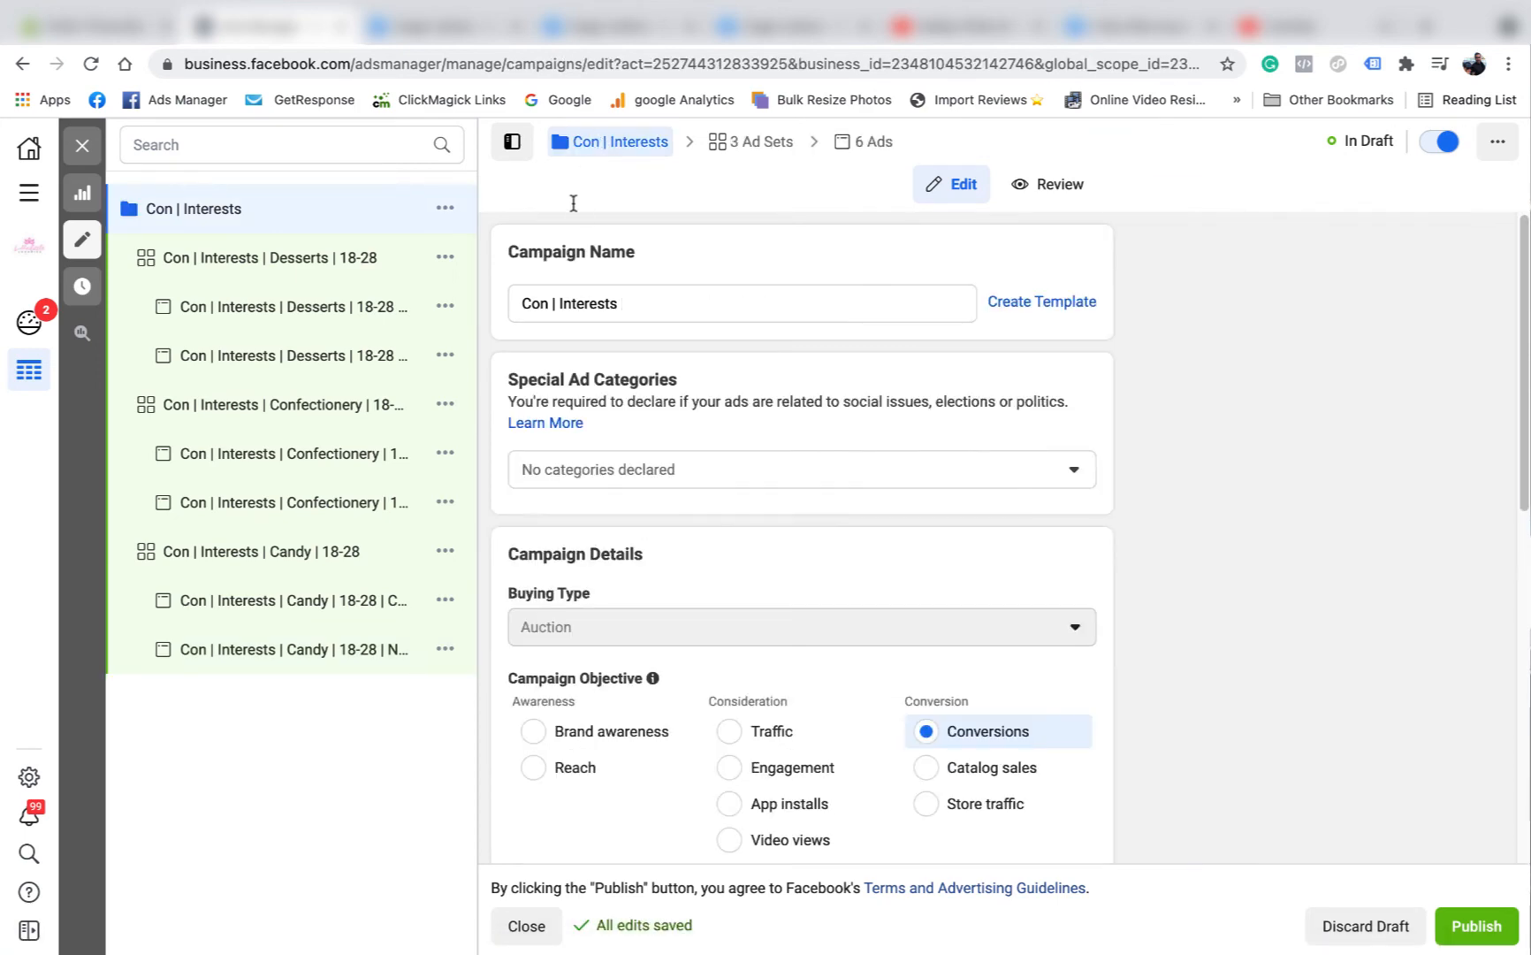
{"action": "left_click", "coordinate": [82, 145]}
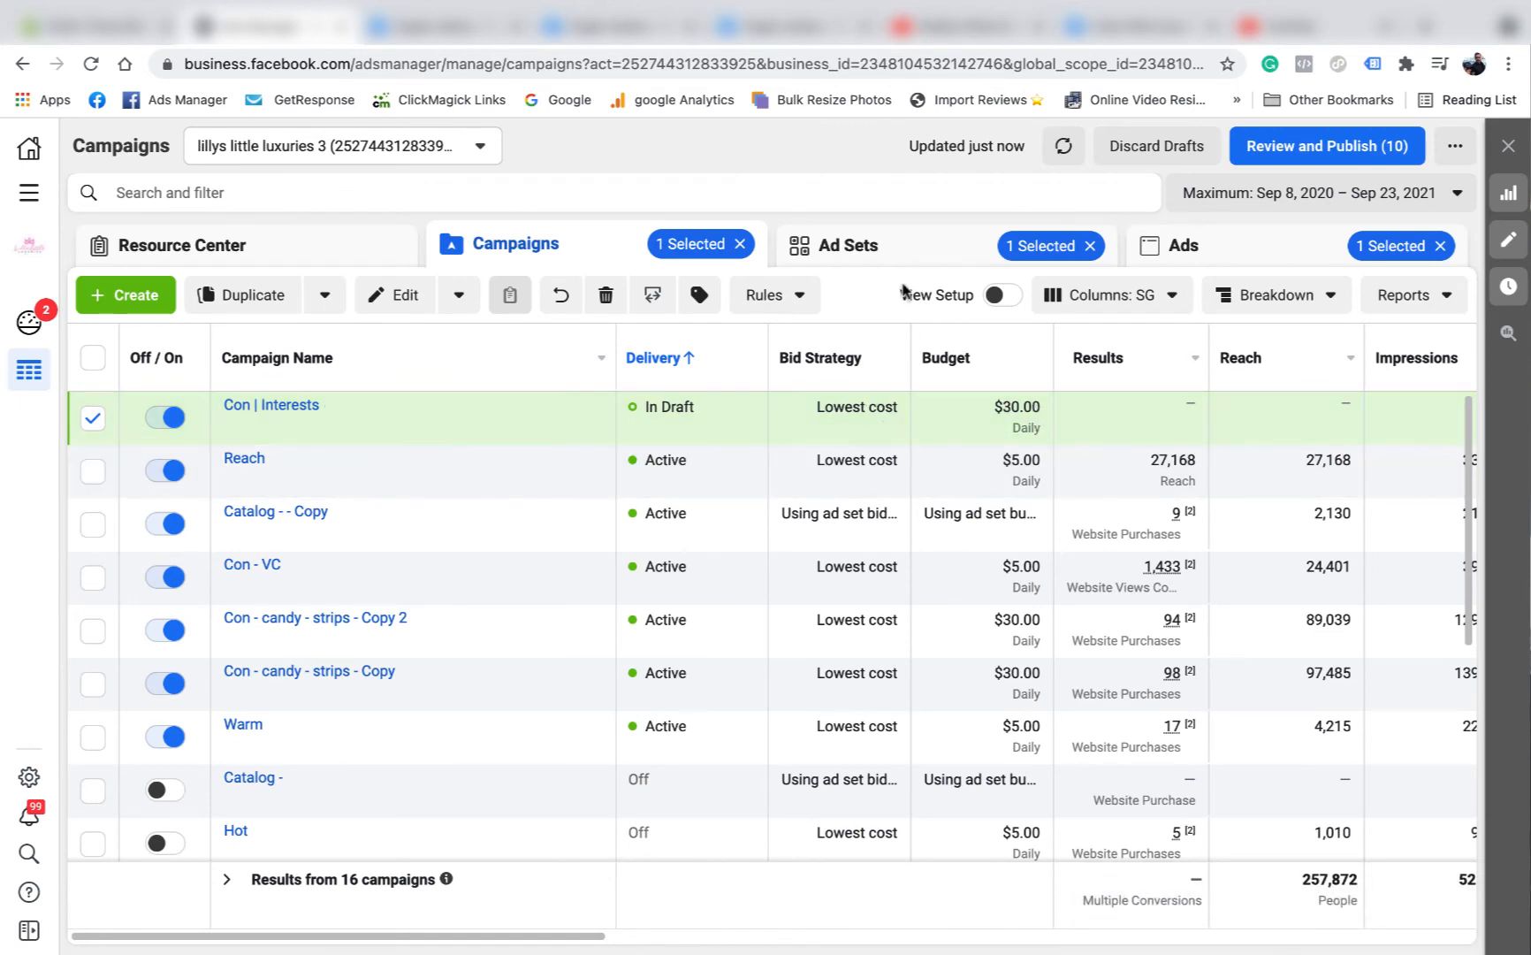
{"action": "left_click", "coordinate": [892, 250]}
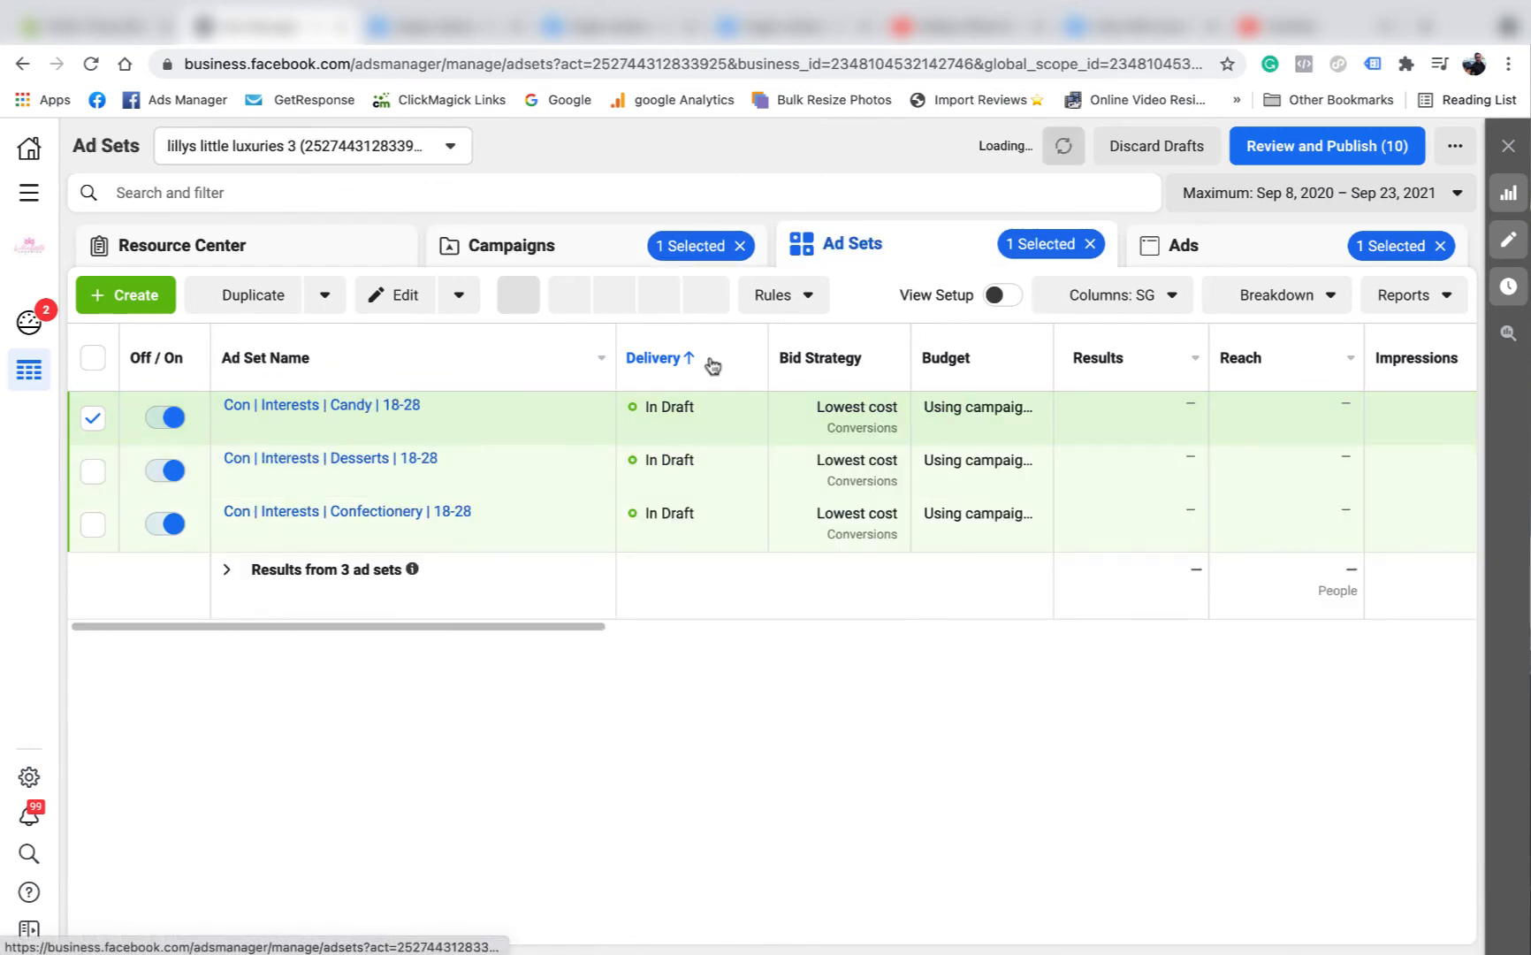
Deselect the Candy ad set and its Nerds ad, and list all ads in the "Con | Interests" campaign.
{"action": "left_click", "coordinate": [92, 418]}
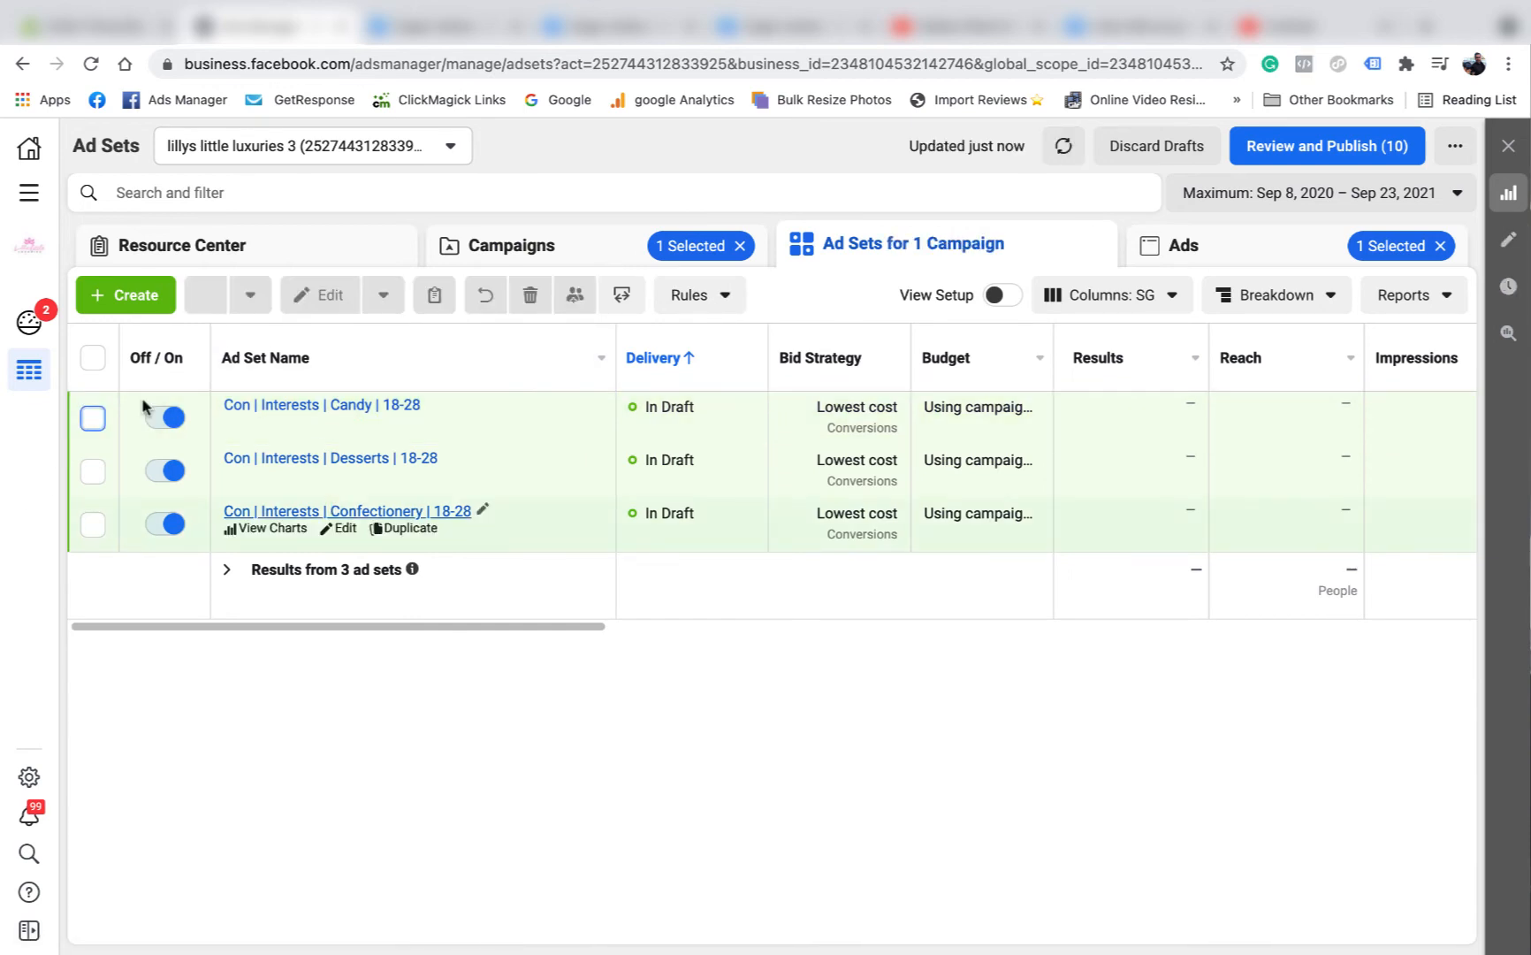
{"action": "left_click", "coordinate": [92, 418]}
{"action": "left_click", "coordinate": [1211, 256]}
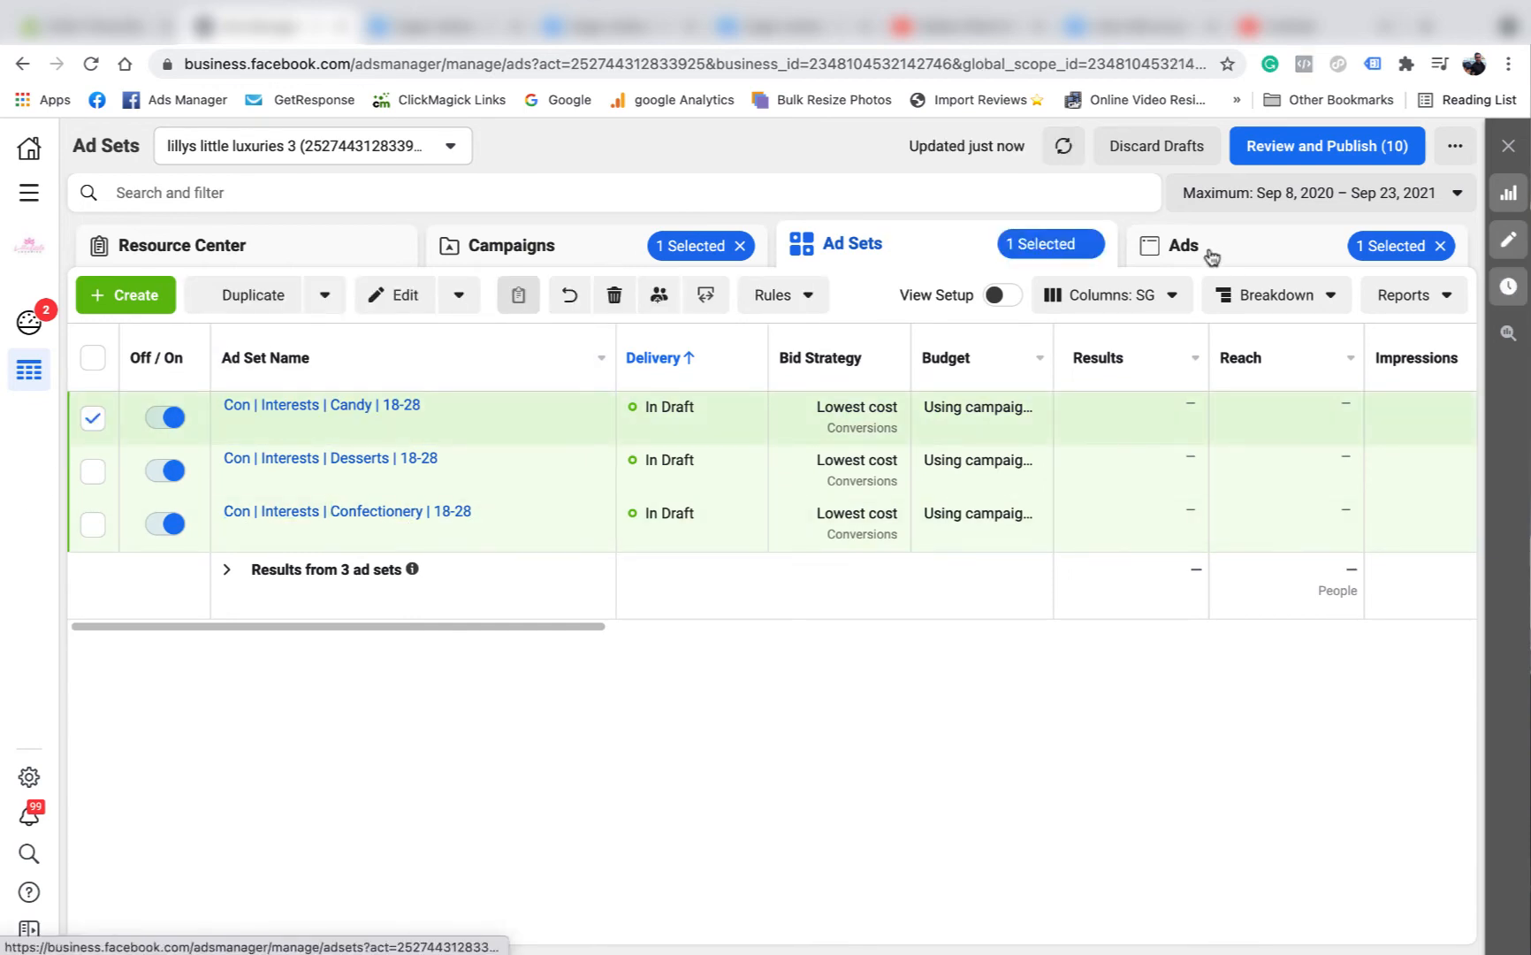
{"action": "left_click", "coordinate": [93, 476]}
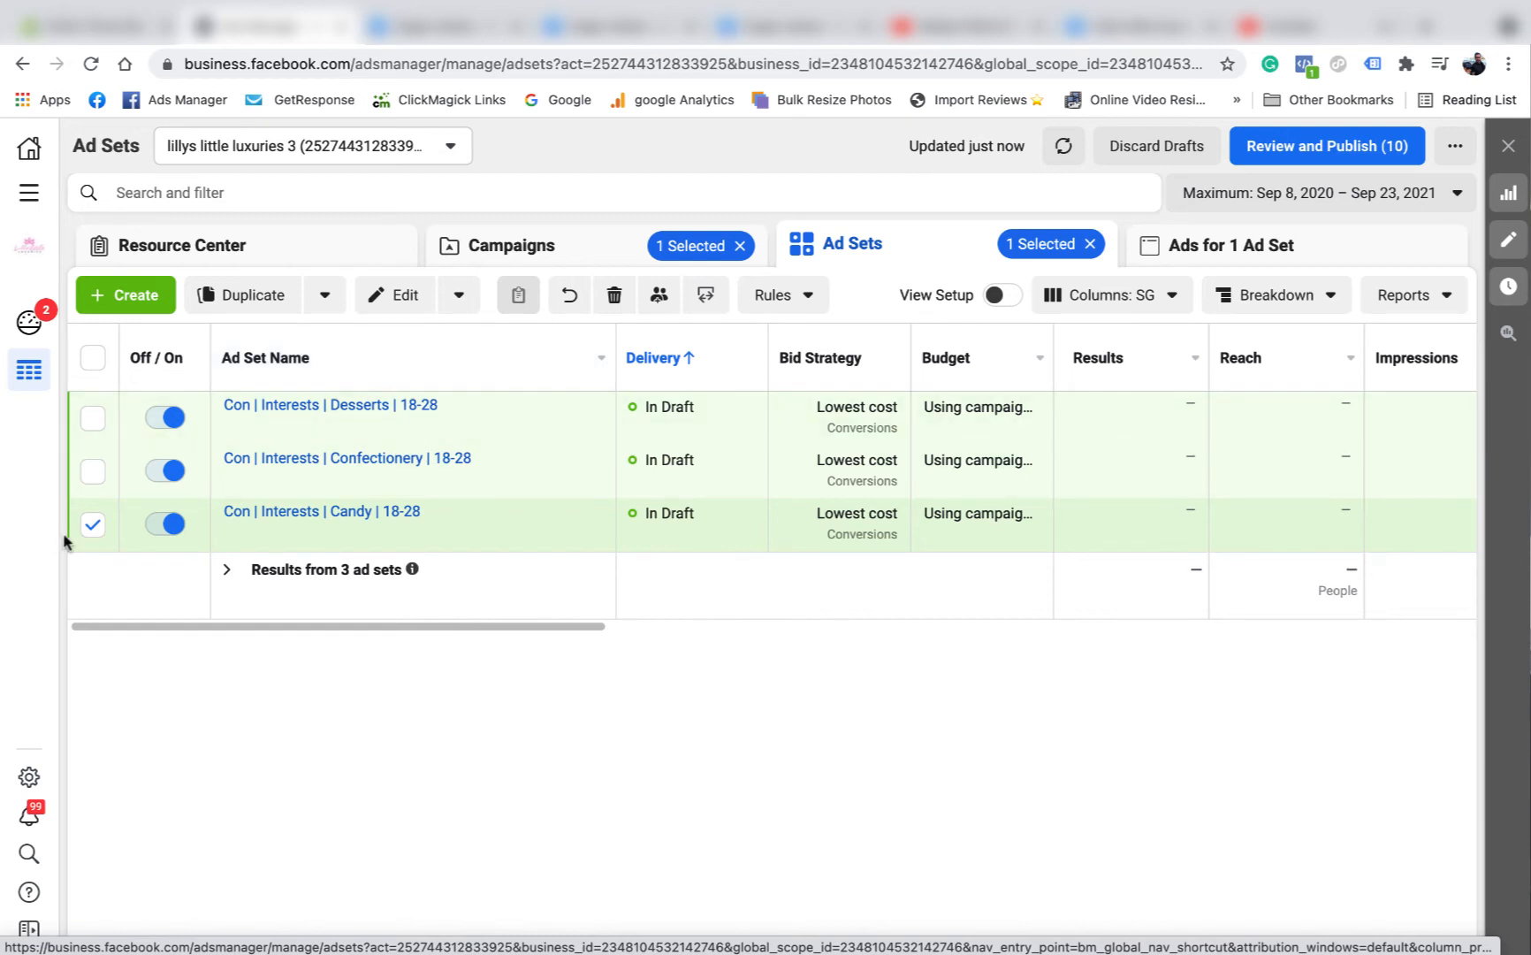
{"action": "left_click", "coordinate": [93, 524]}
{"action": "left_click", "coordinate": [1211, 256]}
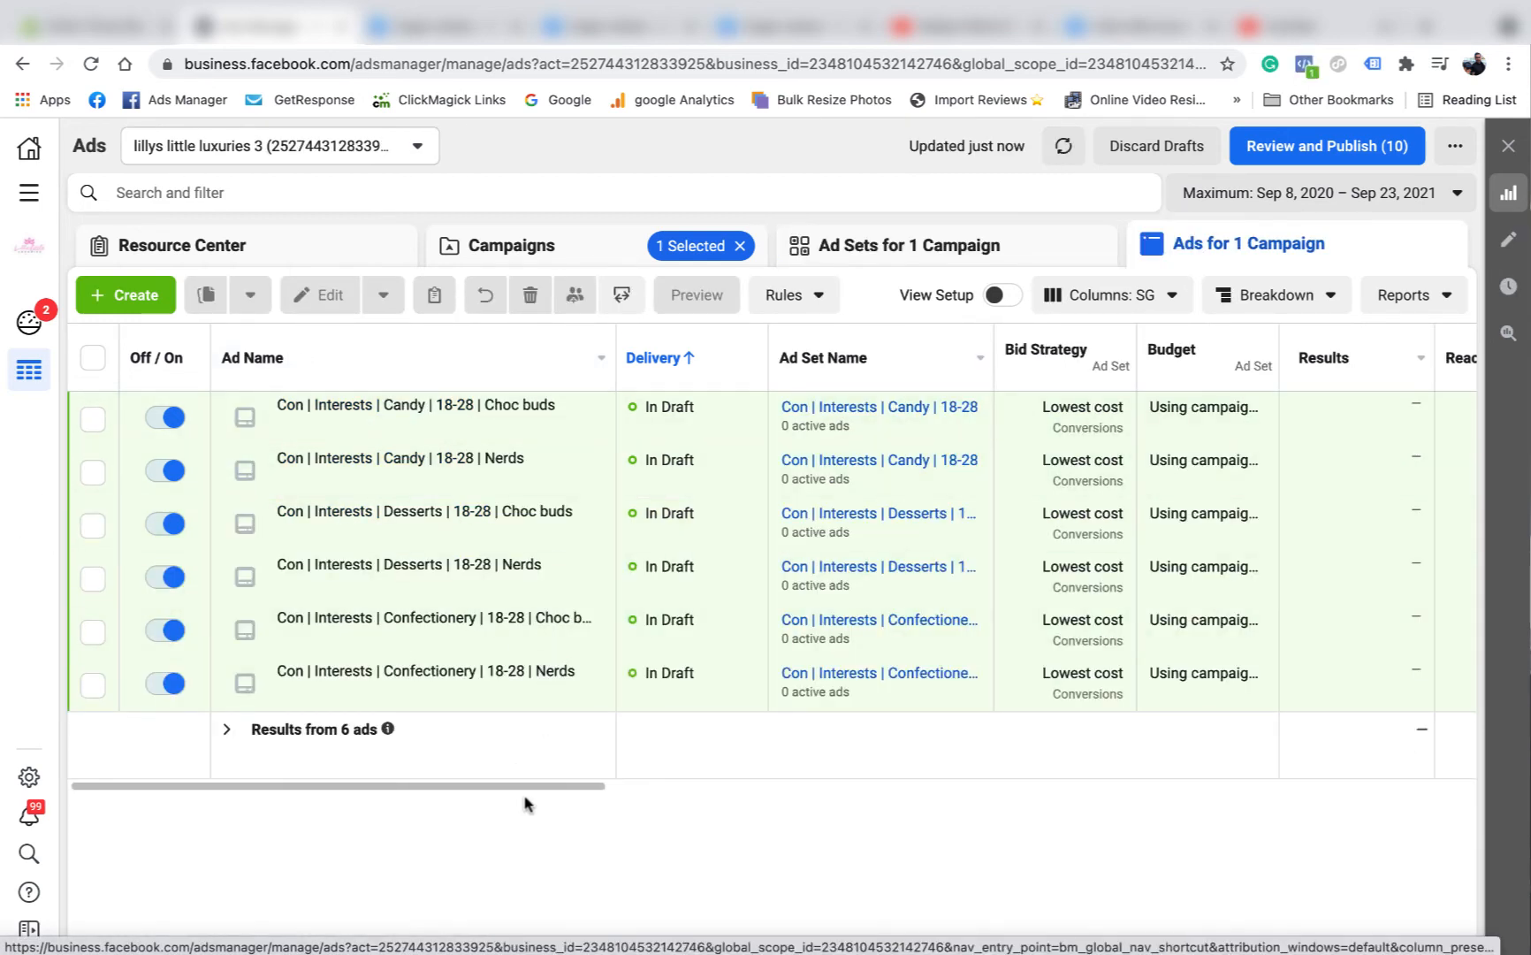
Review the campaign's ads with their budget and results columns, and compare them with its list of ad sets.
{"action": "left_click_drag", "start_coordinate": [529, 786], "coordinate": [695, 793]}
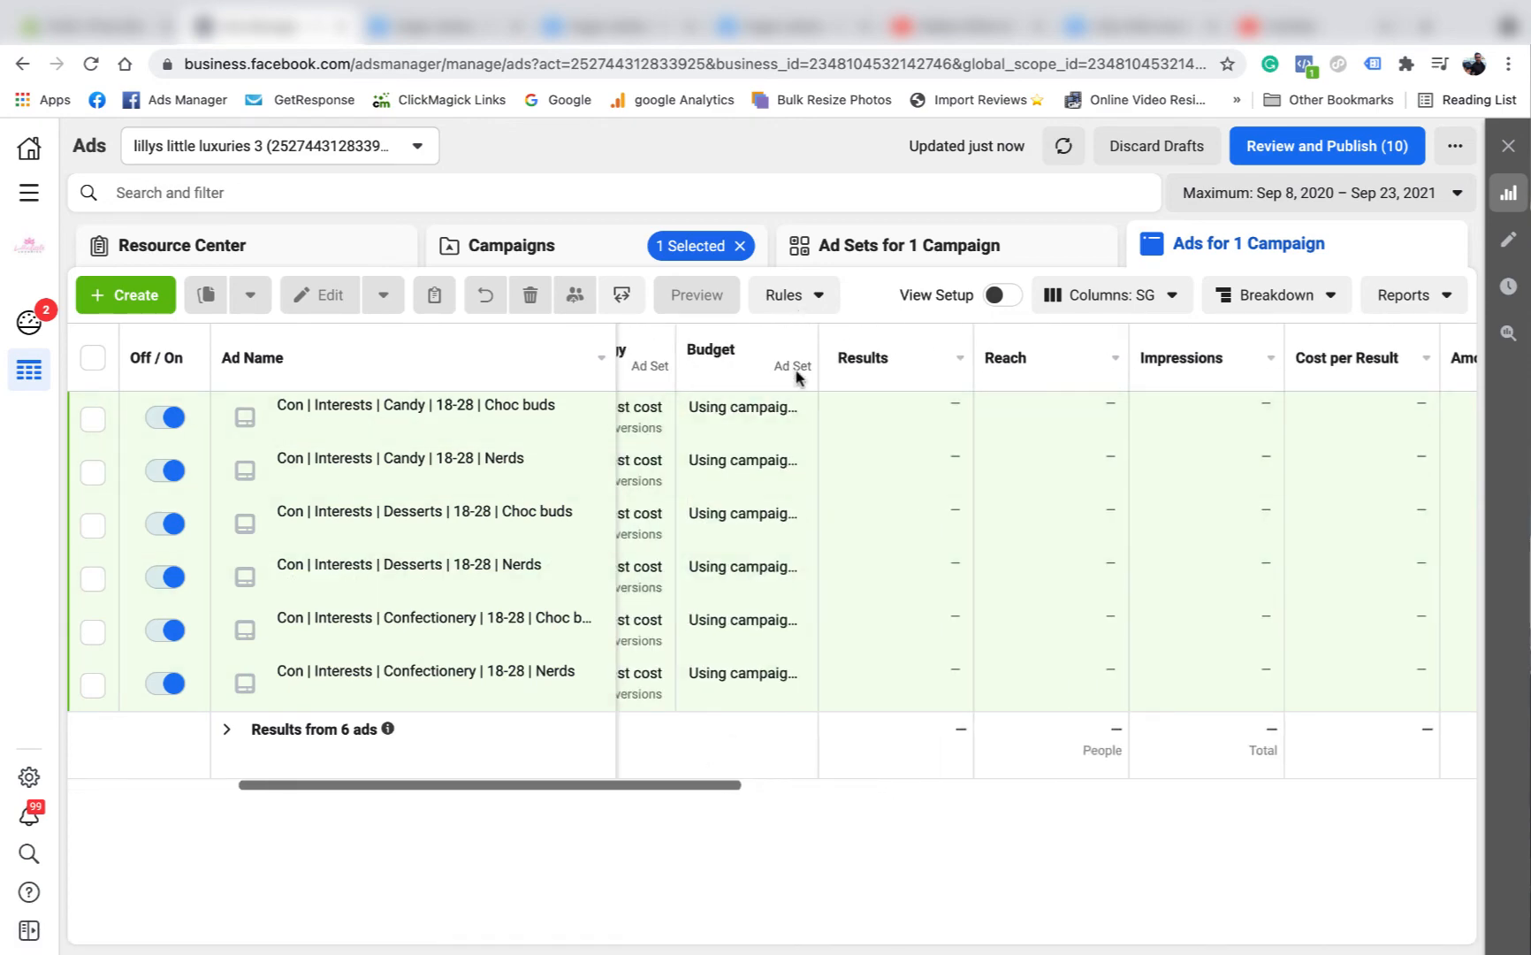
{"action": "left_click_drag", "start_coordinate": [499, 786], "coordinate": [207, 784]}
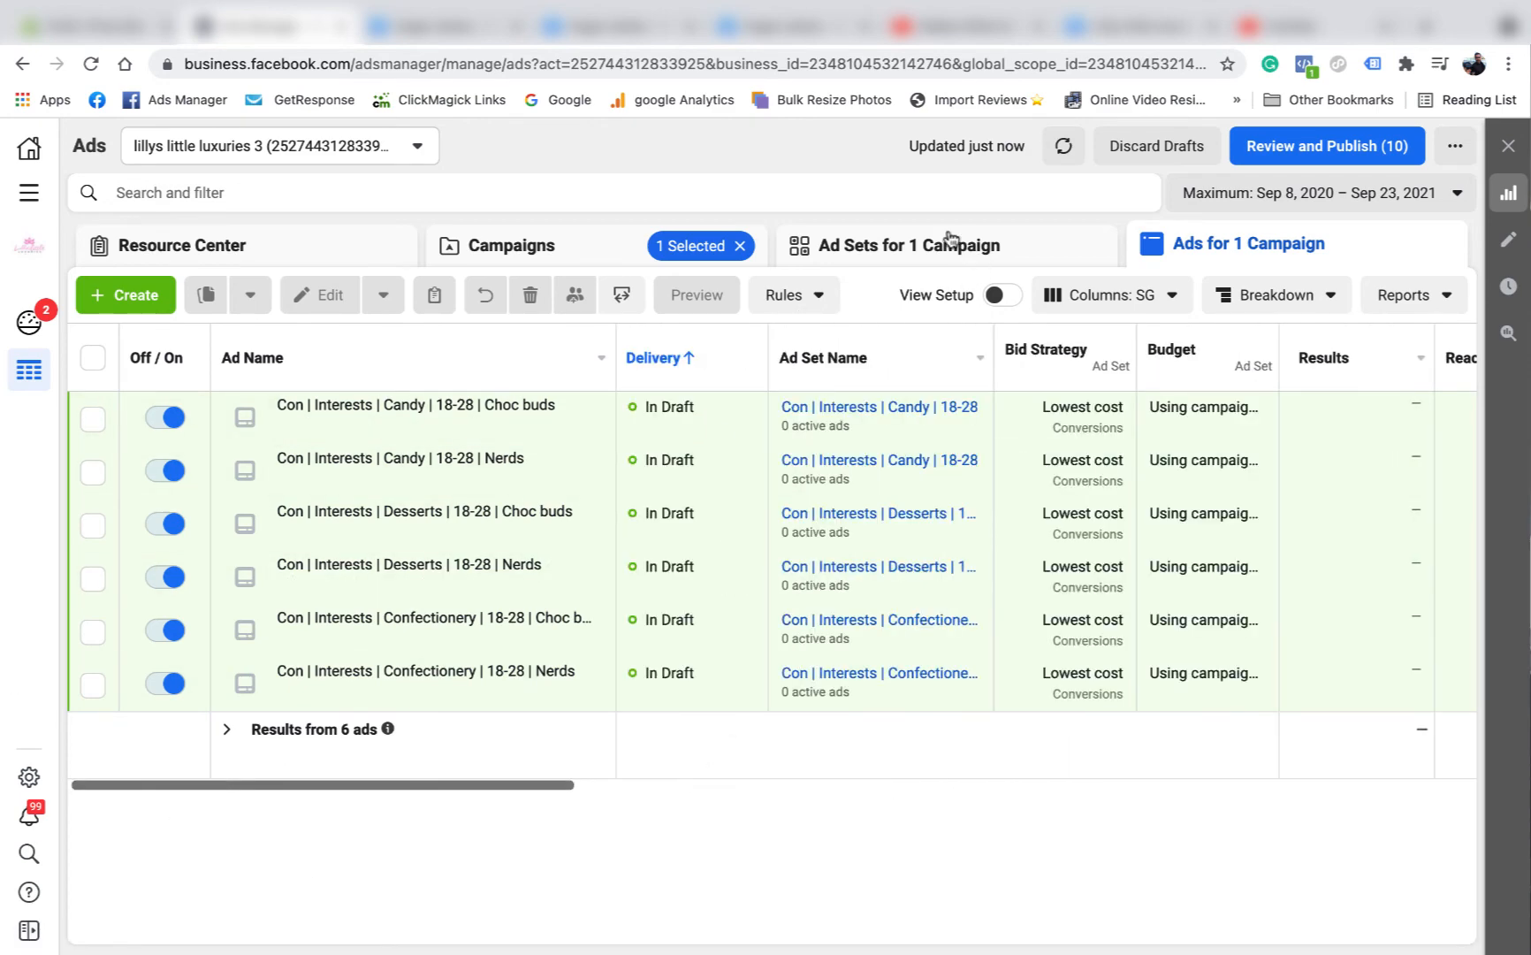
{"action": "left_click", "coordinate": [897, 248]}
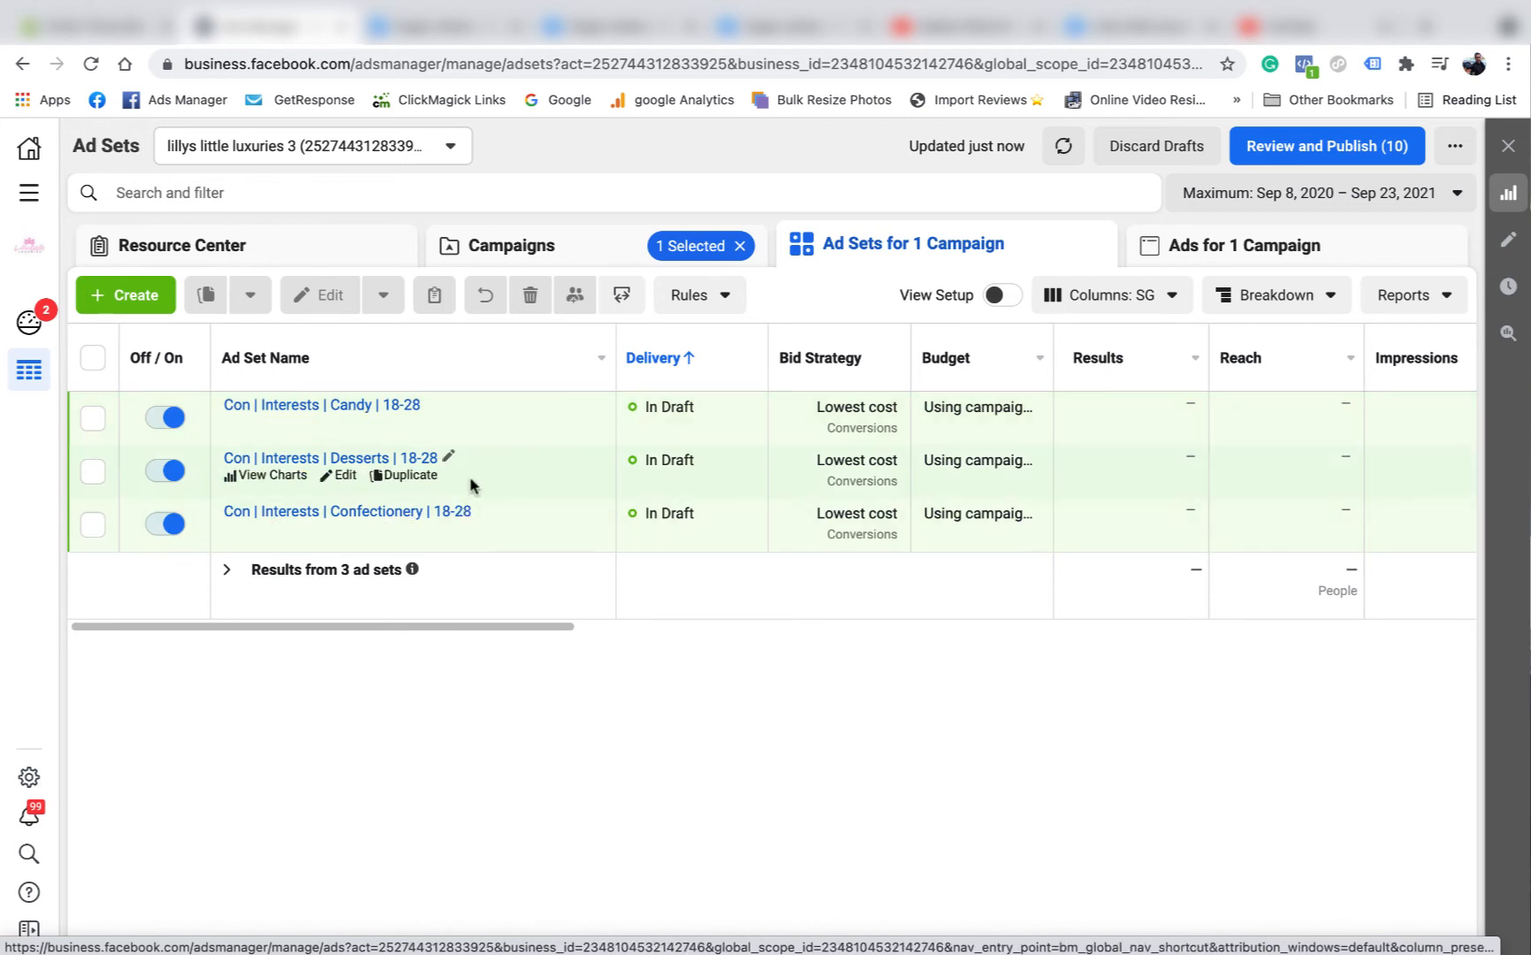
{"action": "left_click", "coordinate": [1198, 247]}
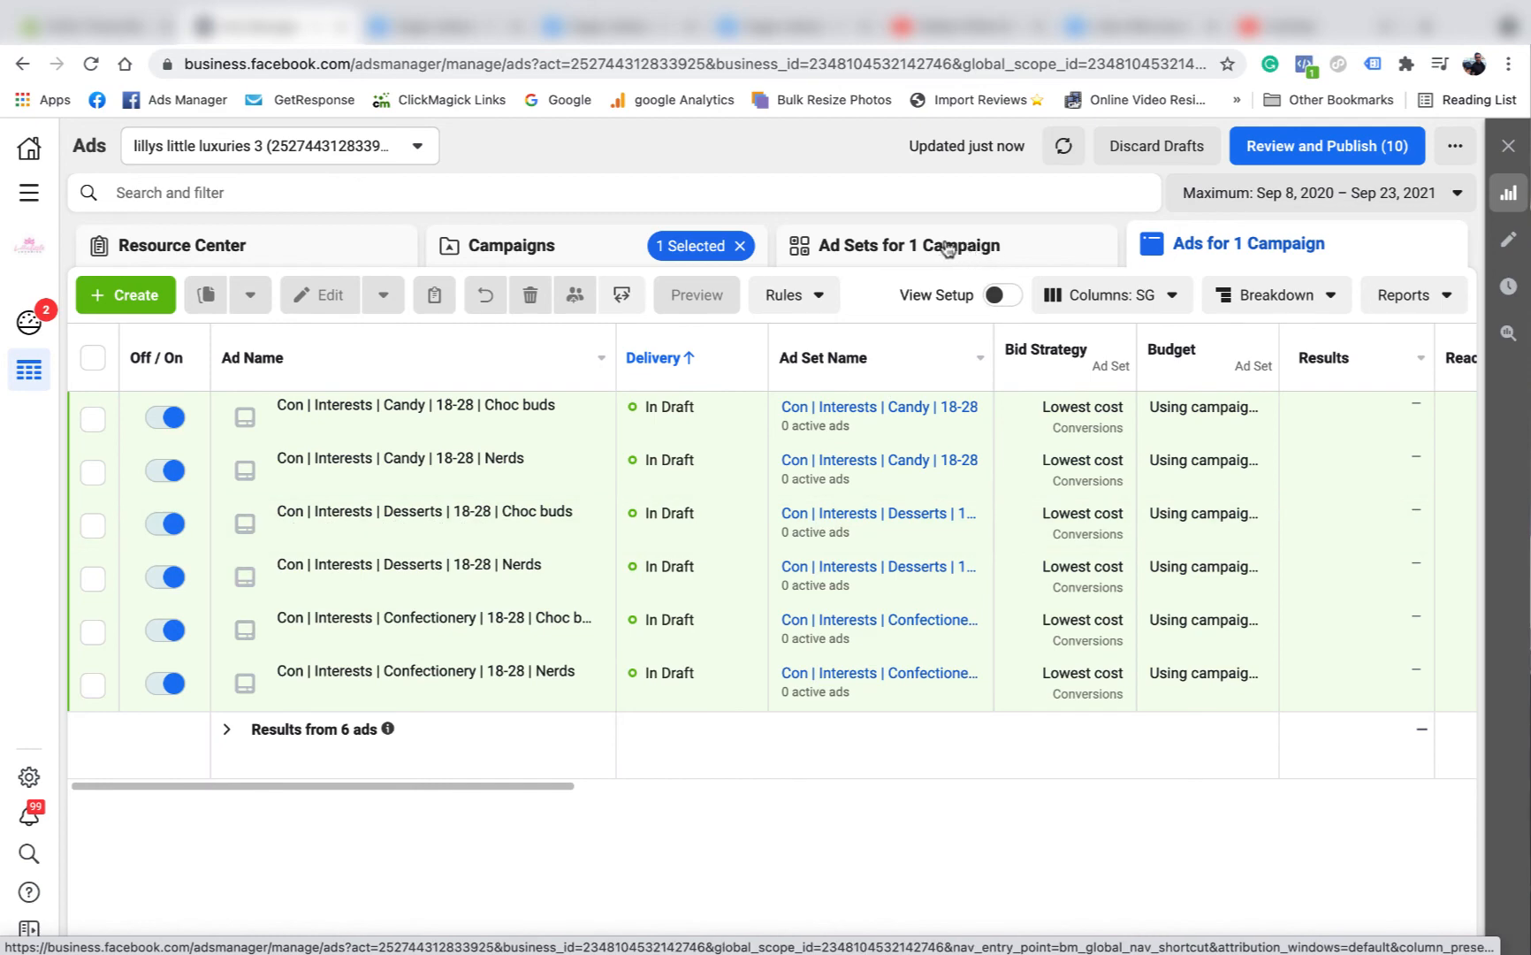
{"action": "left_click", "coordinate": [948, 247]}
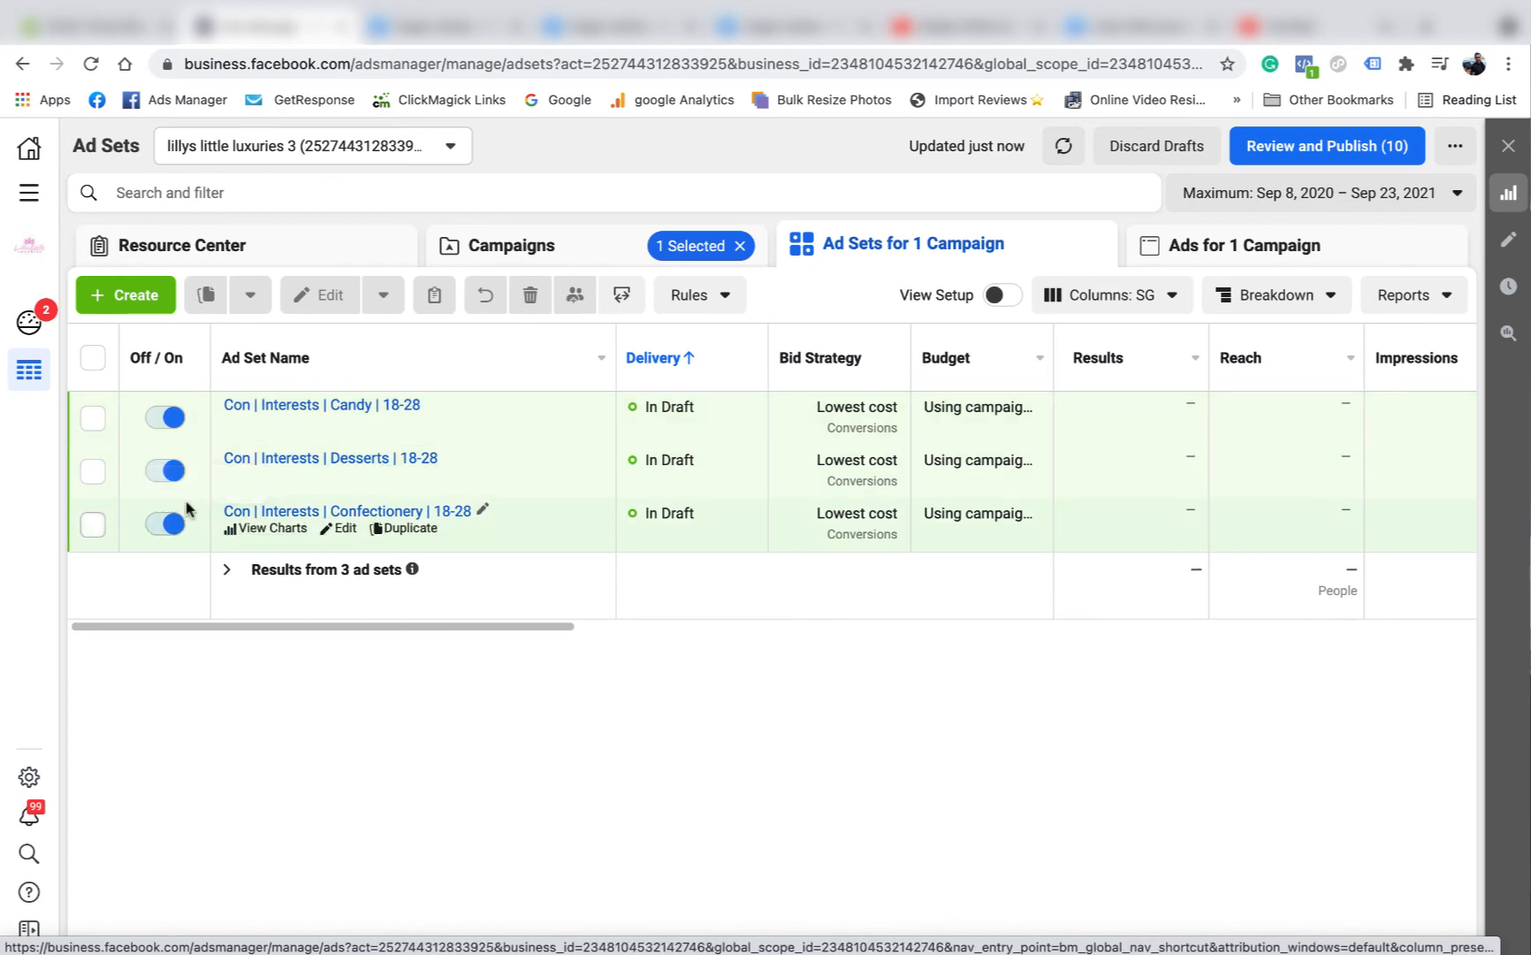
{"action": "left_click", "coordinate": [93, 472]}
{"action": "left_click", "coordinate": [95, 526]}
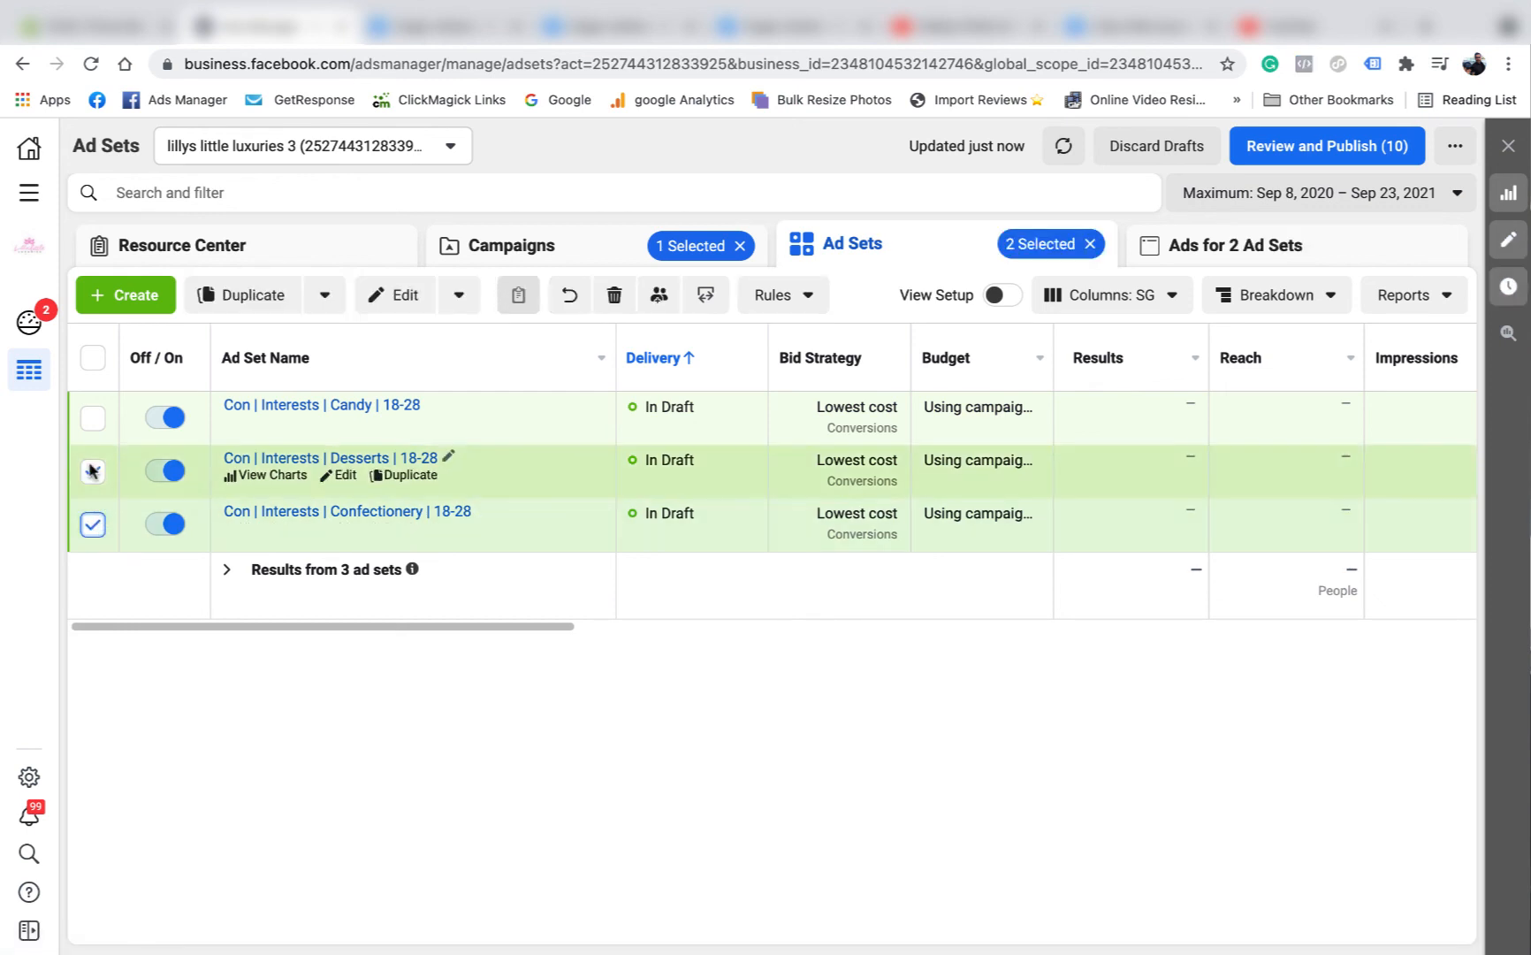
{"action": "left_click", "coordinate": [121, 526]}
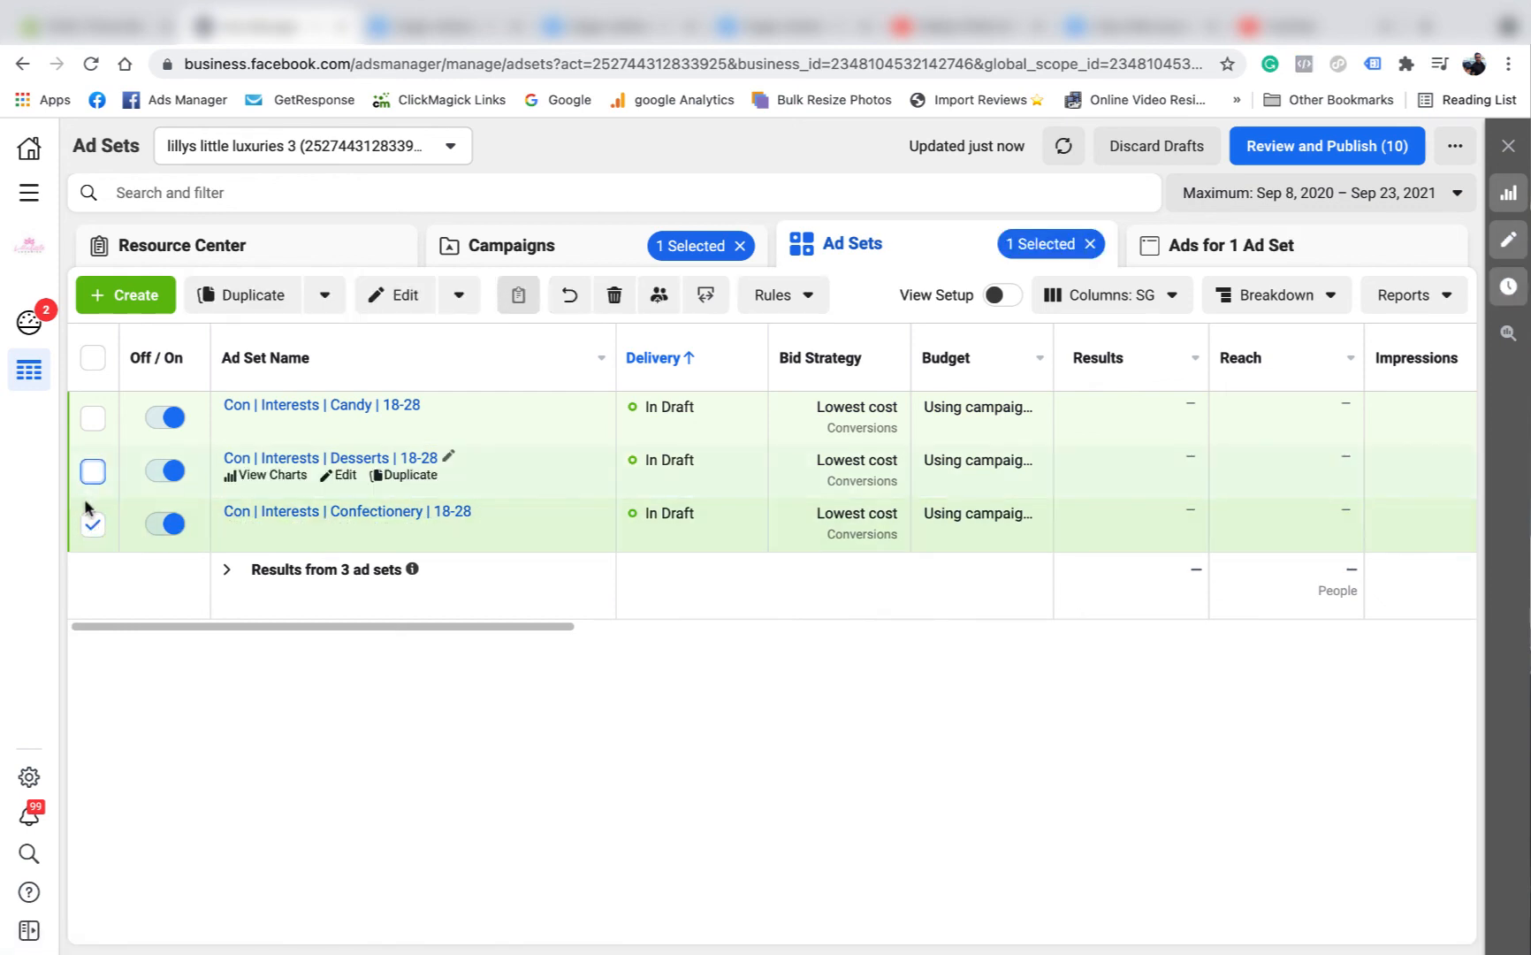
{"action": "left_click", "coordinate": [96, 526]}
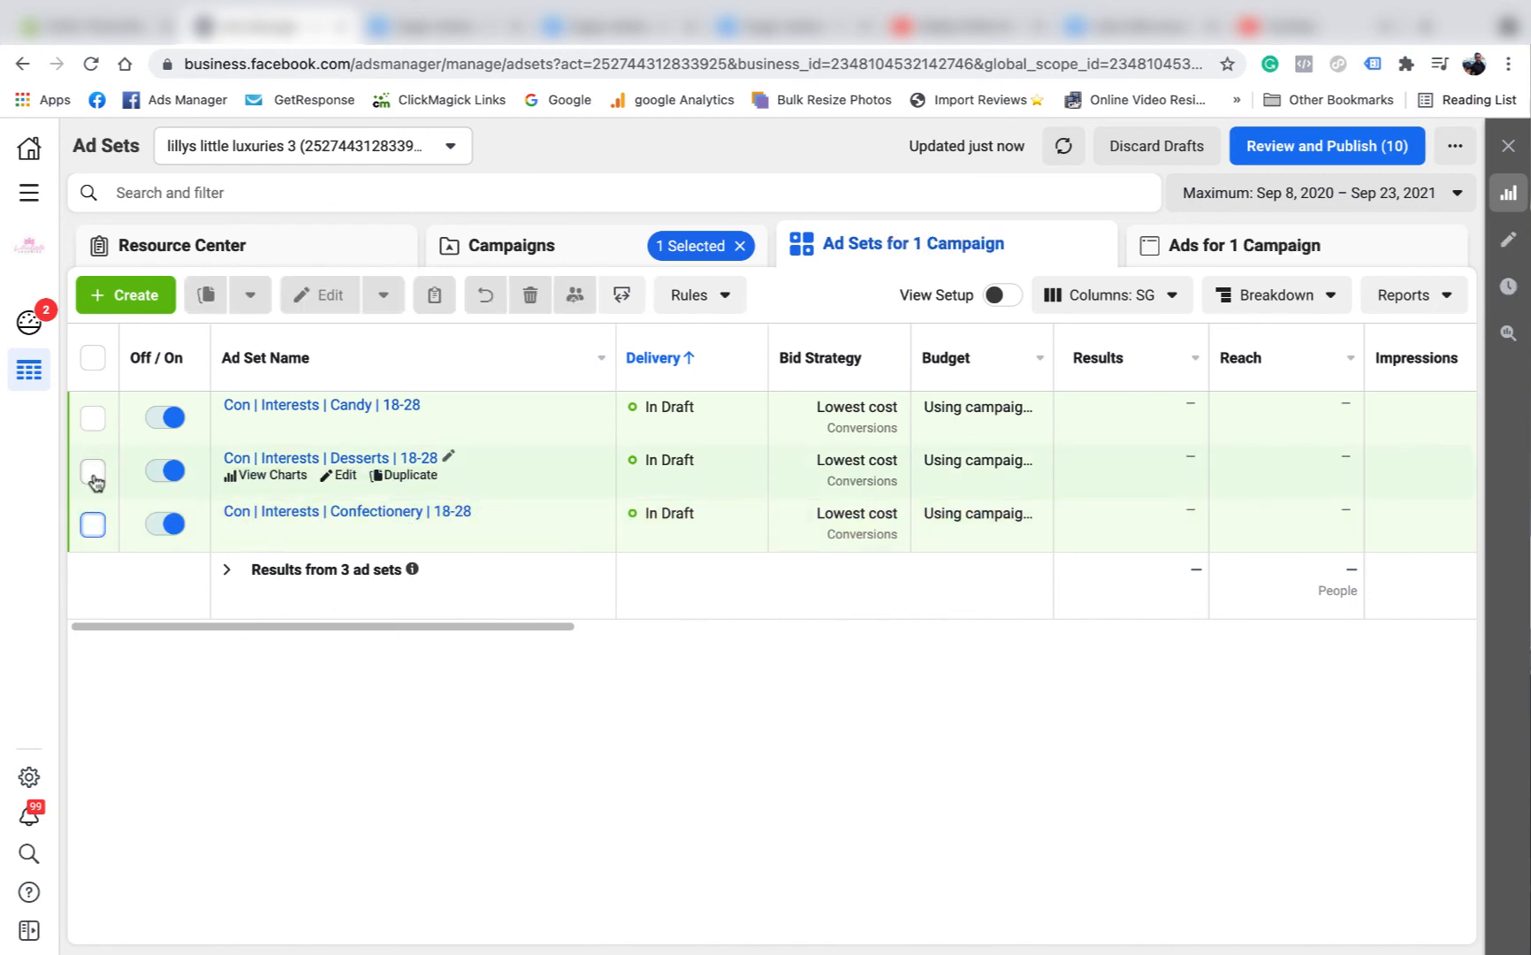
{"action": "left_click", "coordinate": [367, 464]}
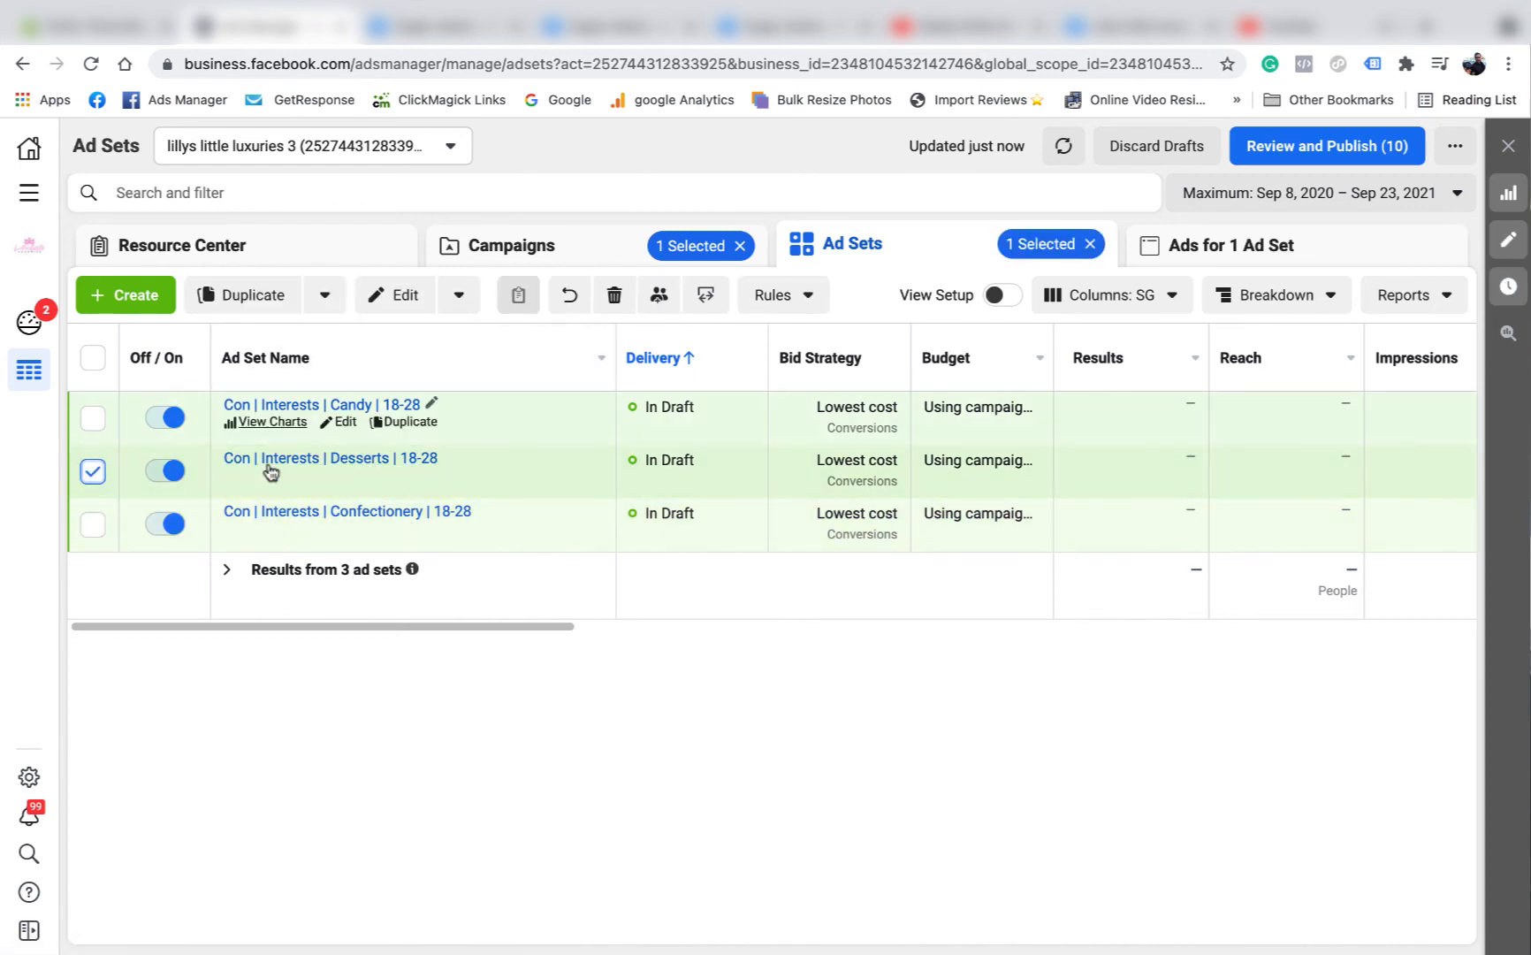
{"action": "left_click", "coordinate": [95, 475]}
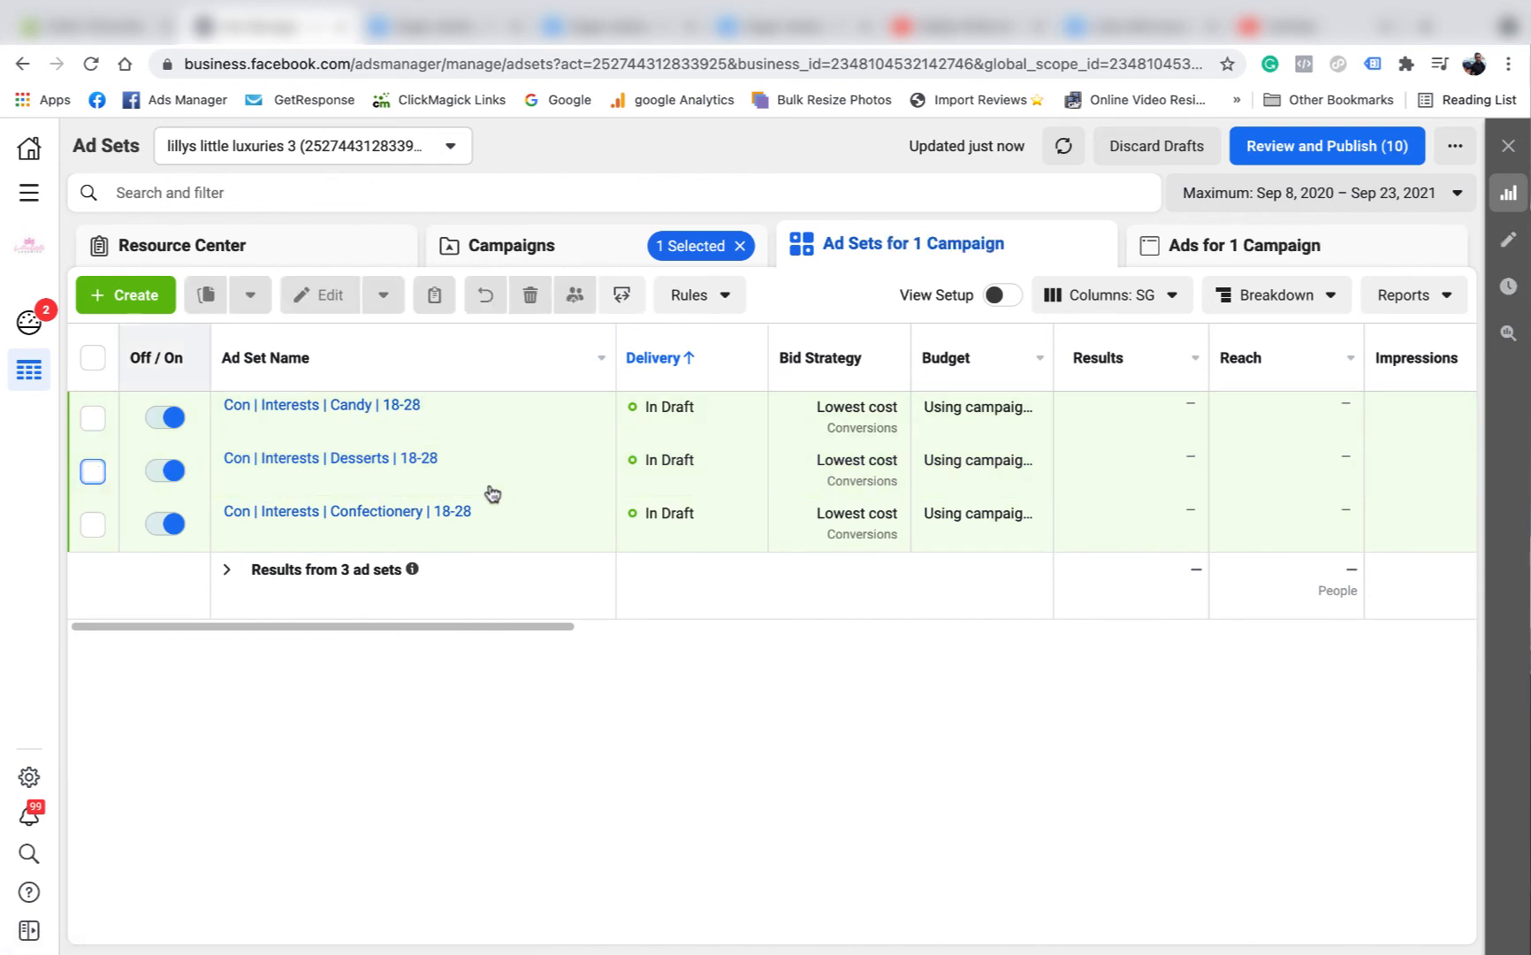